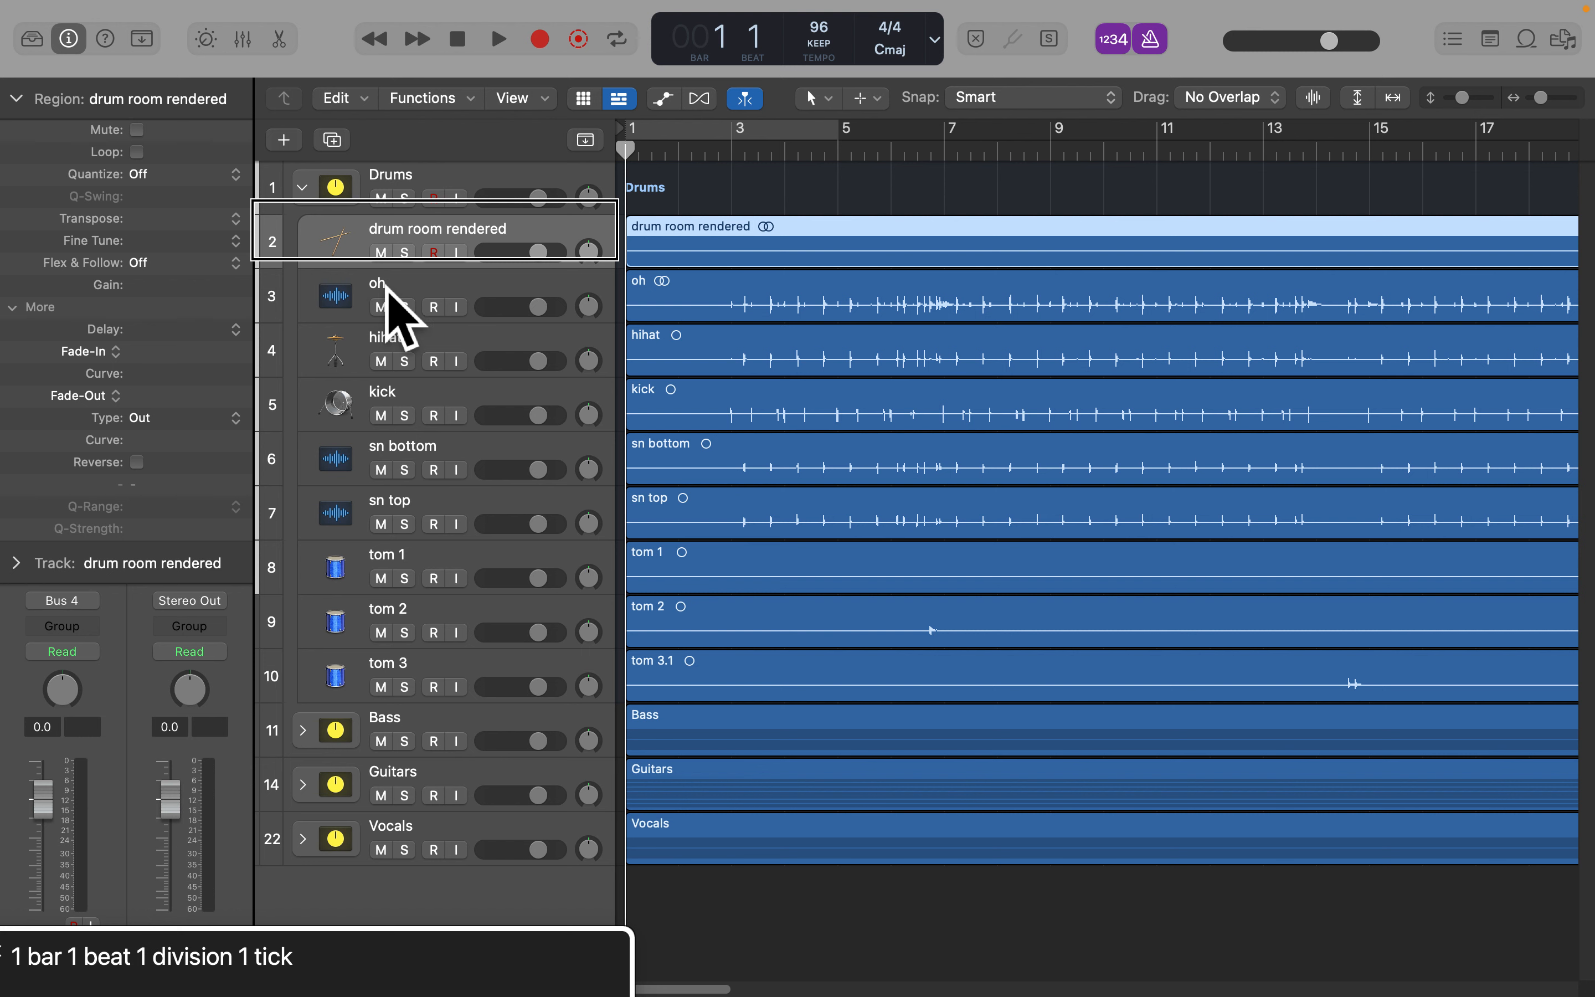
Play the song from bar 4 and again from bar 5 to hear the drum fill before bar 7, returning the playhead to bar 5
key("period")
key("period")
key("period")
key("space")
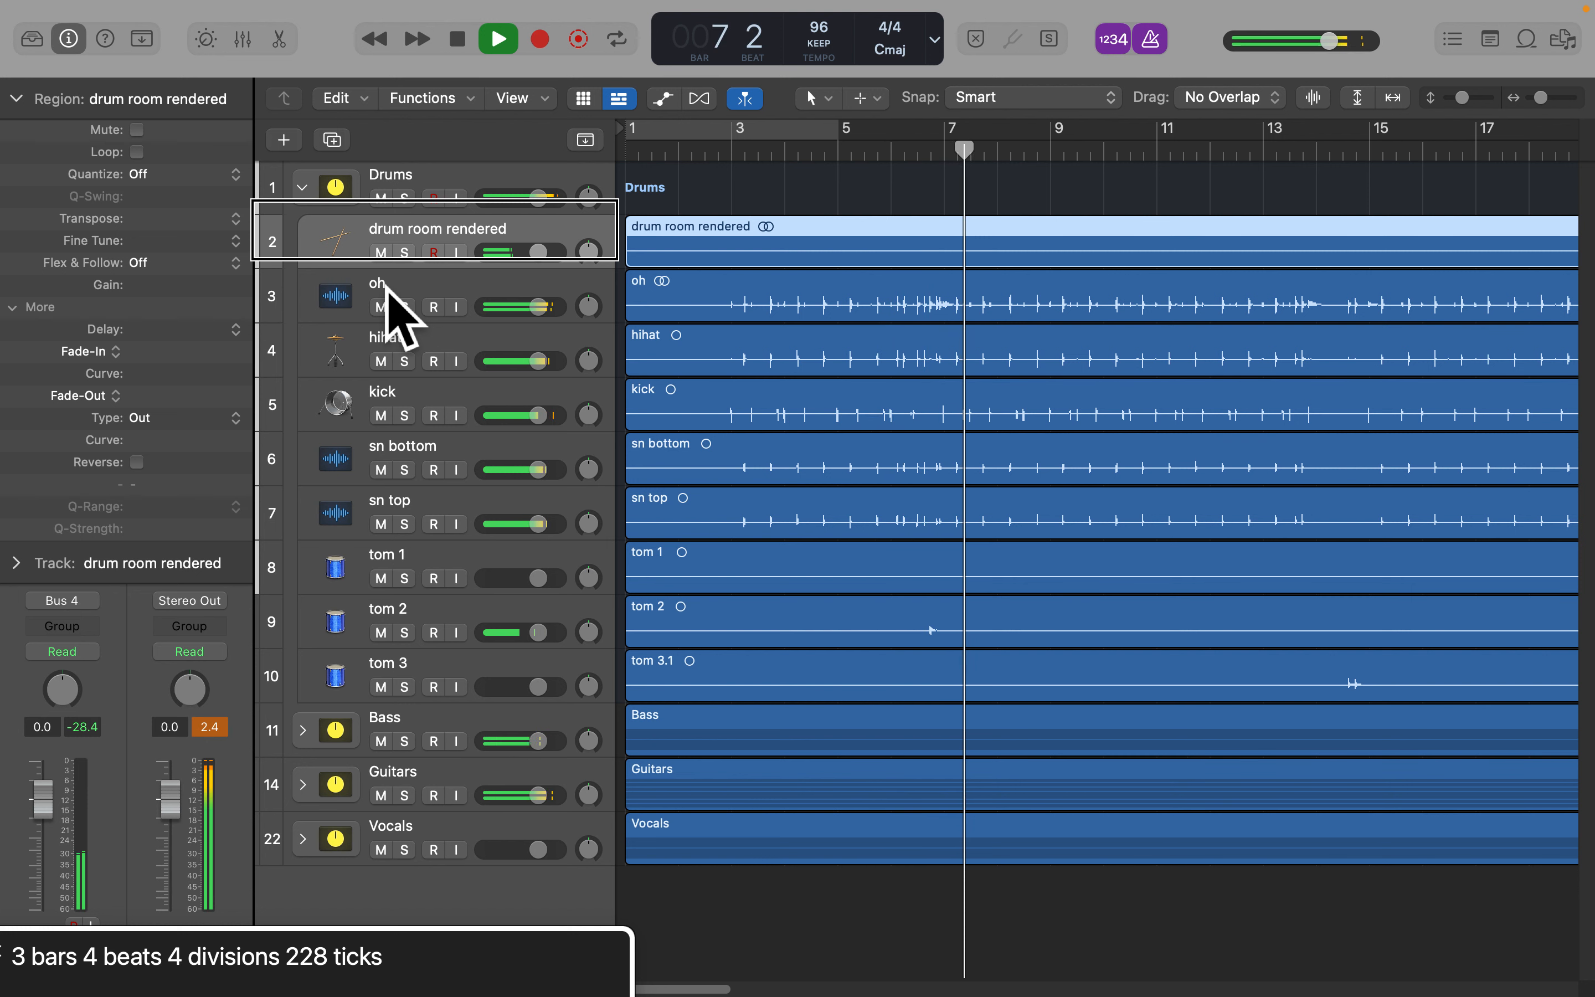
key("space")
key("space")
key("comma")
key("space")
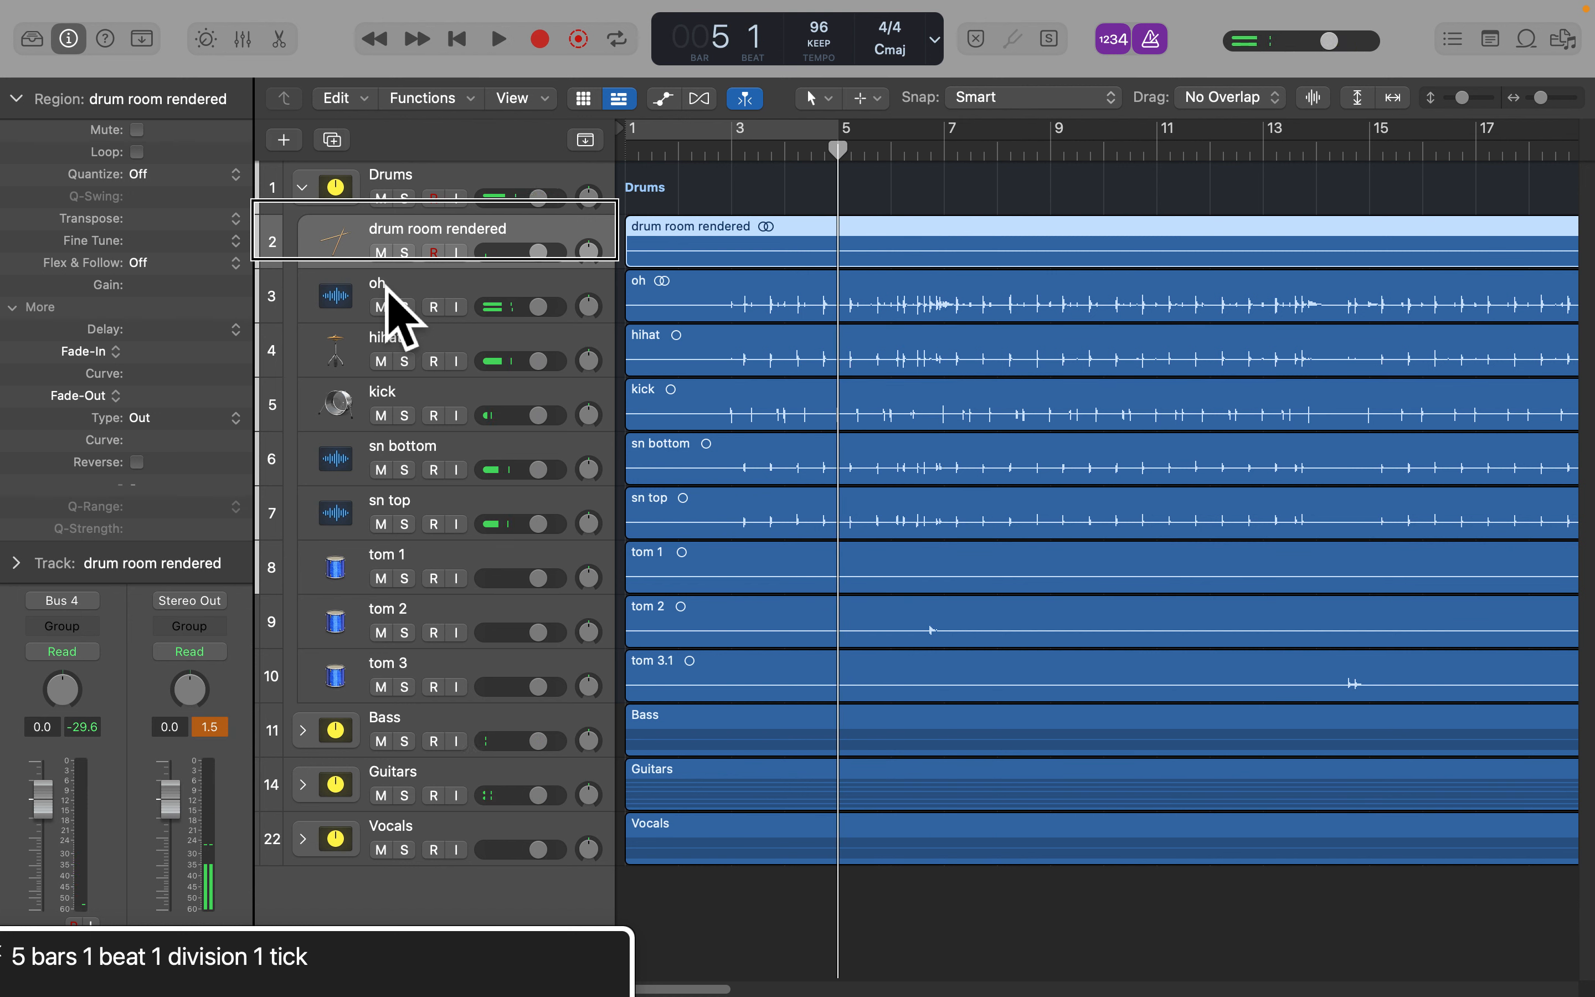
key("space")
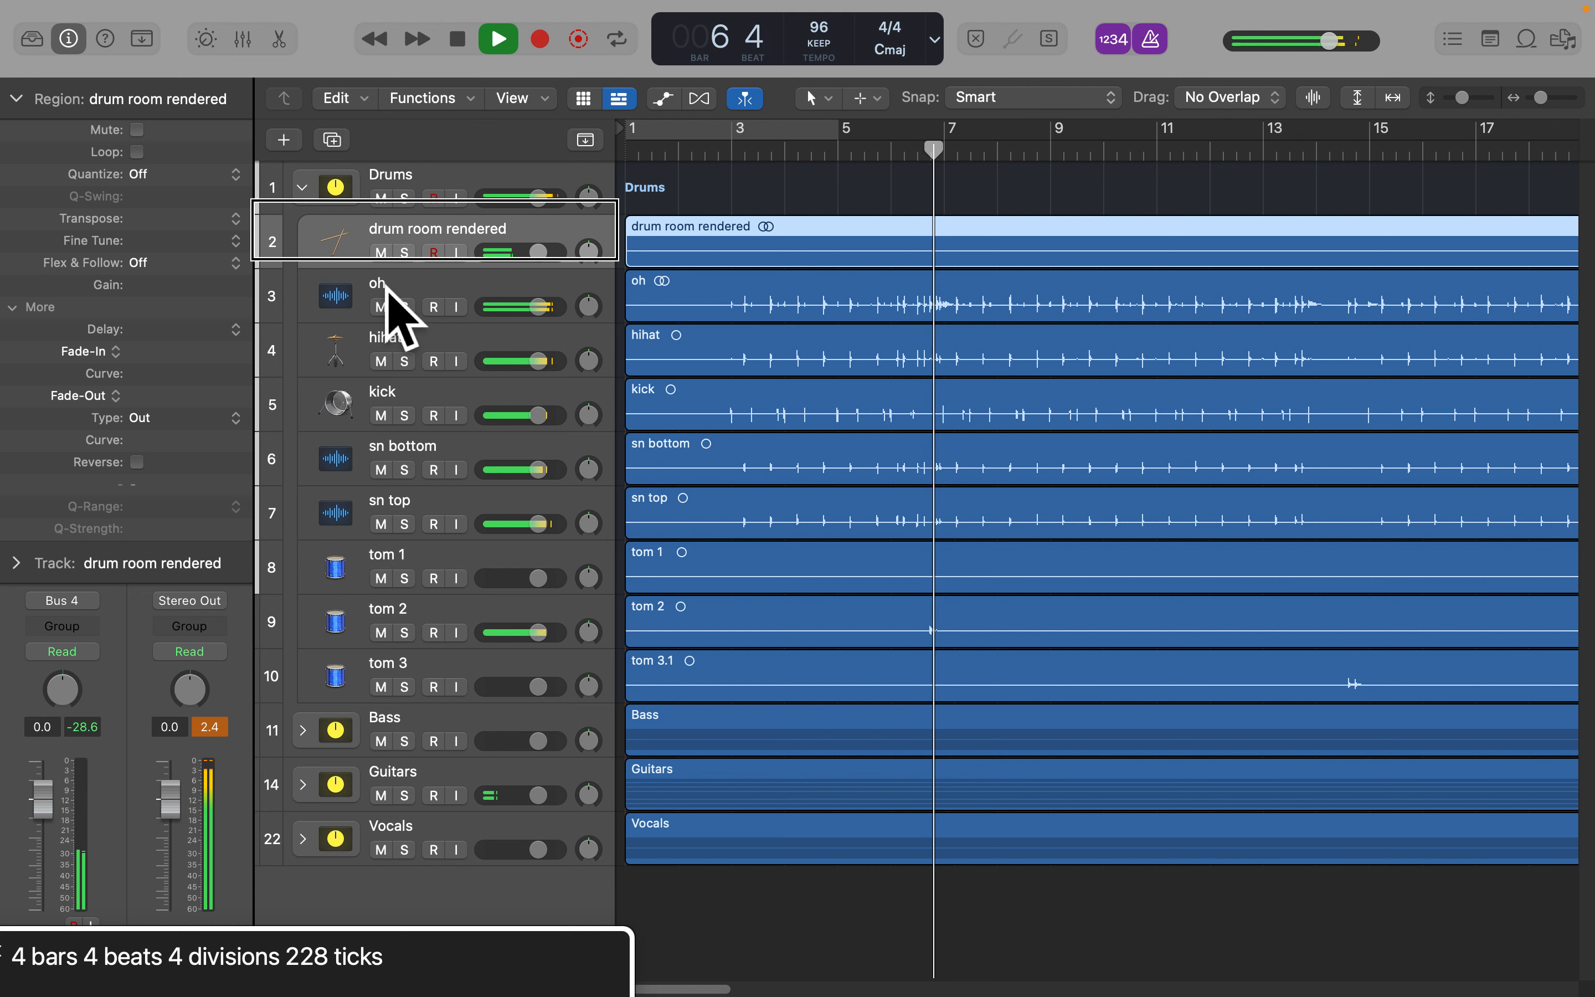
key("space")
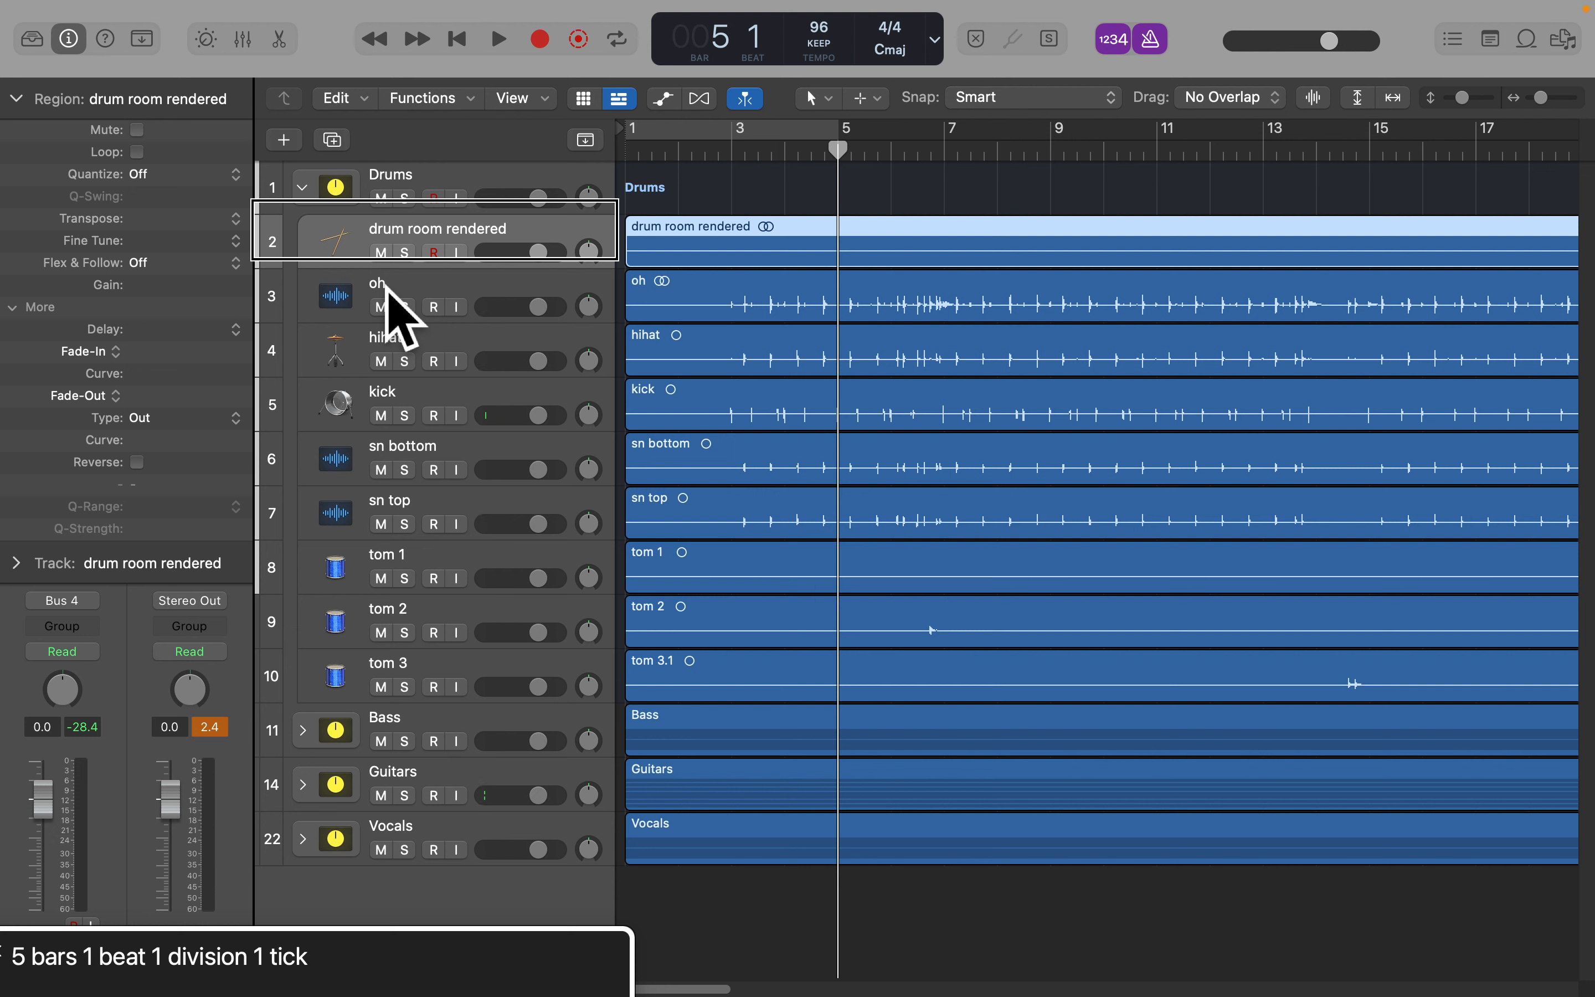
Collapse the Drums stack and go through the Bass, Guitars and Vocals stacks, returning to Drums
left_click(388, 190)
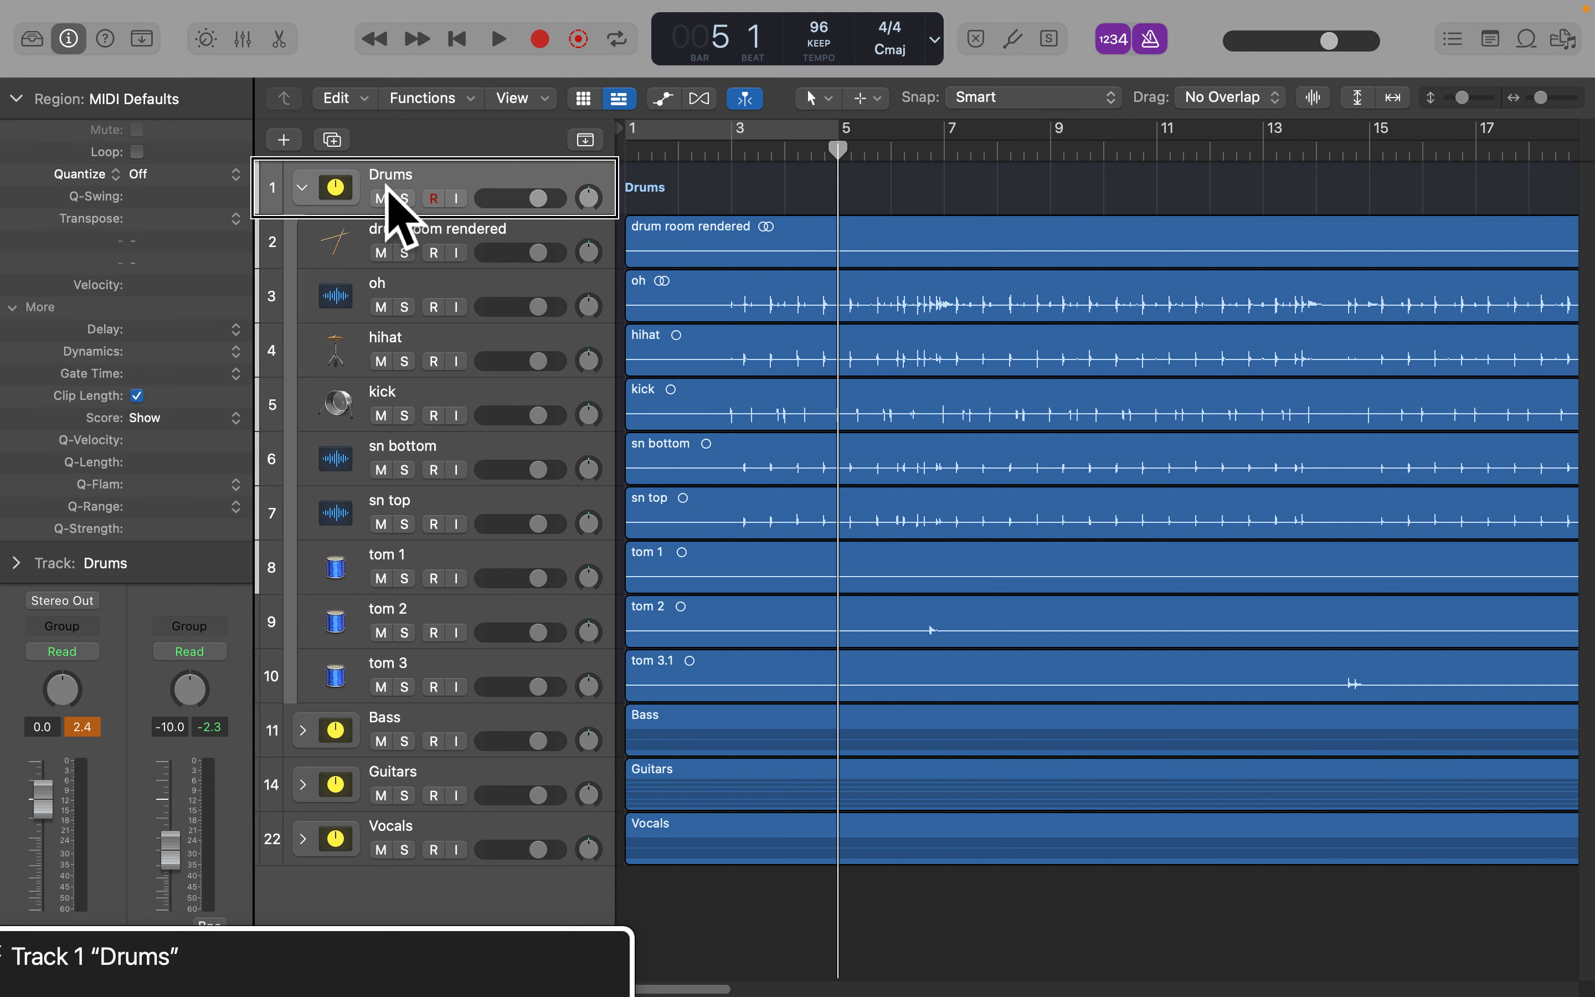
left_click(388, 243)
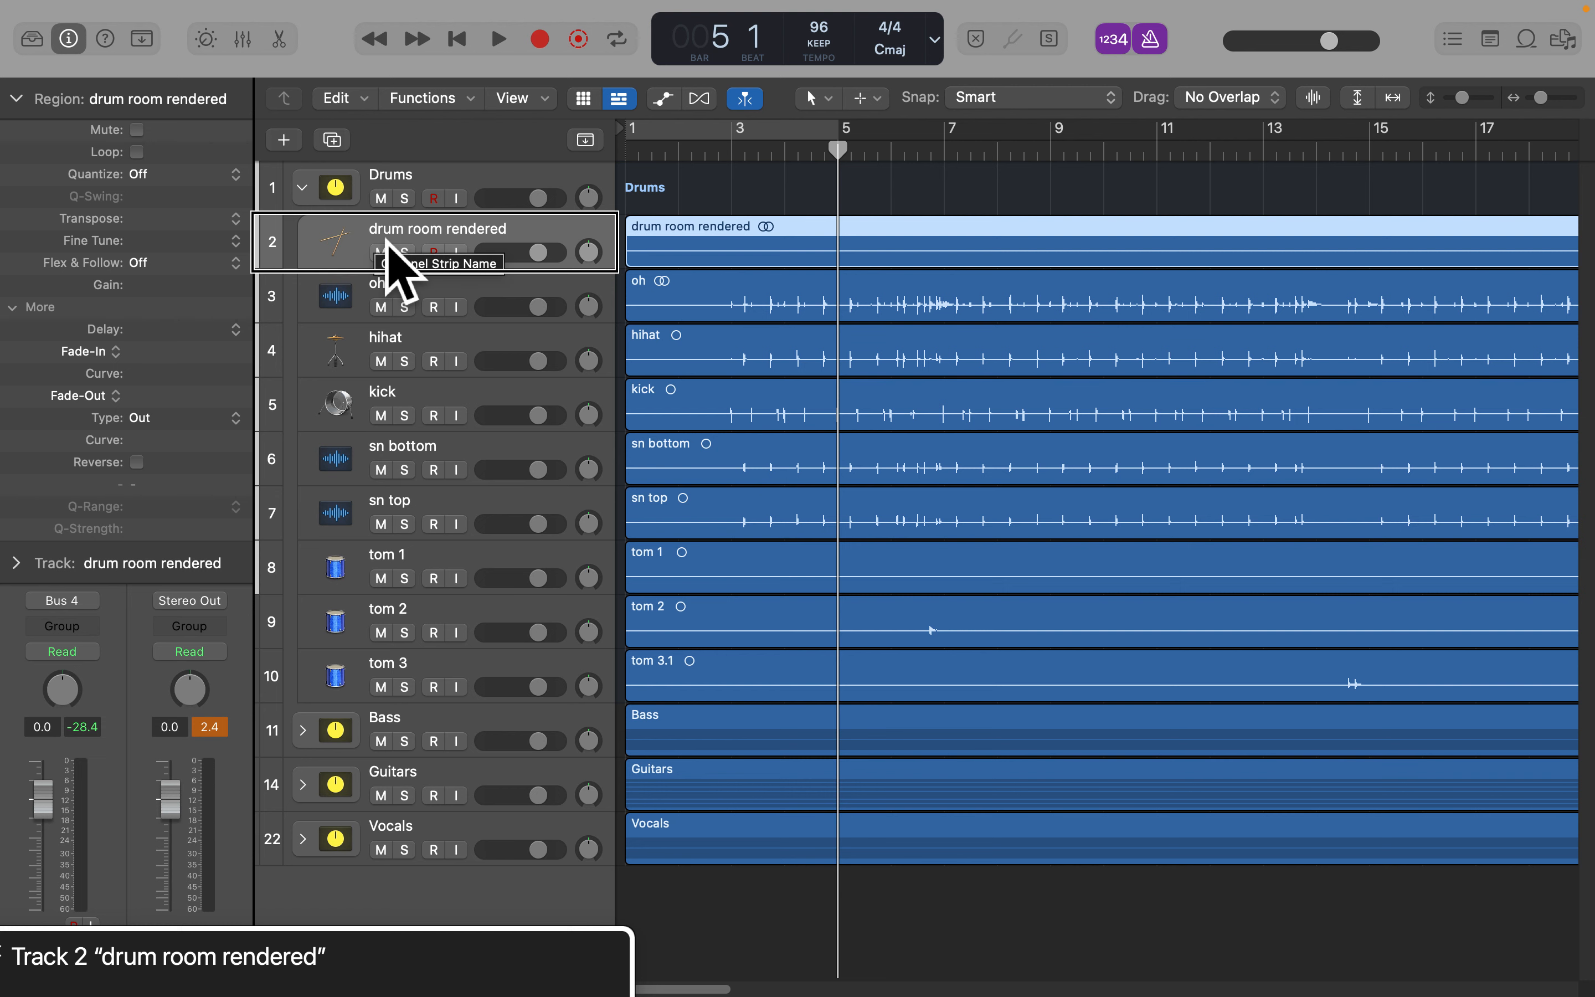
left_click(387, 190)
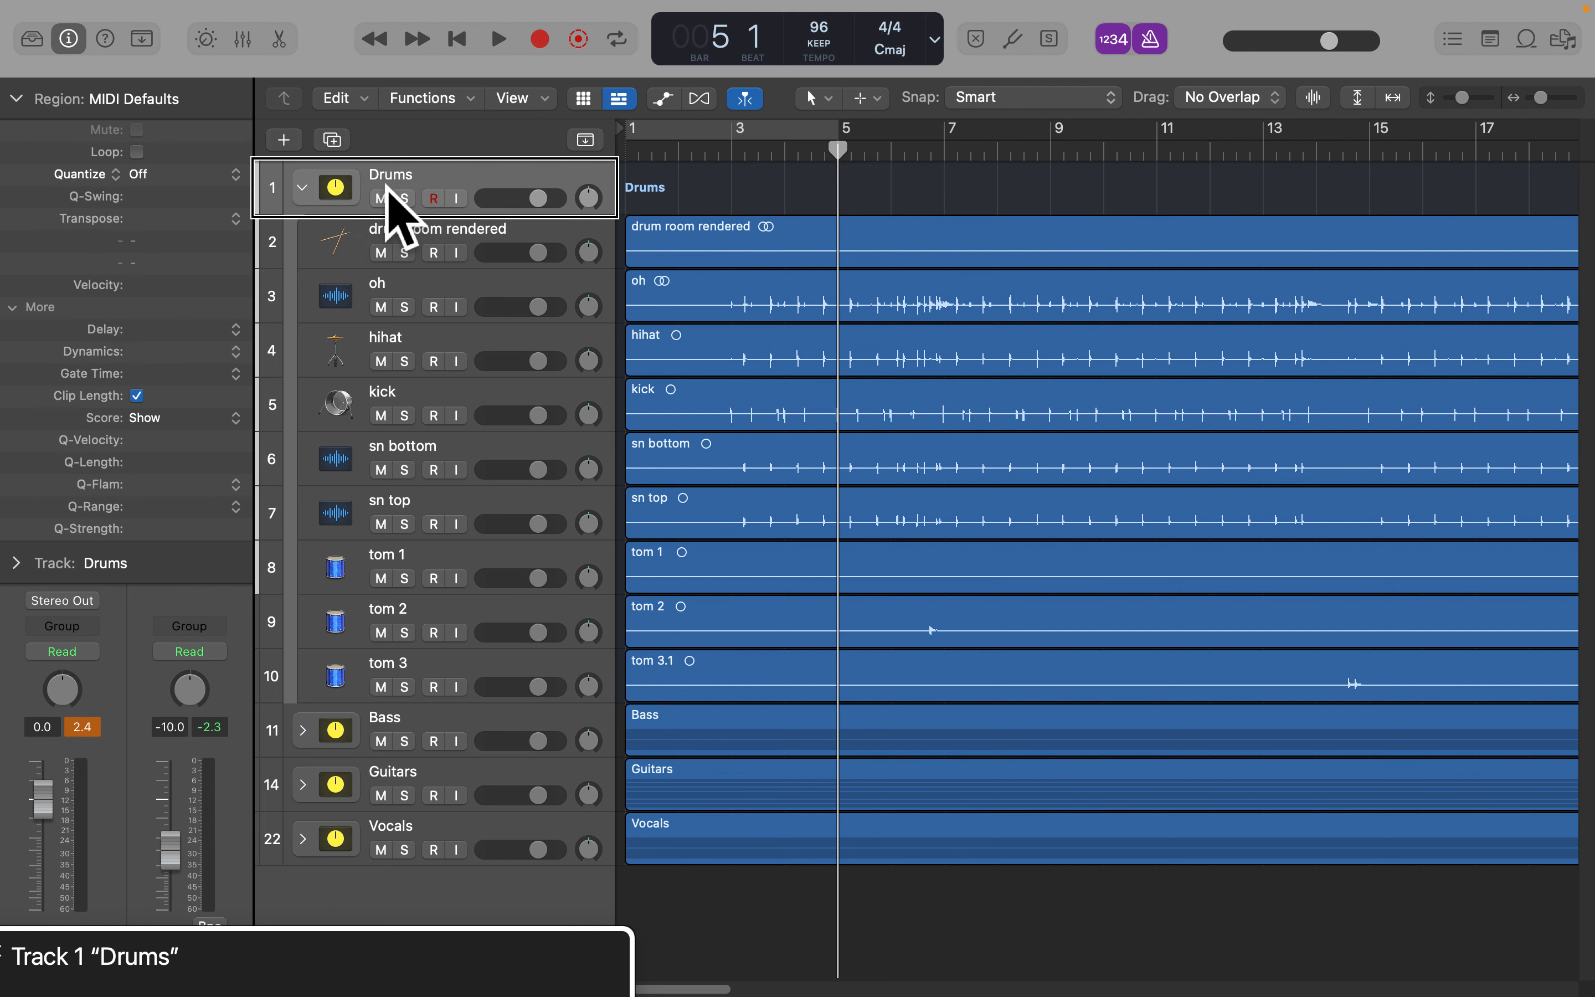
key("Left")
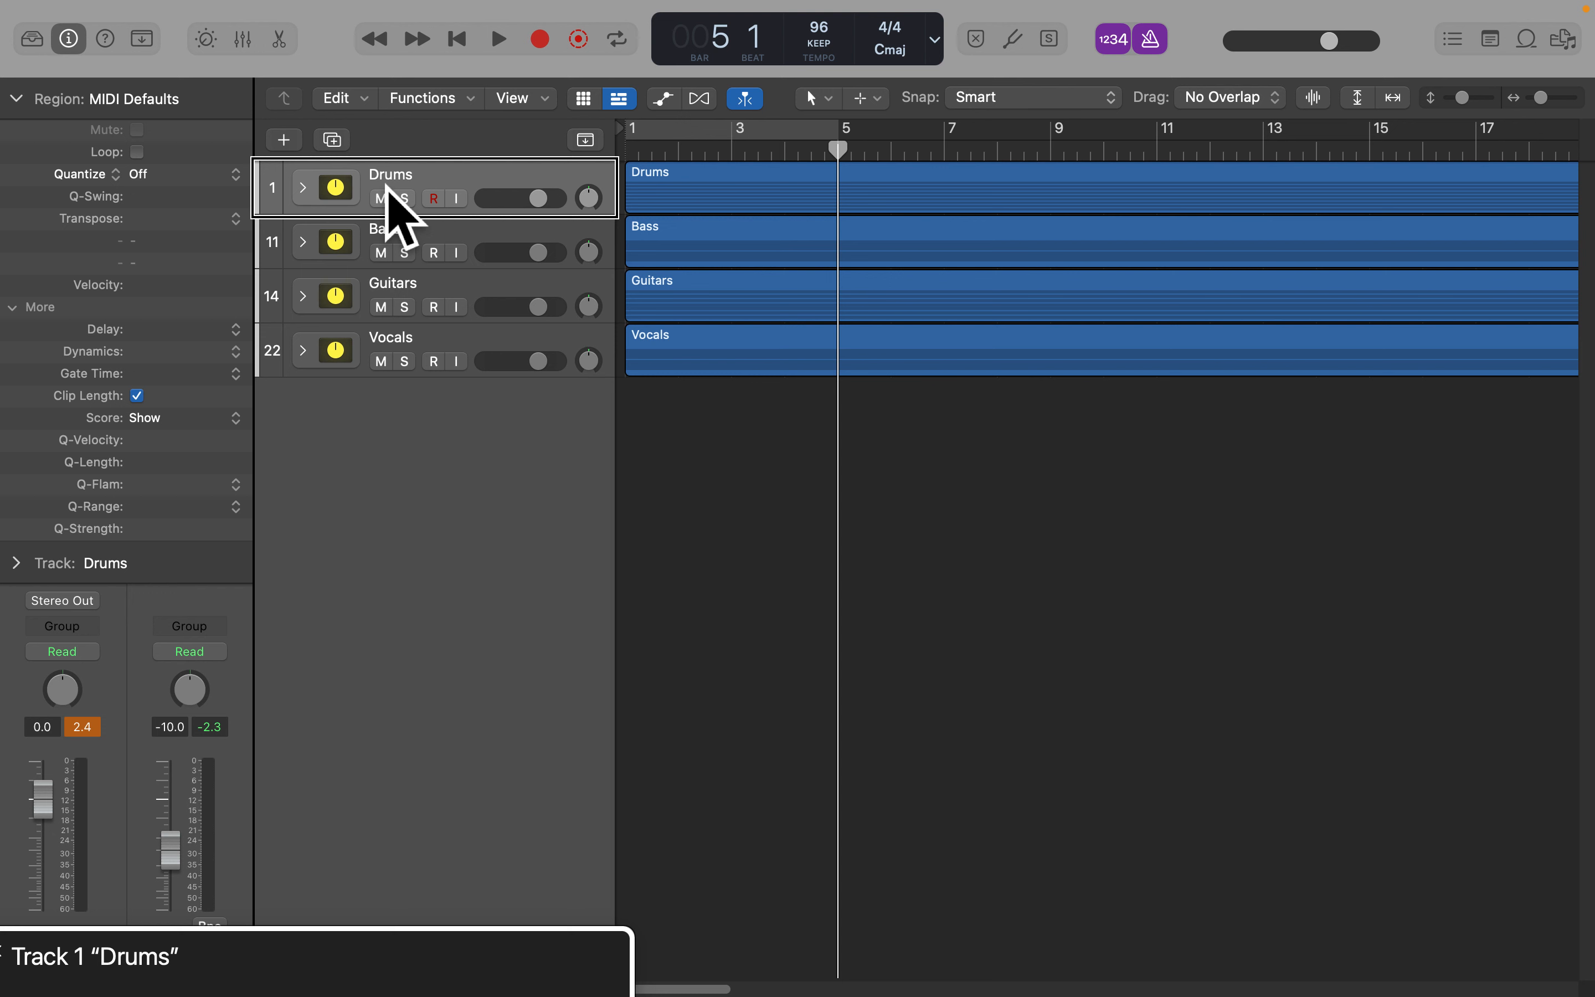
left_click(387, 242)
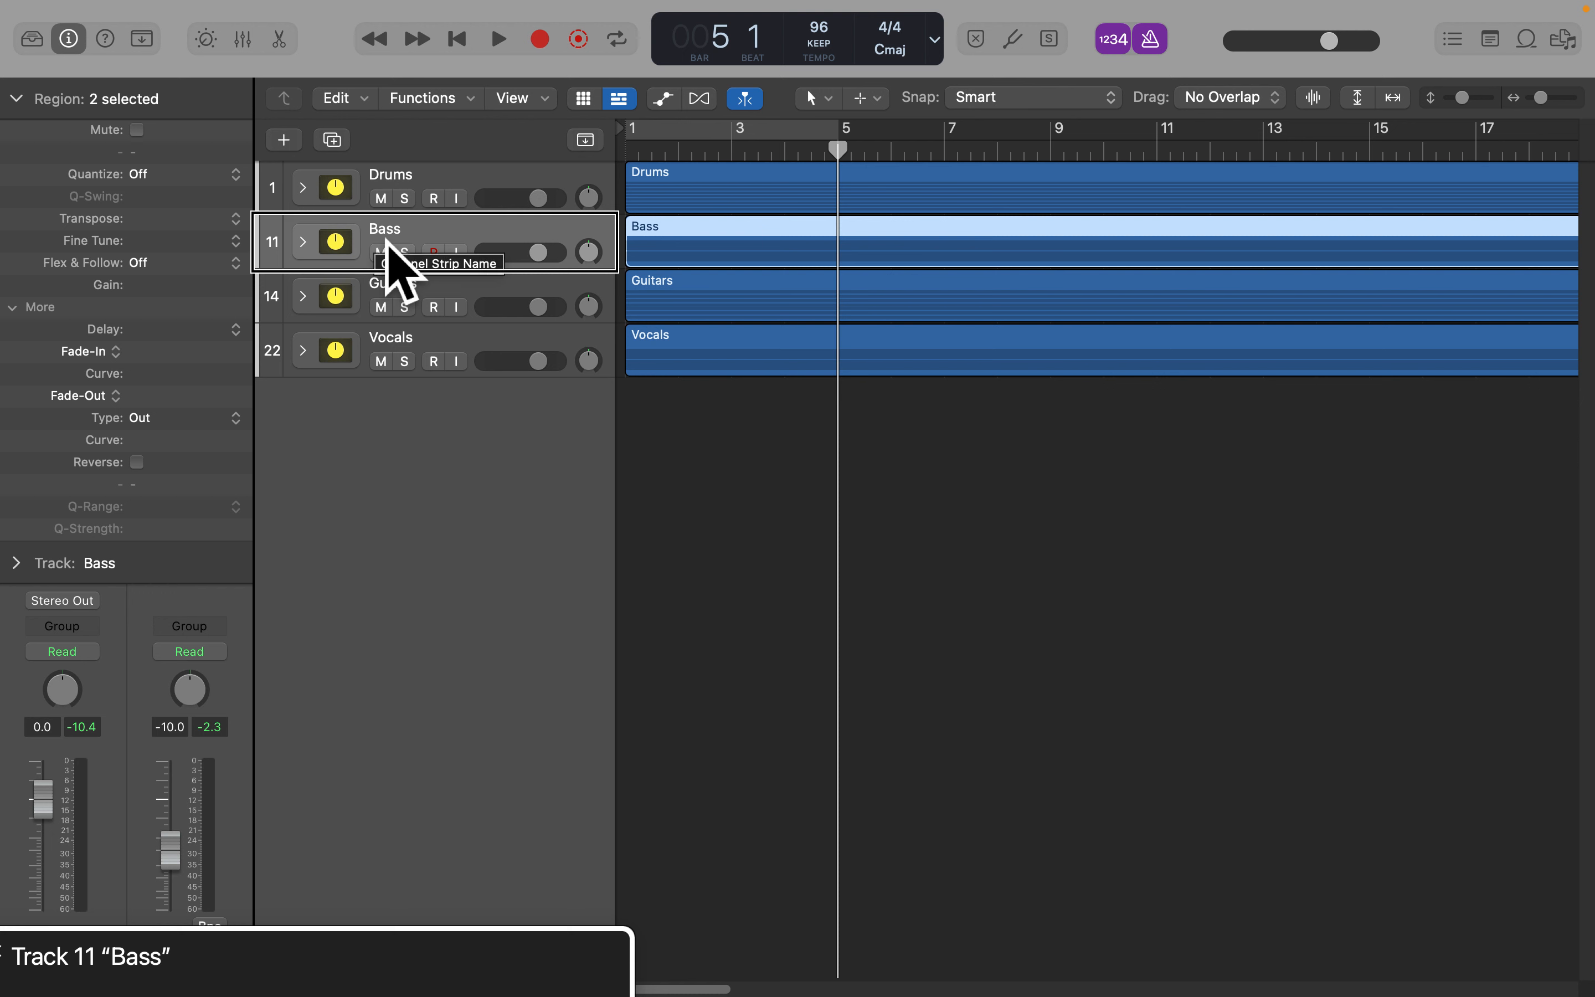
left_click(387, 295)
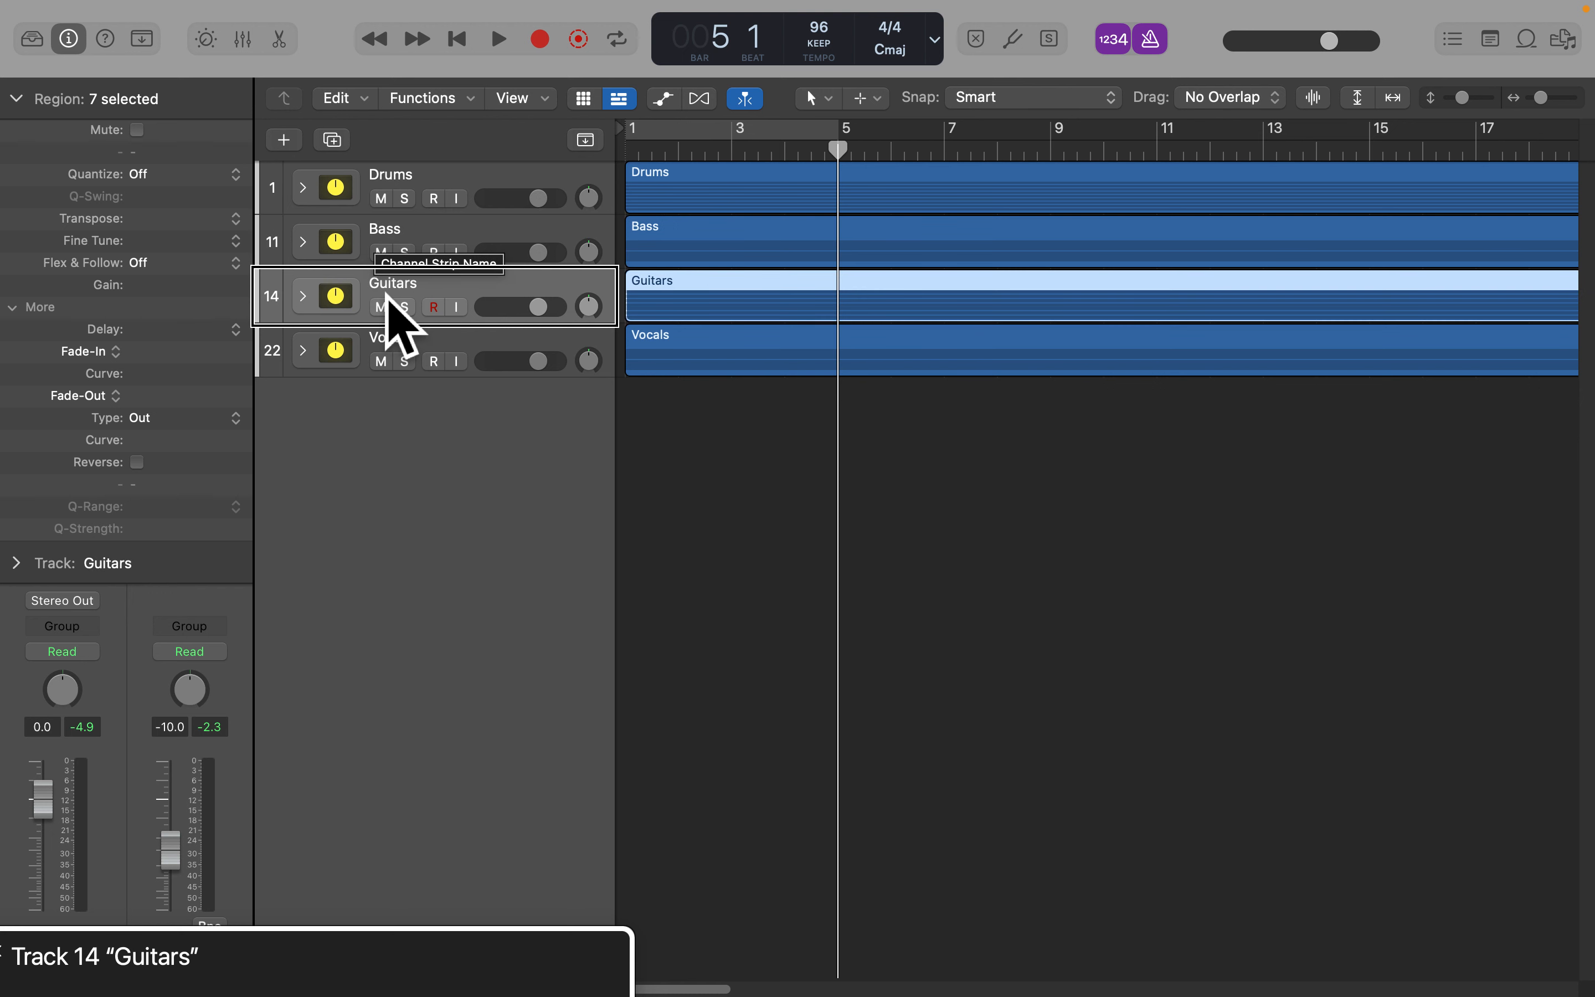
left_click(387, 350)
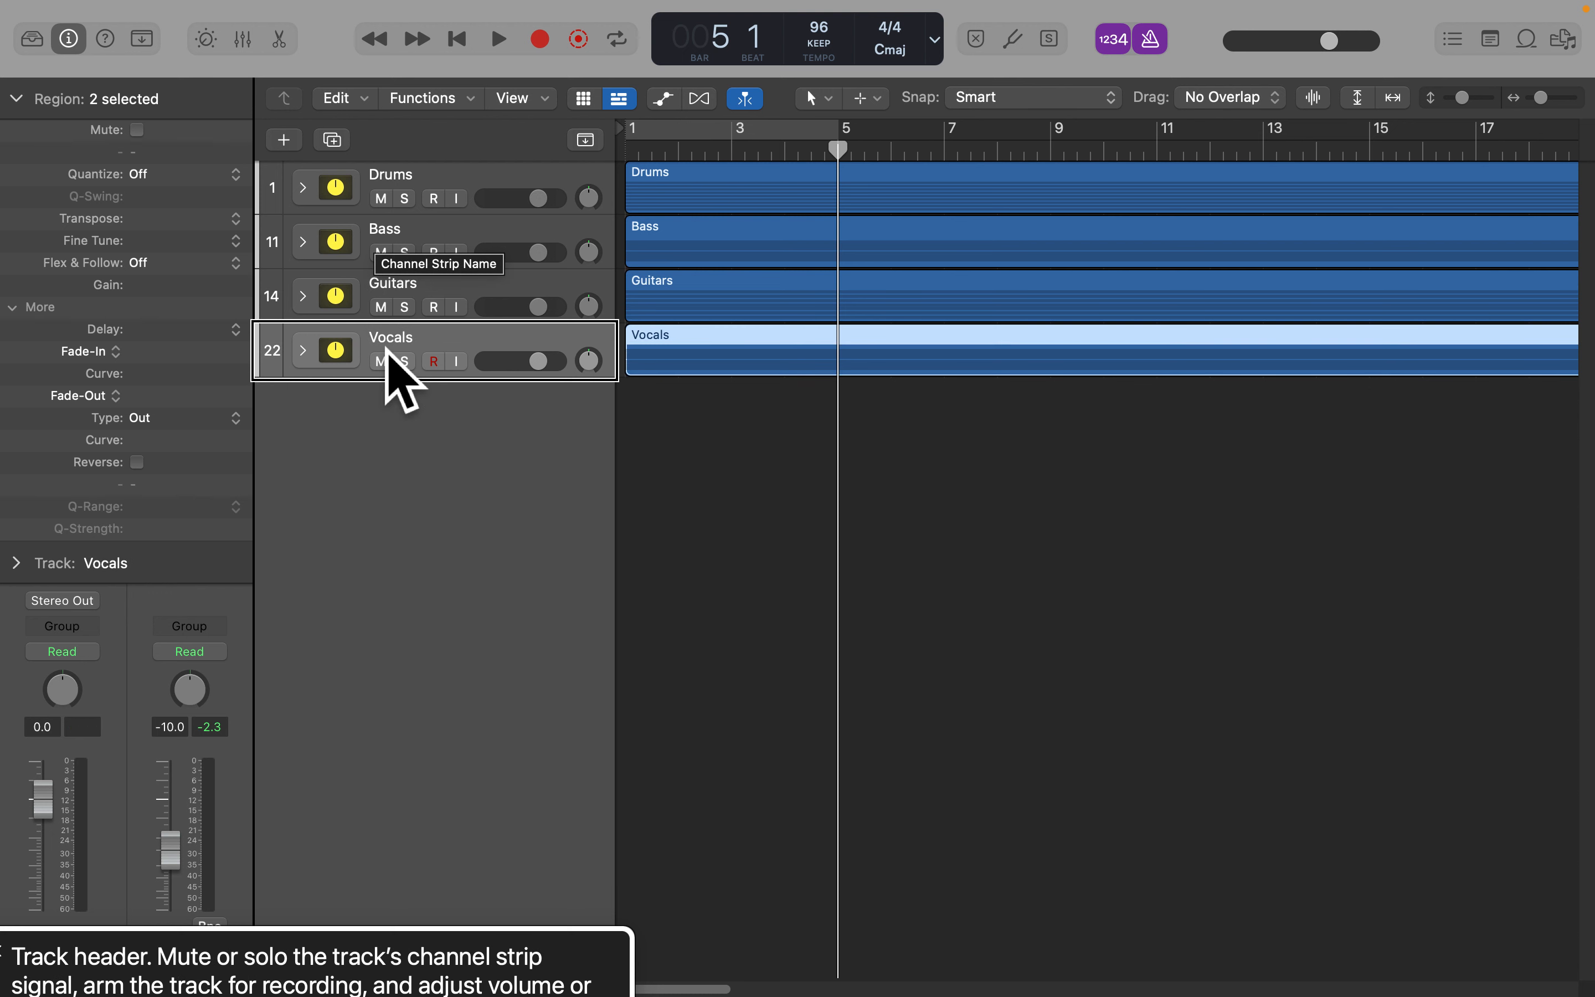
left_click(387, 191)
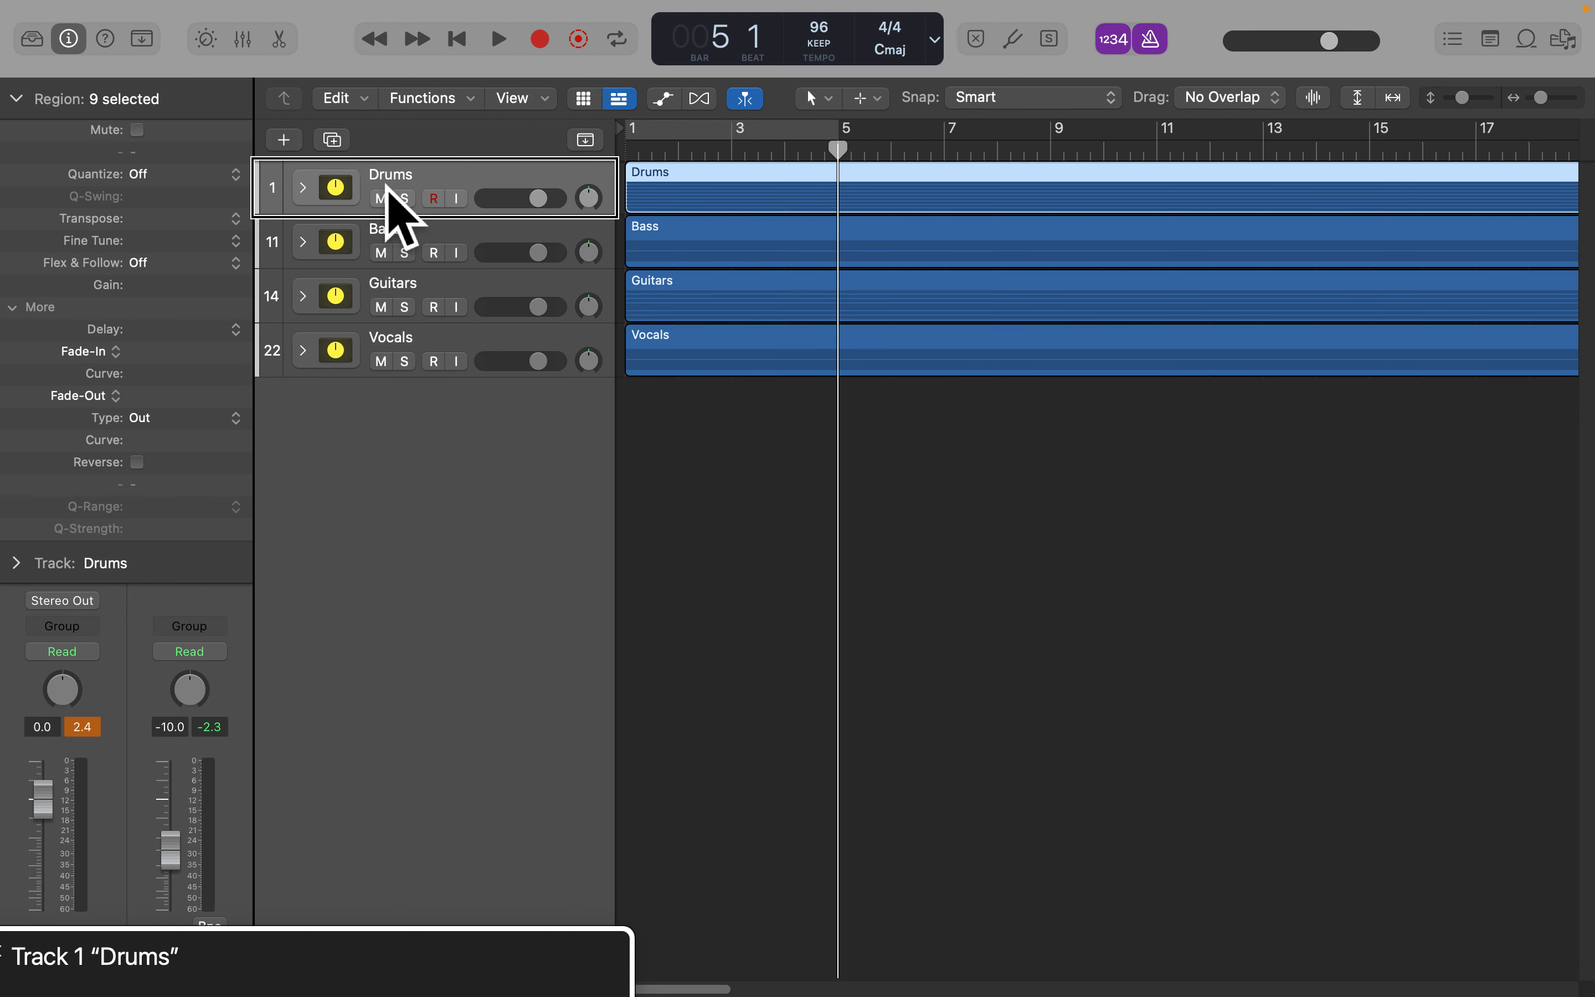
Expand the Drums stack and go through its tracks from drum room rendered down to tom 3 and the following Bass stack
key("Right")
key("Down")
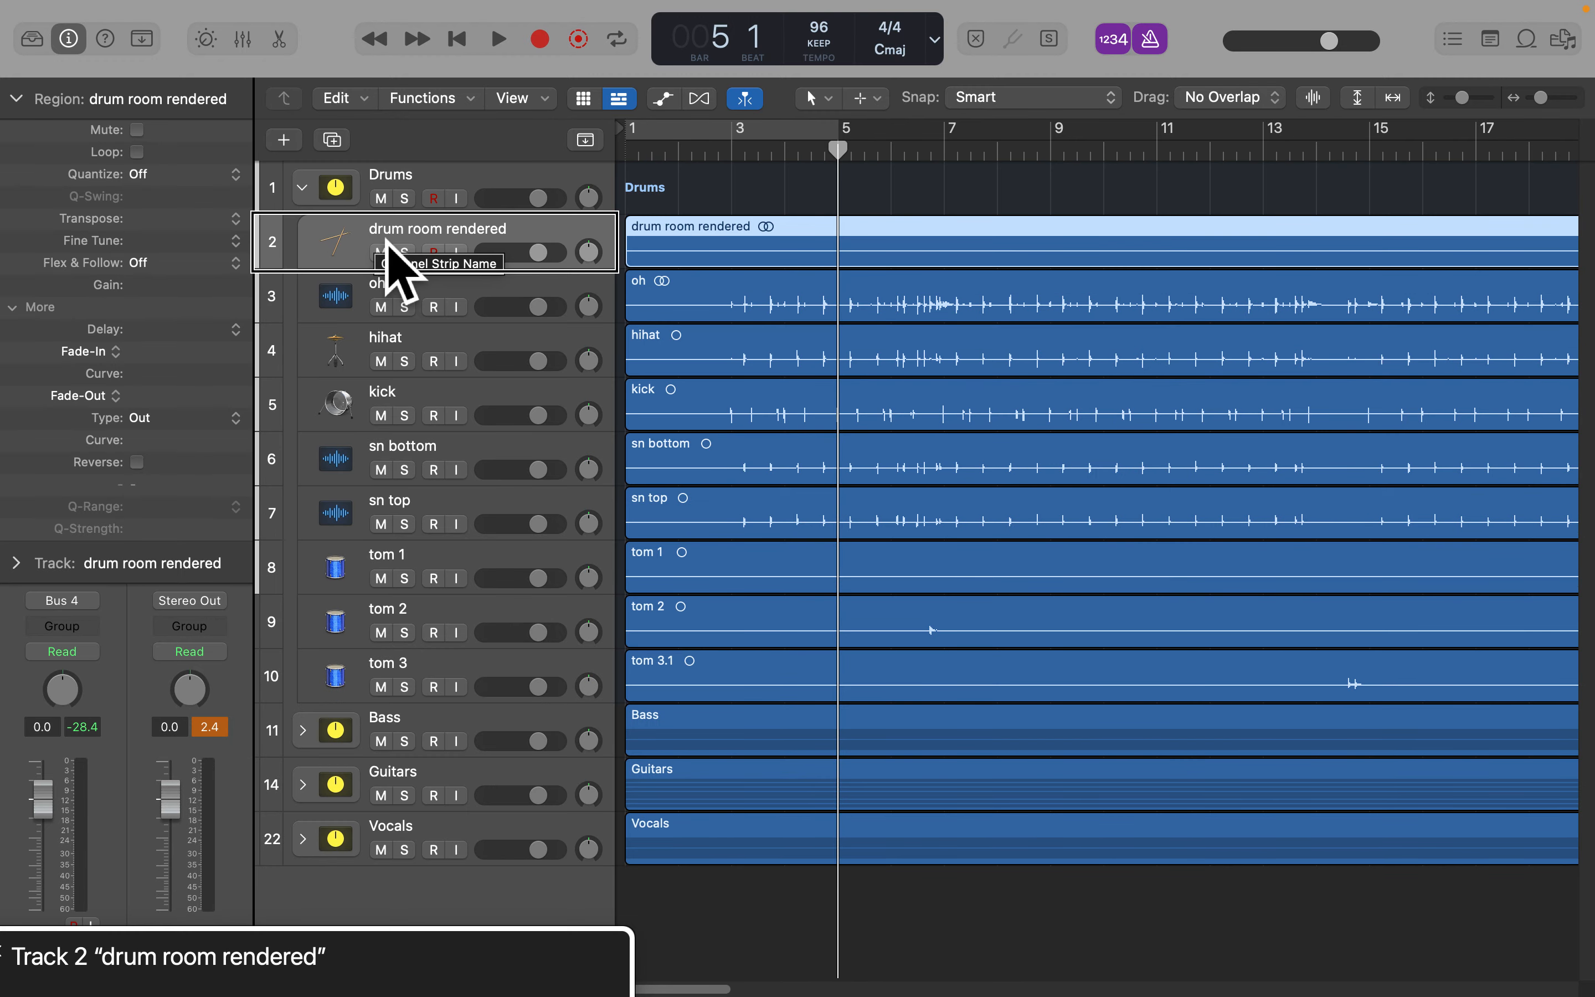
key("Down")
key("Down")
key("Down")
key("Down")
key("Down")
key("Down")
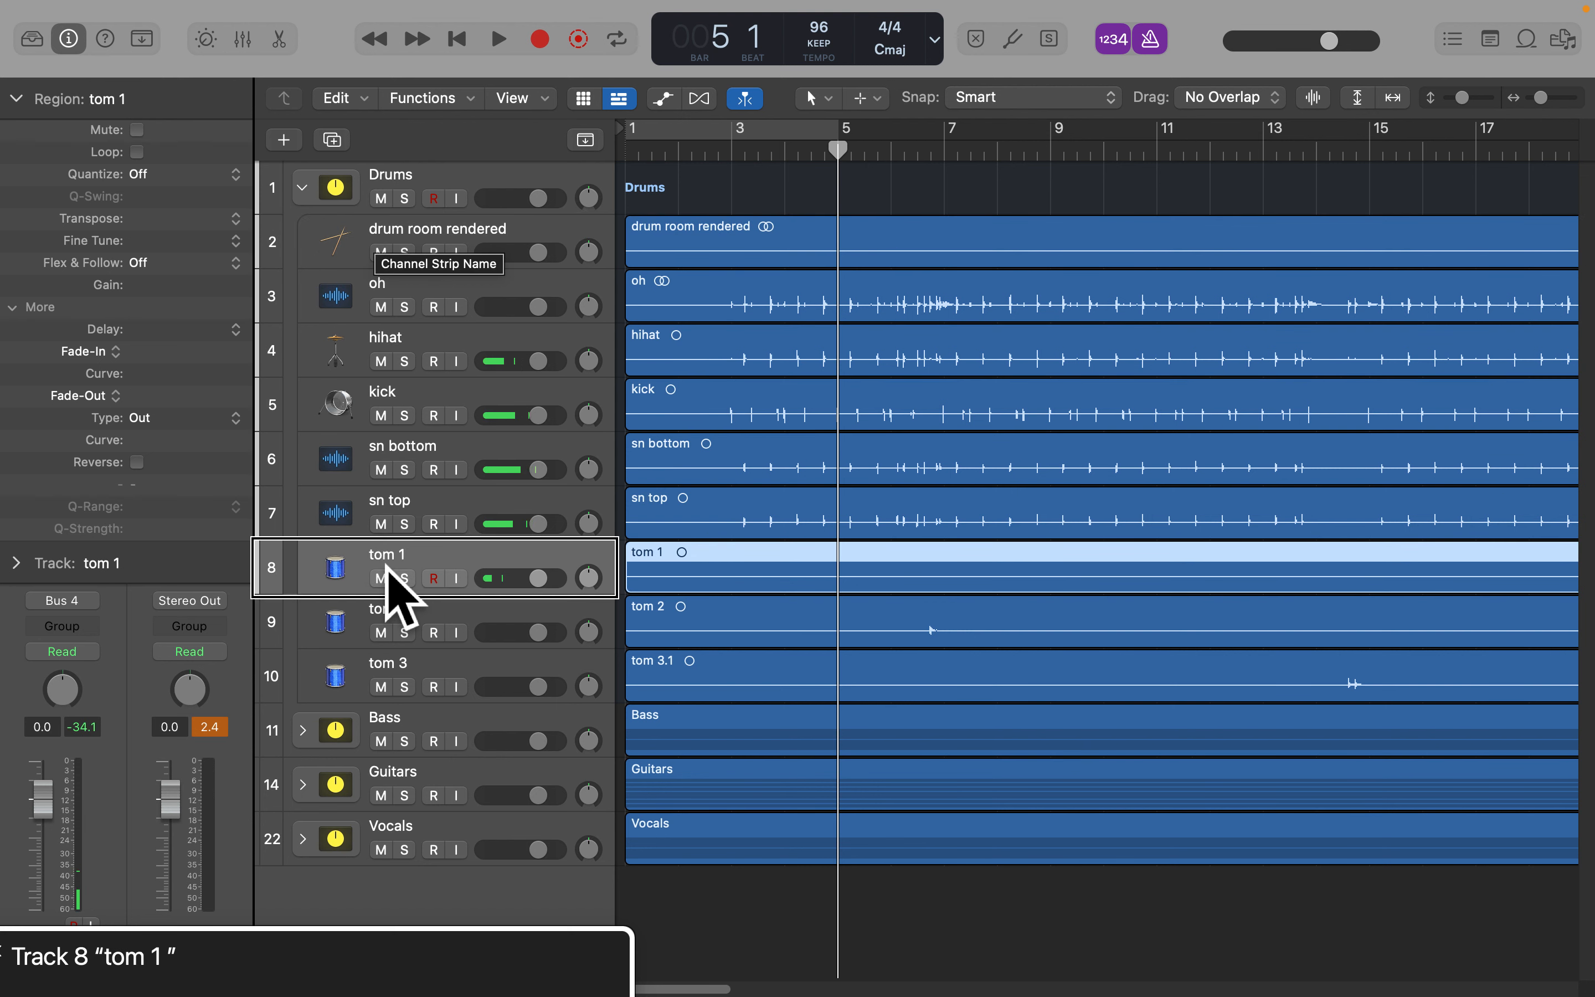
key("Down")
key("Down")
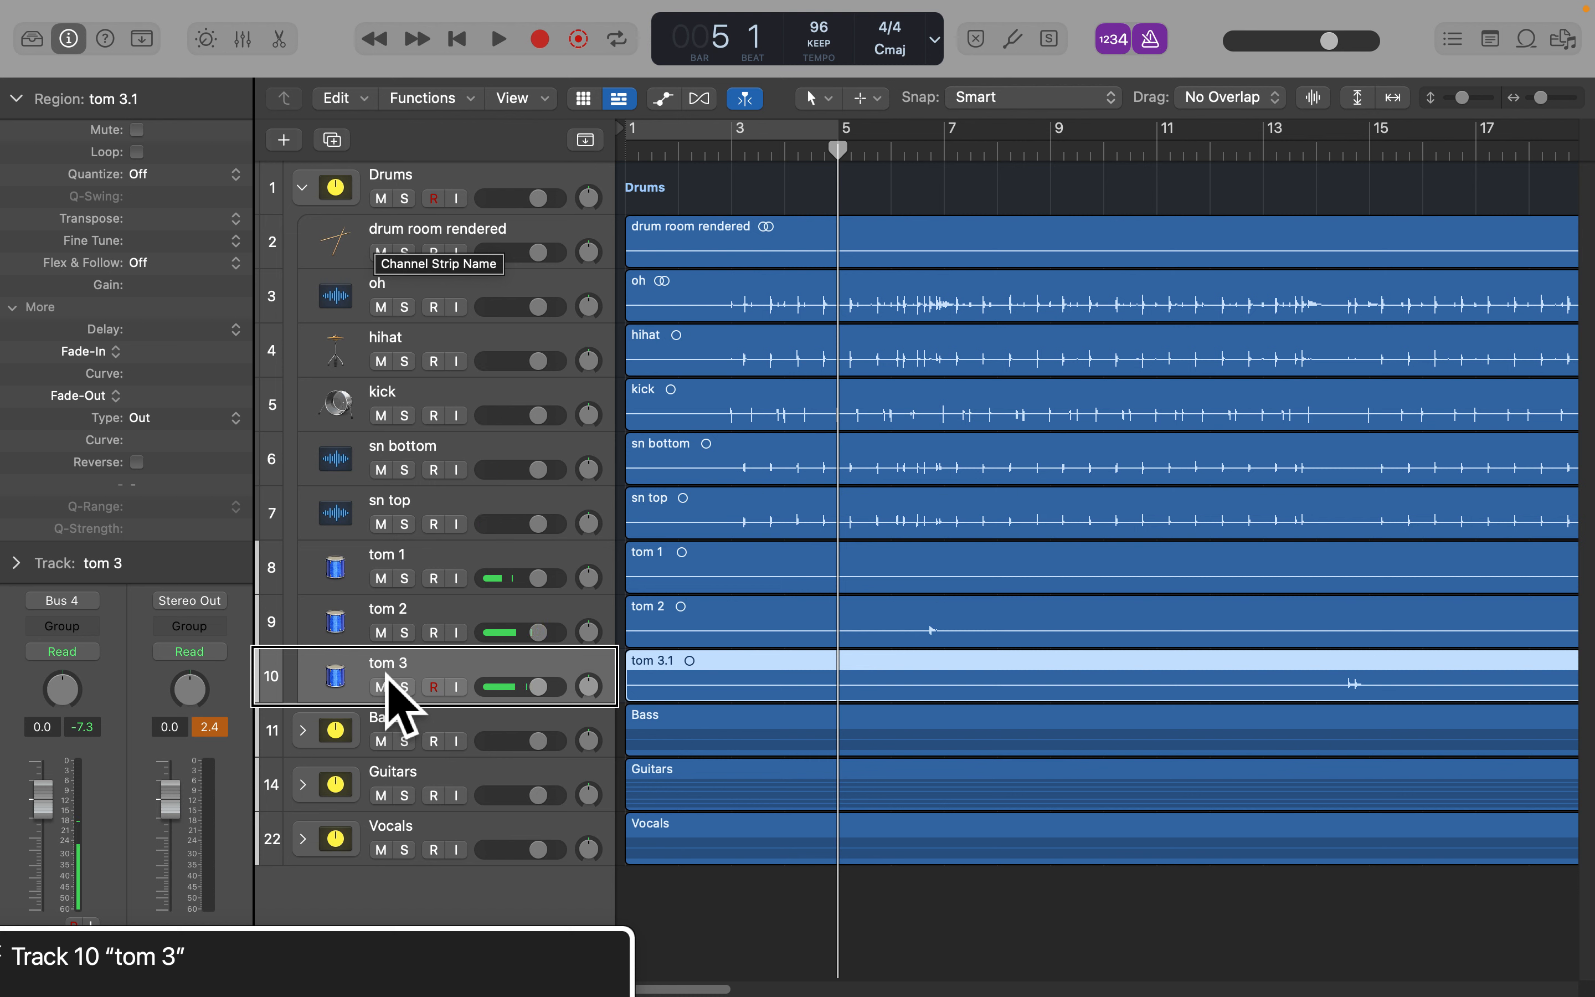
key("Down")
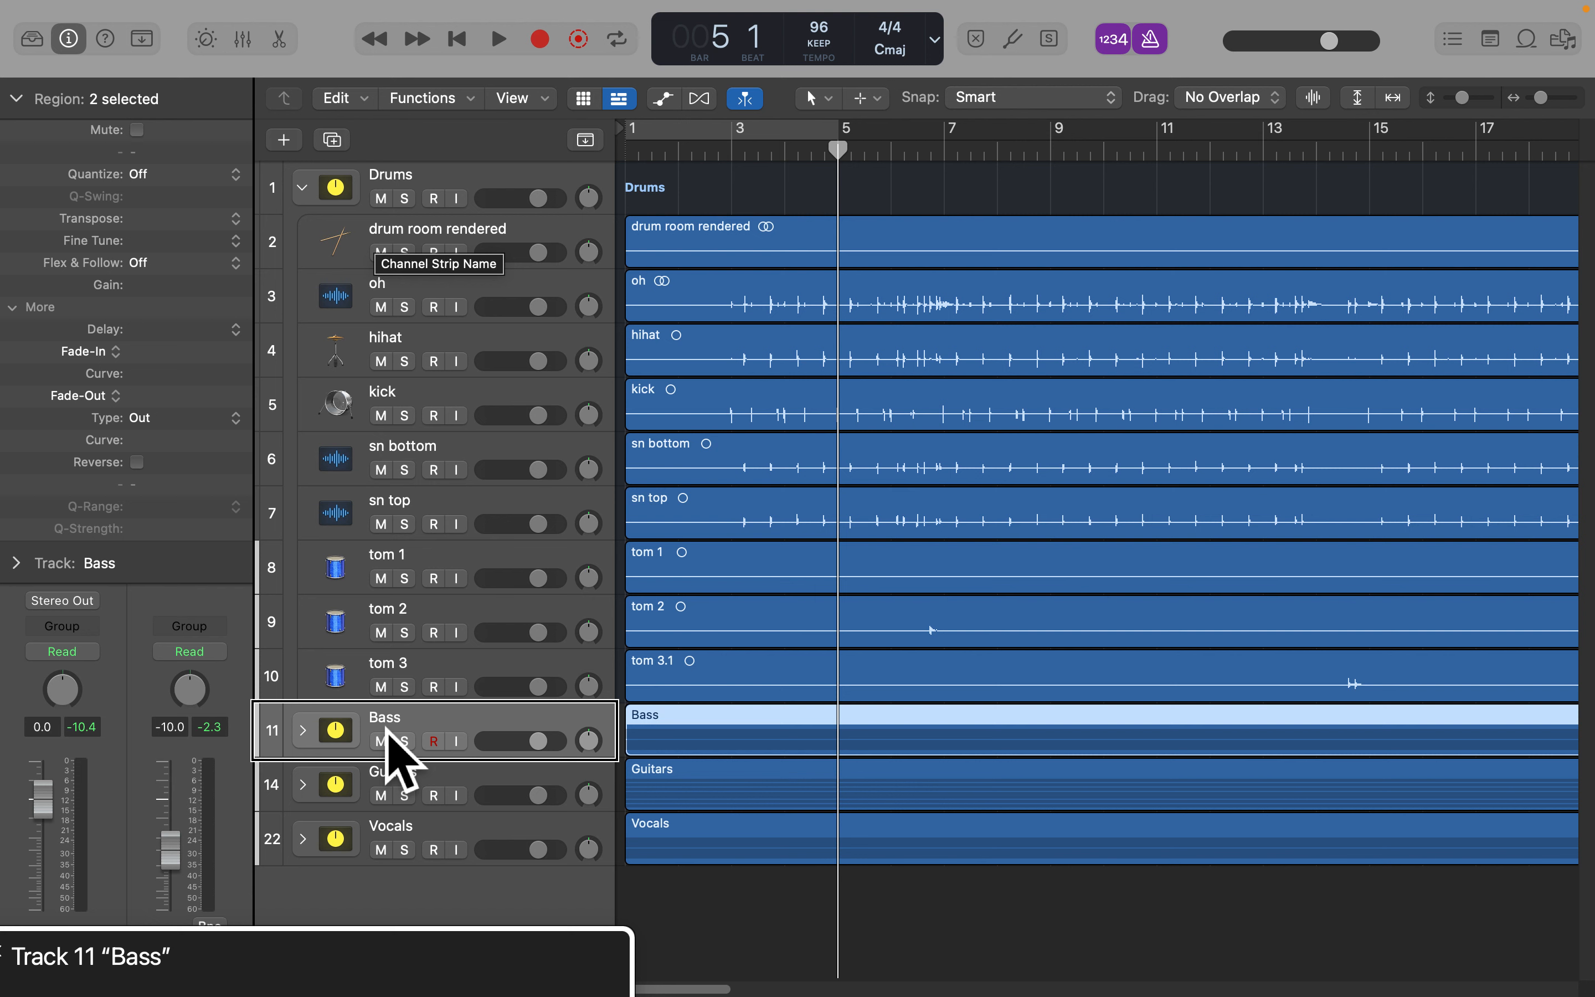
Select all nine drum tracks from tom 3 up to drum room rendered and create a new group from them
key("Up")
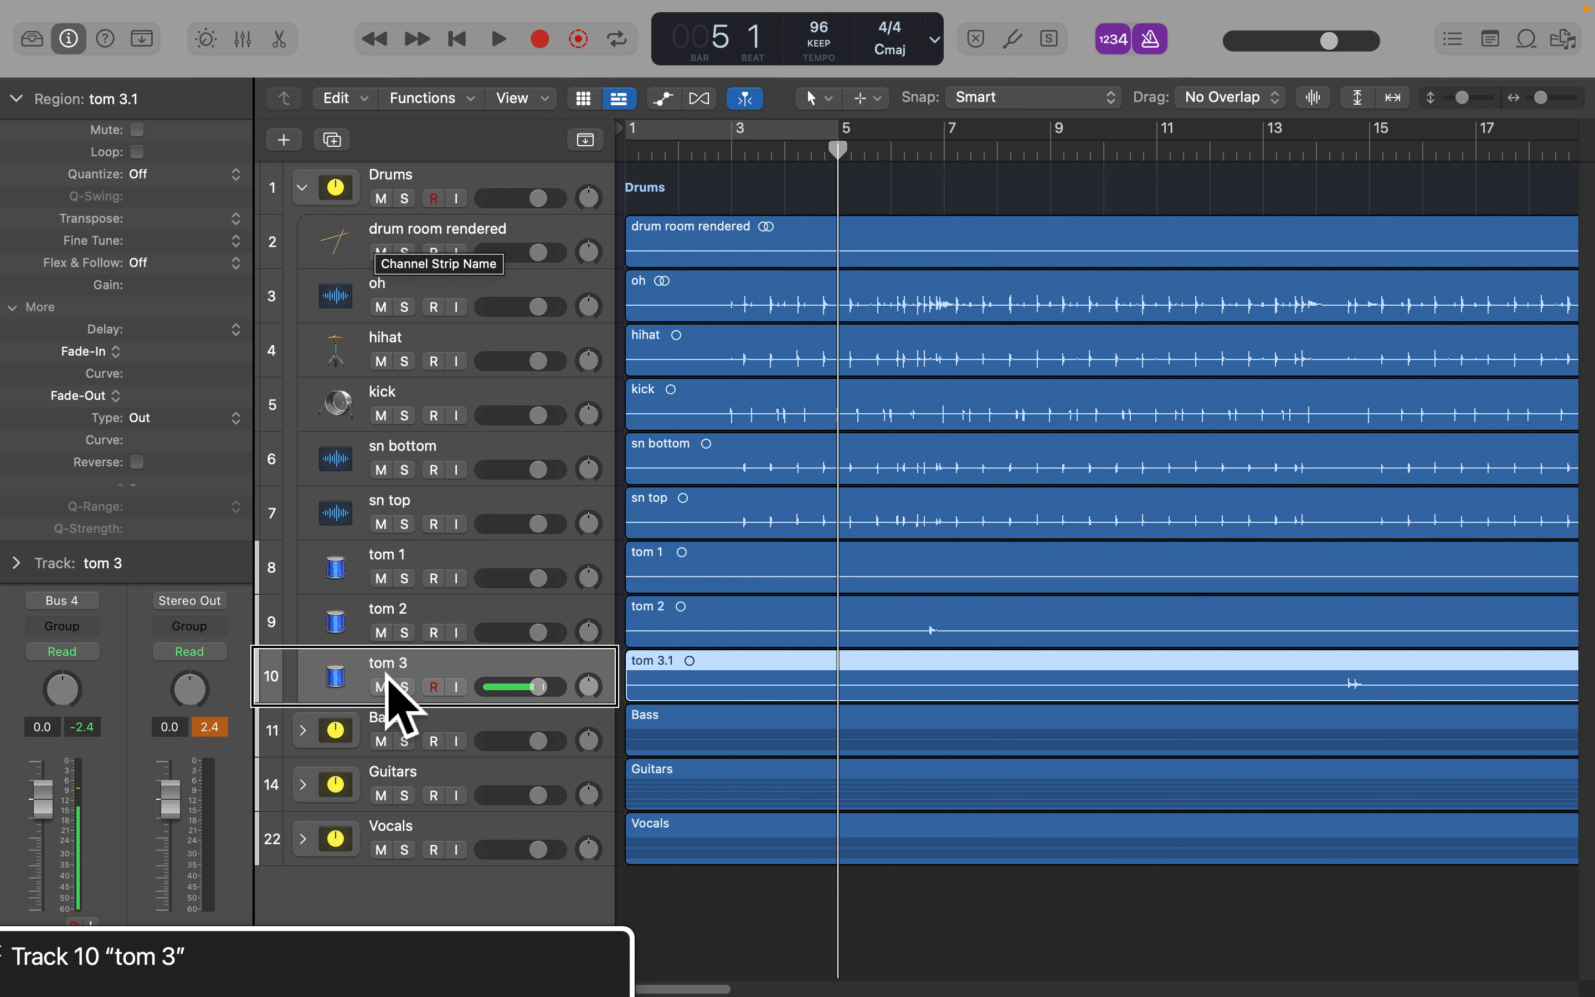
key("Down")
key("Up")
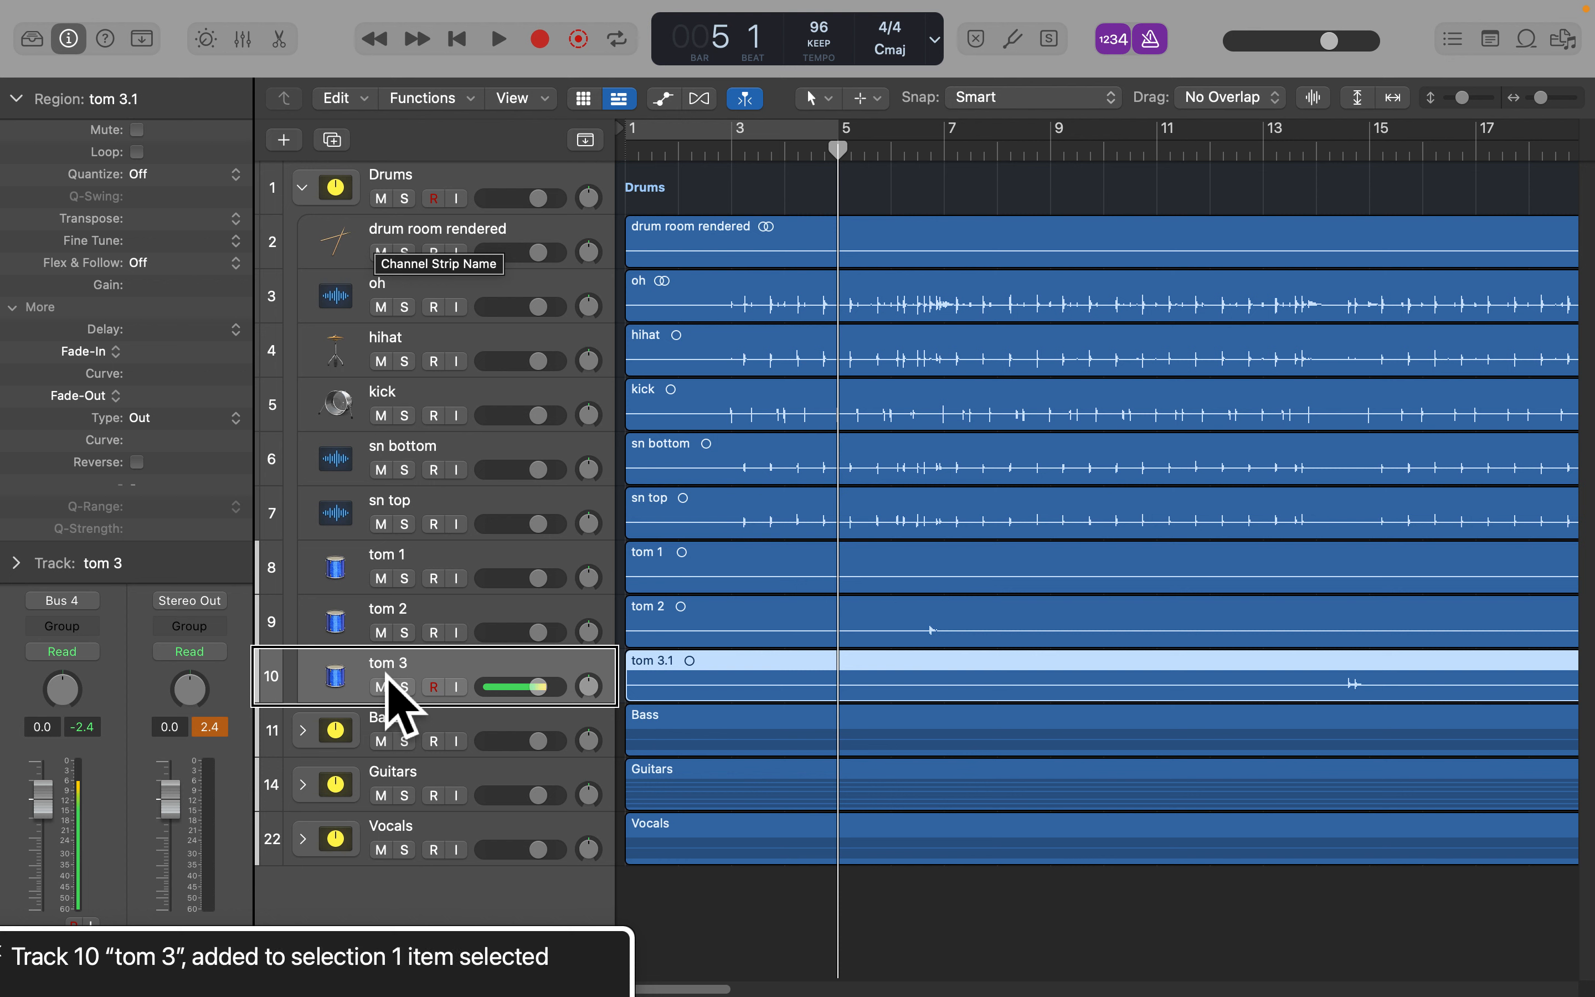
left_click(386, 620)
left_click(386, 619, "shift")
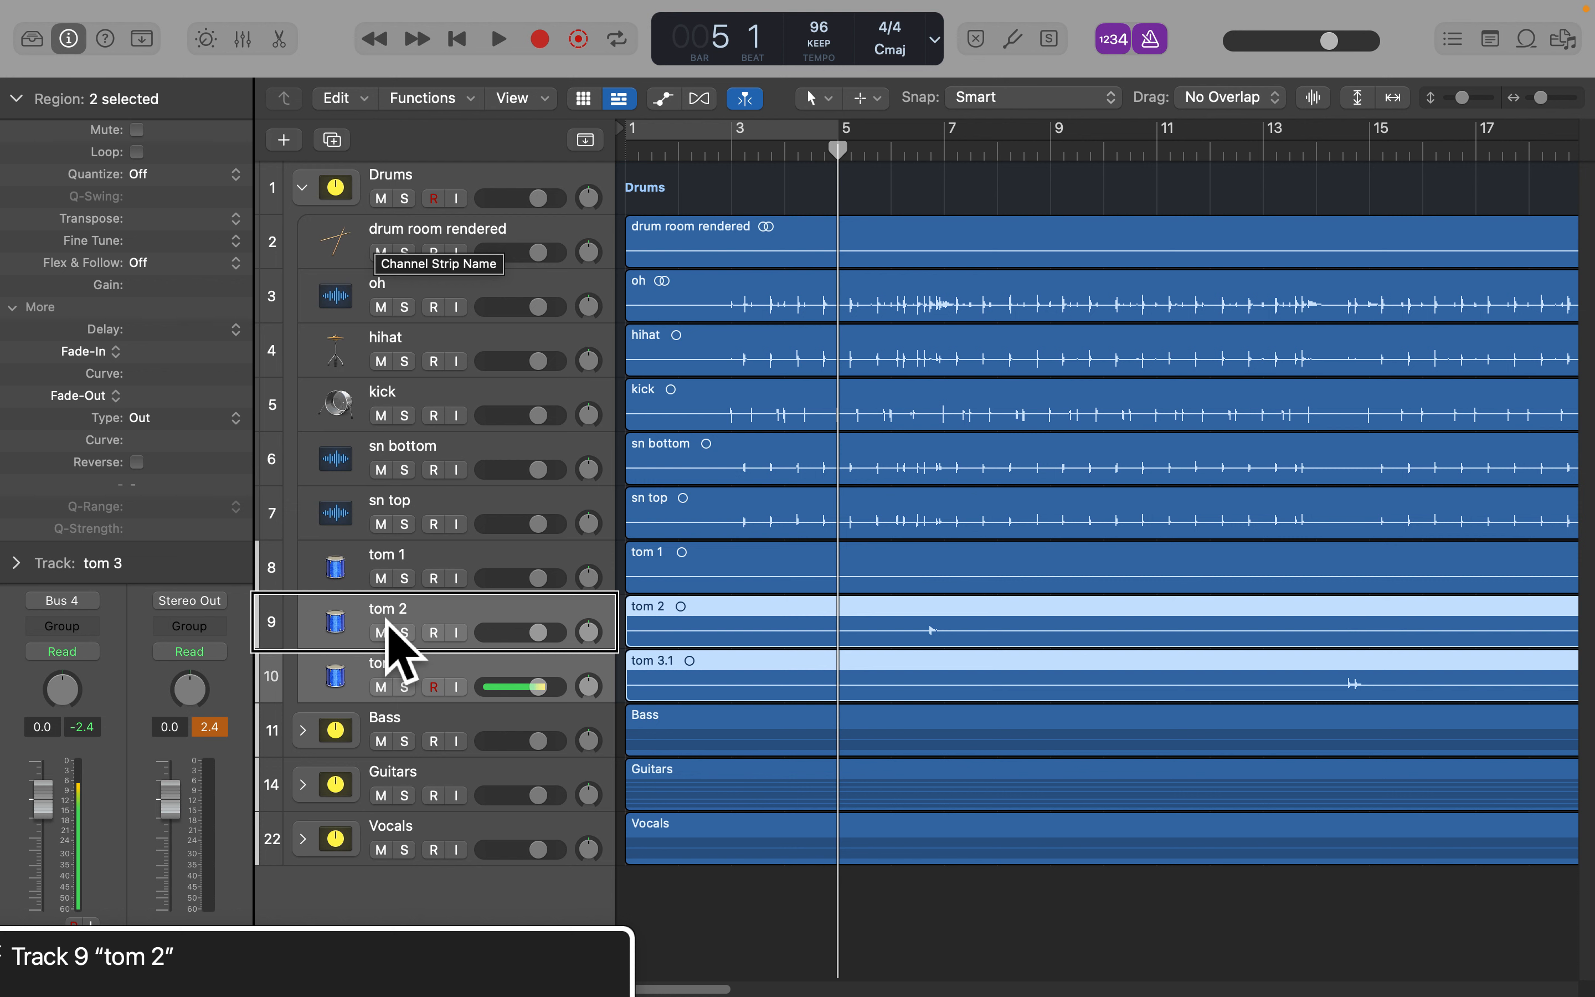
left_click(386, 568, "shift")
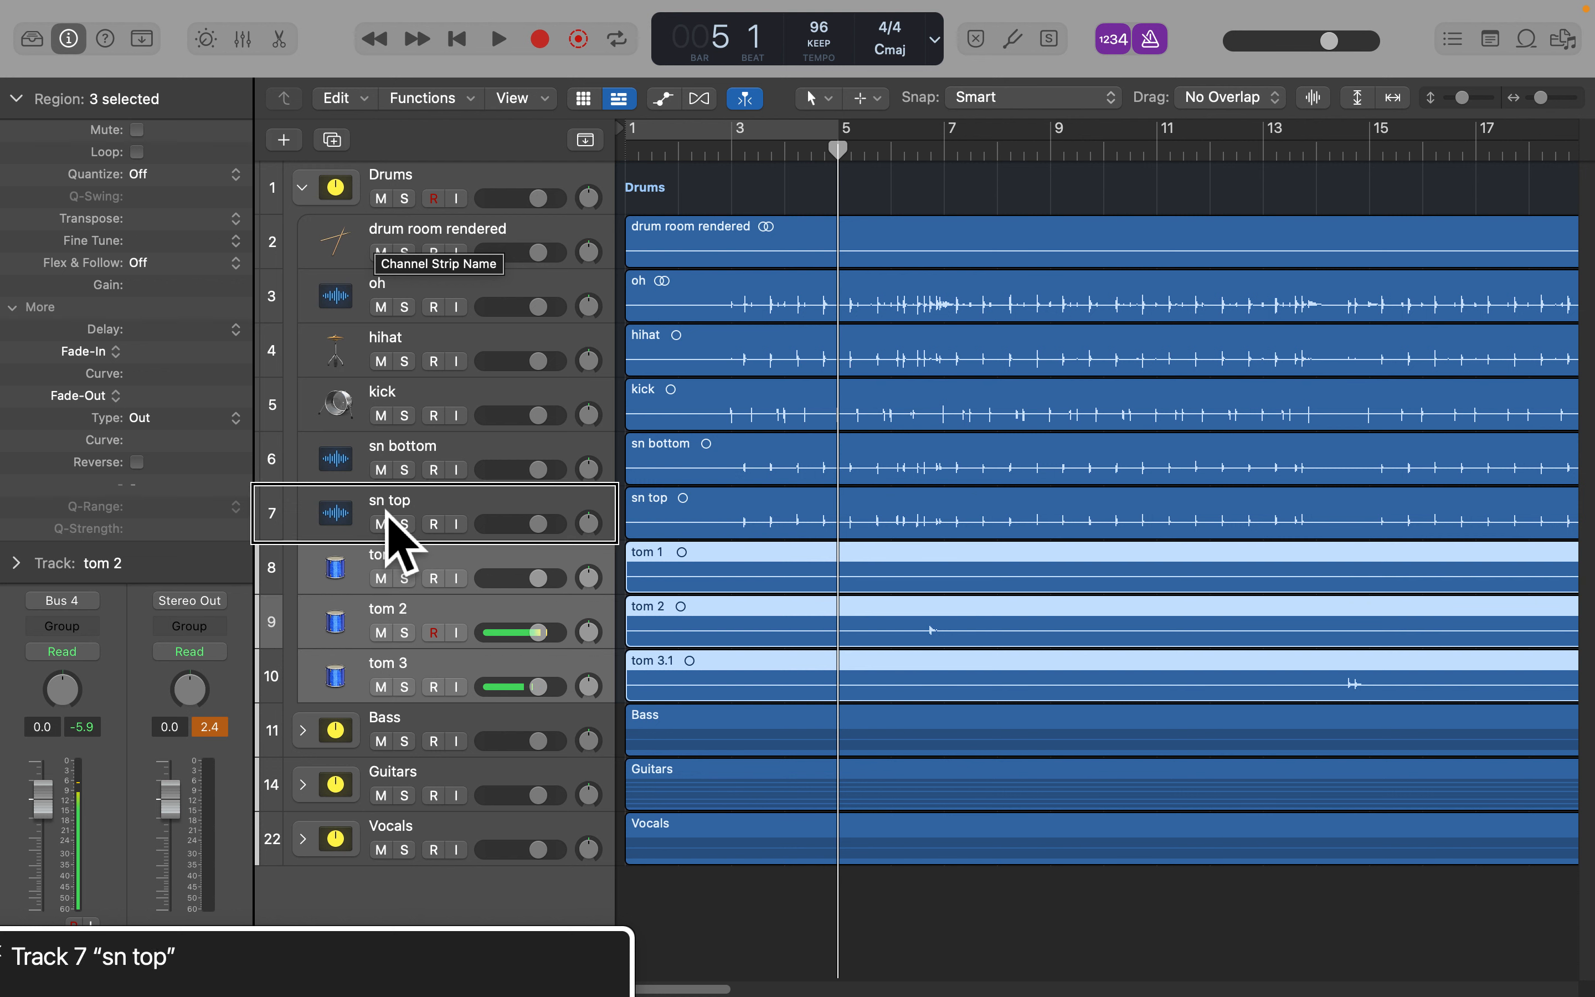
left_click(388, 518, "shift")
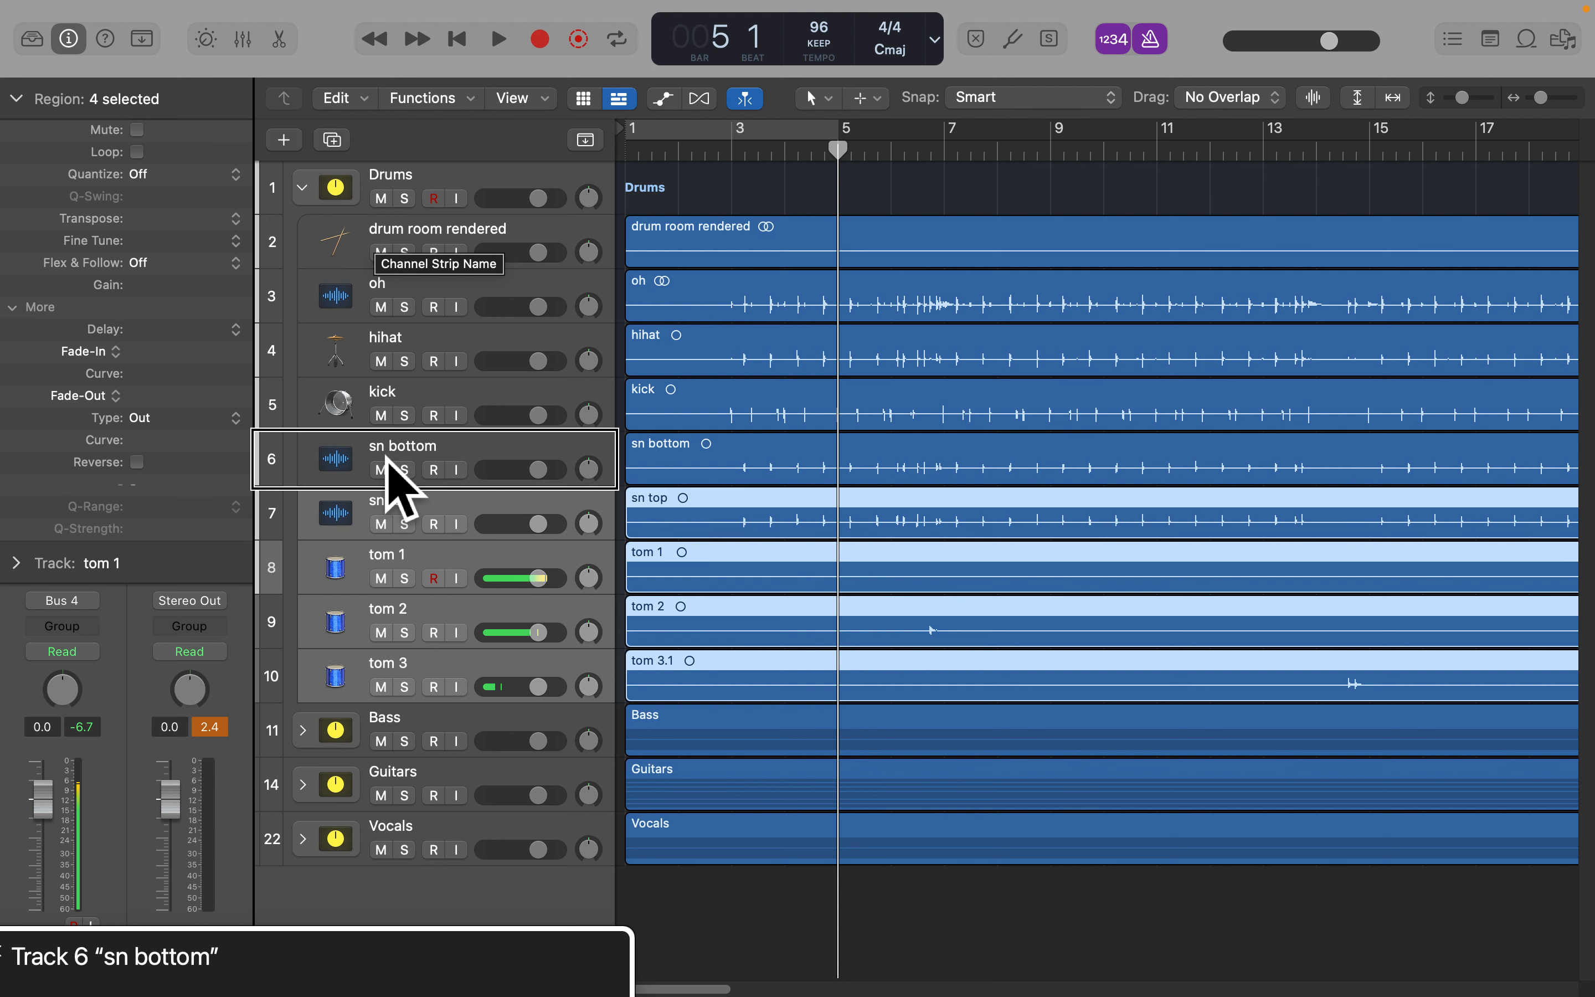
left_click(388, 470, "shift")
left_click(387, 415, "shift")
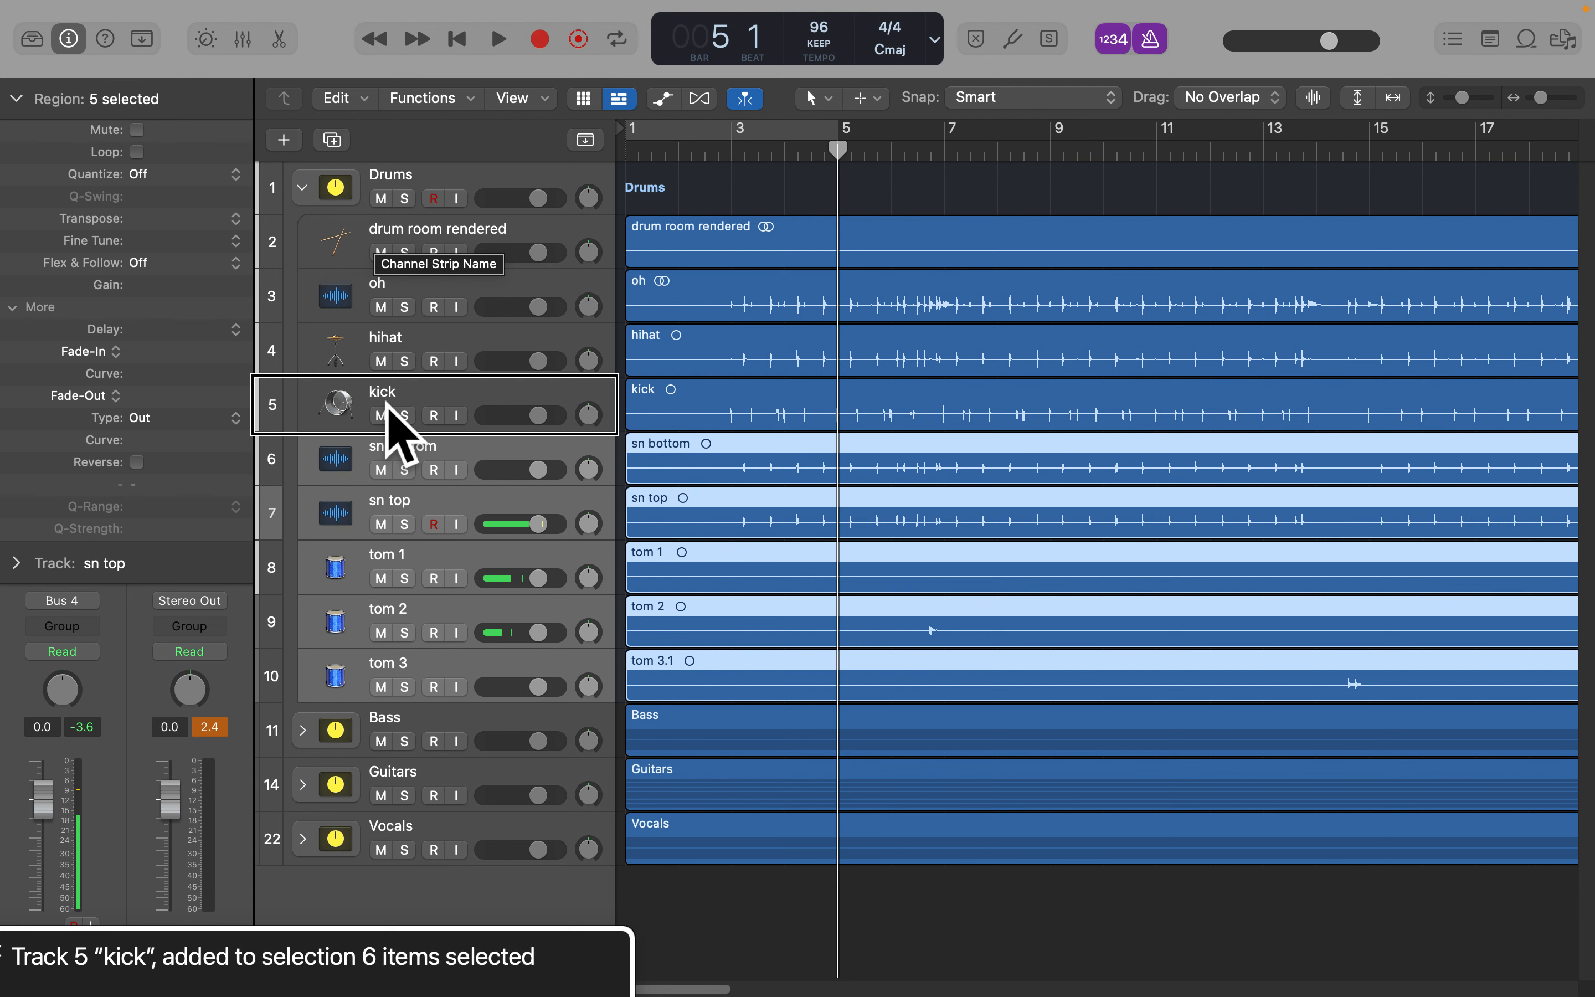
left_click(387, 361, "shift")
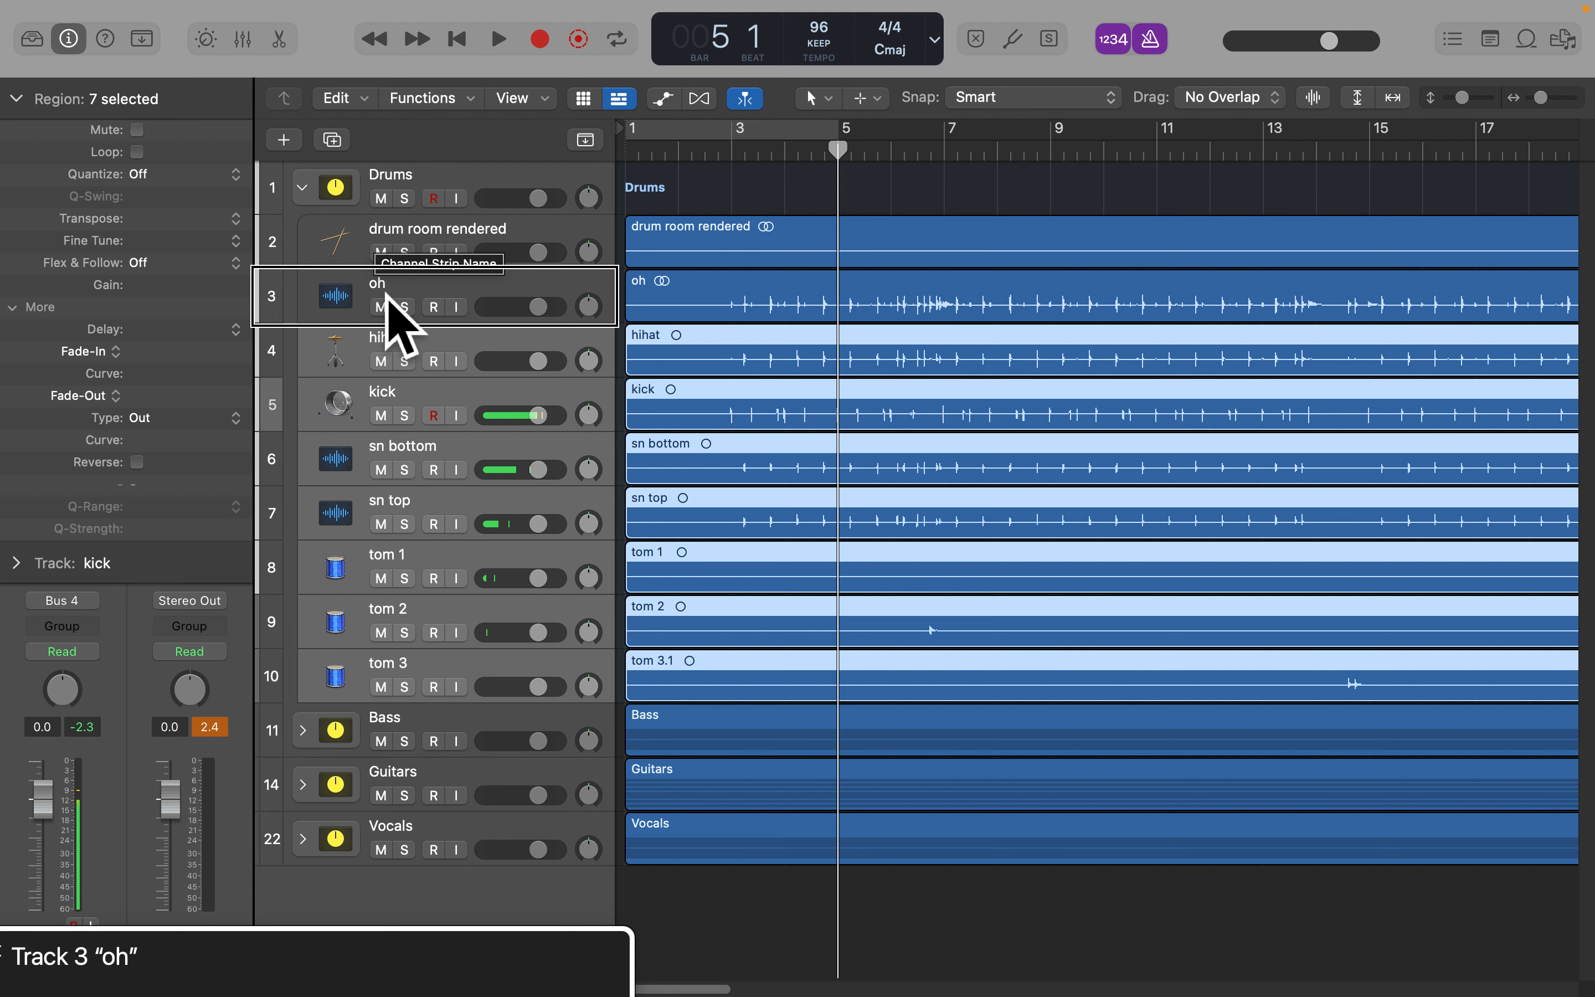
left_click(390, 307, "shift")
left_click(388, 243, "shift")
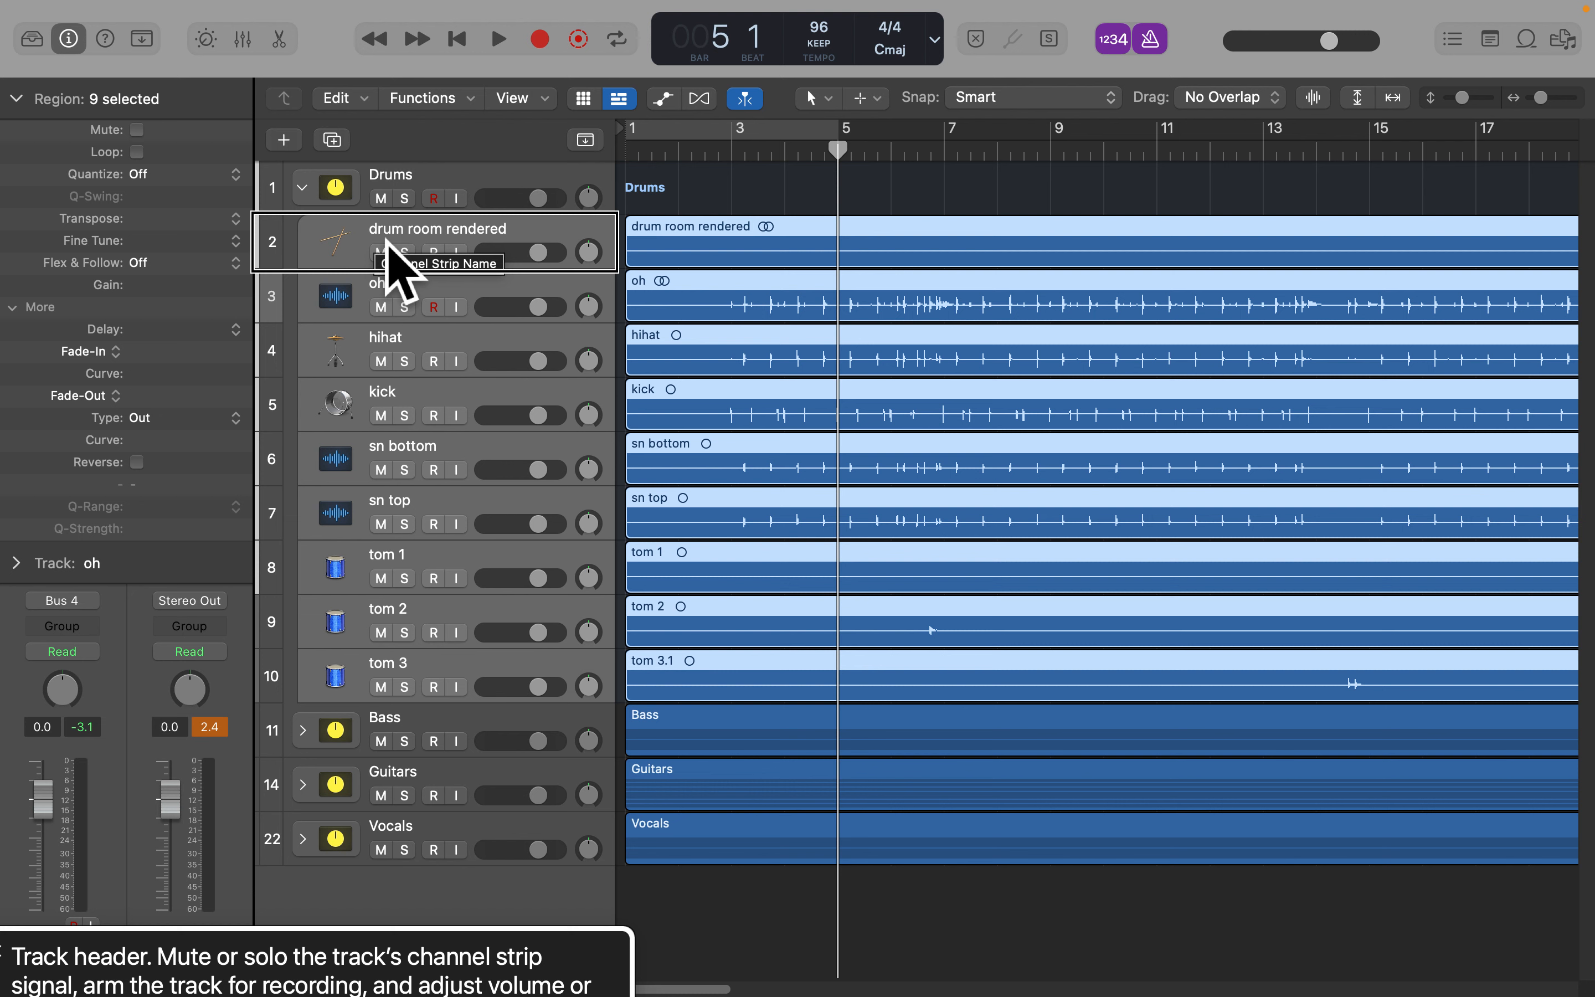
key("super+shift+g")
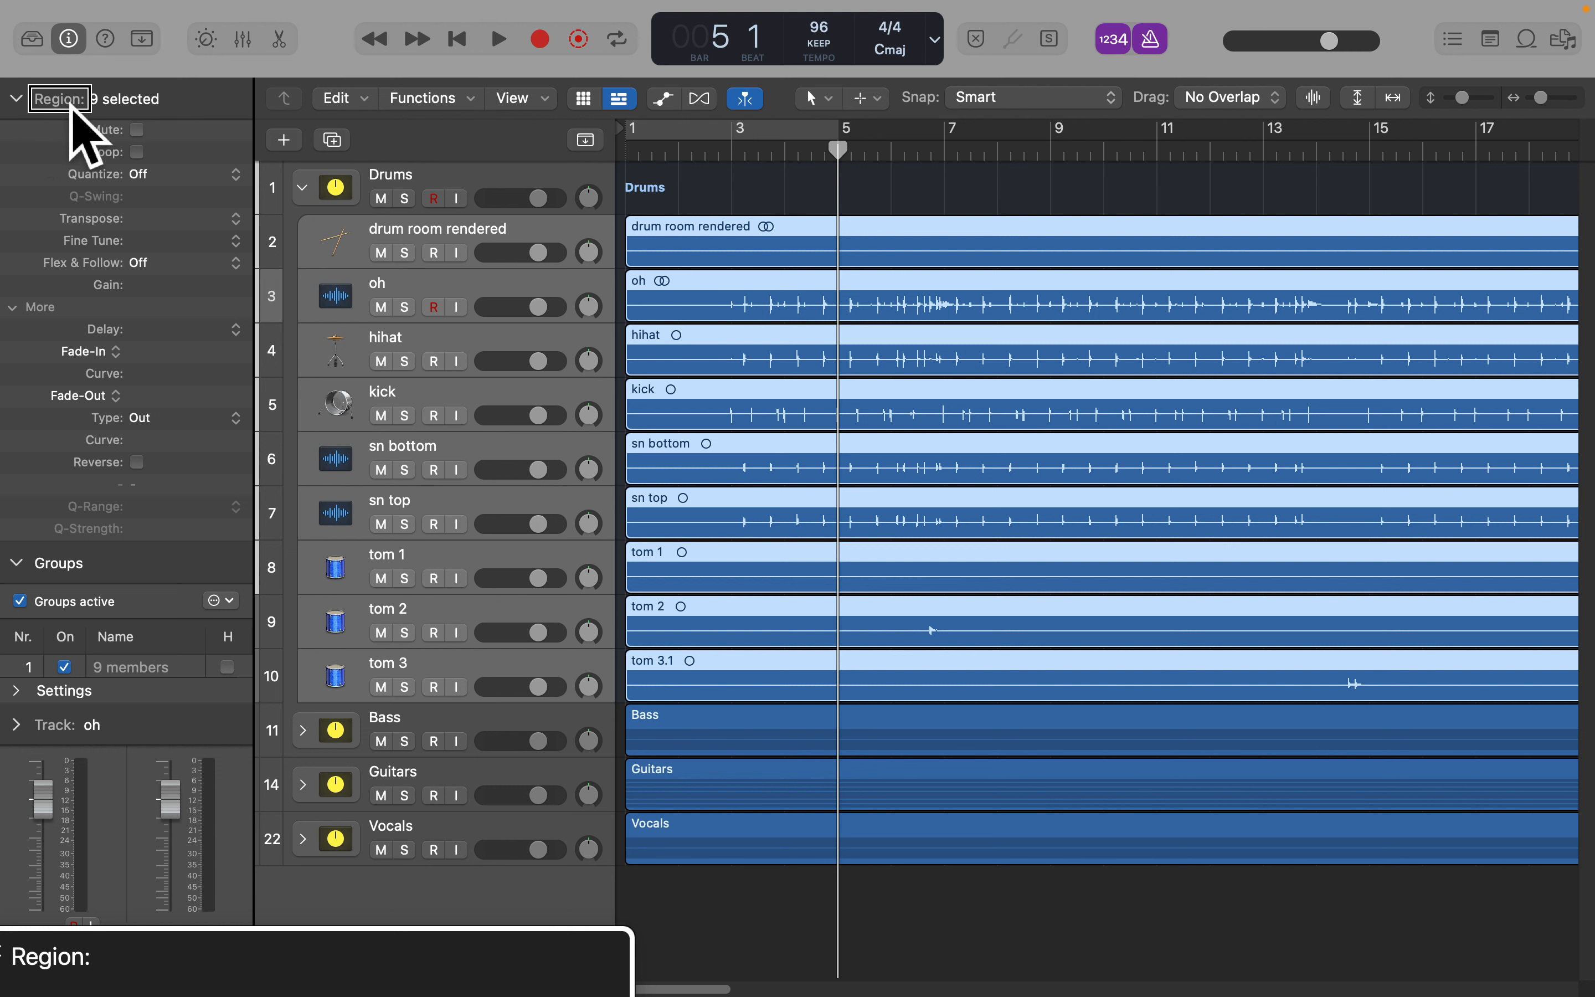
left_click(135, 99)
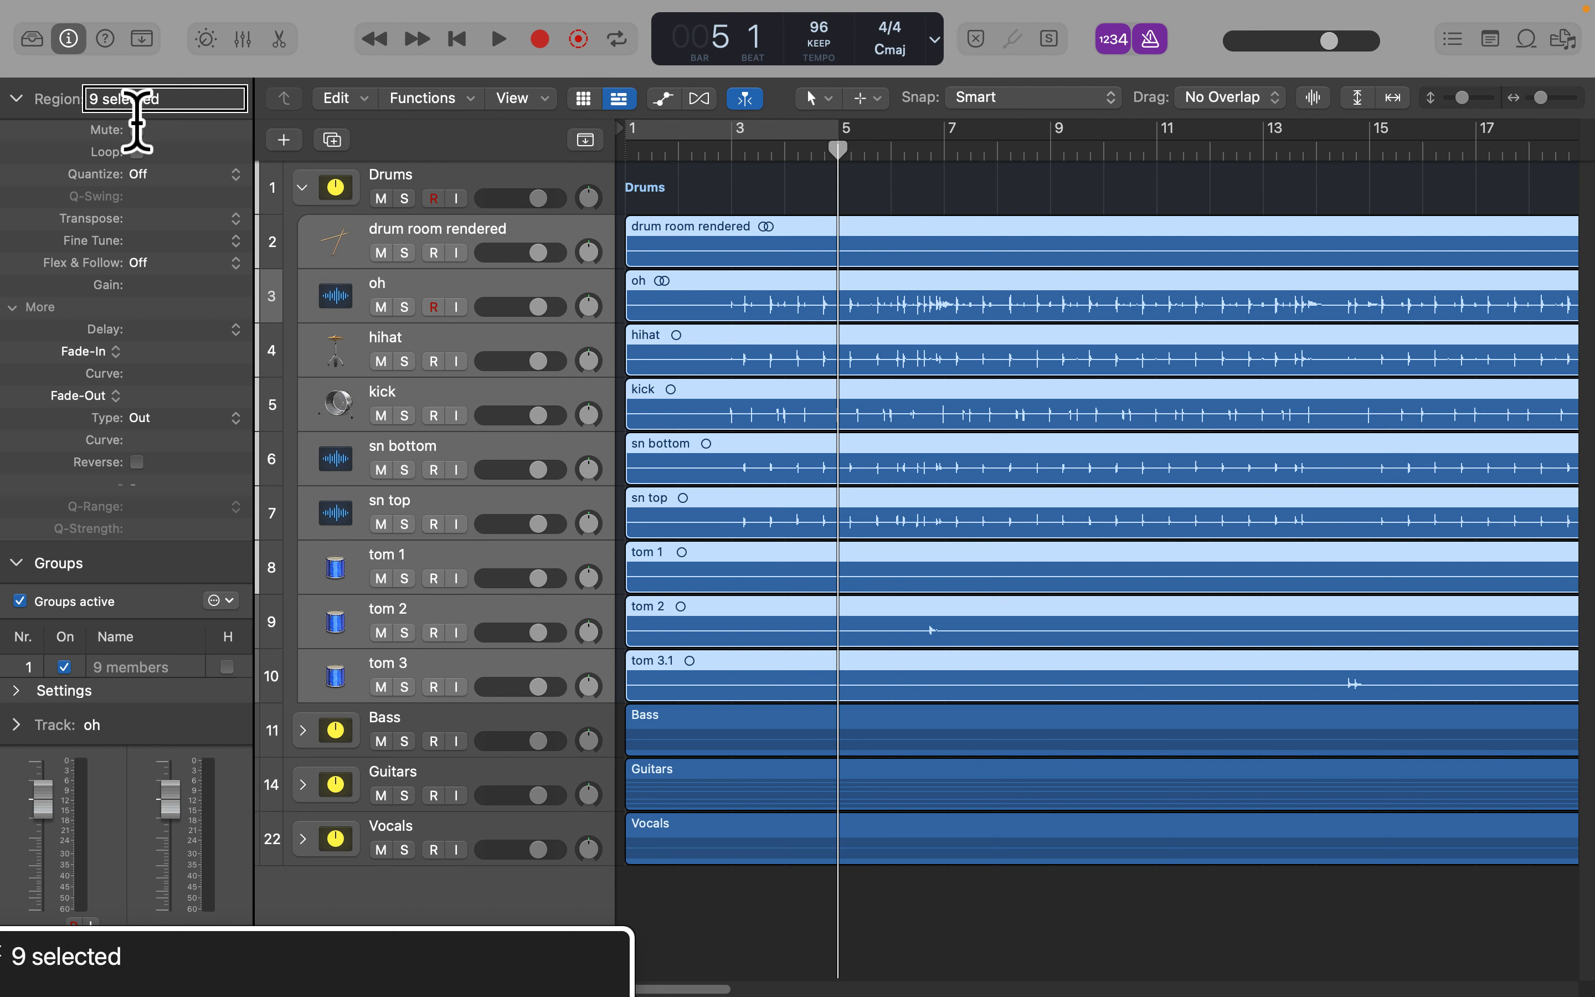
key("ctrl+alt+Right")
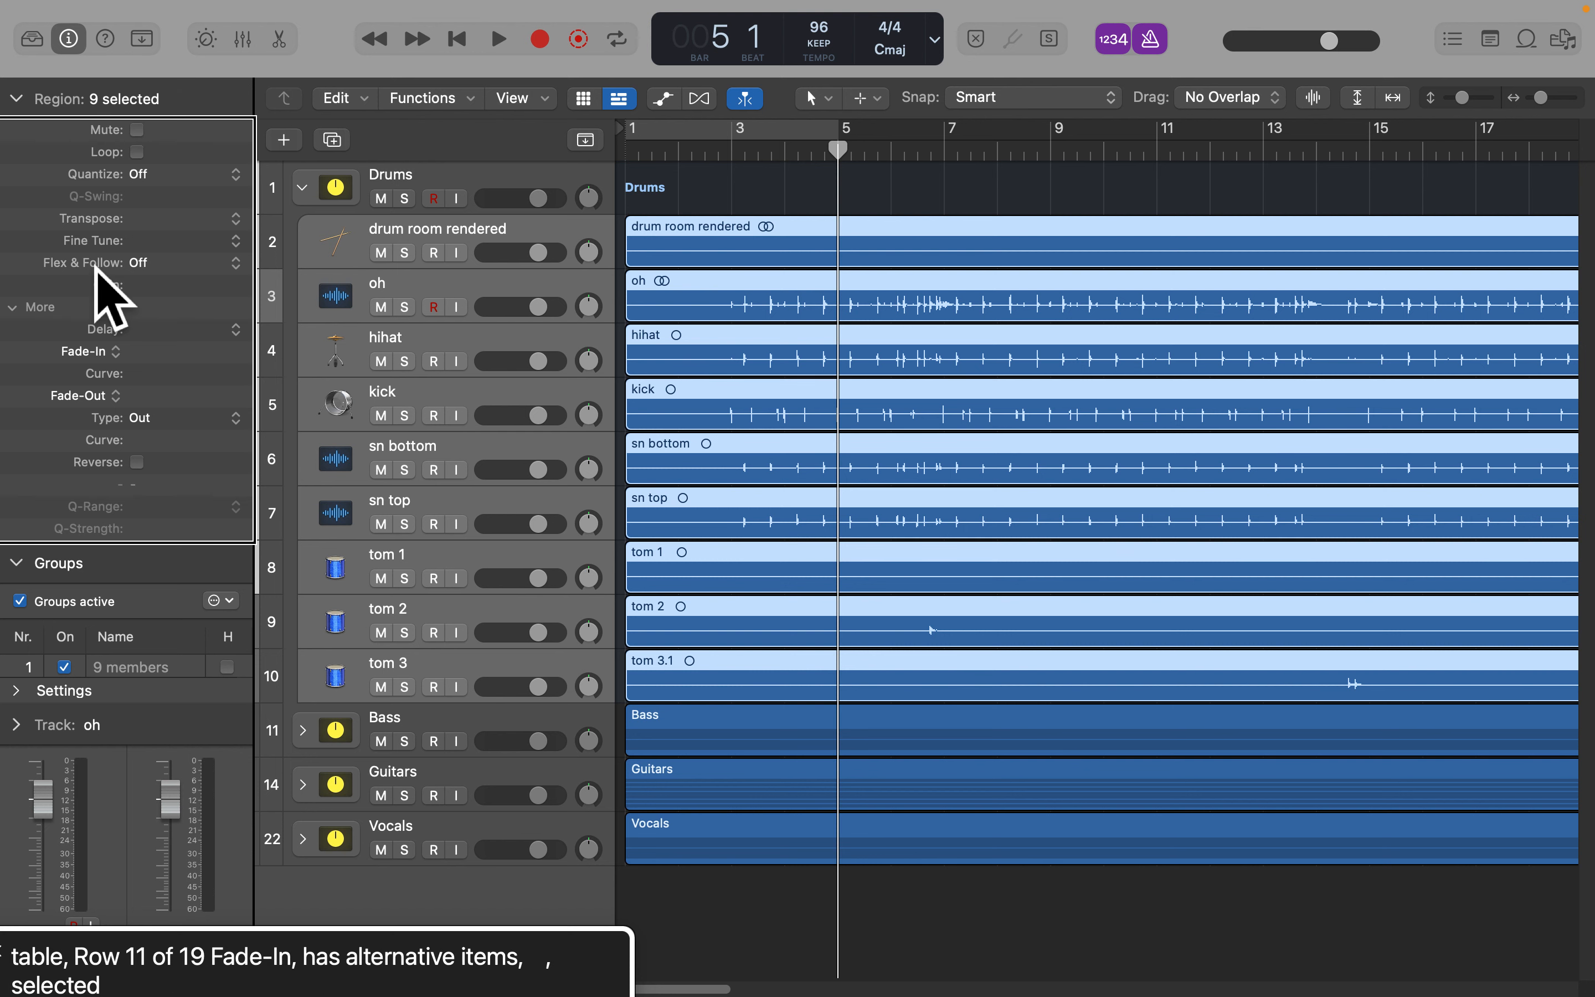
key("ctrl+alt+Left")
key("ctrl+alt+shift+Up")
key("ctrl+alt+Left")
key("ctrl+alt+Left")
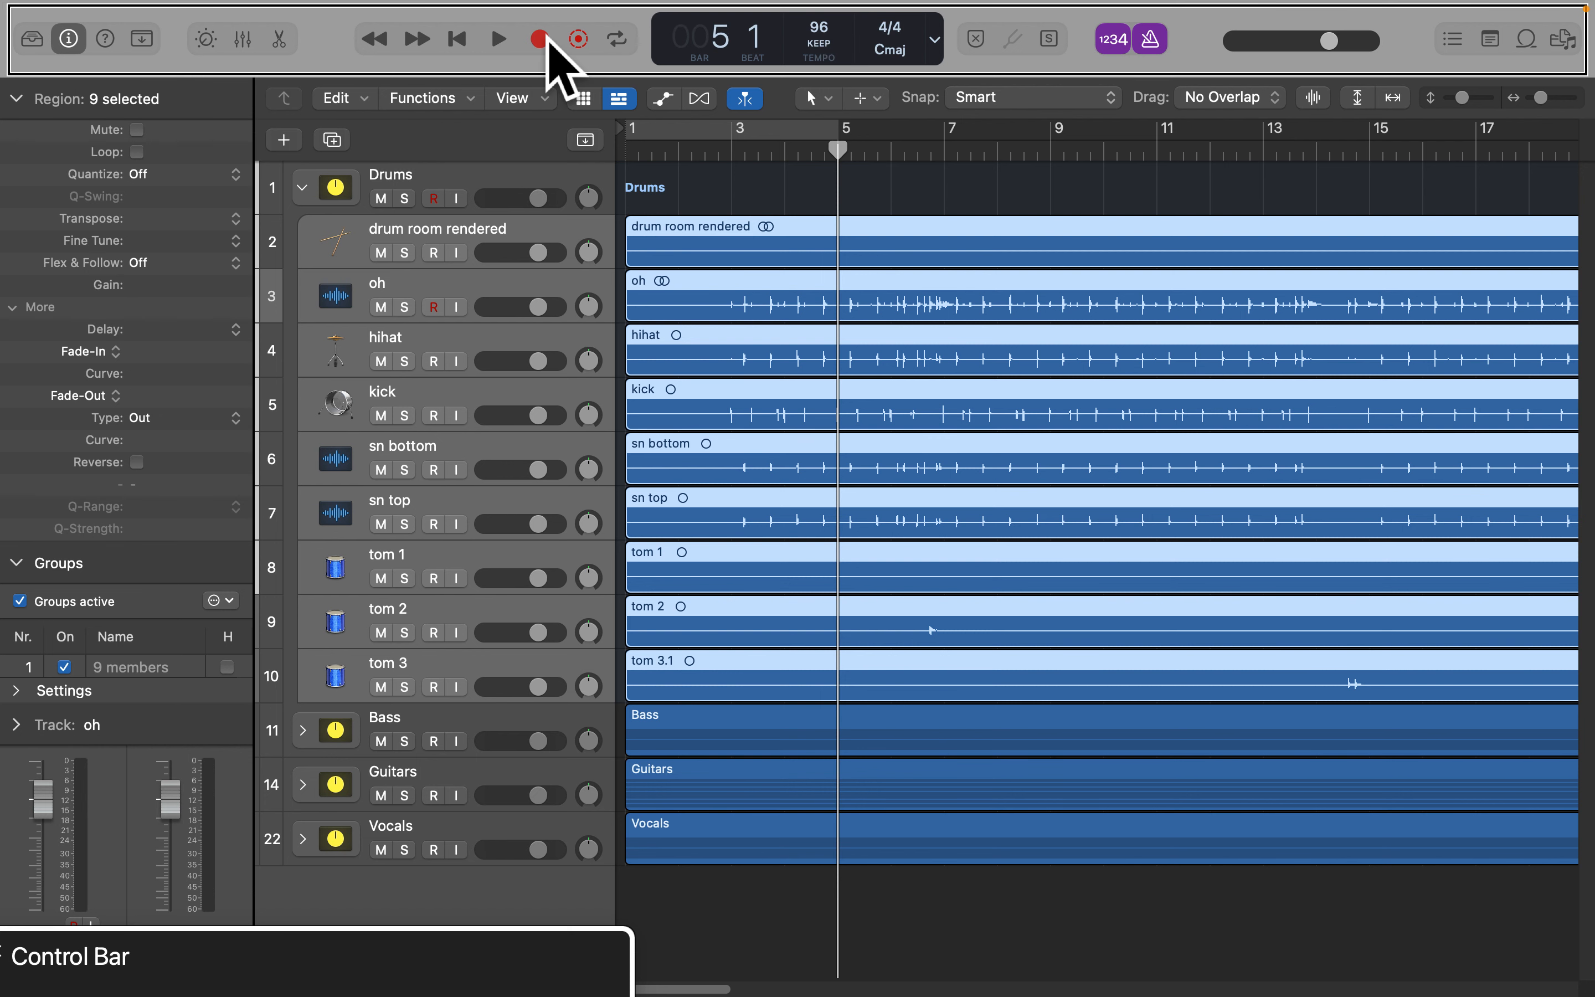
key("ctrl+alt+Left")
key("ctrl+alt+Left")
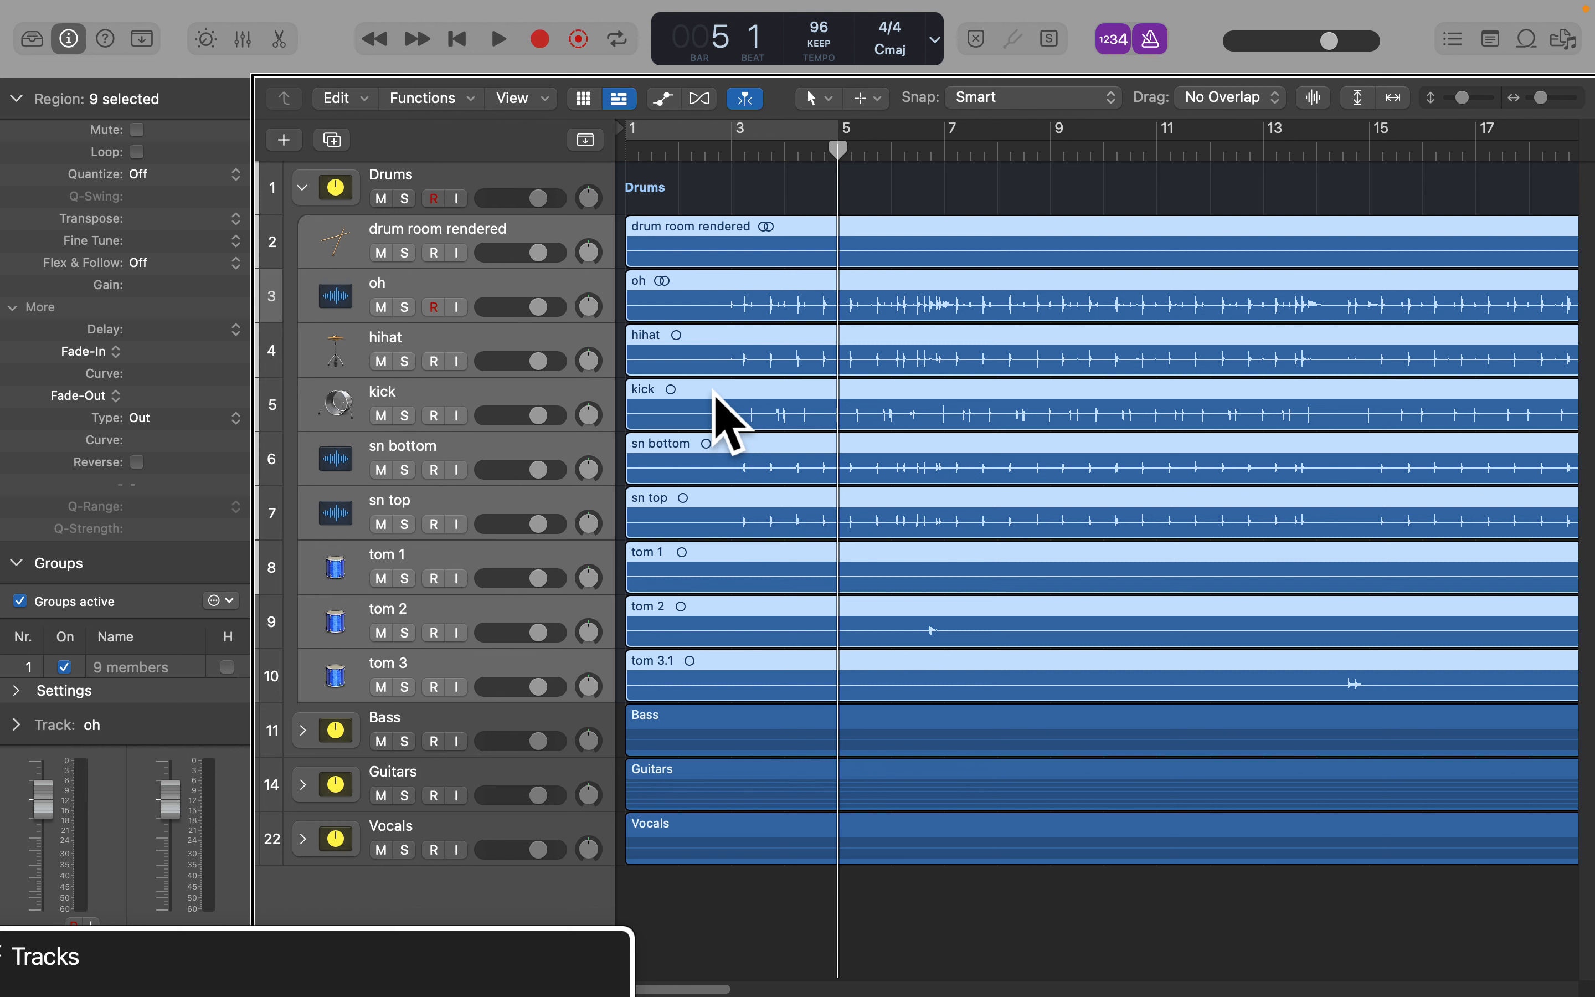
key("alt+space")
key("ctrl+alt+Left")
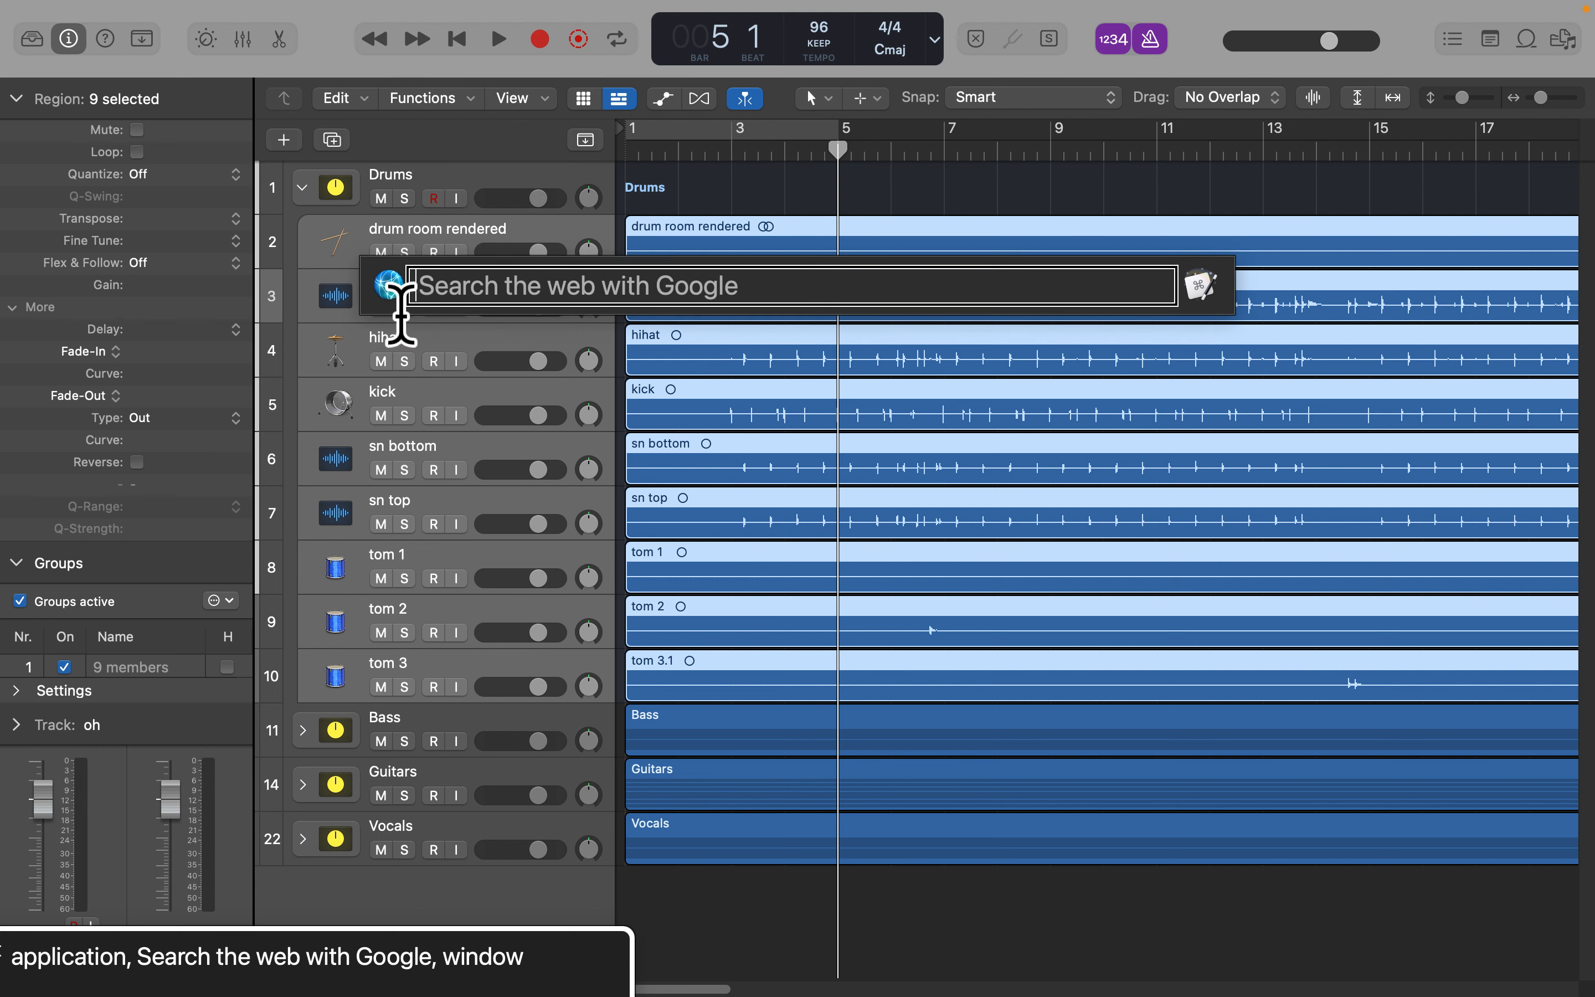
key("ctrl+alt+Right")
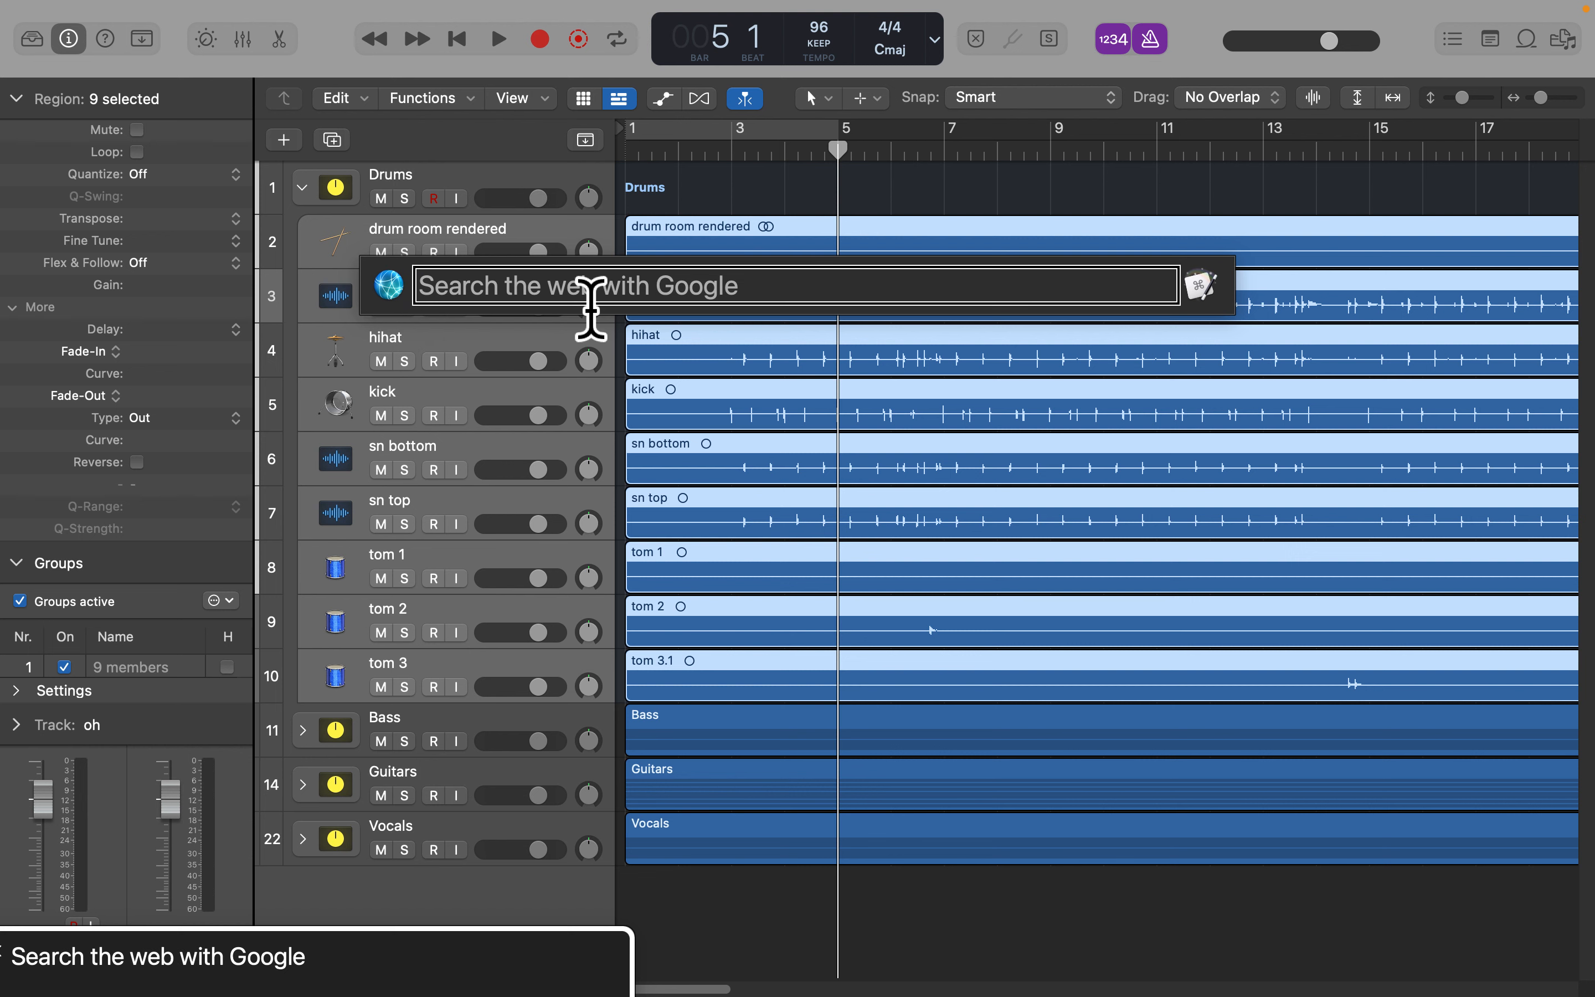
key("Escape")
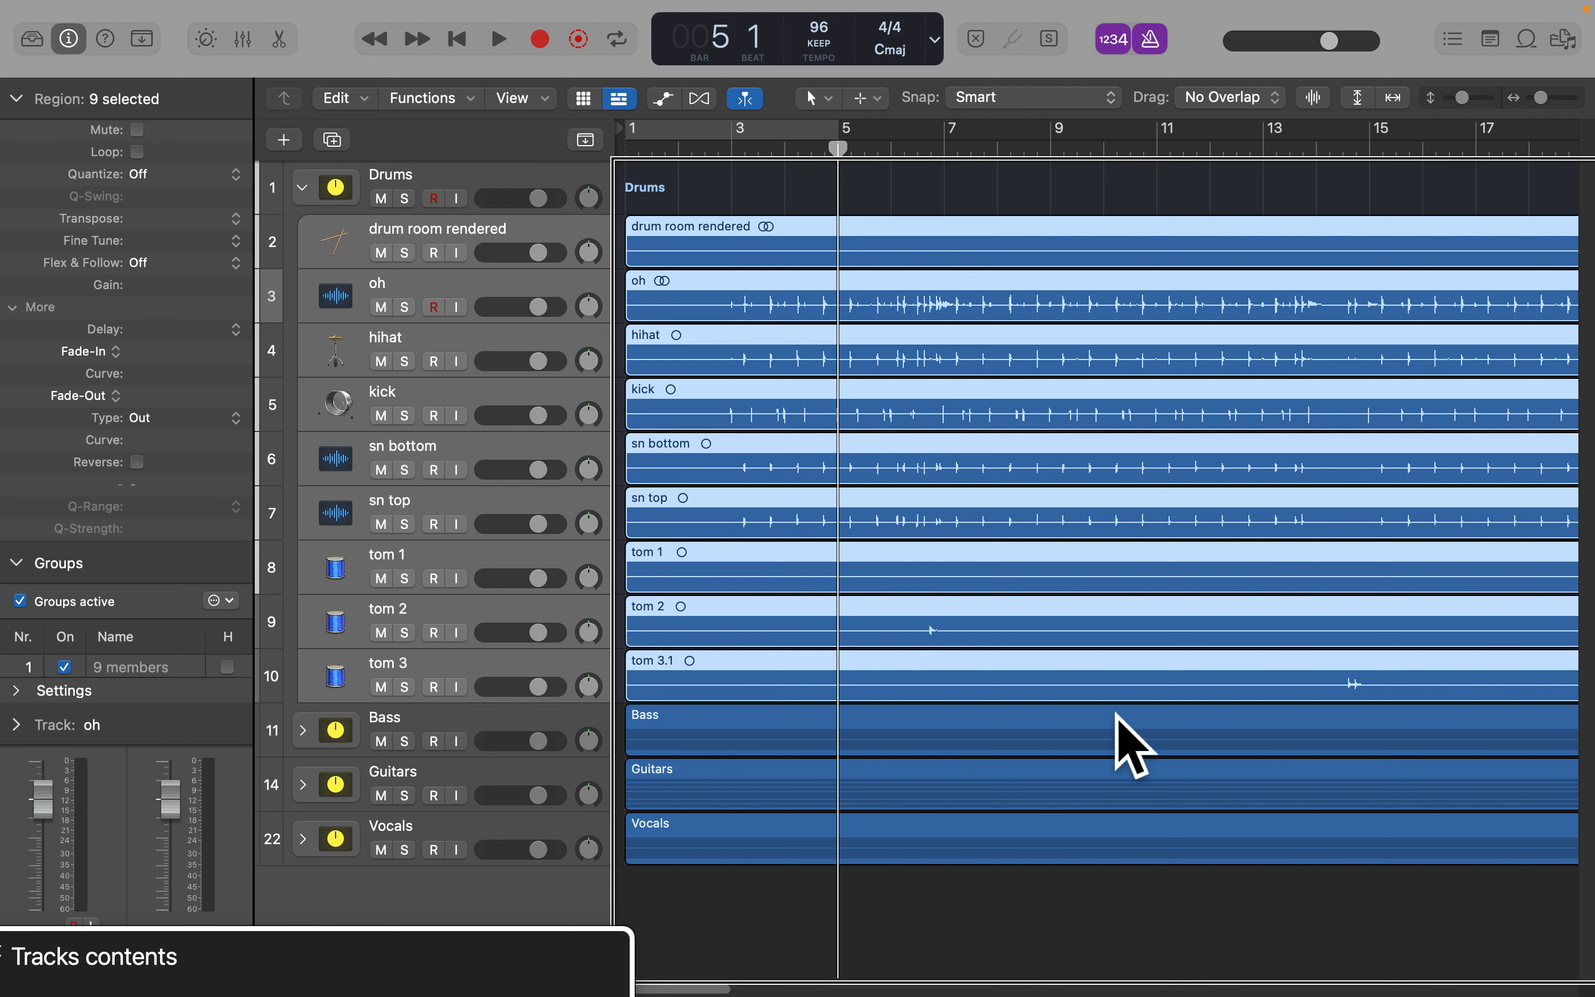
Select the Drums stack's main track instead of the individual drum tracks
left_click(388, 188)
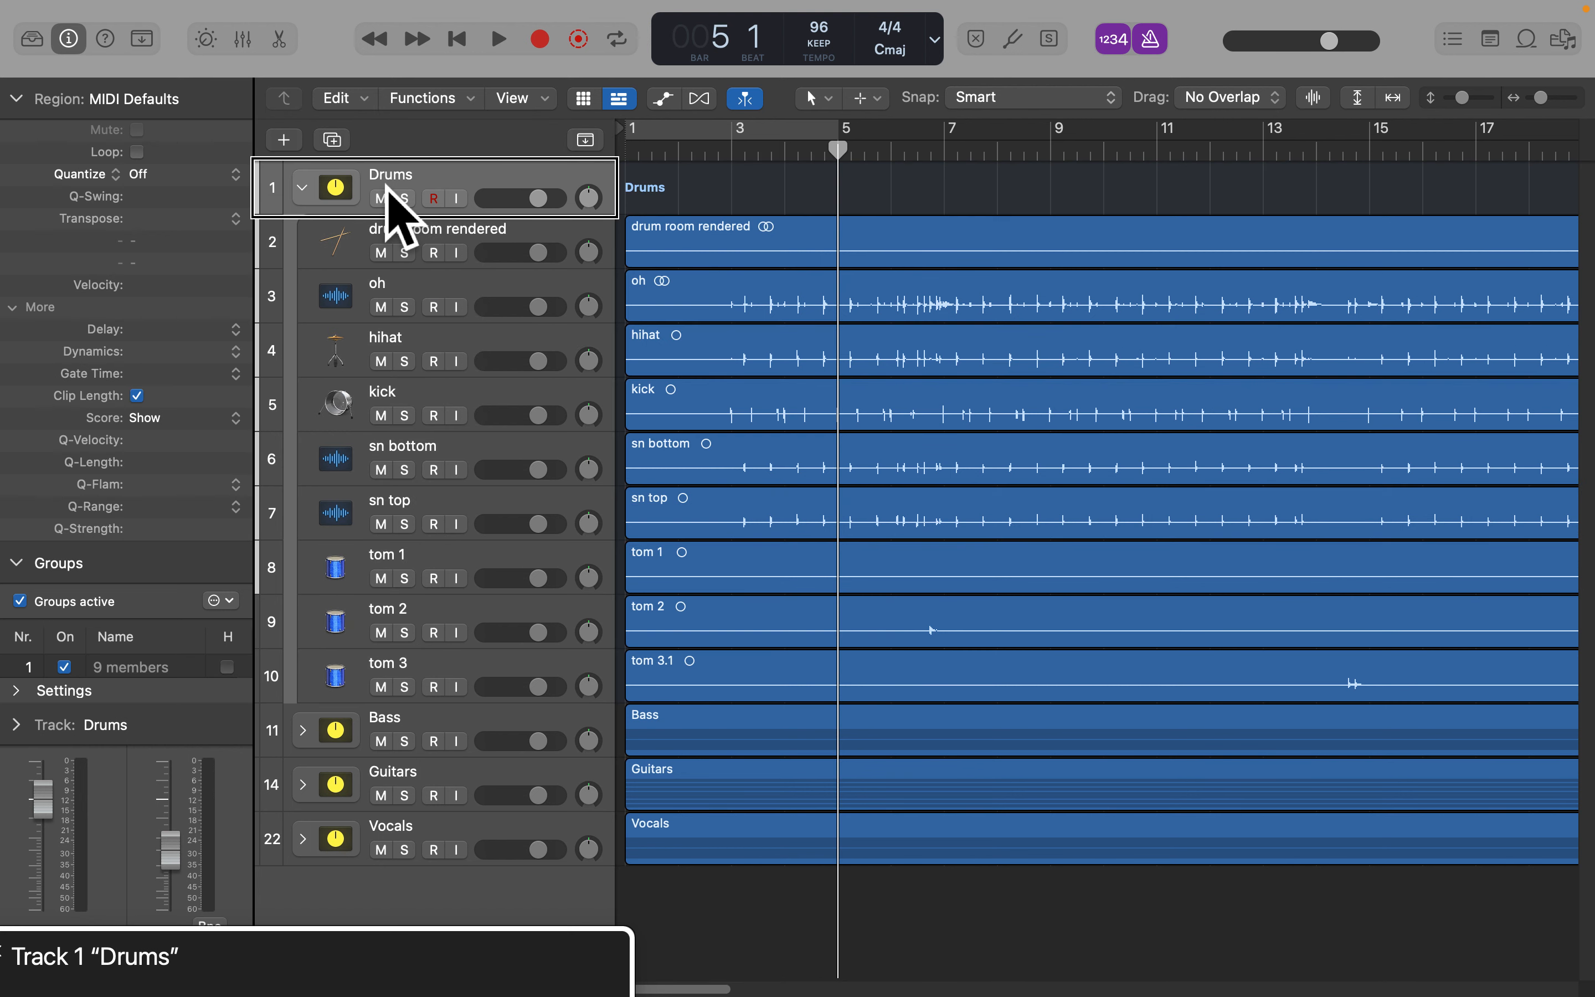
key("alt+space")
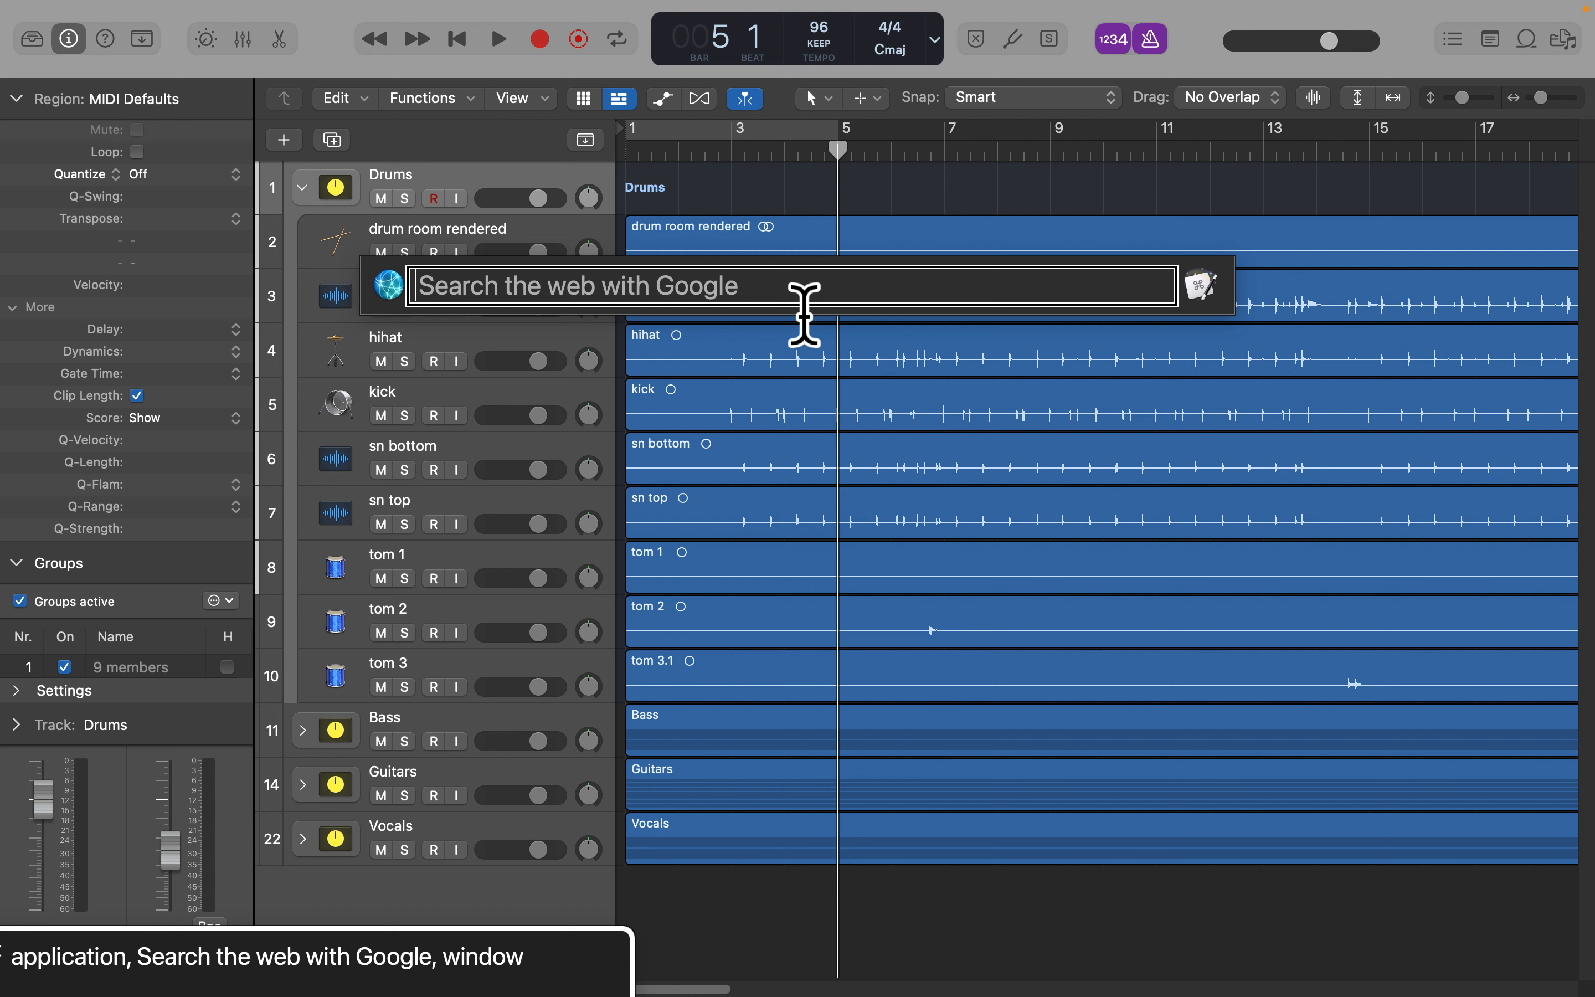
key("Escape")
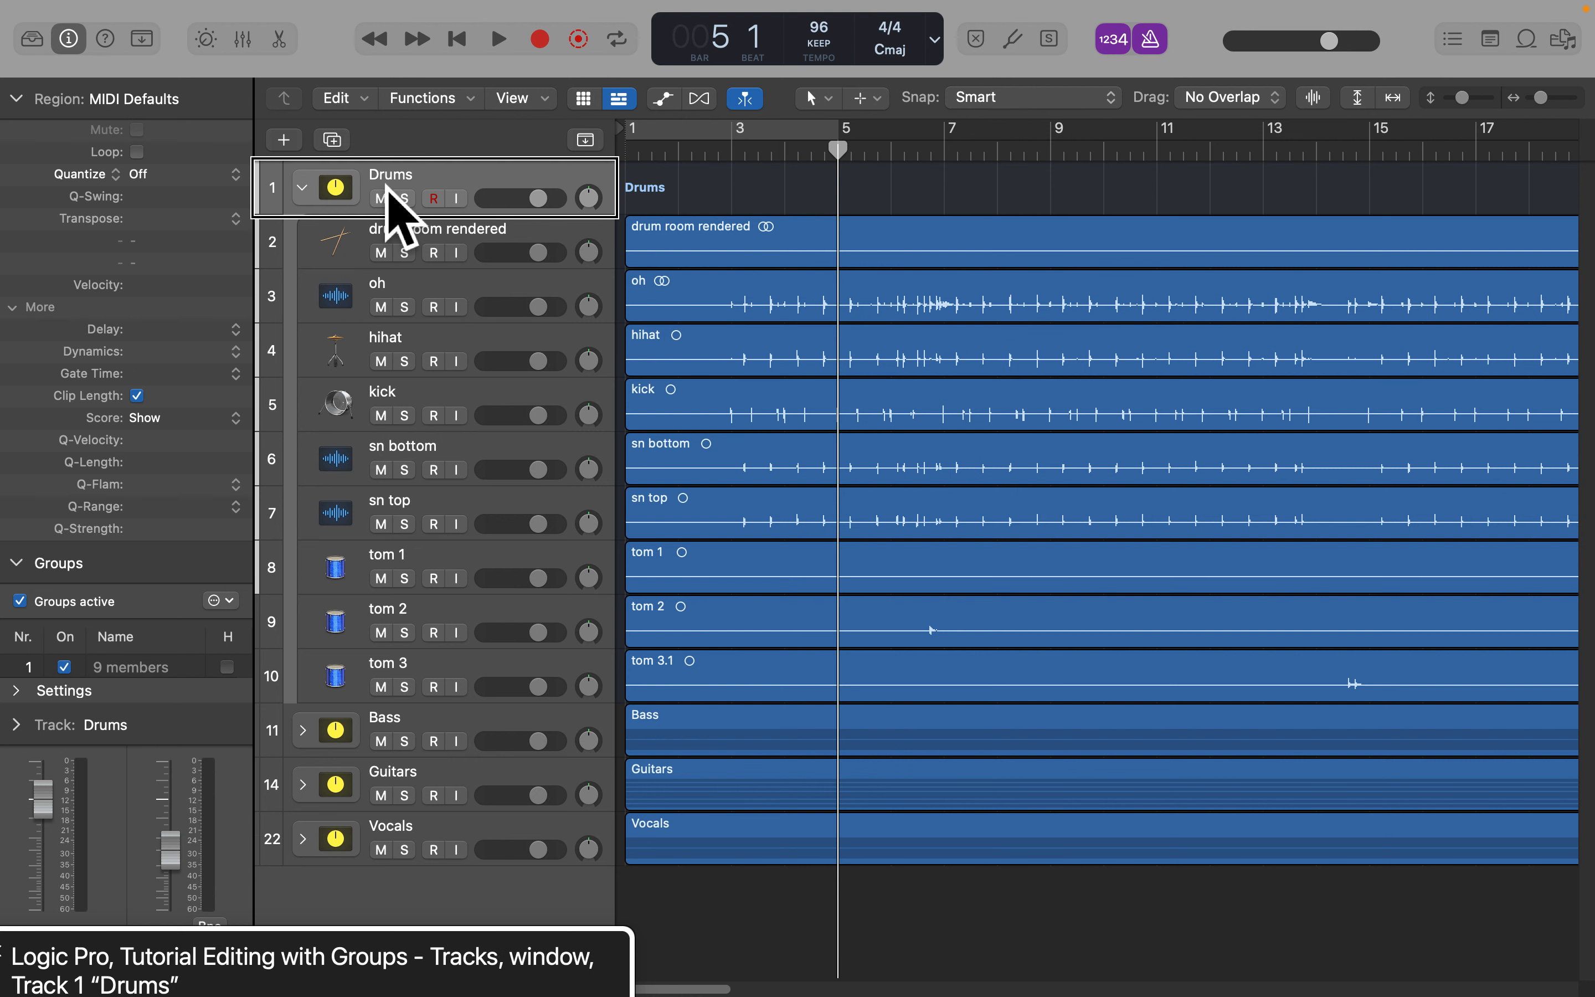
Open the Groups window and go to its Groups active setting
key("alt+shift+g")
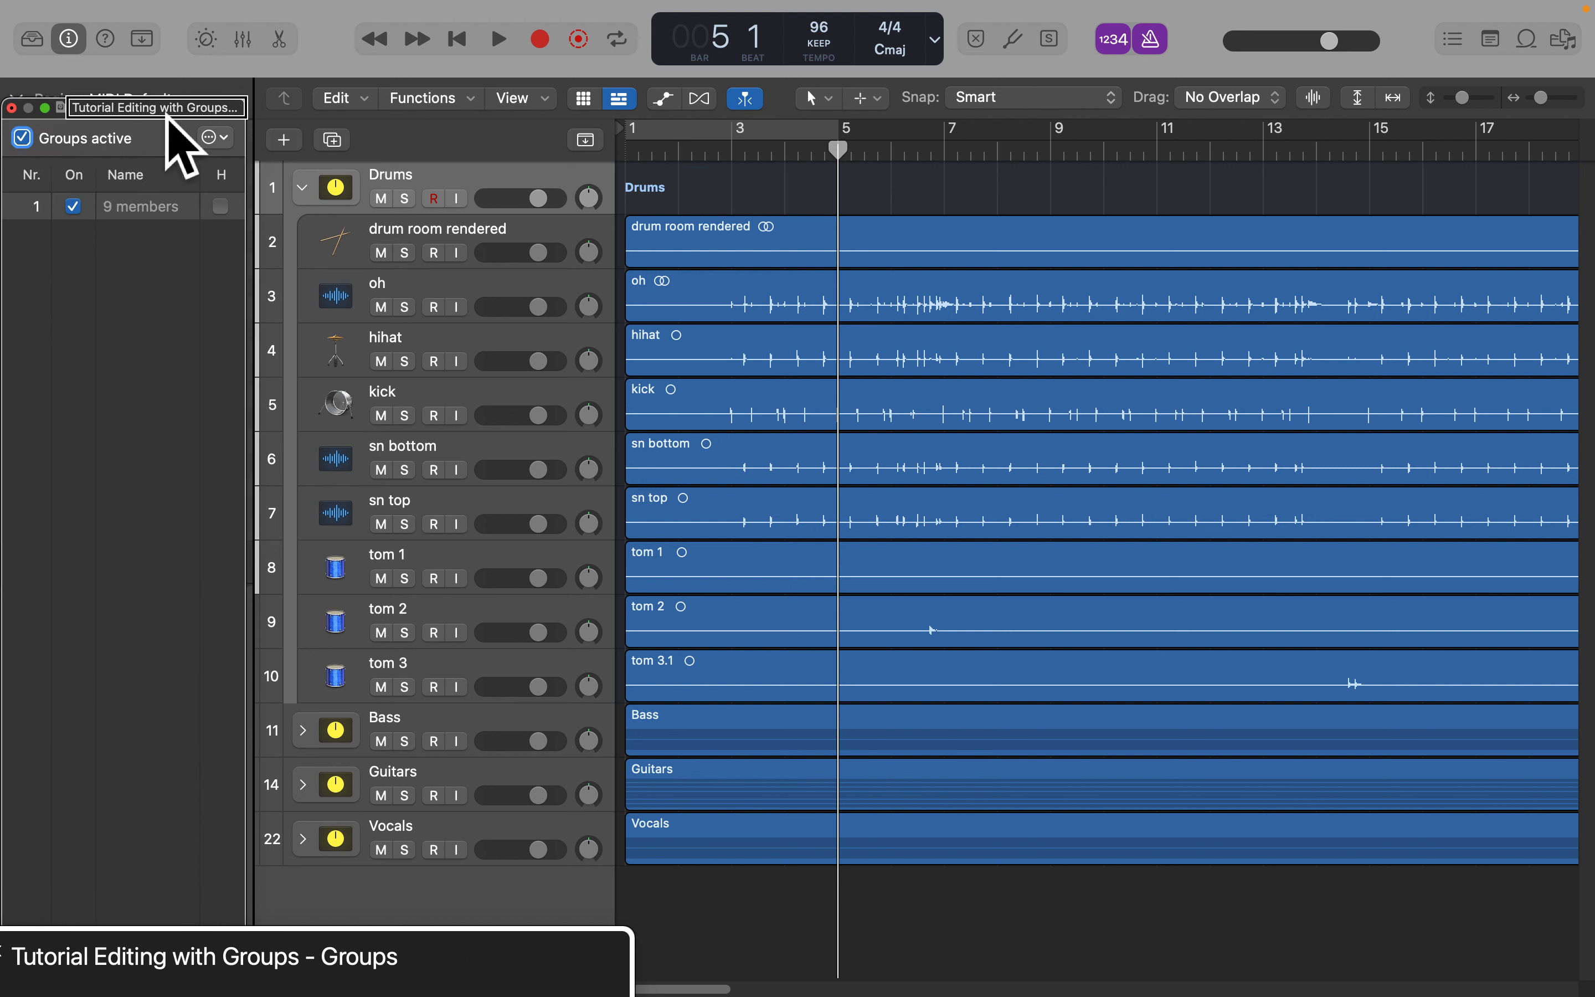
key("ctrl+alt+Right")
key("ctrl+alt+Left")
key("ctrl+alt+Left")
key("ctrl+alt+Left")
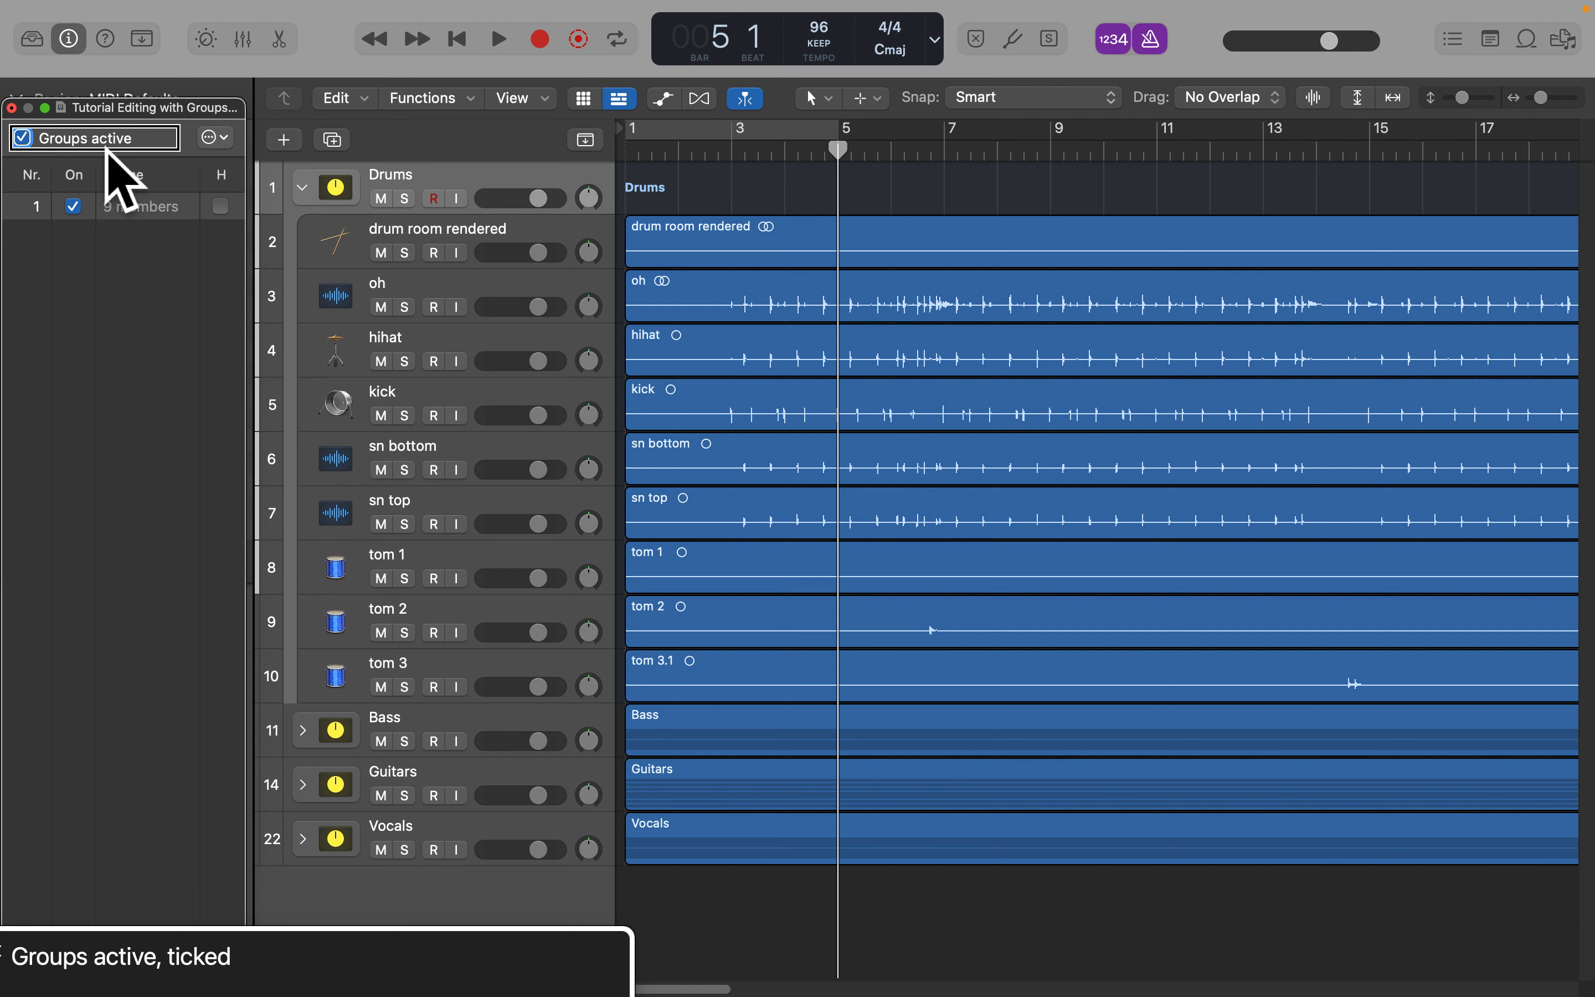
Toggle Groups active off and back on twice
key("ctrl+alt+space")
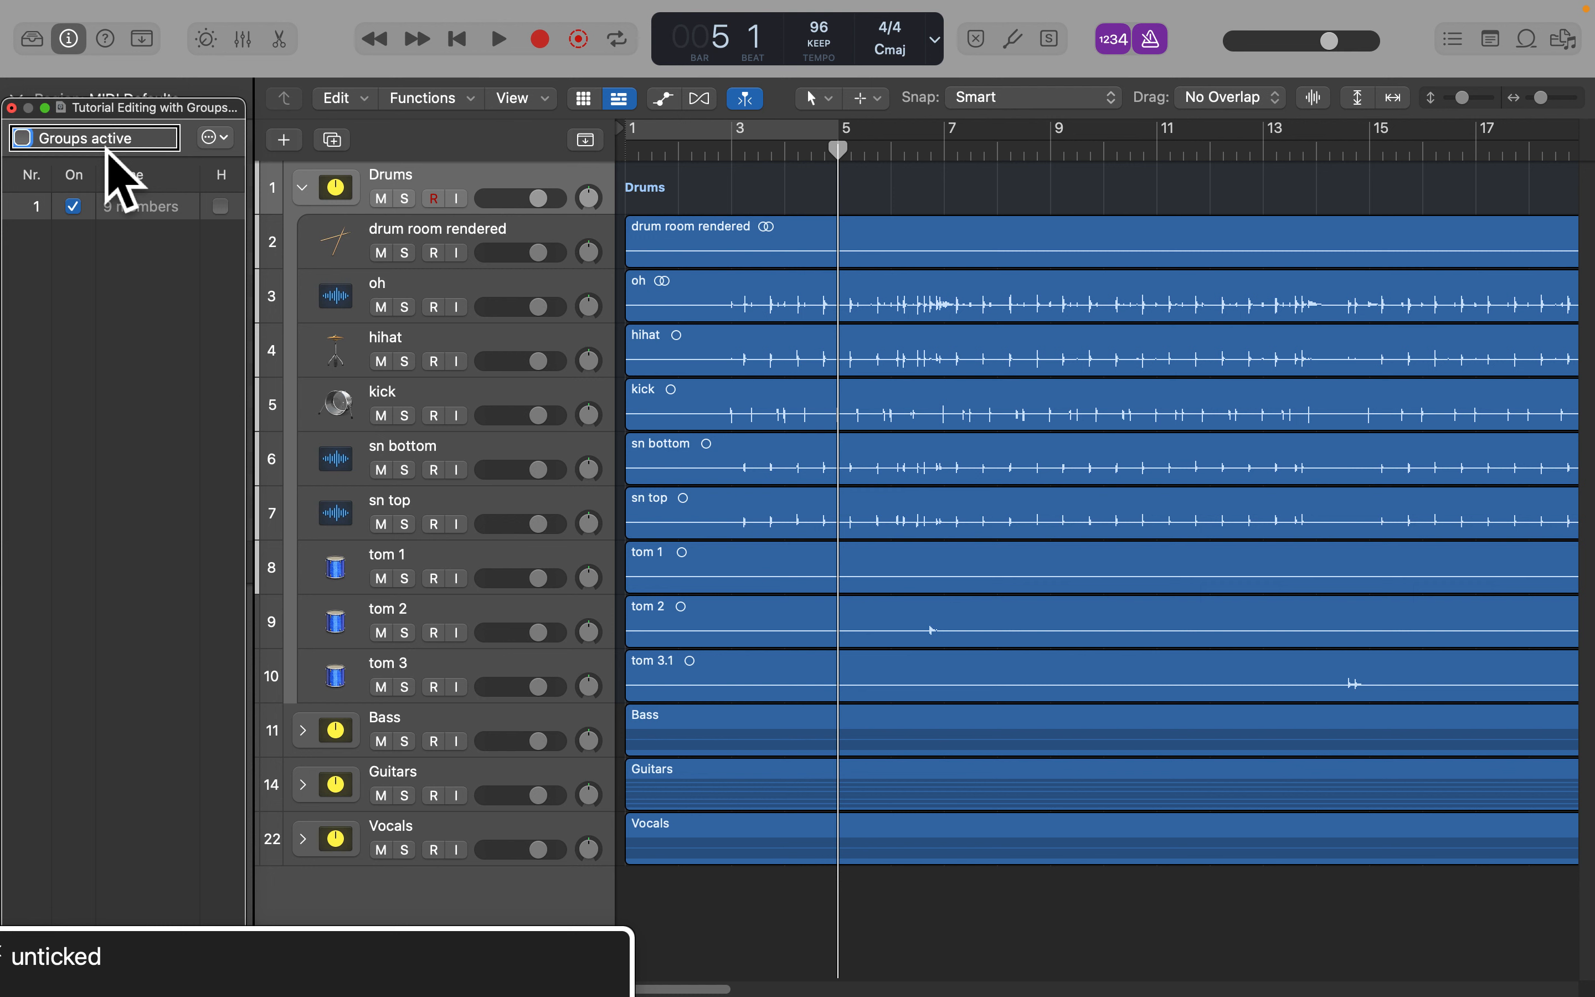
key("space")
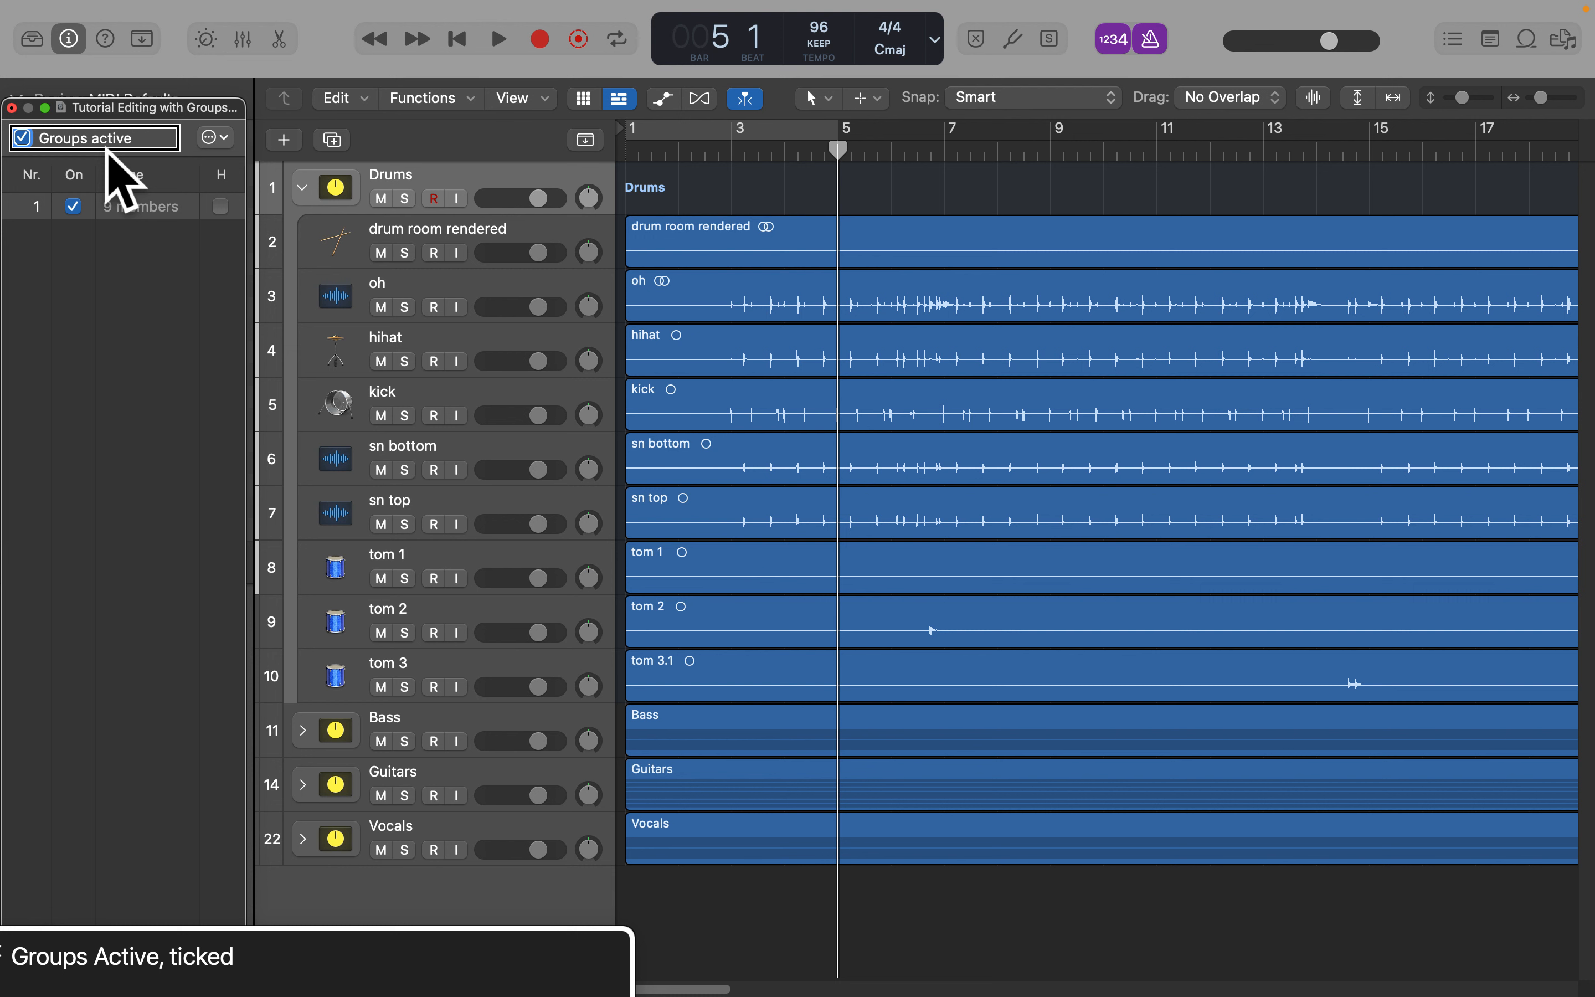
key("space")
key("space")
Go through the Groups window's action options, from New down to Make Default Settings
key("ctrl+alt+Right")
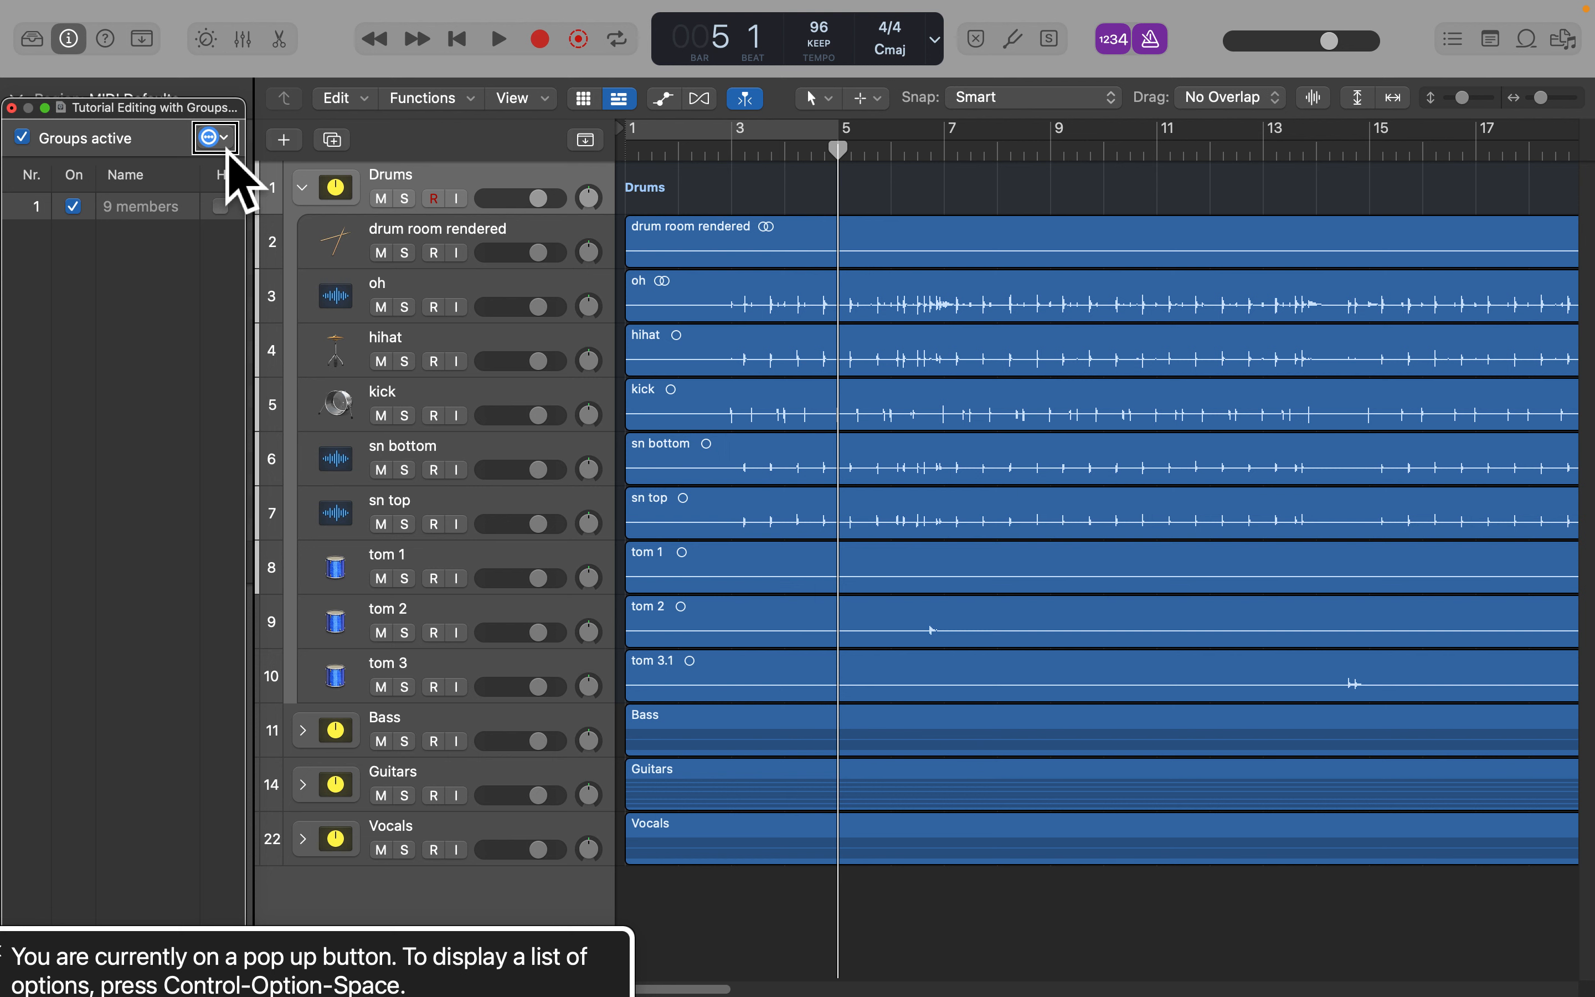
key("ctrl+alt+space")
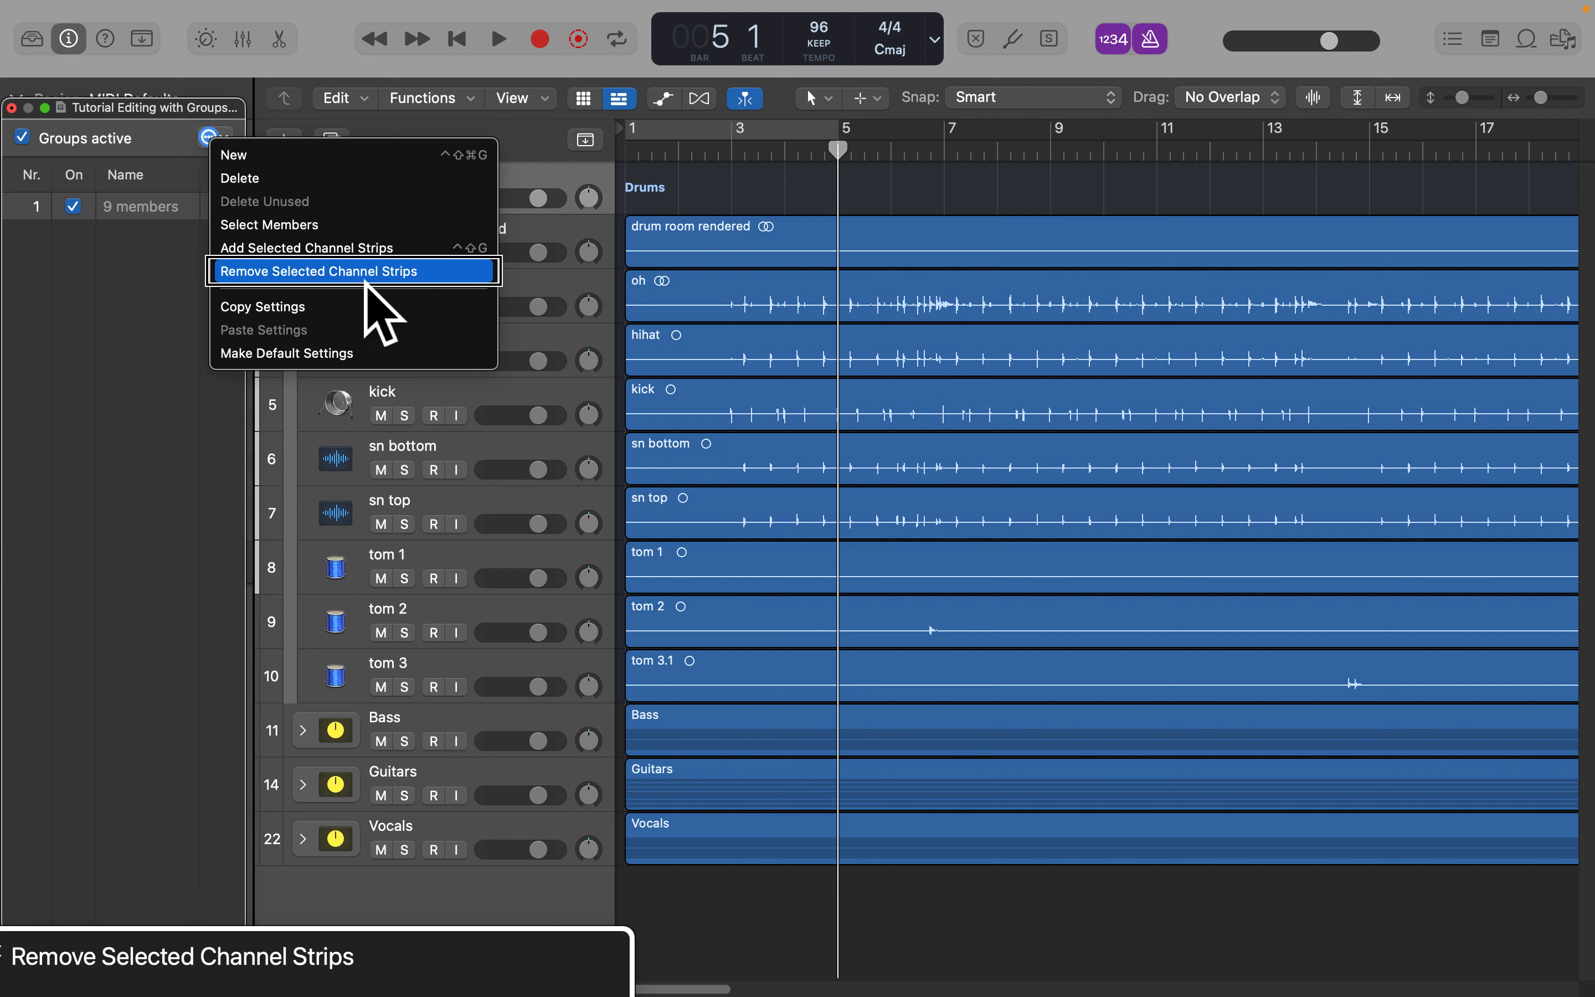
left_click(367, 362)
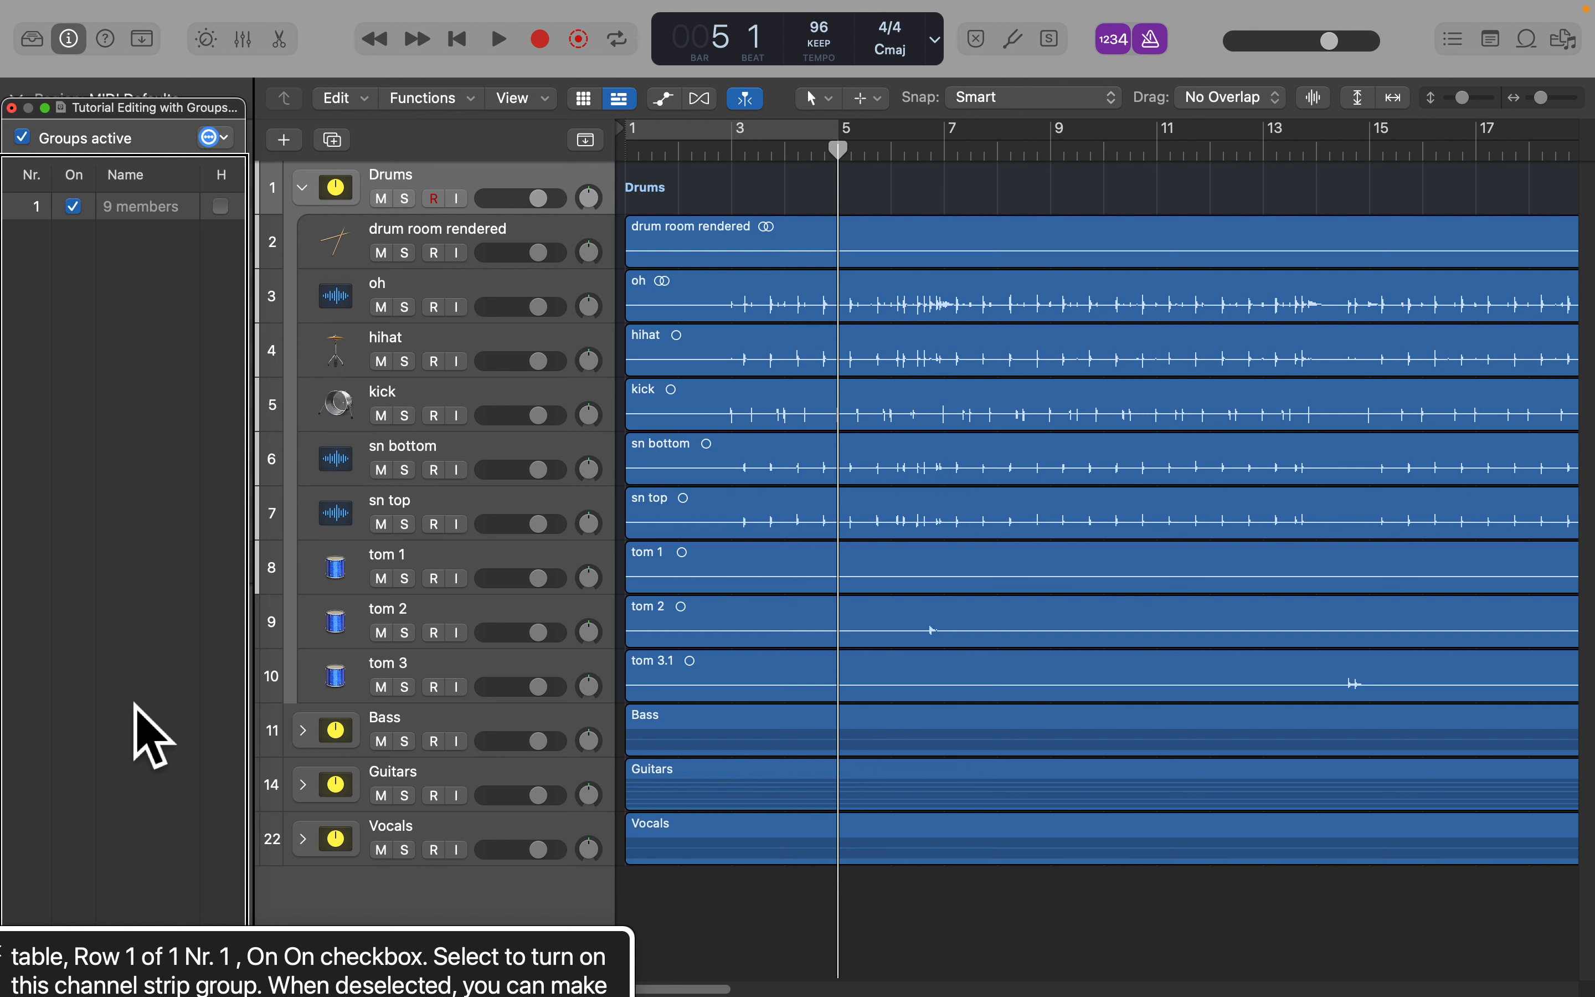
Examine the group's settings, from Editing, Quantize-Locked (Audio) and Track Alternatives through Volume and Pan to the sends
key("ctrl+alt+Right")
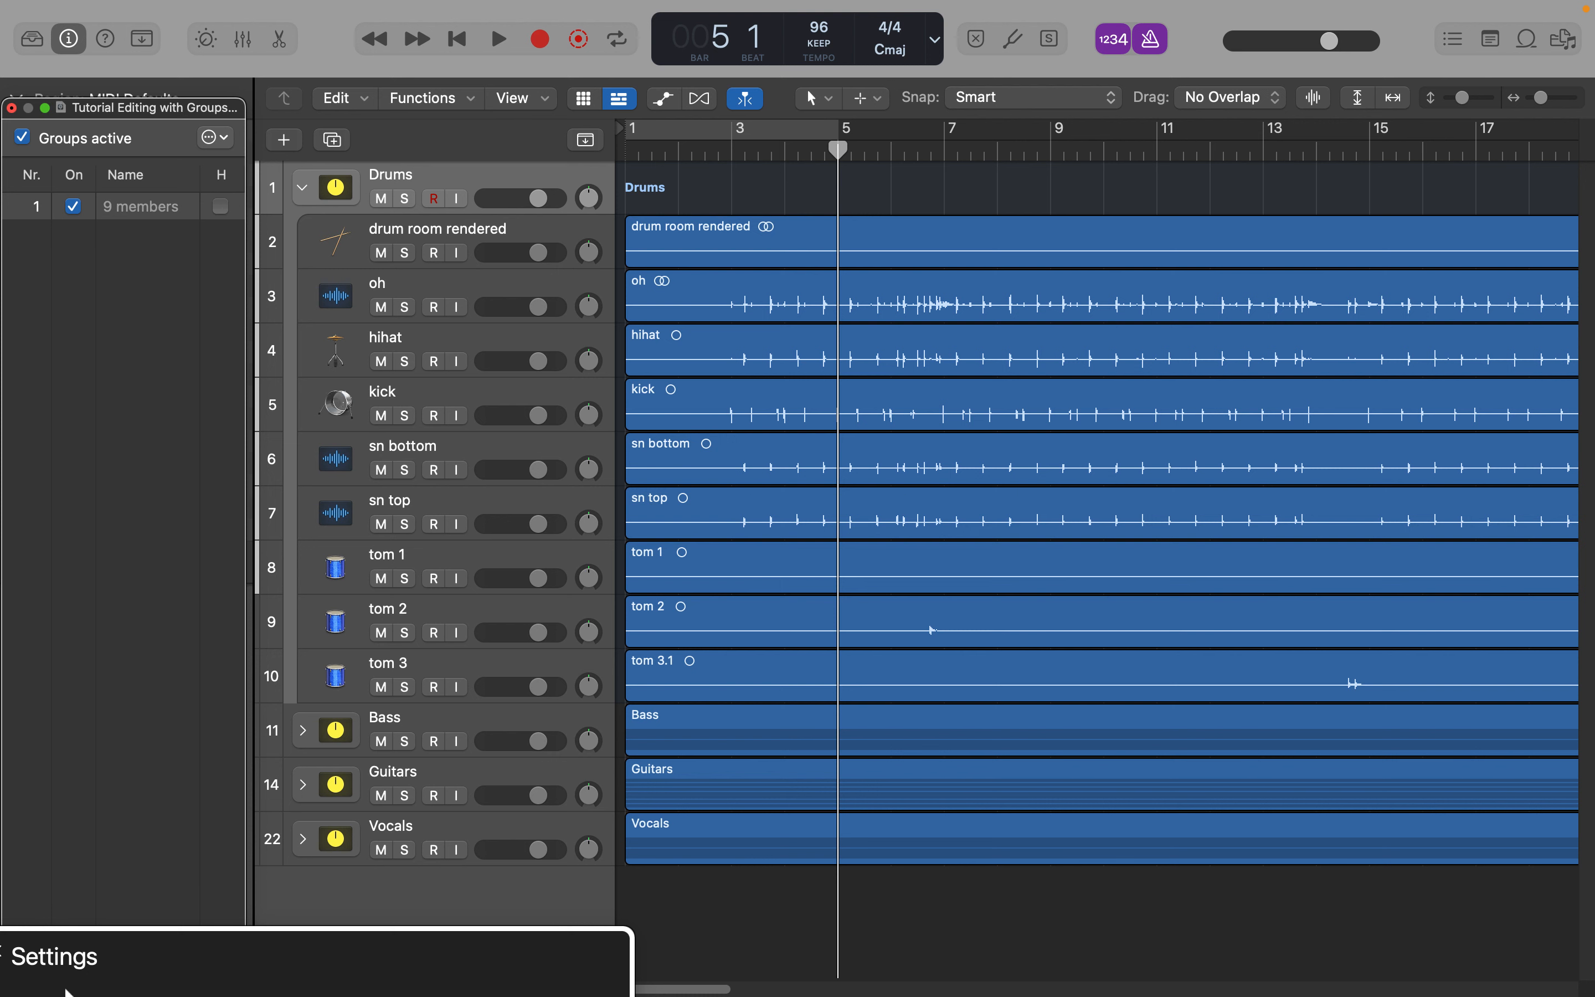
mouse_move(102, 950)
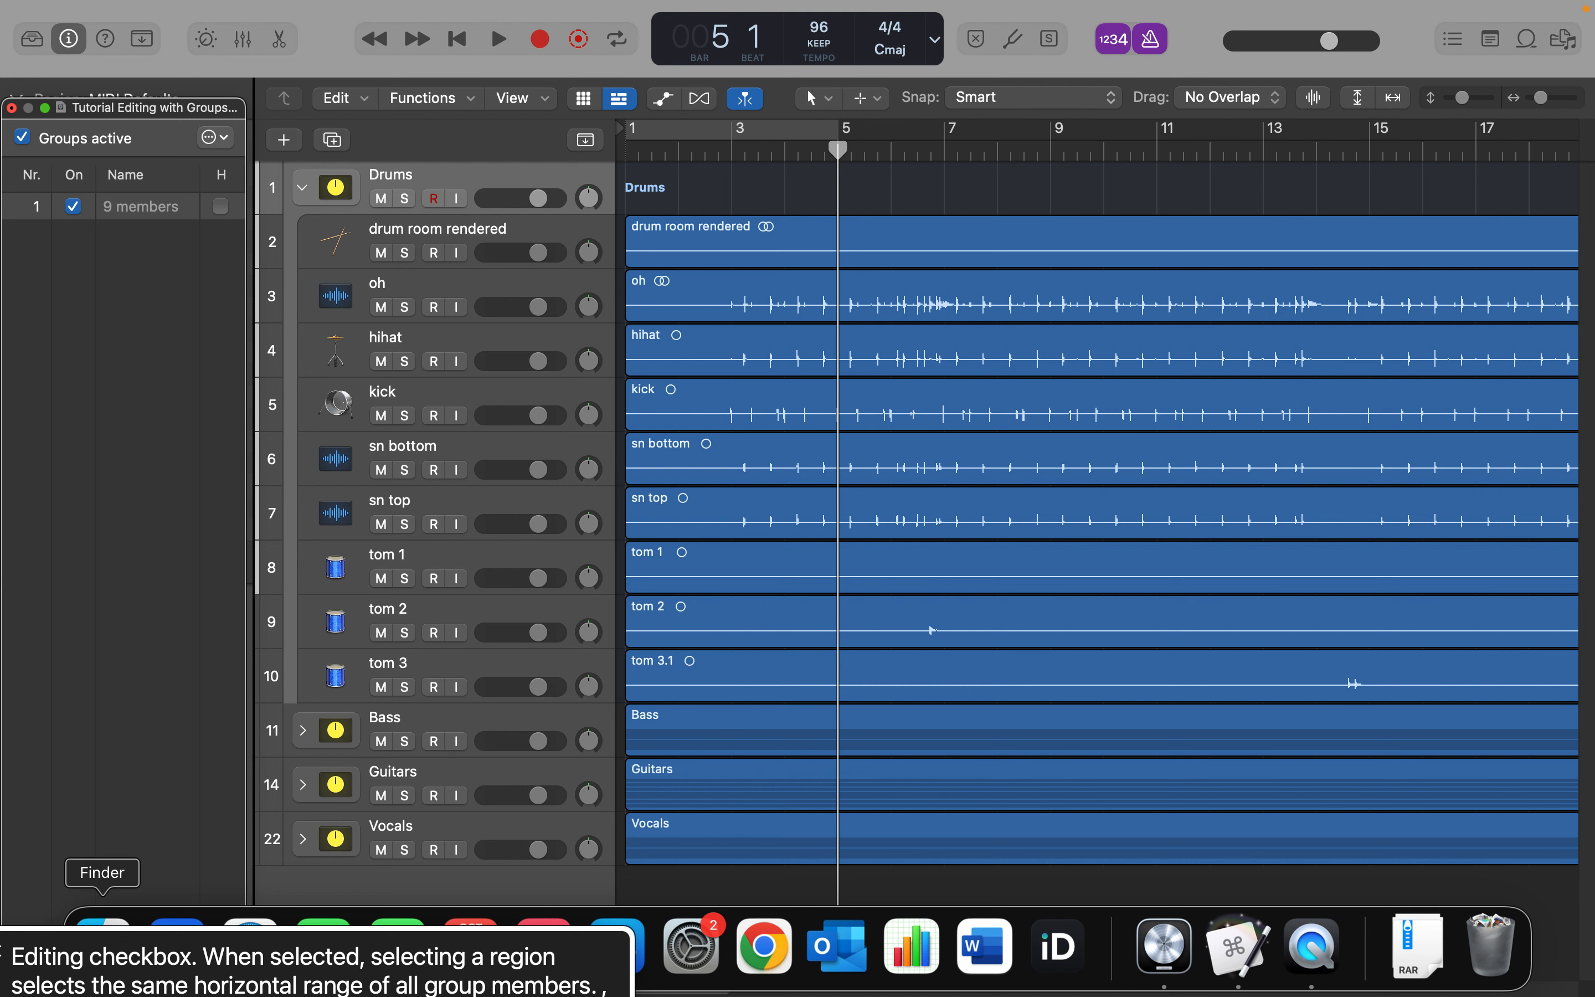
key("ctrl+alt+Left")
key("ctrl+alt+Right")
key("ctrl+alt+Right")
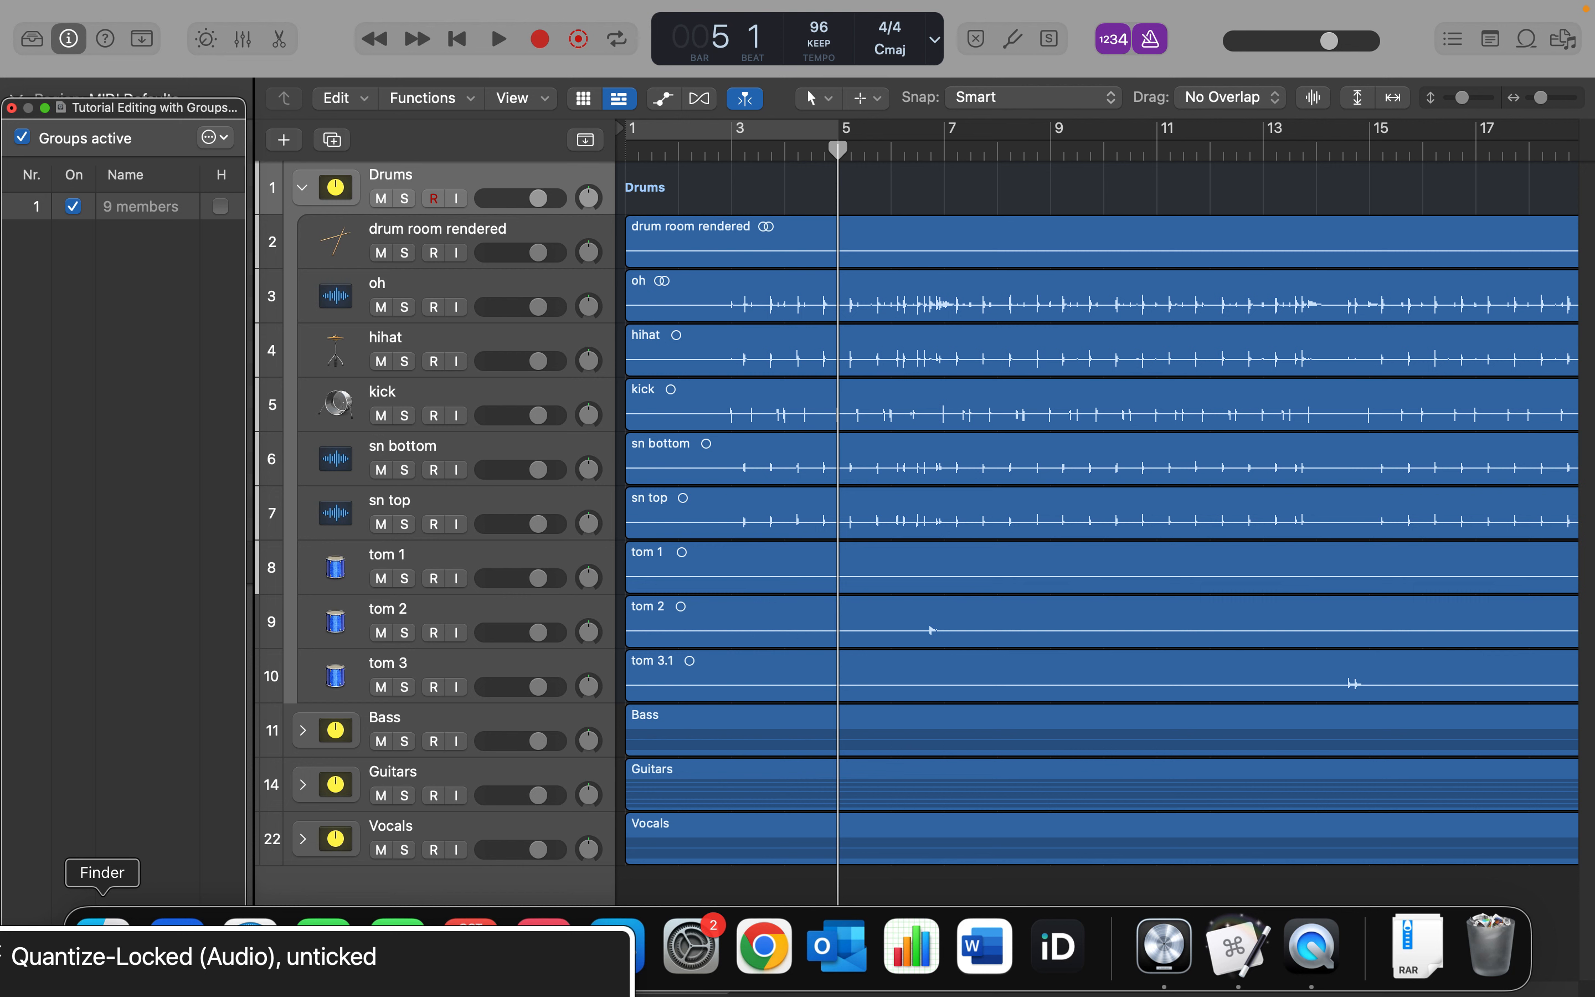
key("ctrl+alt+Right")
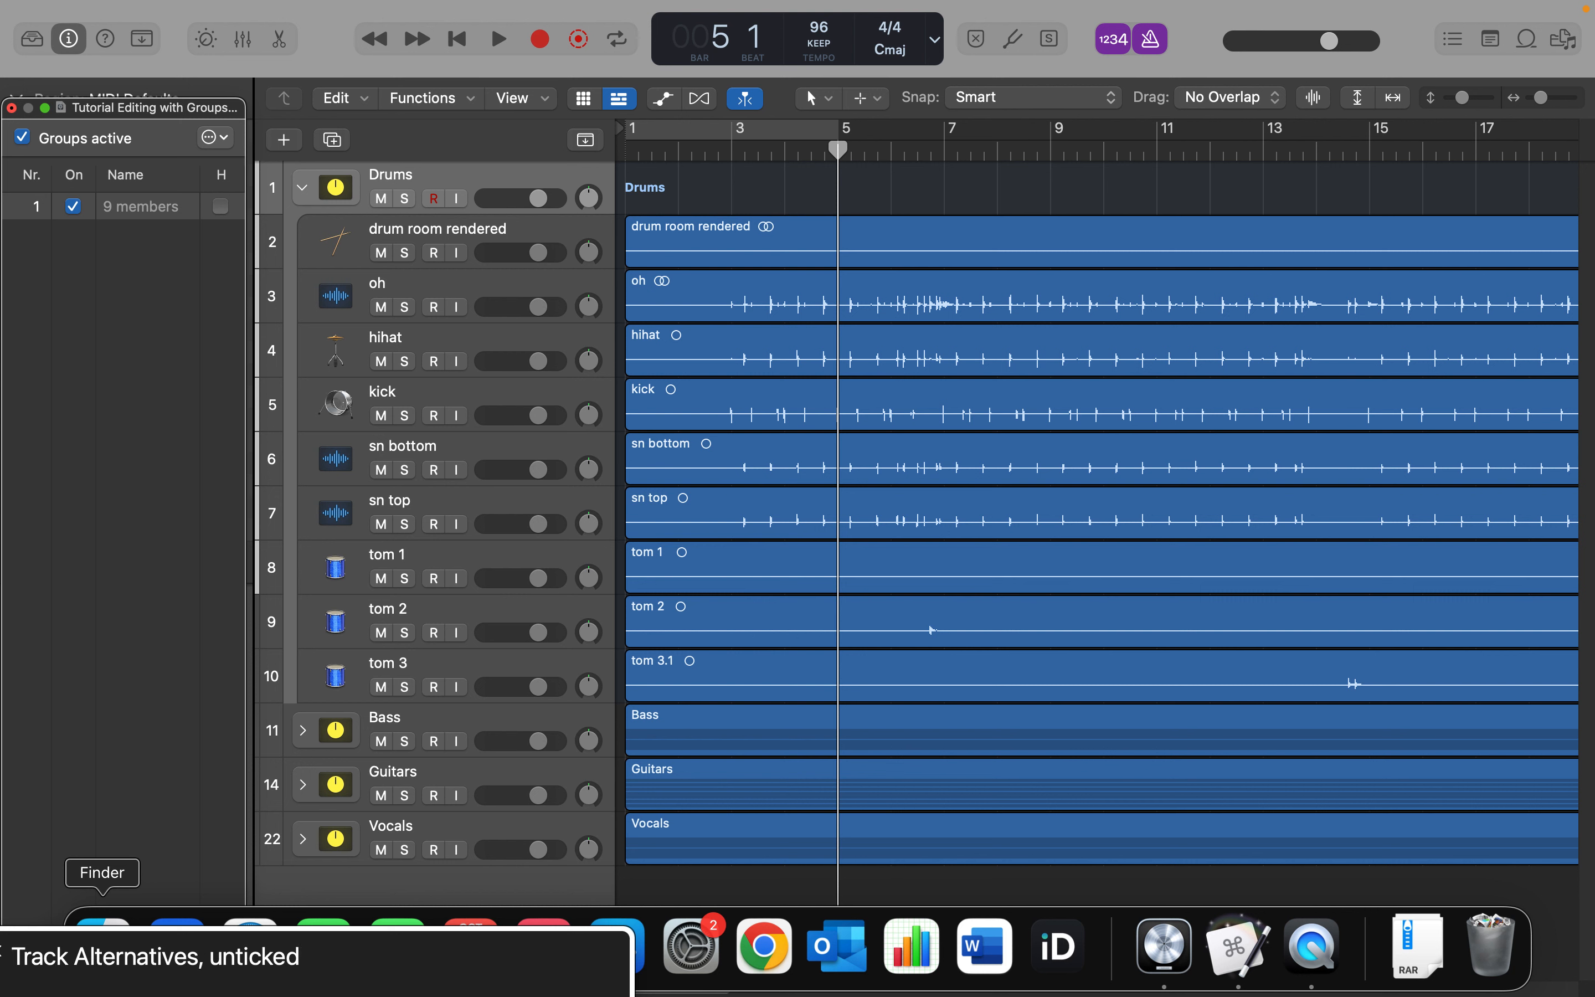
key("ctrl+alt+Right")
key("ctrl+alt+Right")
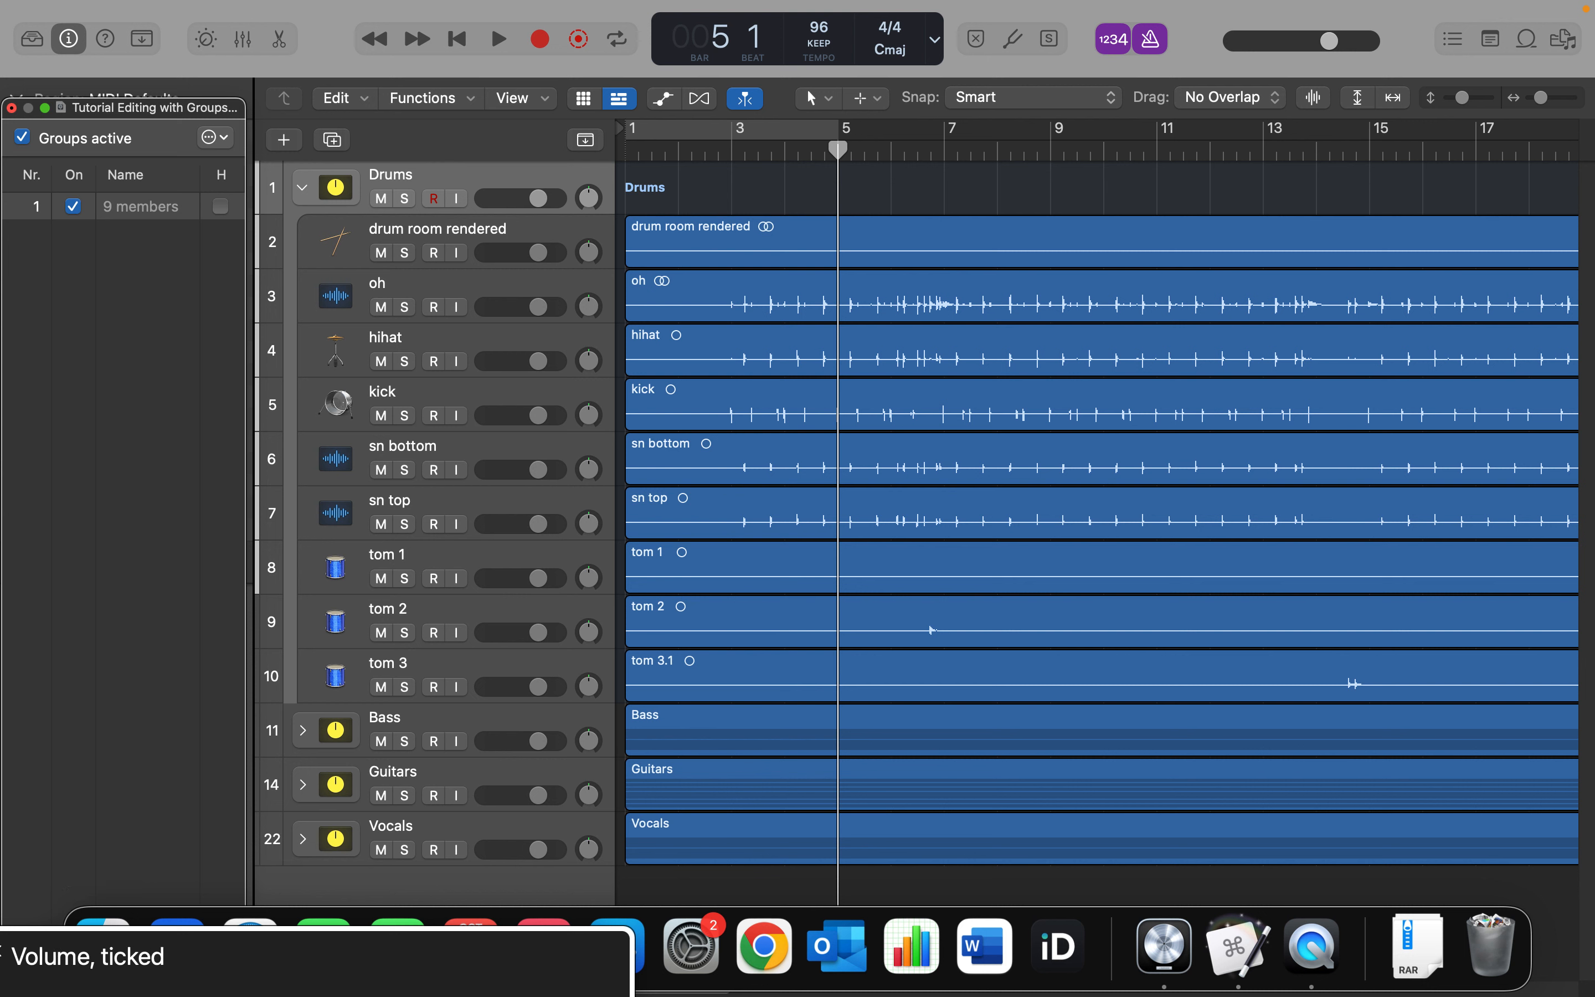
key("ctrl+alt+Right")
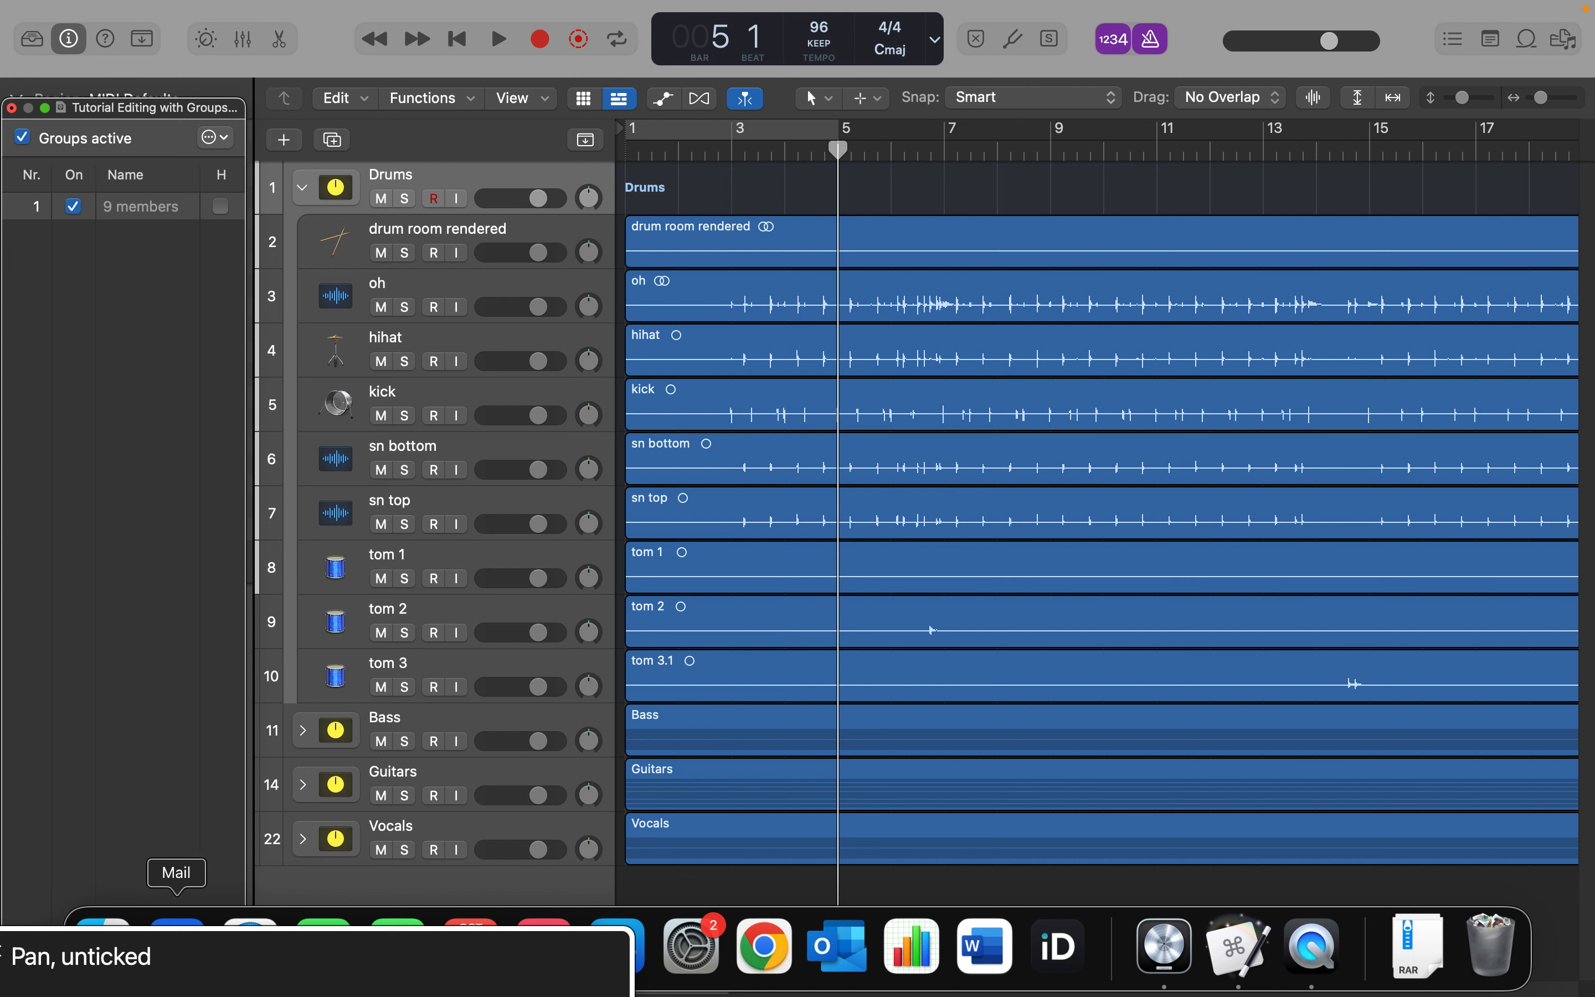
key("ctrl+alt+Right")
key("ctrl+alt+Right")
key("ctrl+alt+Right")
key("ctrl+alt+Right")
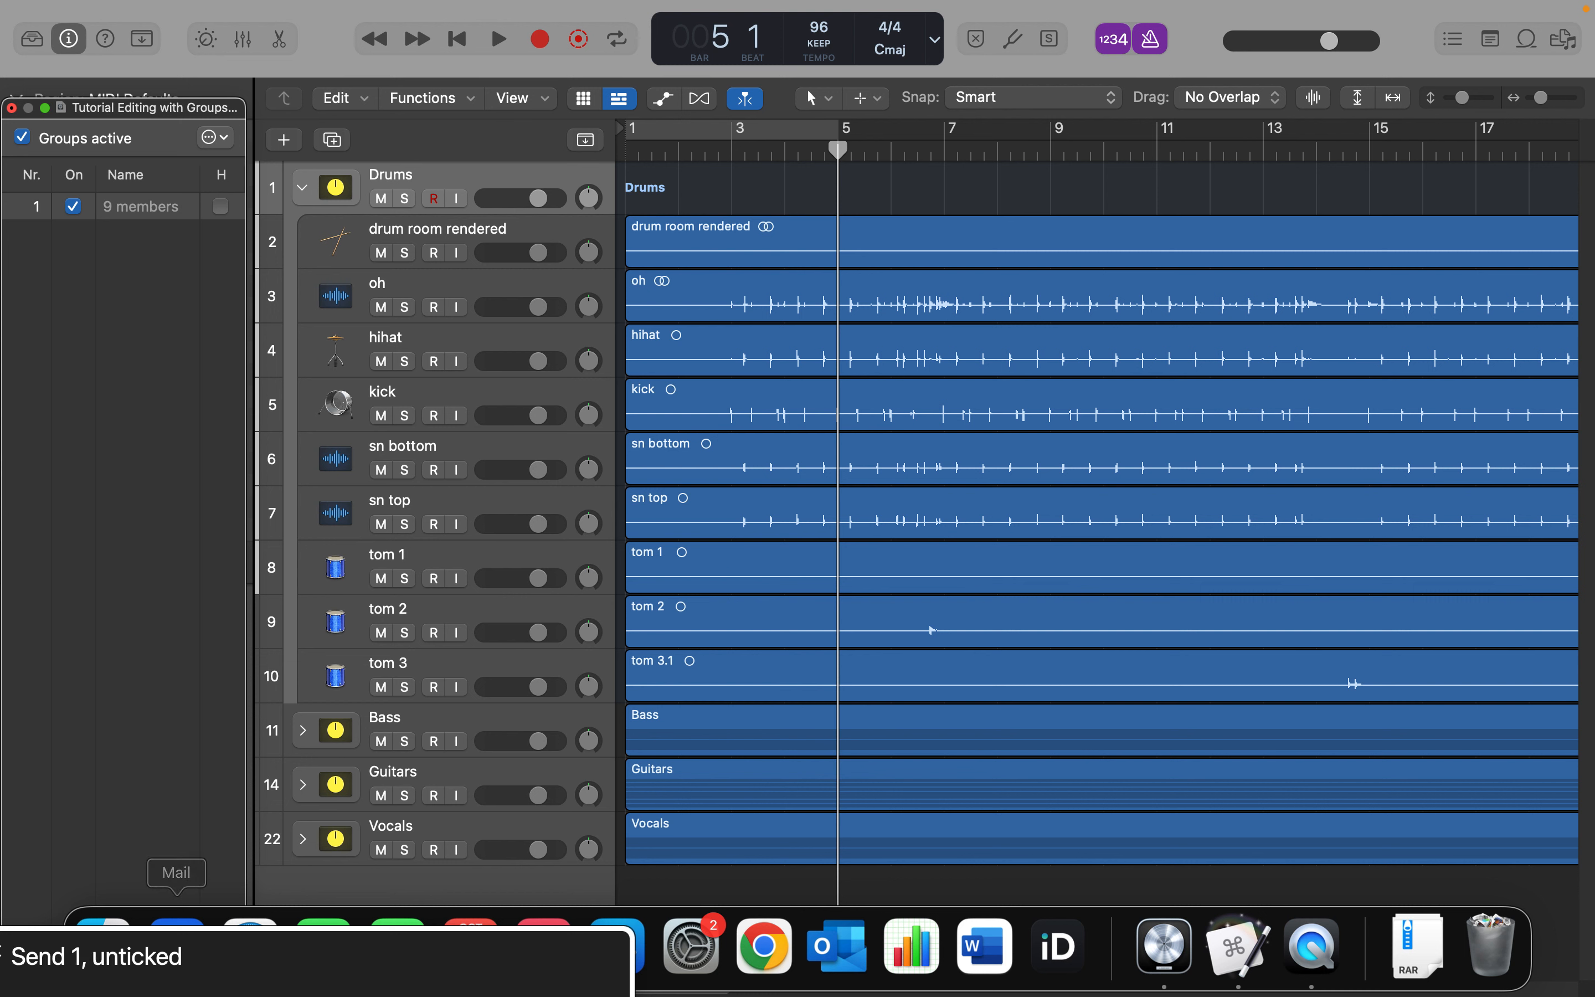
key("ctrl+alt+Right")
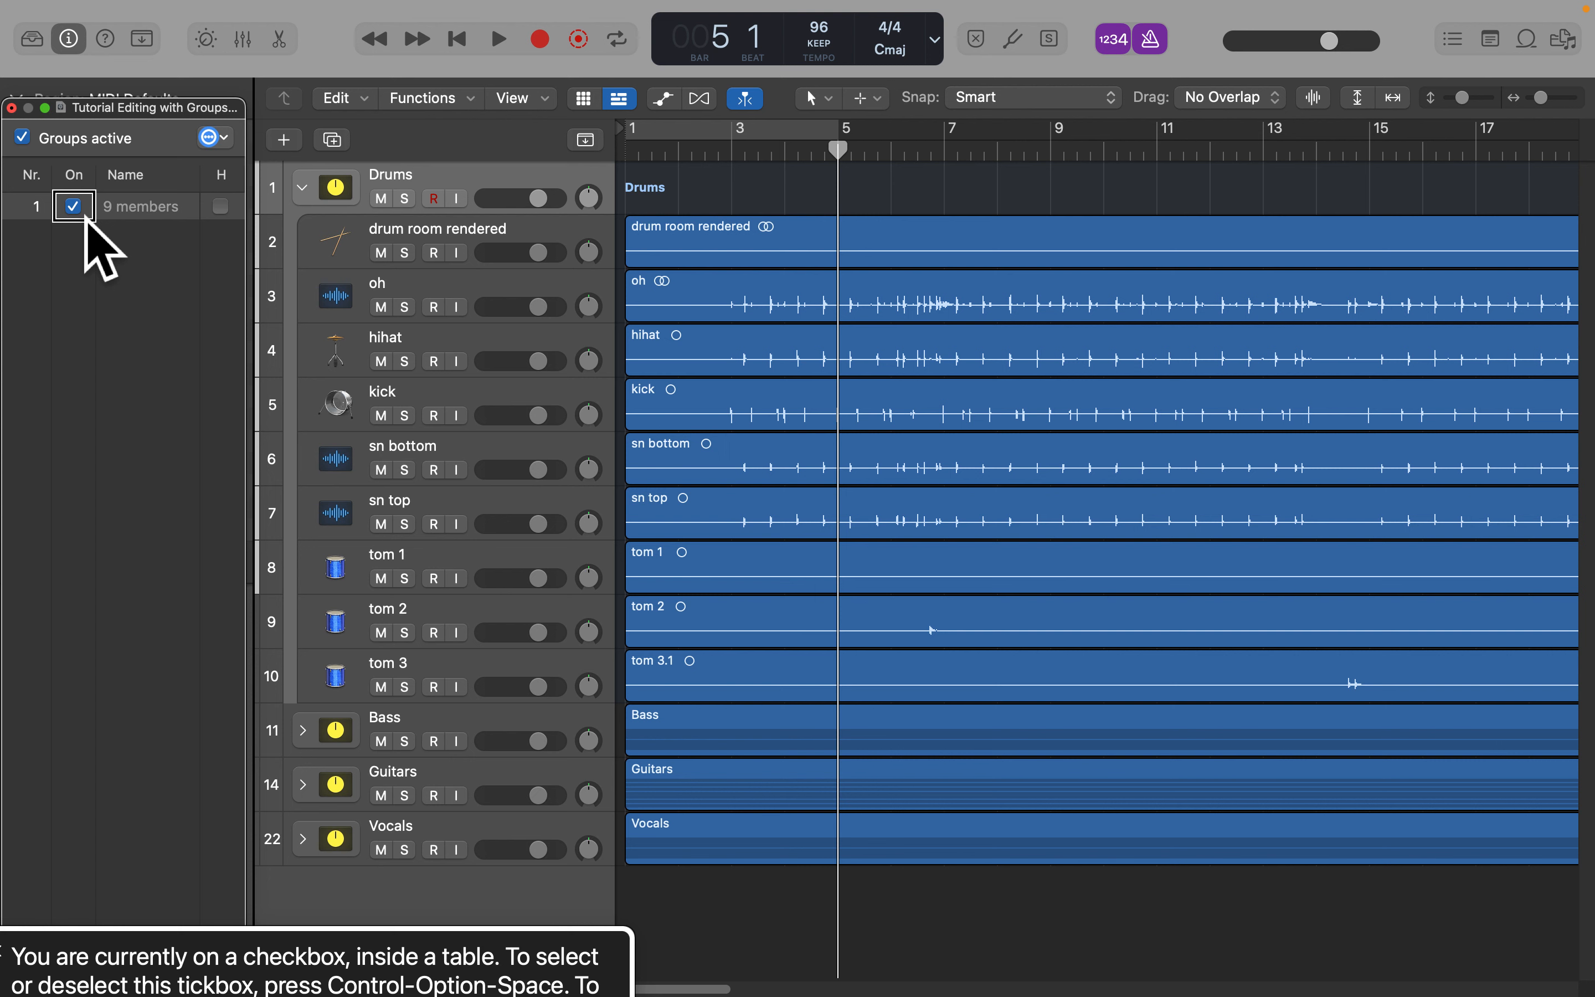
Toggle group 1 off and back on twice in the group list
left_click(86, 217)
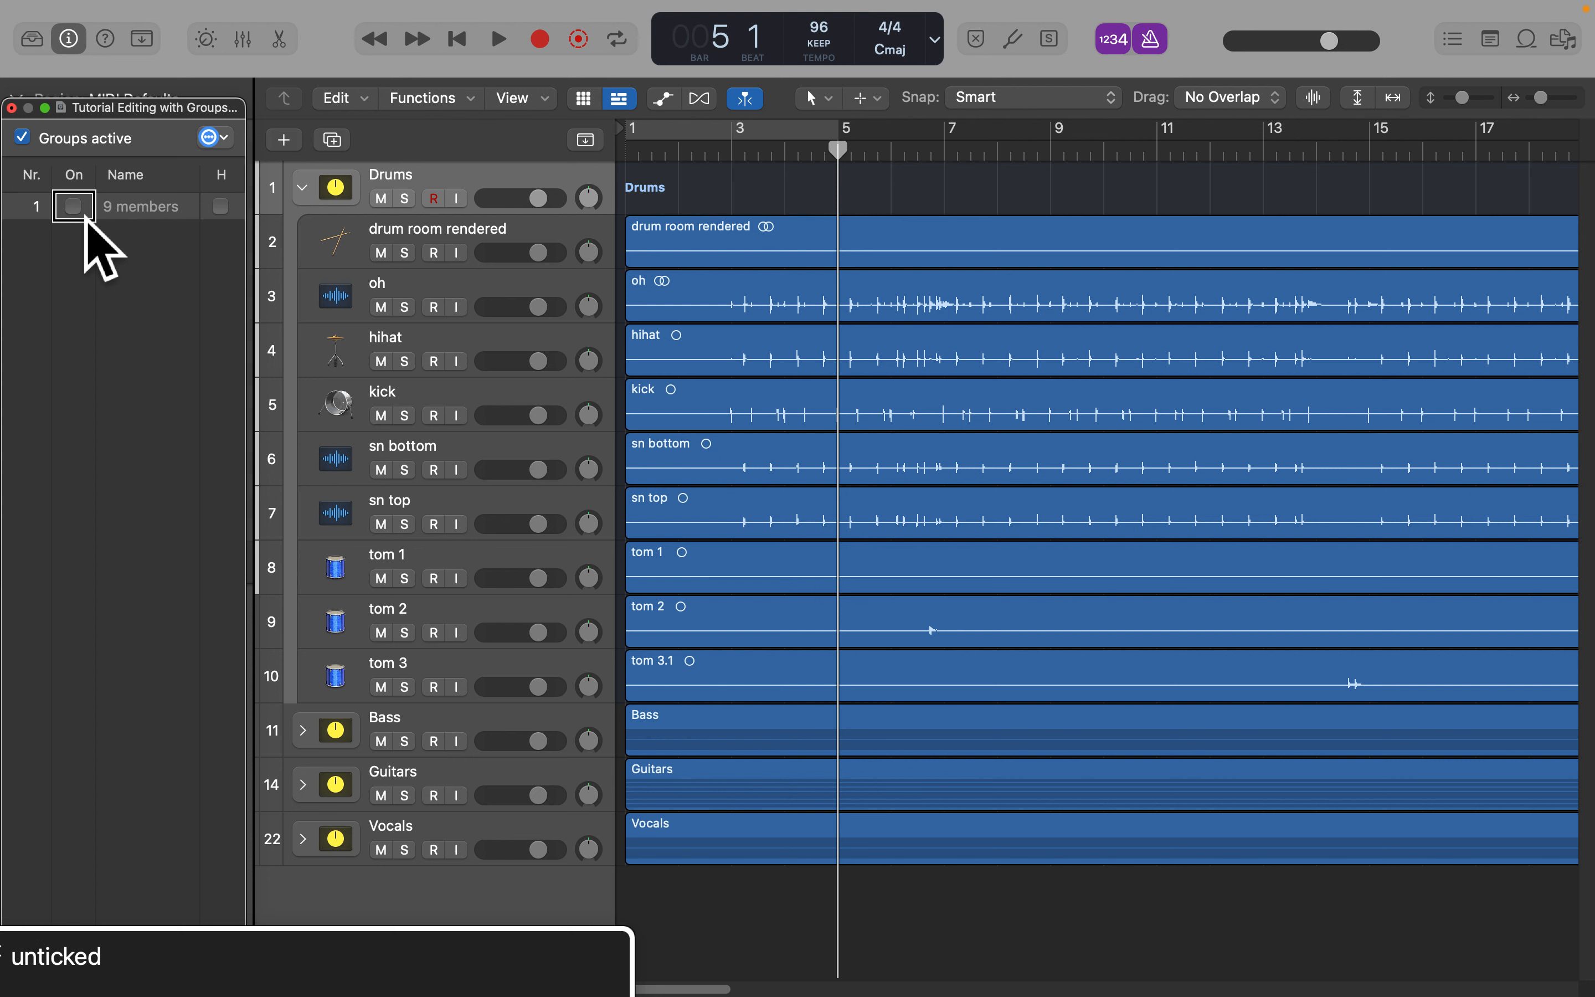
left_click(74, 207)
left_click(86, 216)
left_click(74, 206)
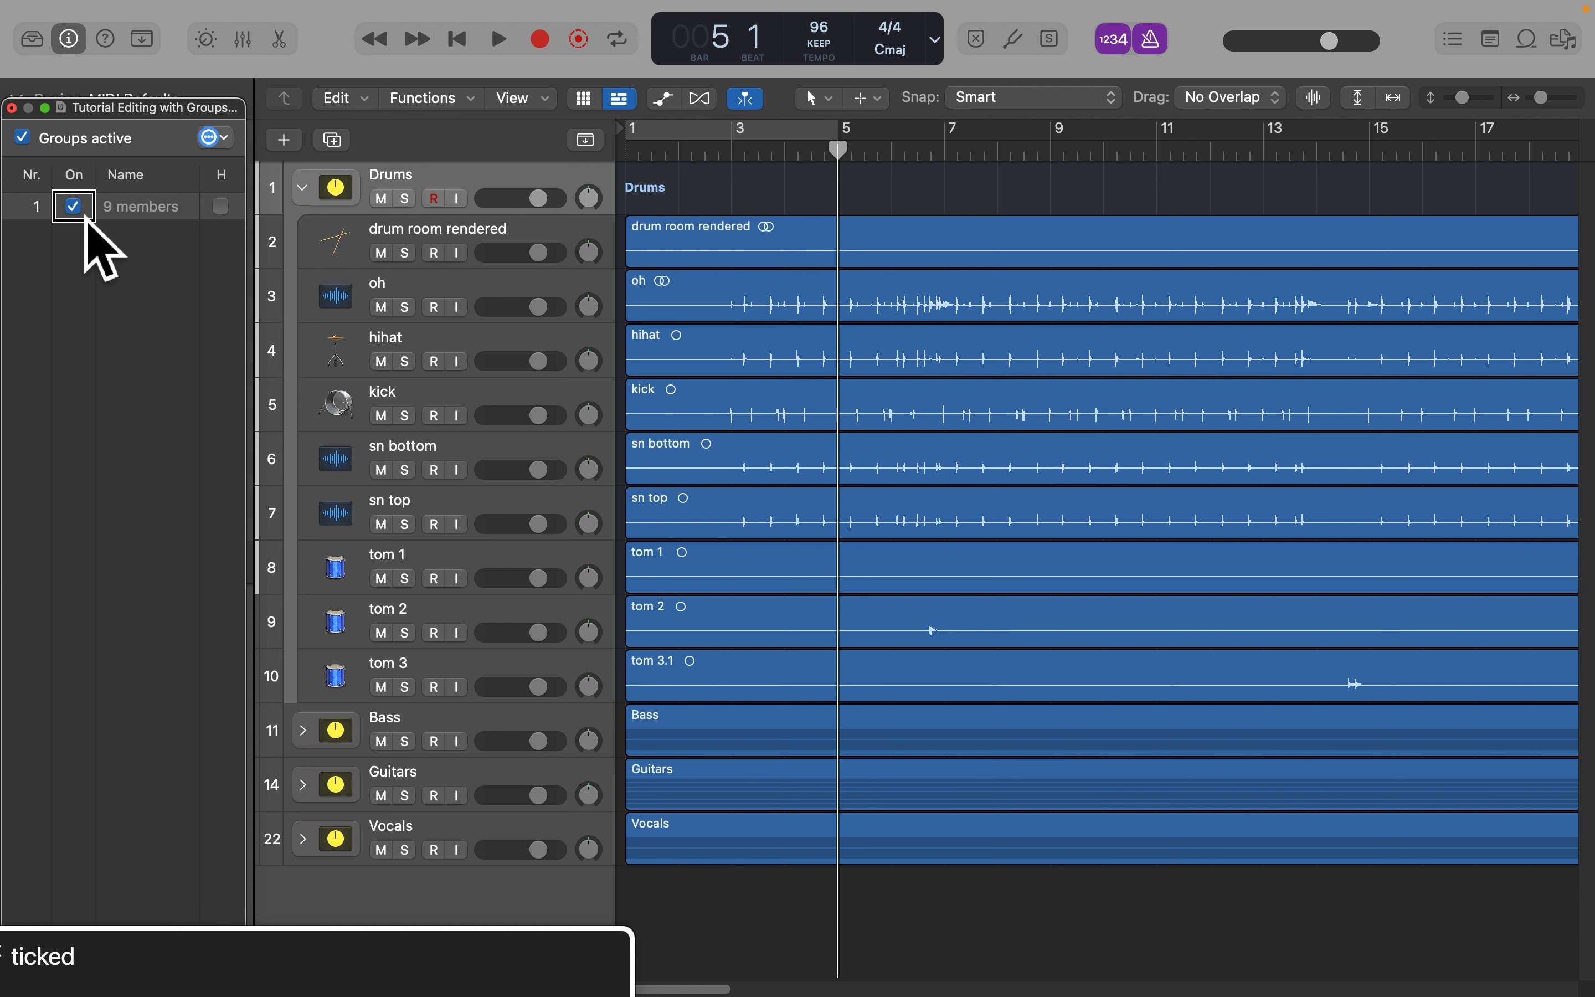
Try to rename group 1 as Drums and close the Groups window
double_click(159, 210)
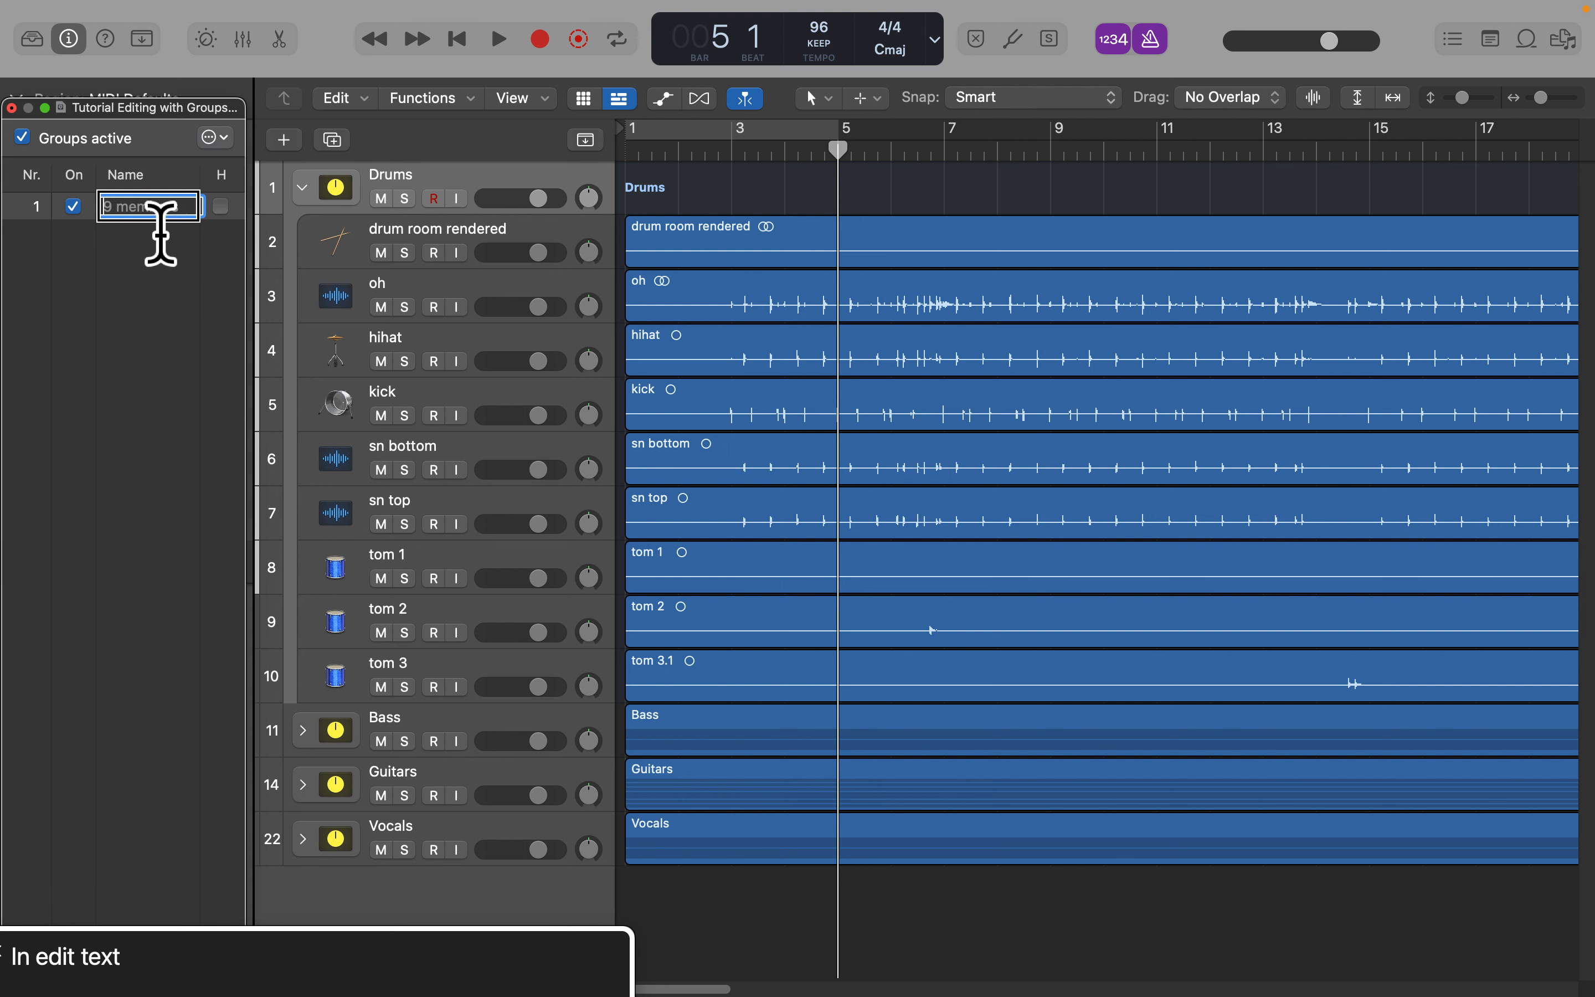
type("Drums")
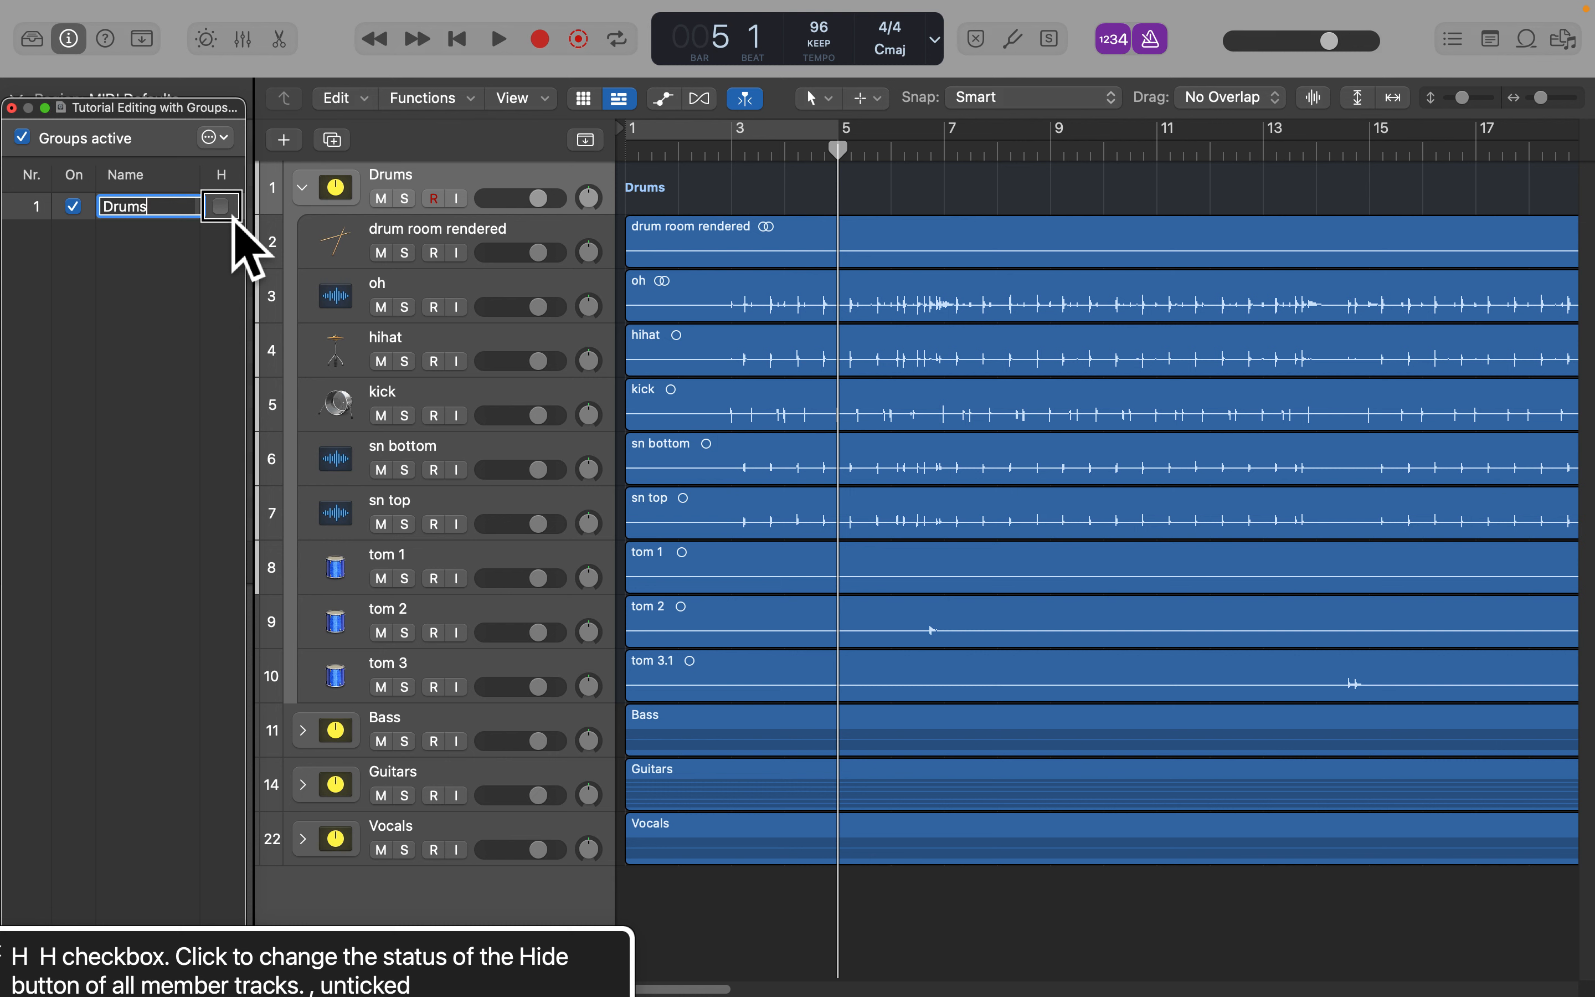
key("super+w")
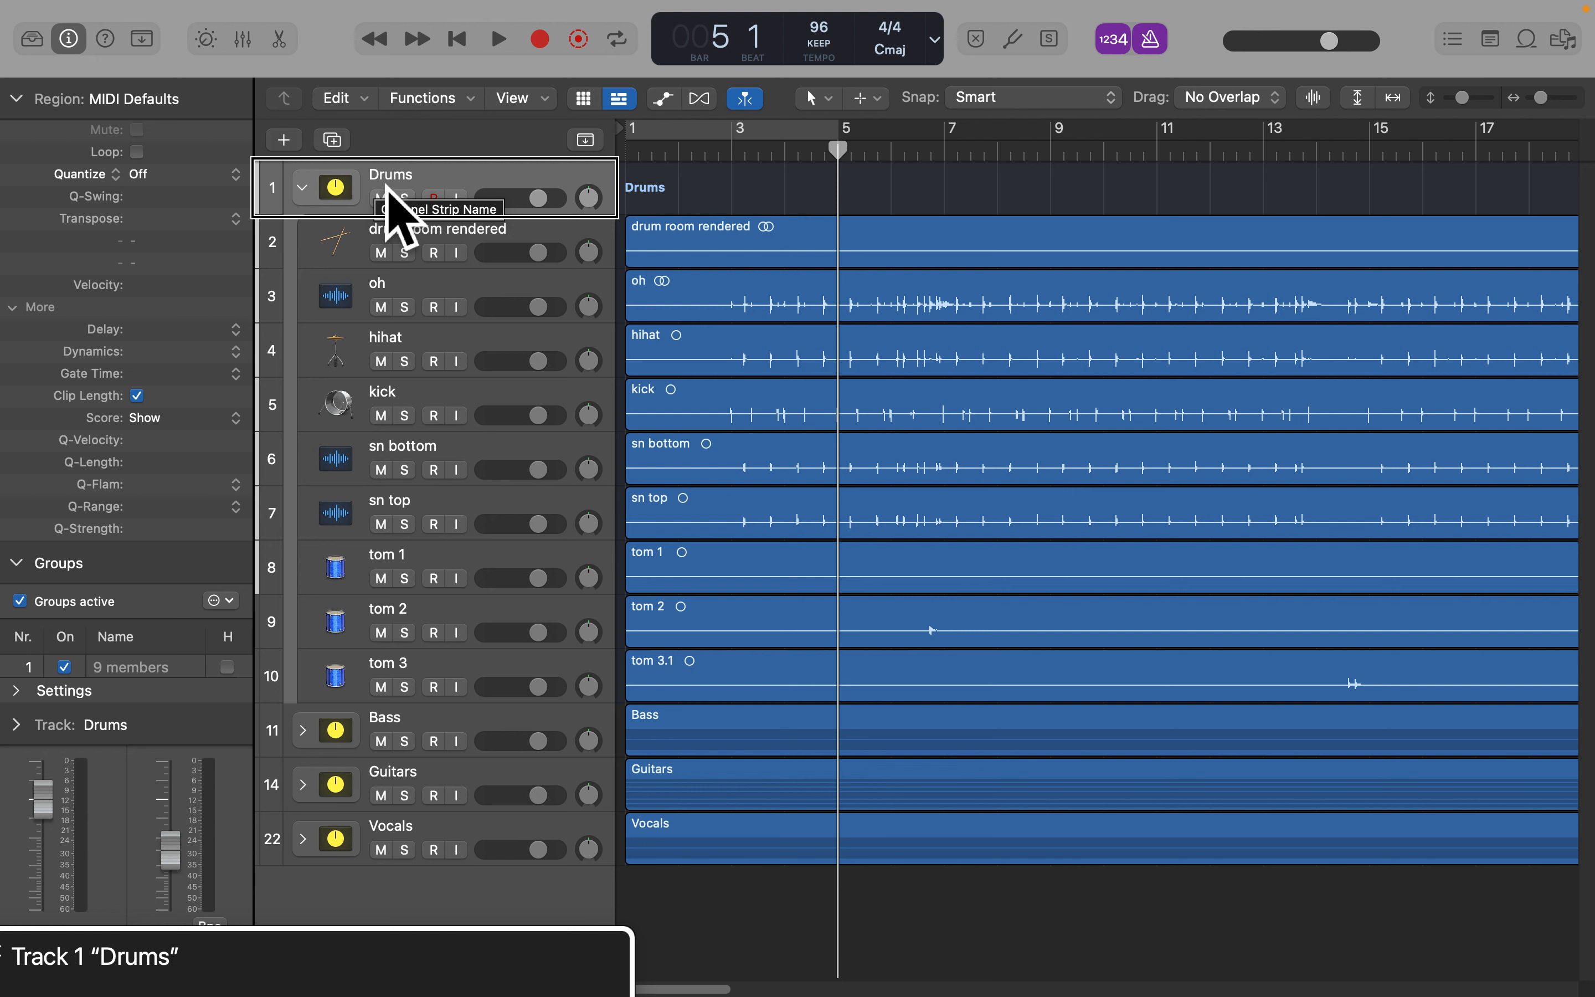
Select the drum room rendered track with the grouped drum regions and play the song from bar 3
left_click(388, 241)
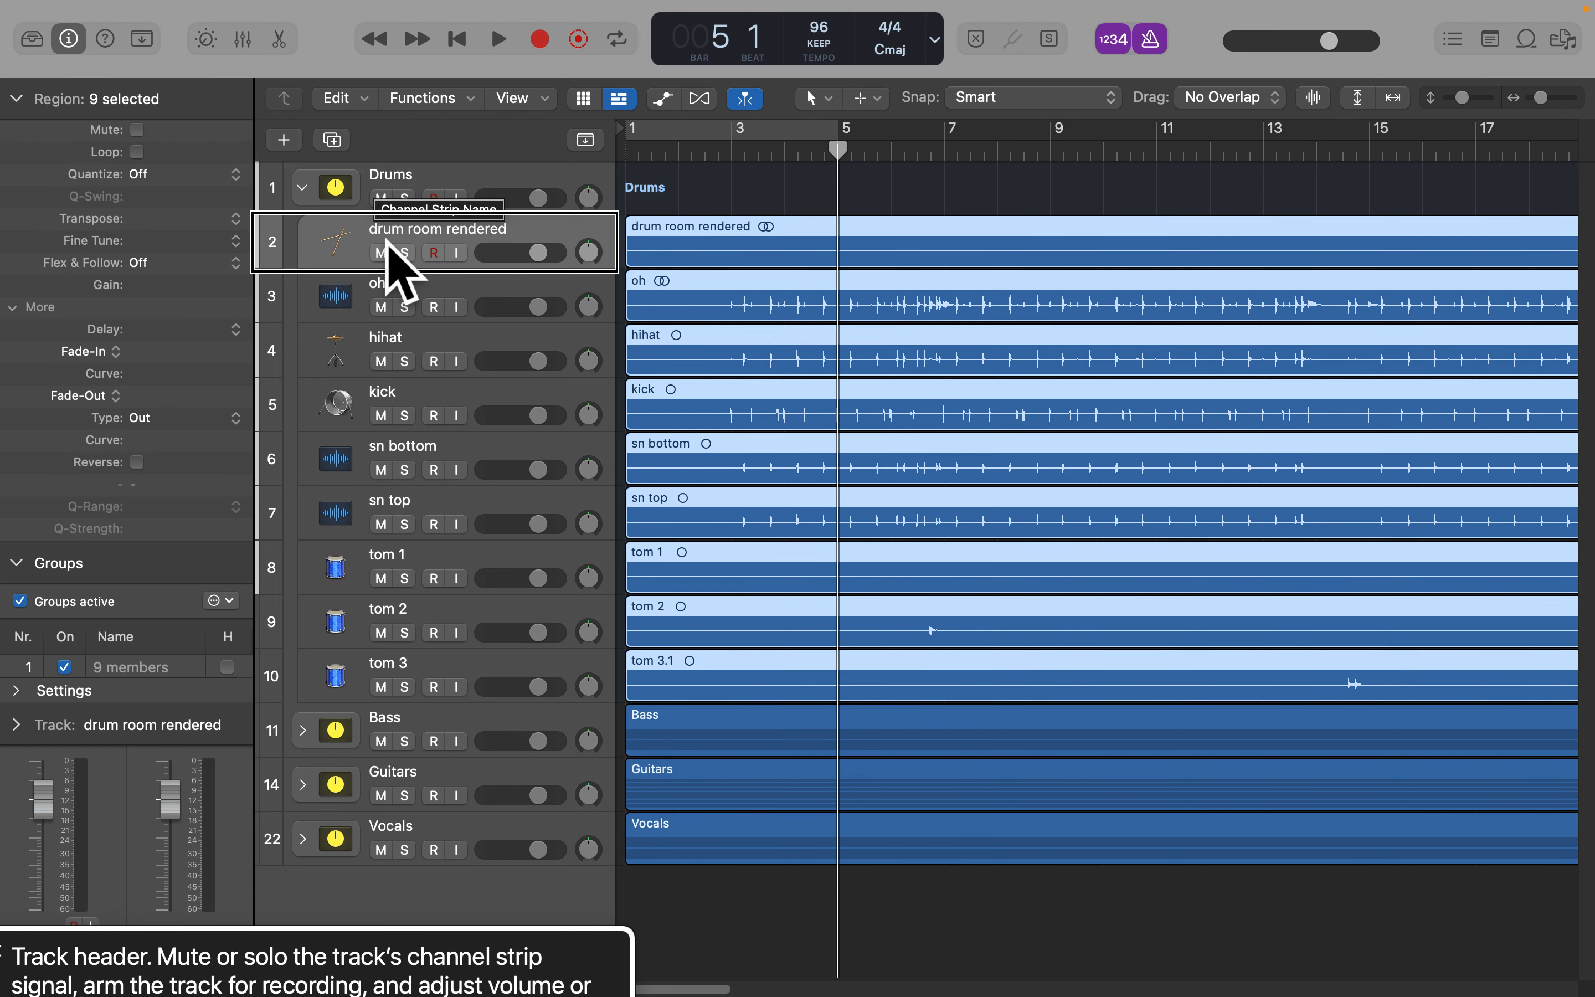
key("period")
key("comma")
key("comma")
key("comma")
key("comma")
key("space")
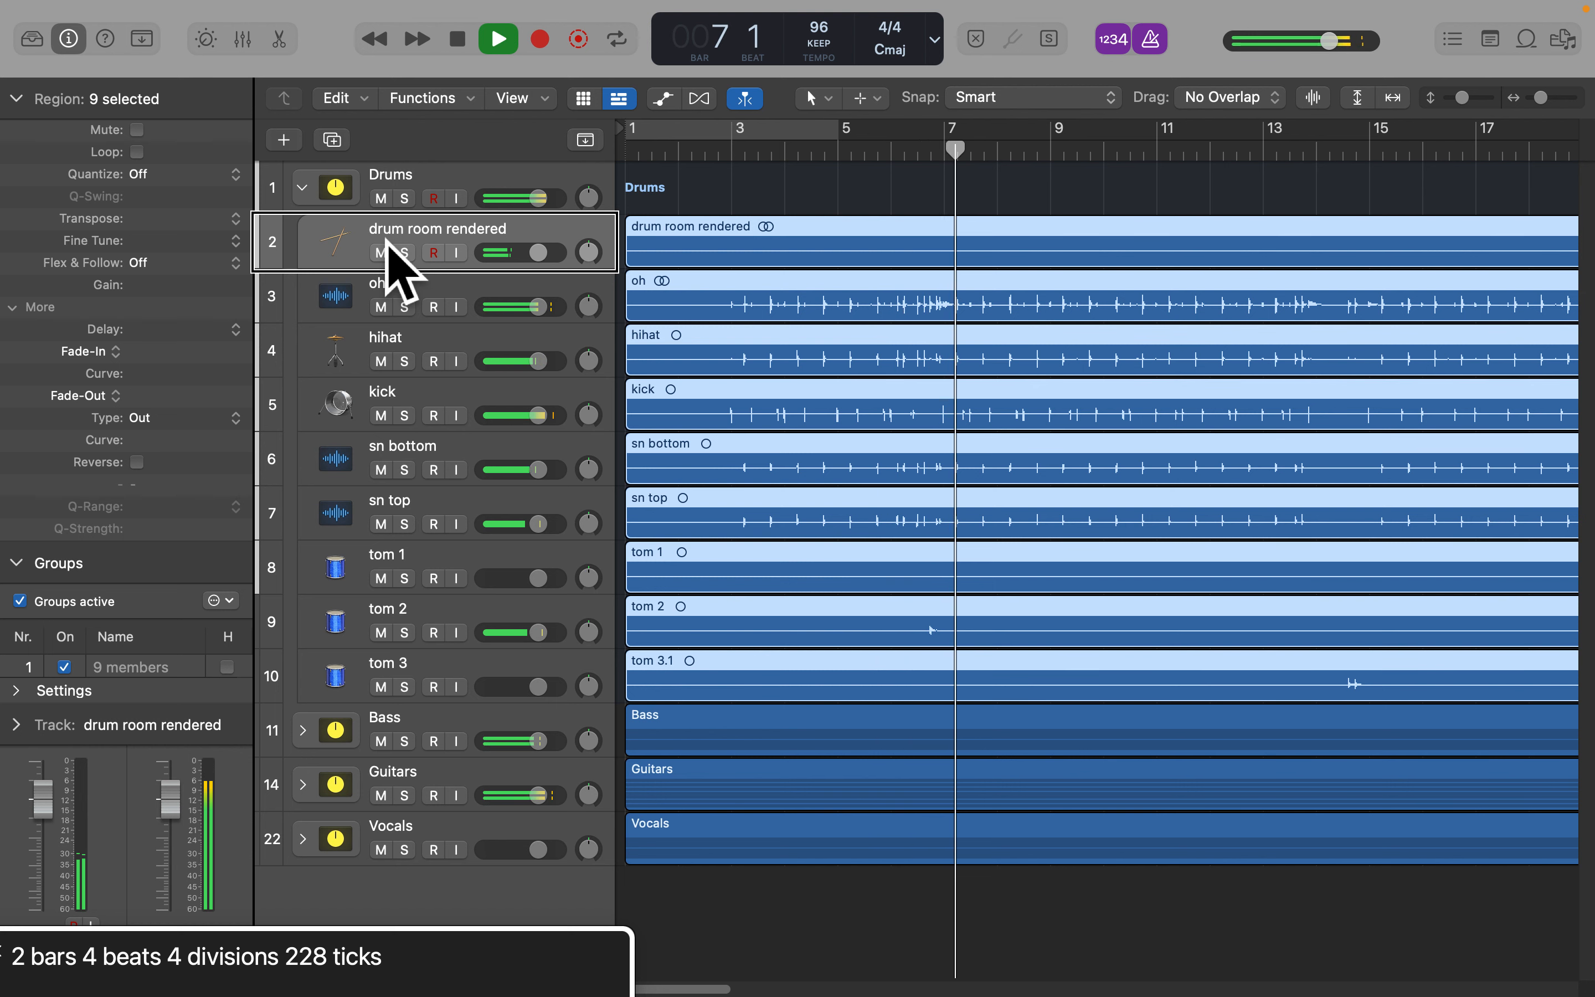
key("space")
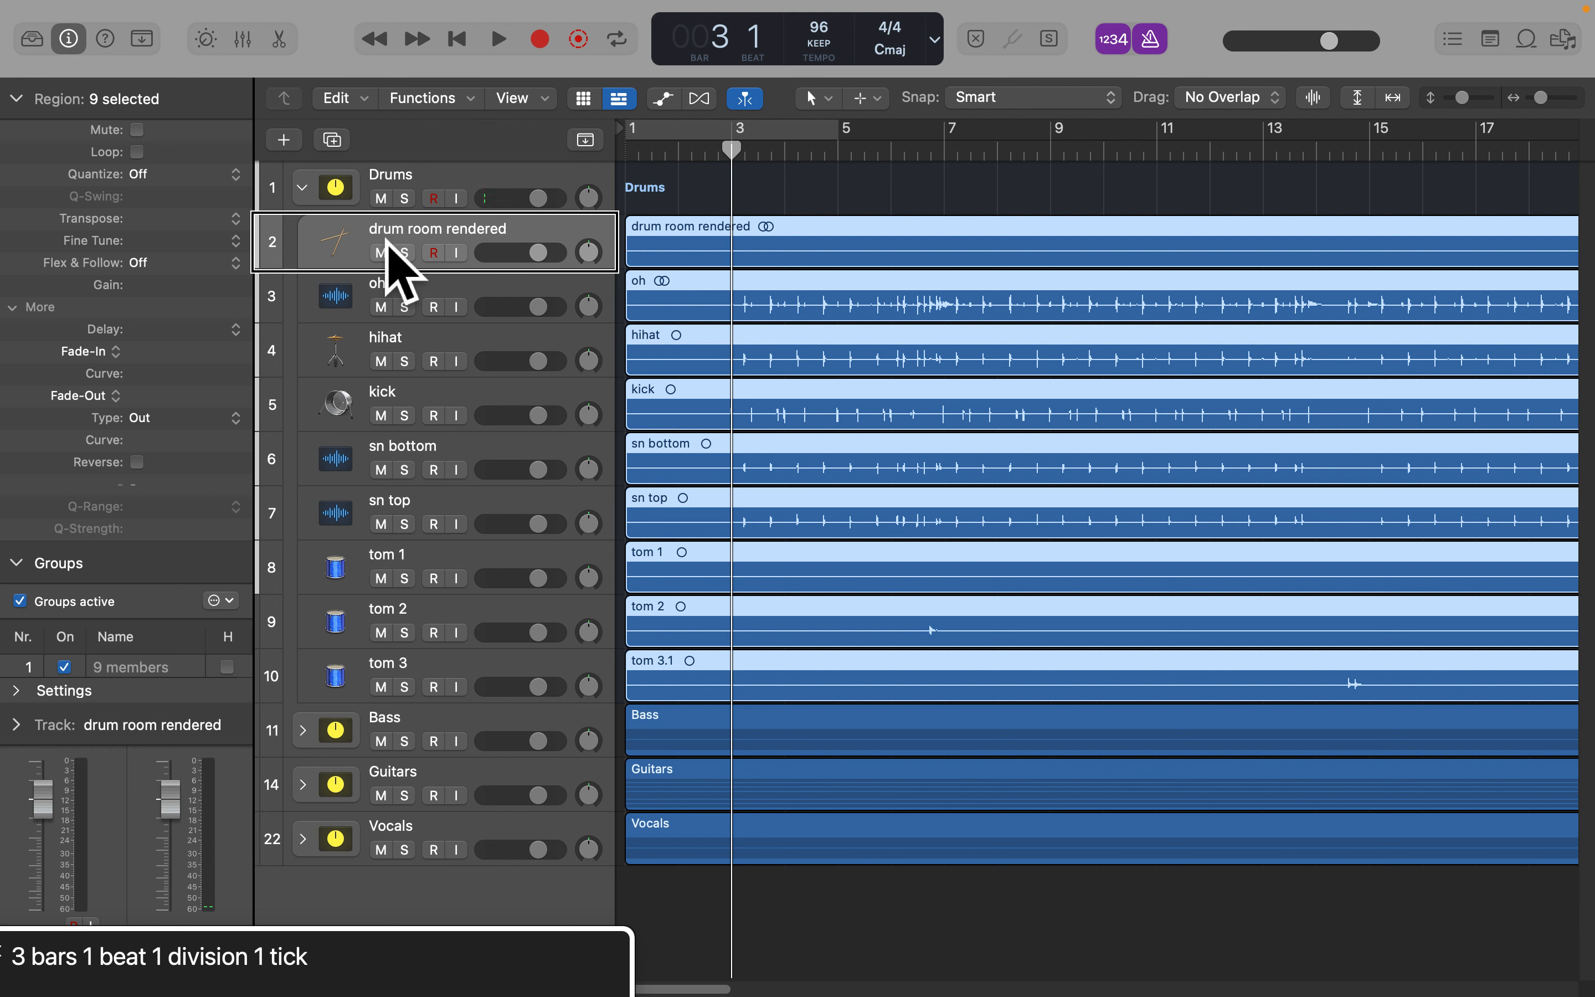
Move the playhead to bar 5 and play the song briefly from there
key("period")
key("period")
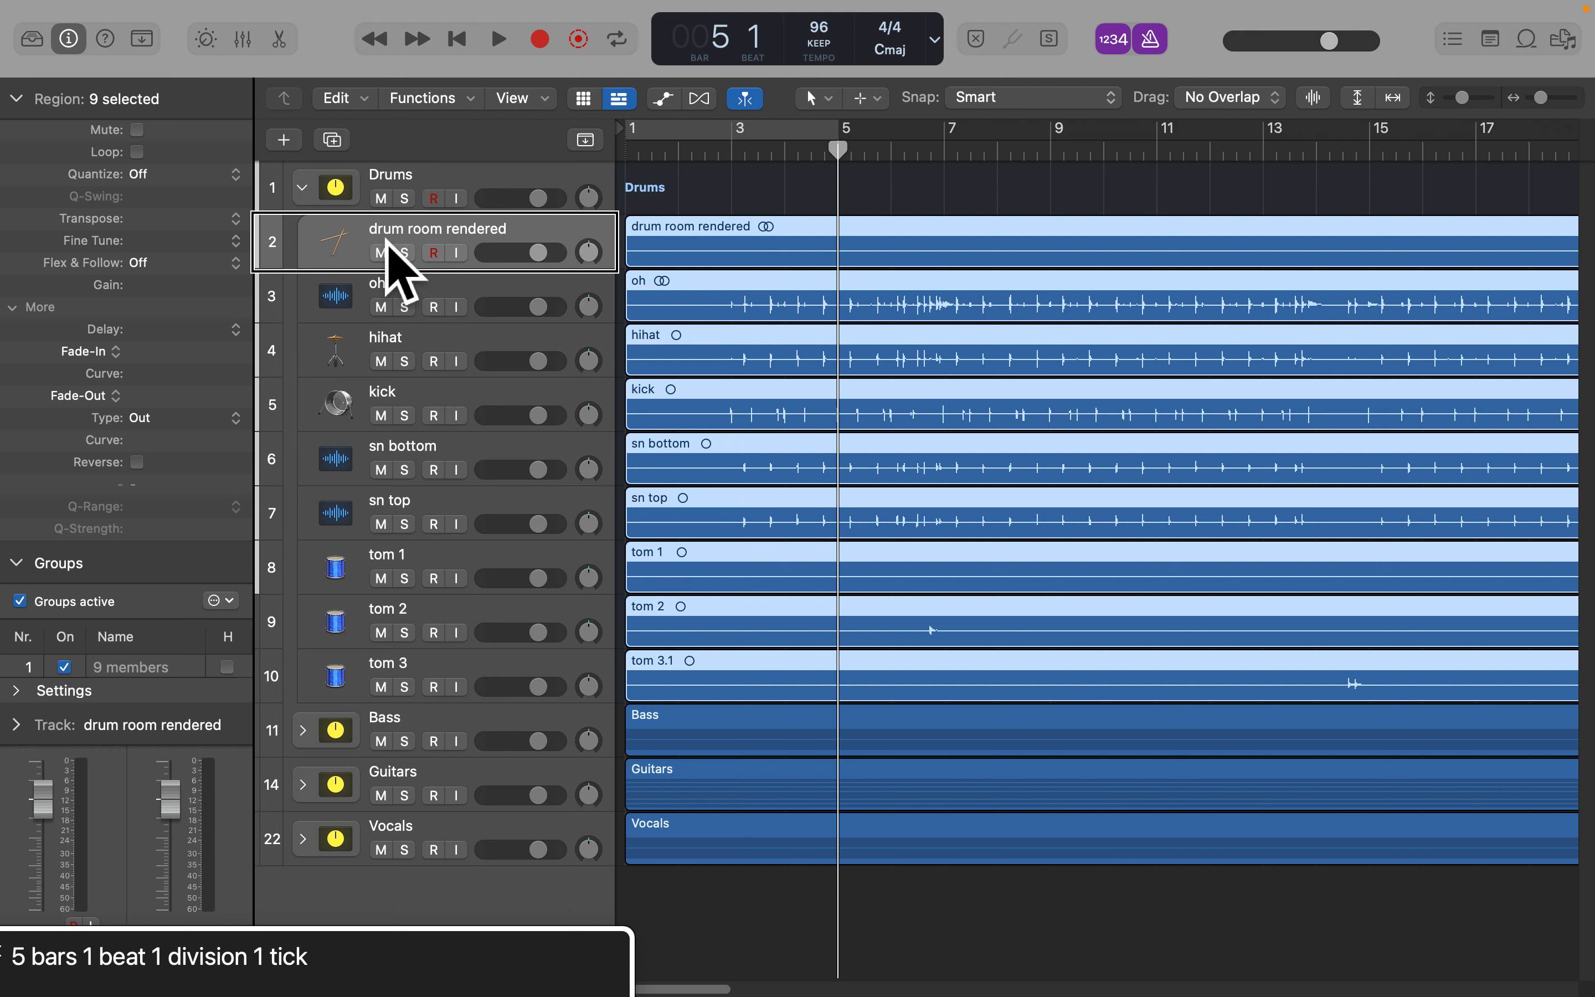
key("space")
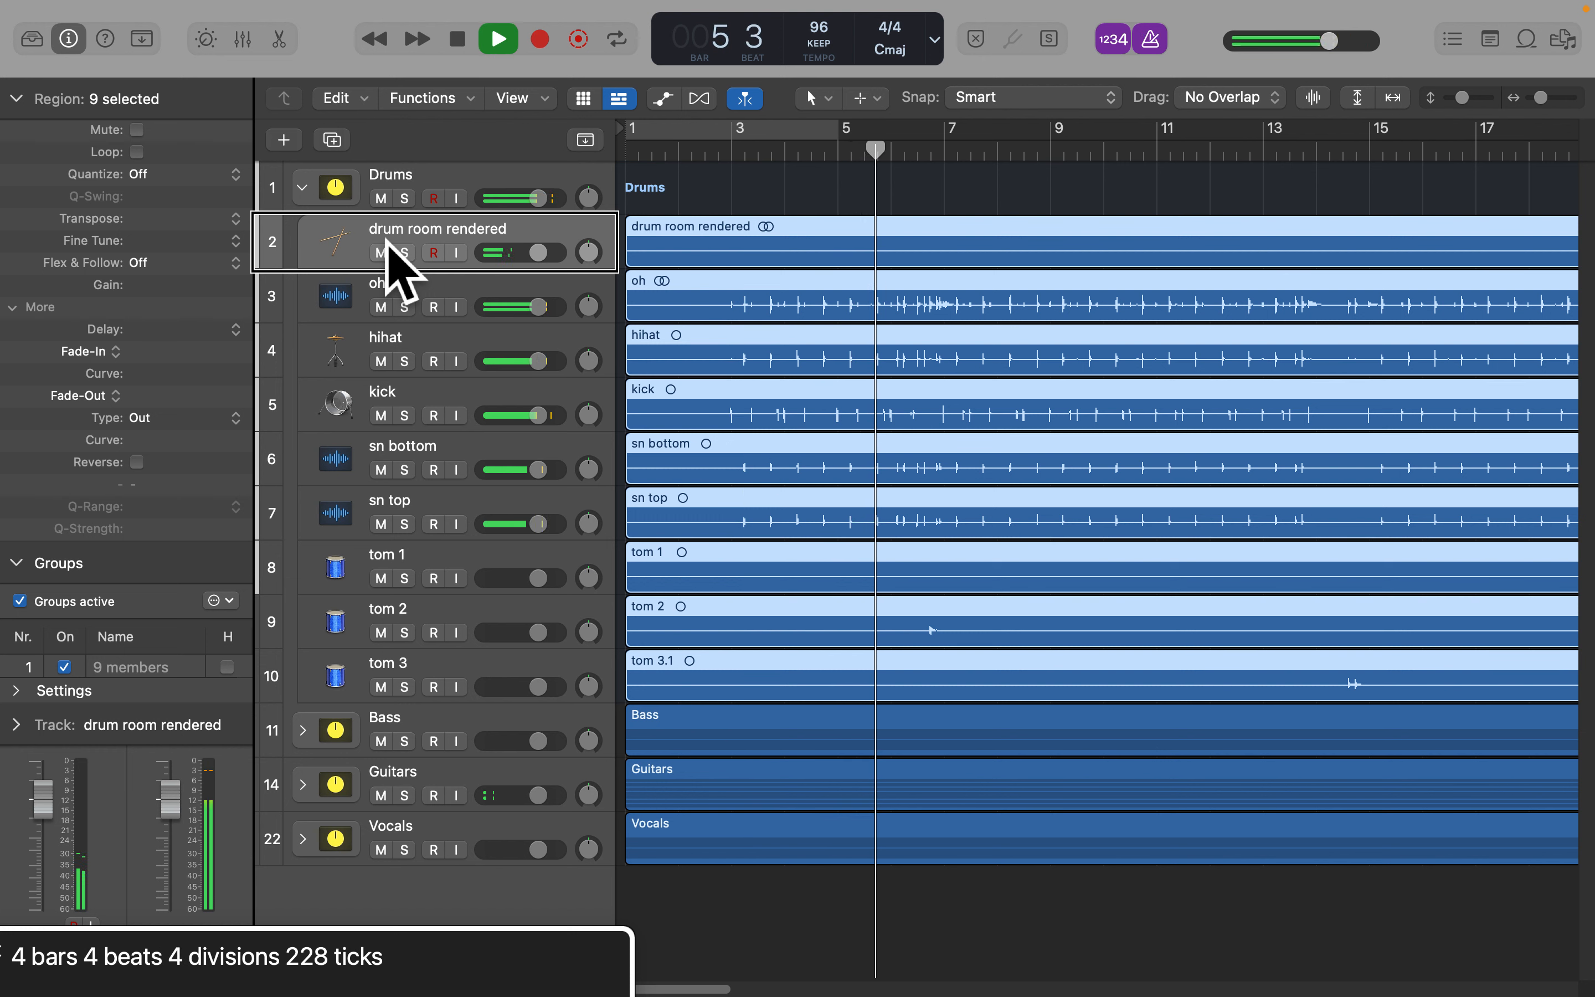
key("space")
Audition the song from bar 6 and trim the start of all nine grouped drum regions to that bar
key("period")
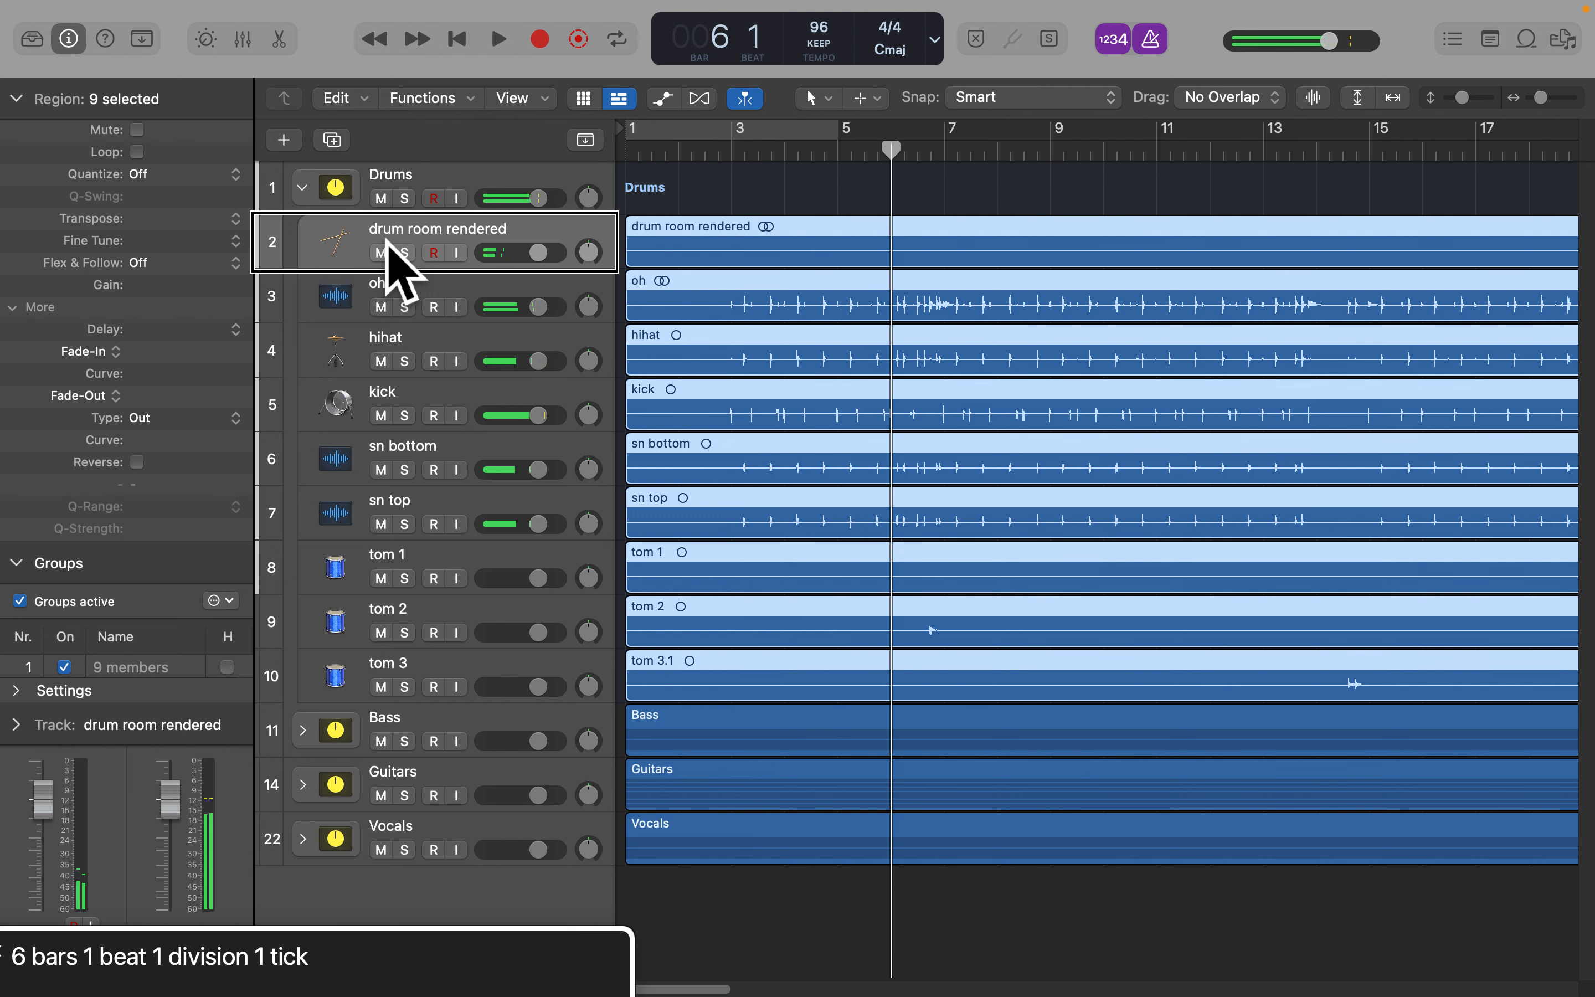
key("space")
key("space")
key("space")
key("space")
key("space")
key("space")
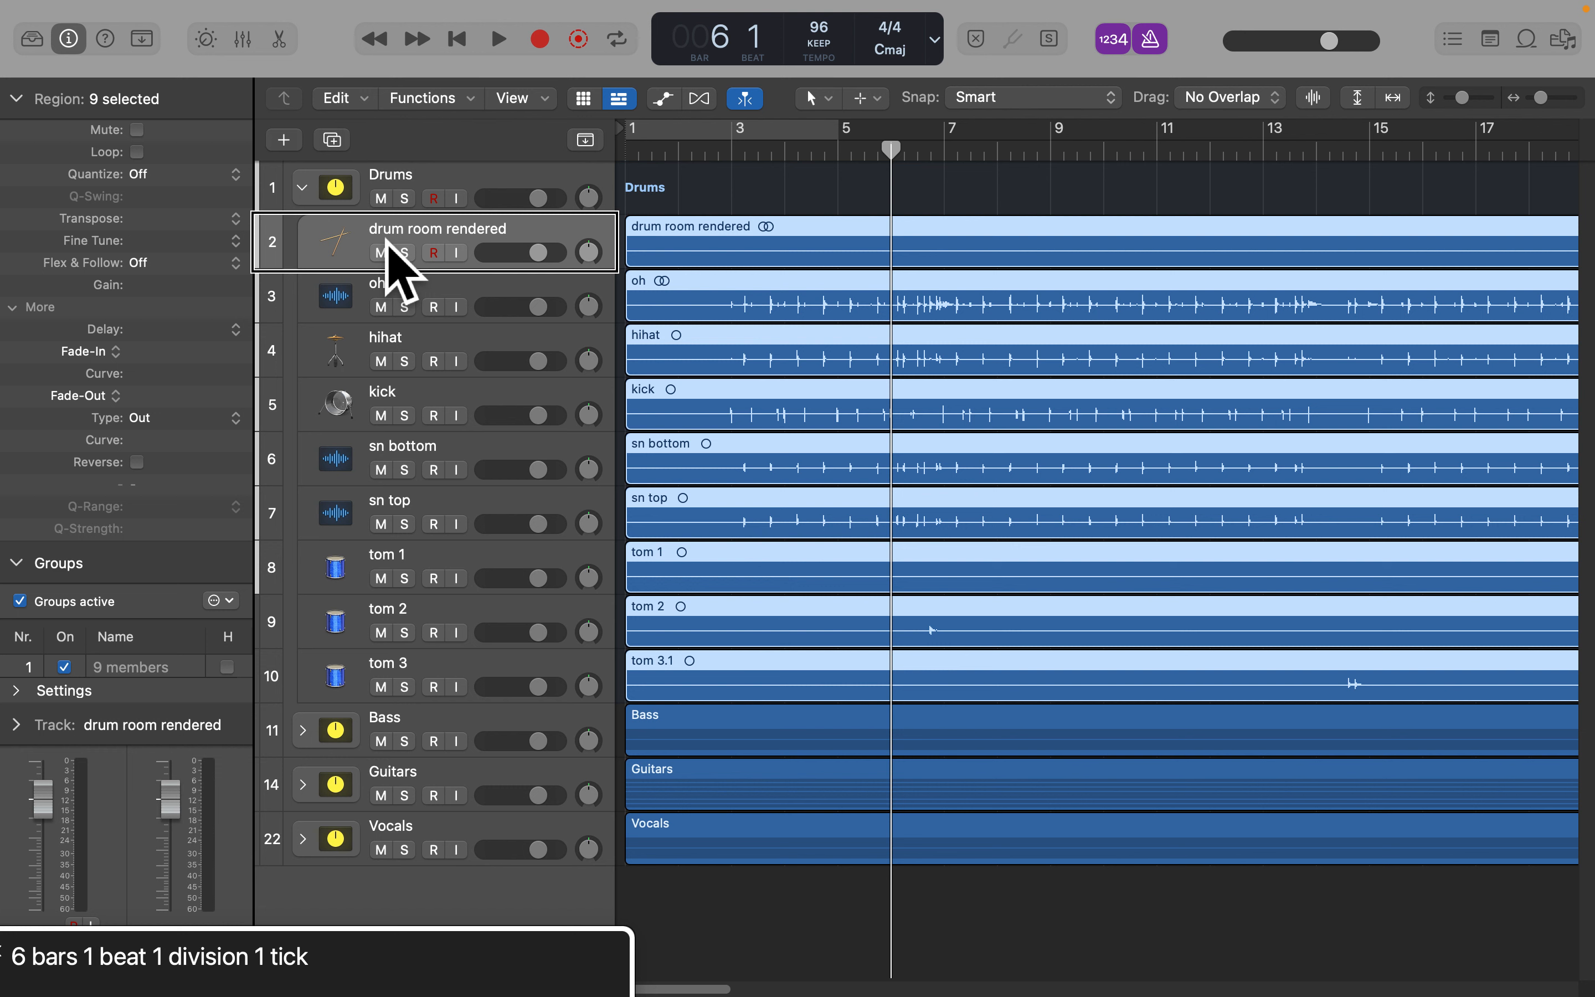
key("alt+bracketleft")
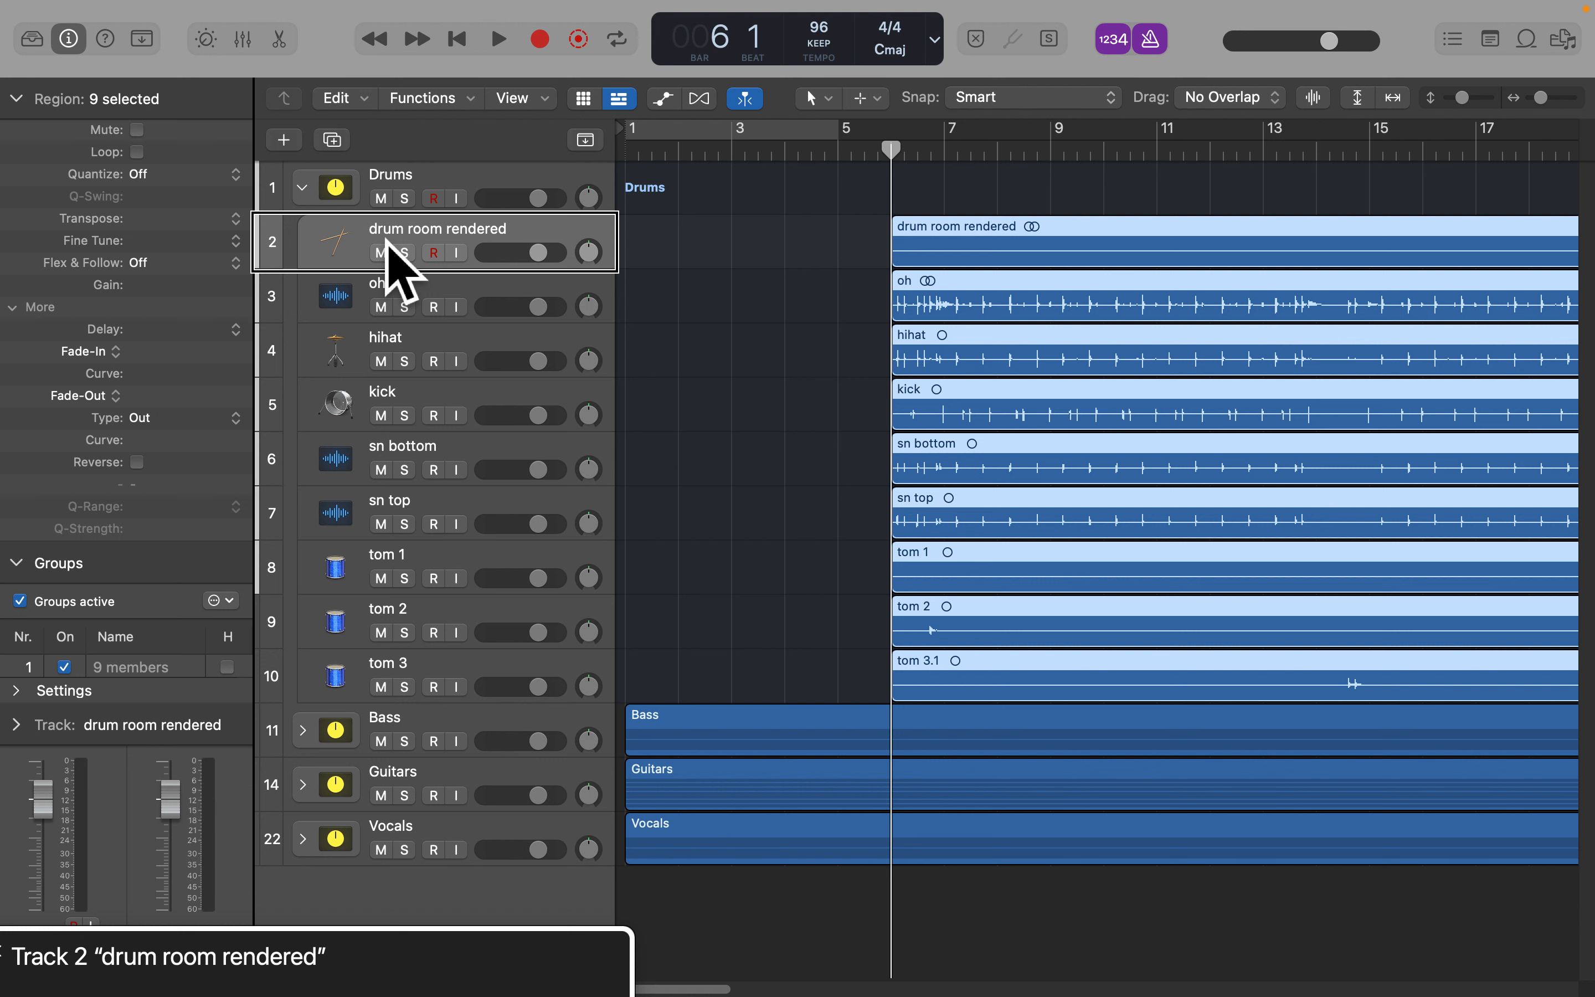
Move the playhead to the end of the selected drum regions and back to their start at bar 6
key("Left+Right")
key("Left+Right")
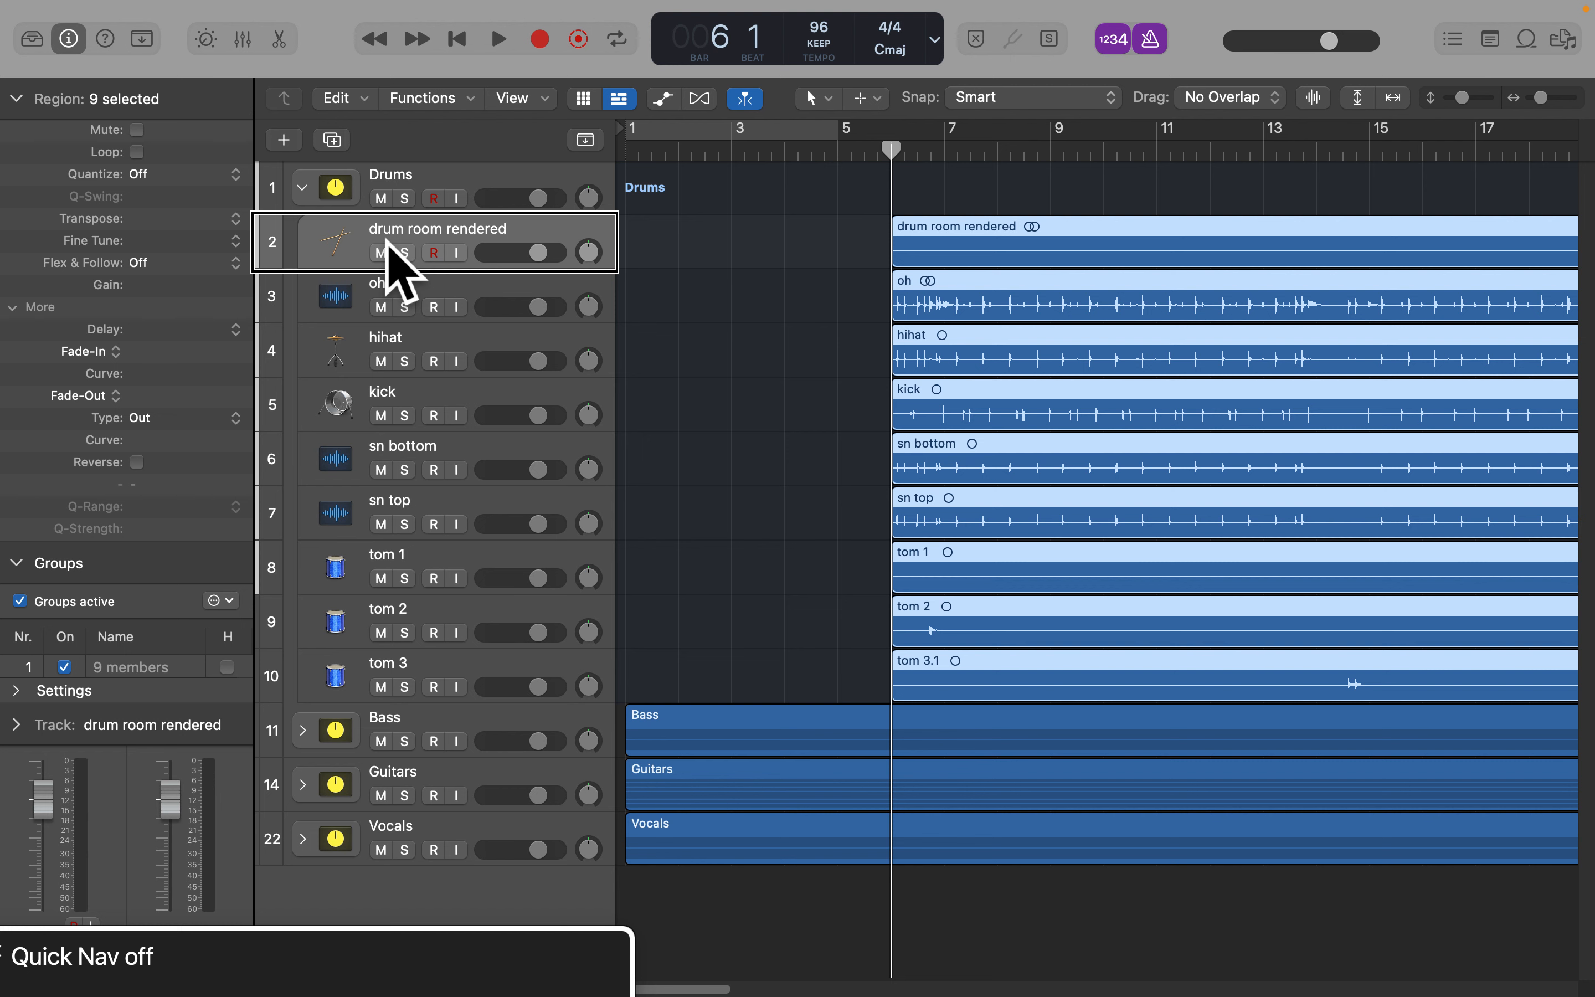
key("End")
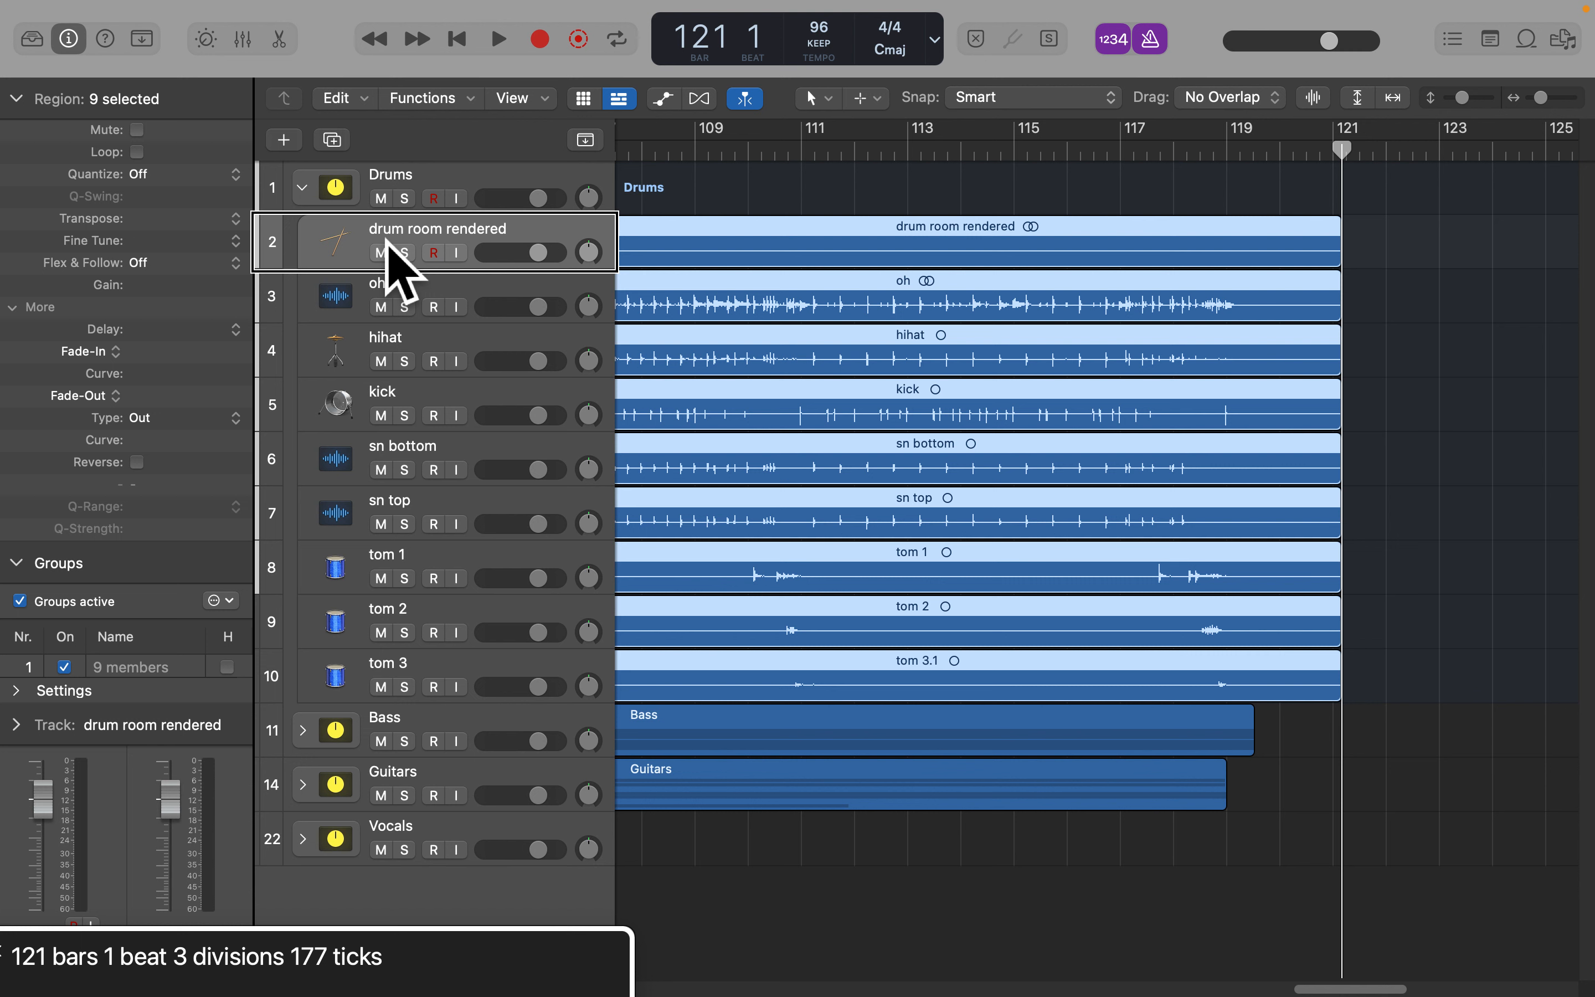
key("Return")
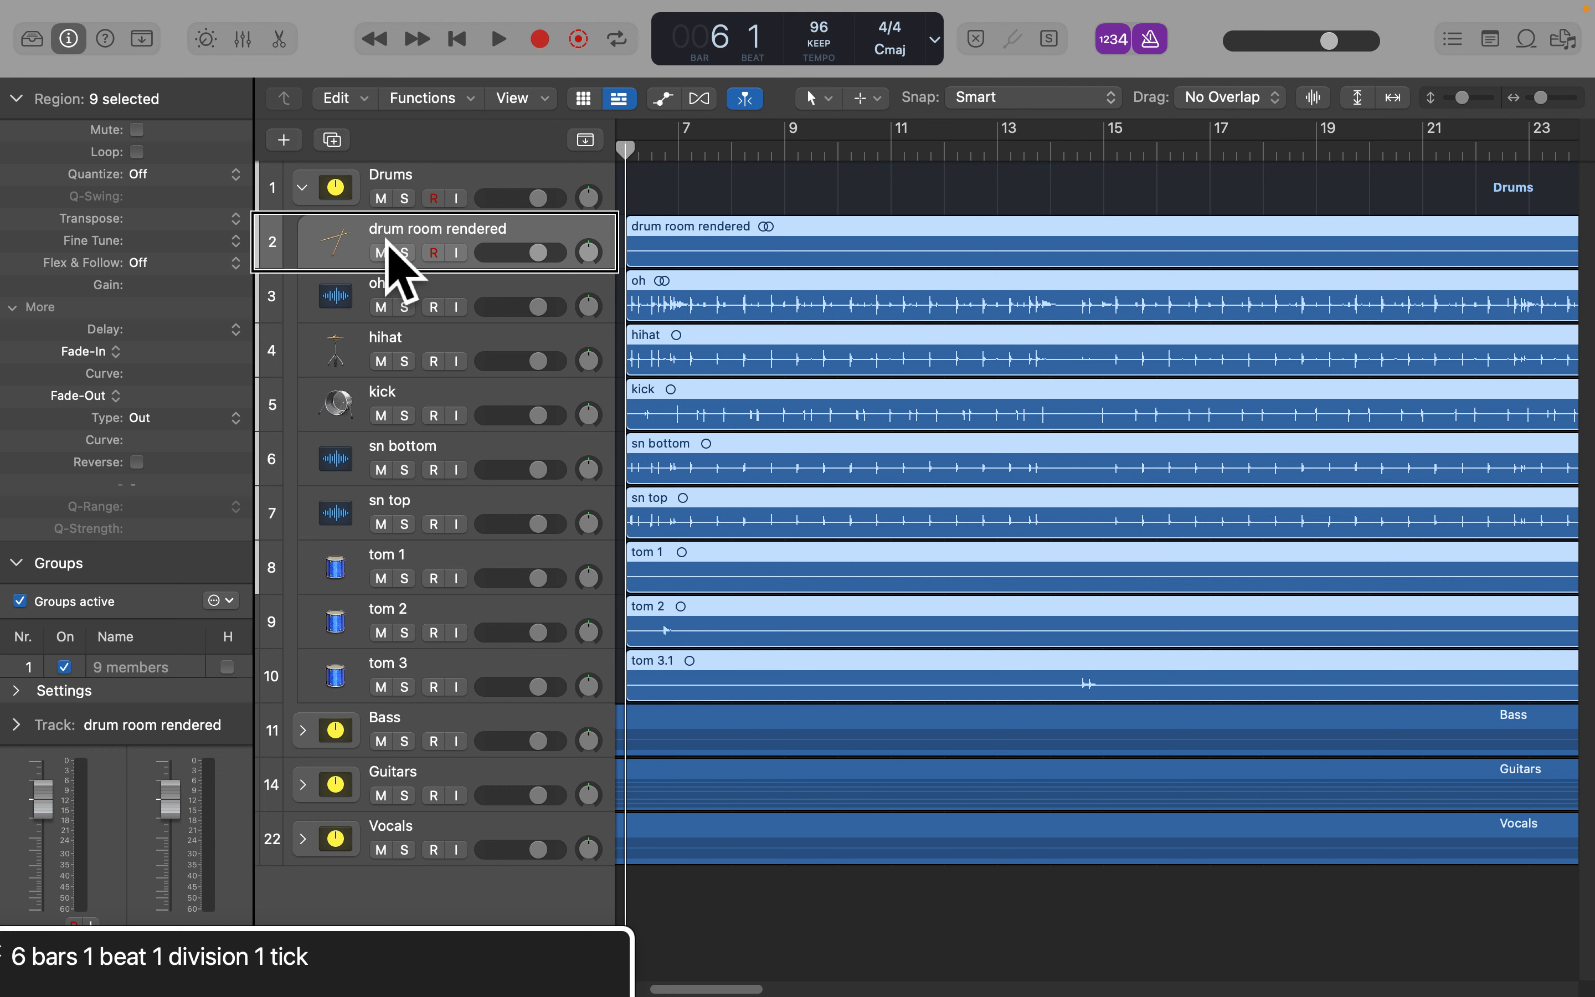
Play the trimmed drums from bar 5 to check the edit, and select the oh track
key("comma")
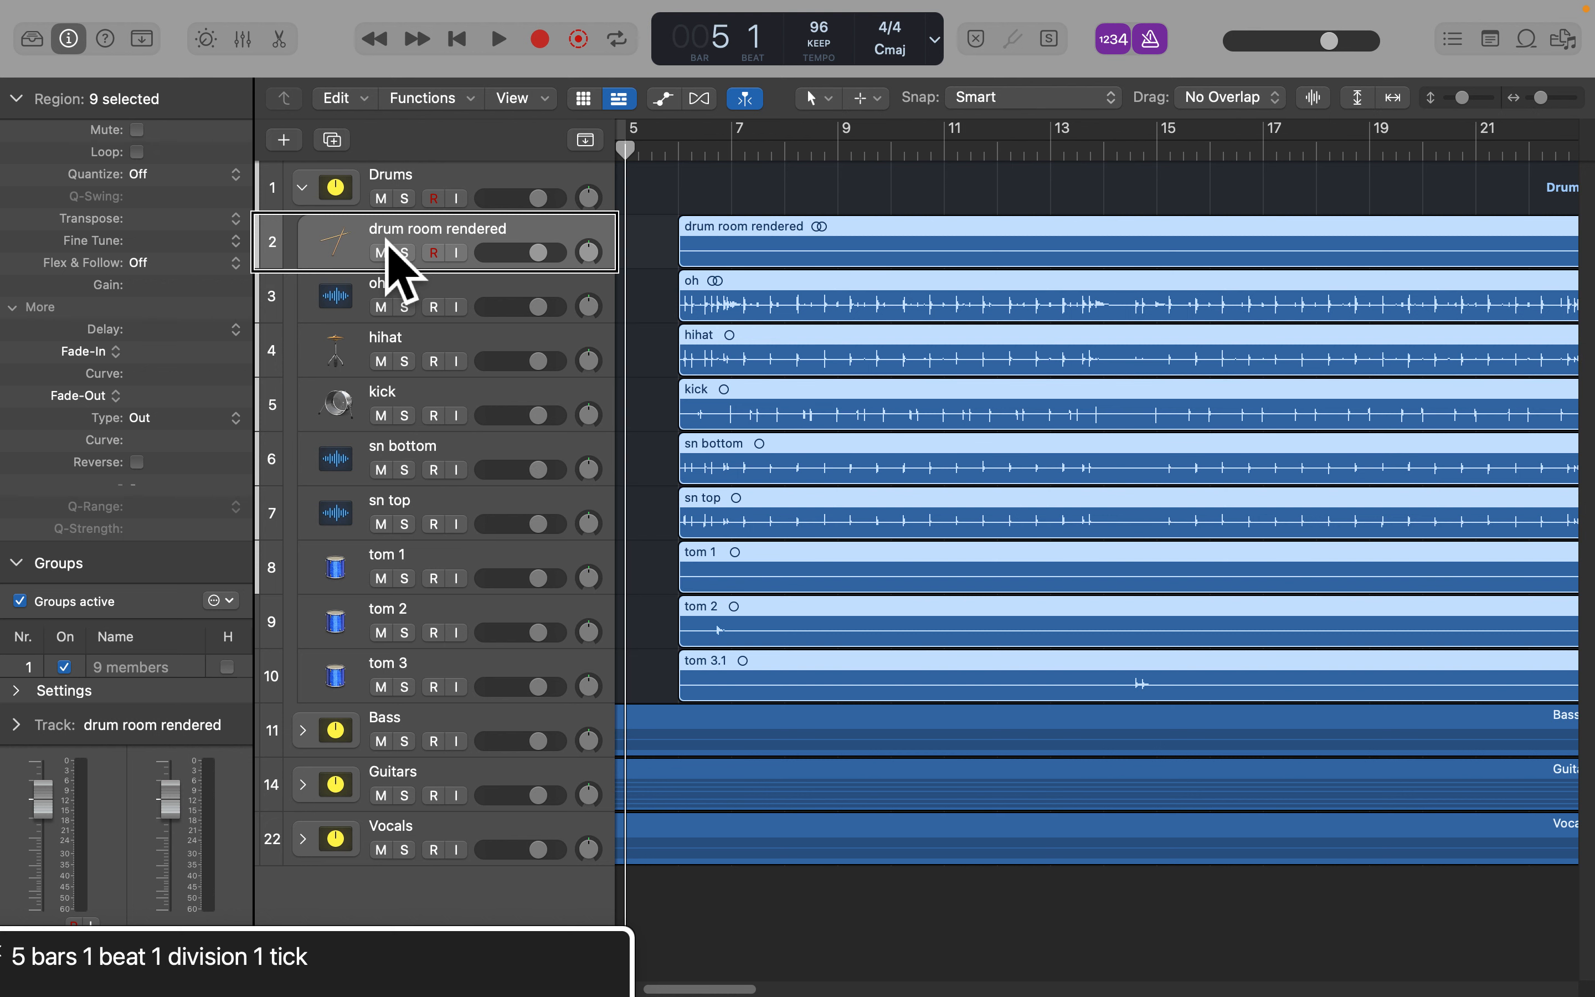
key("space")
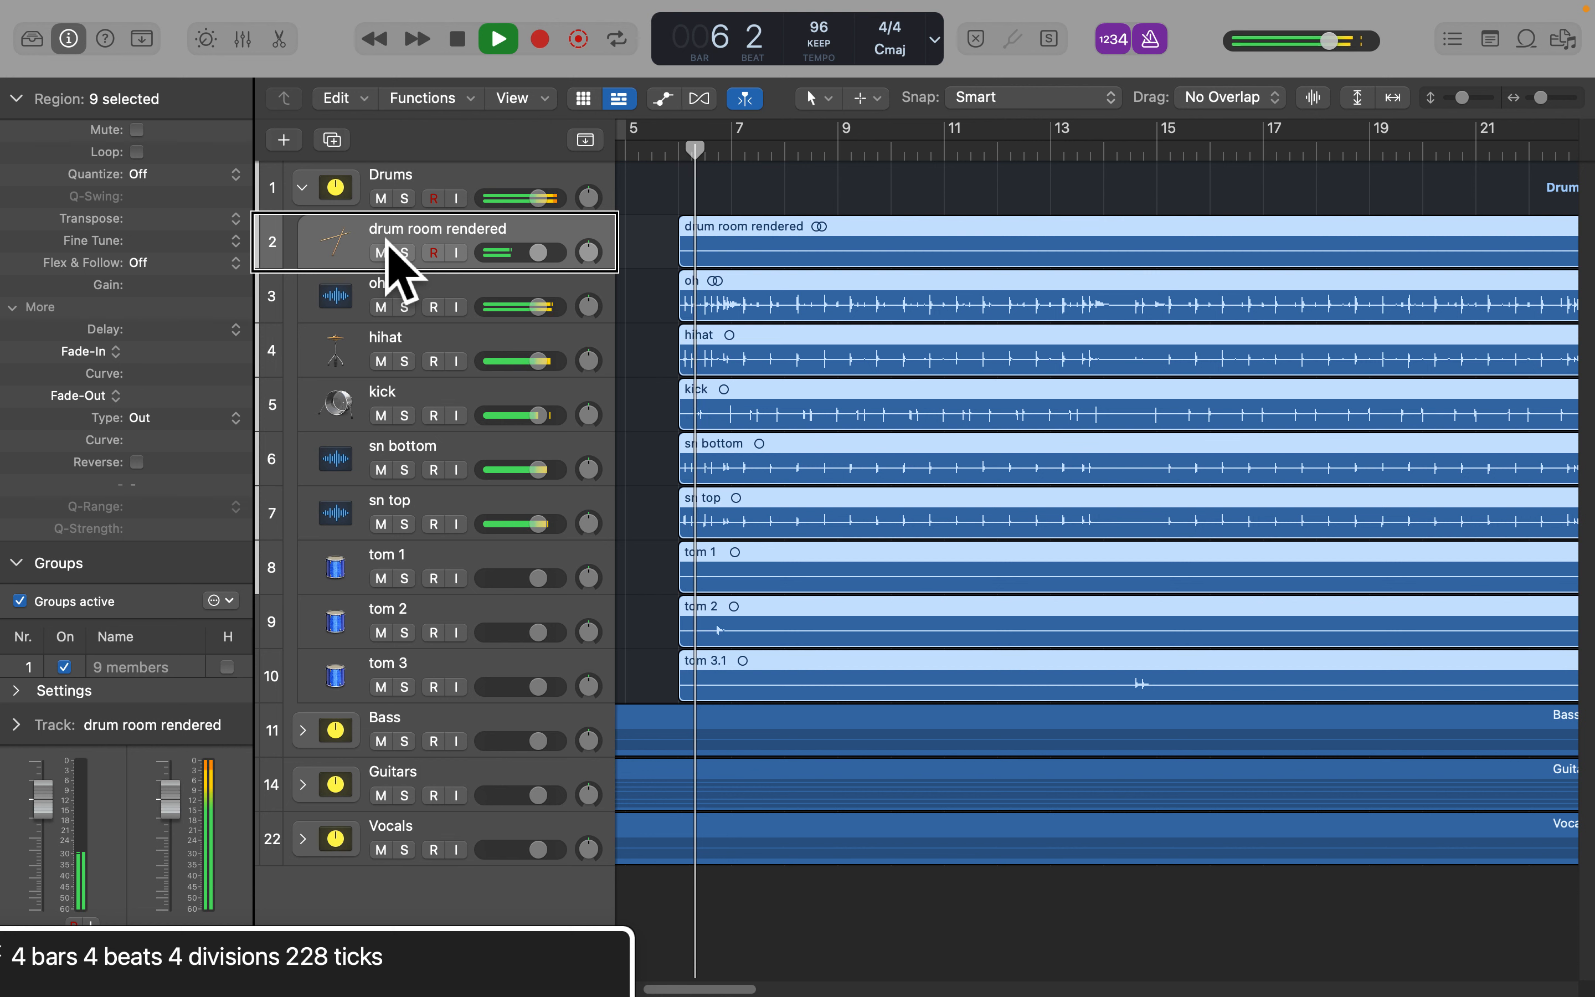
key("space")
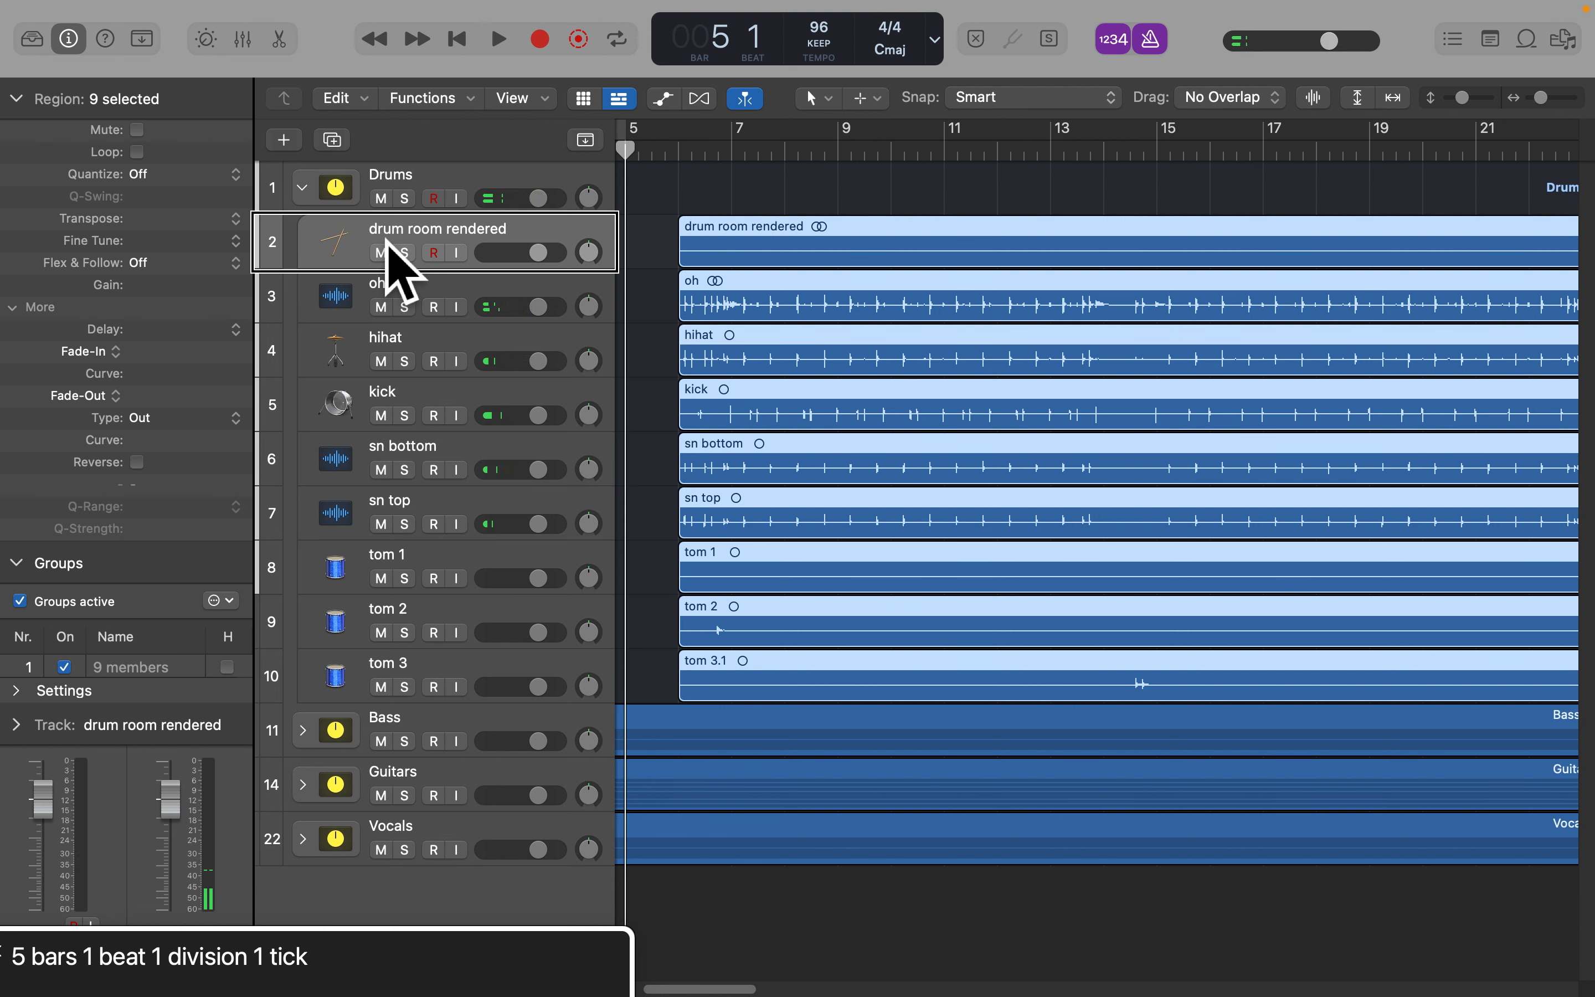
key("Down")
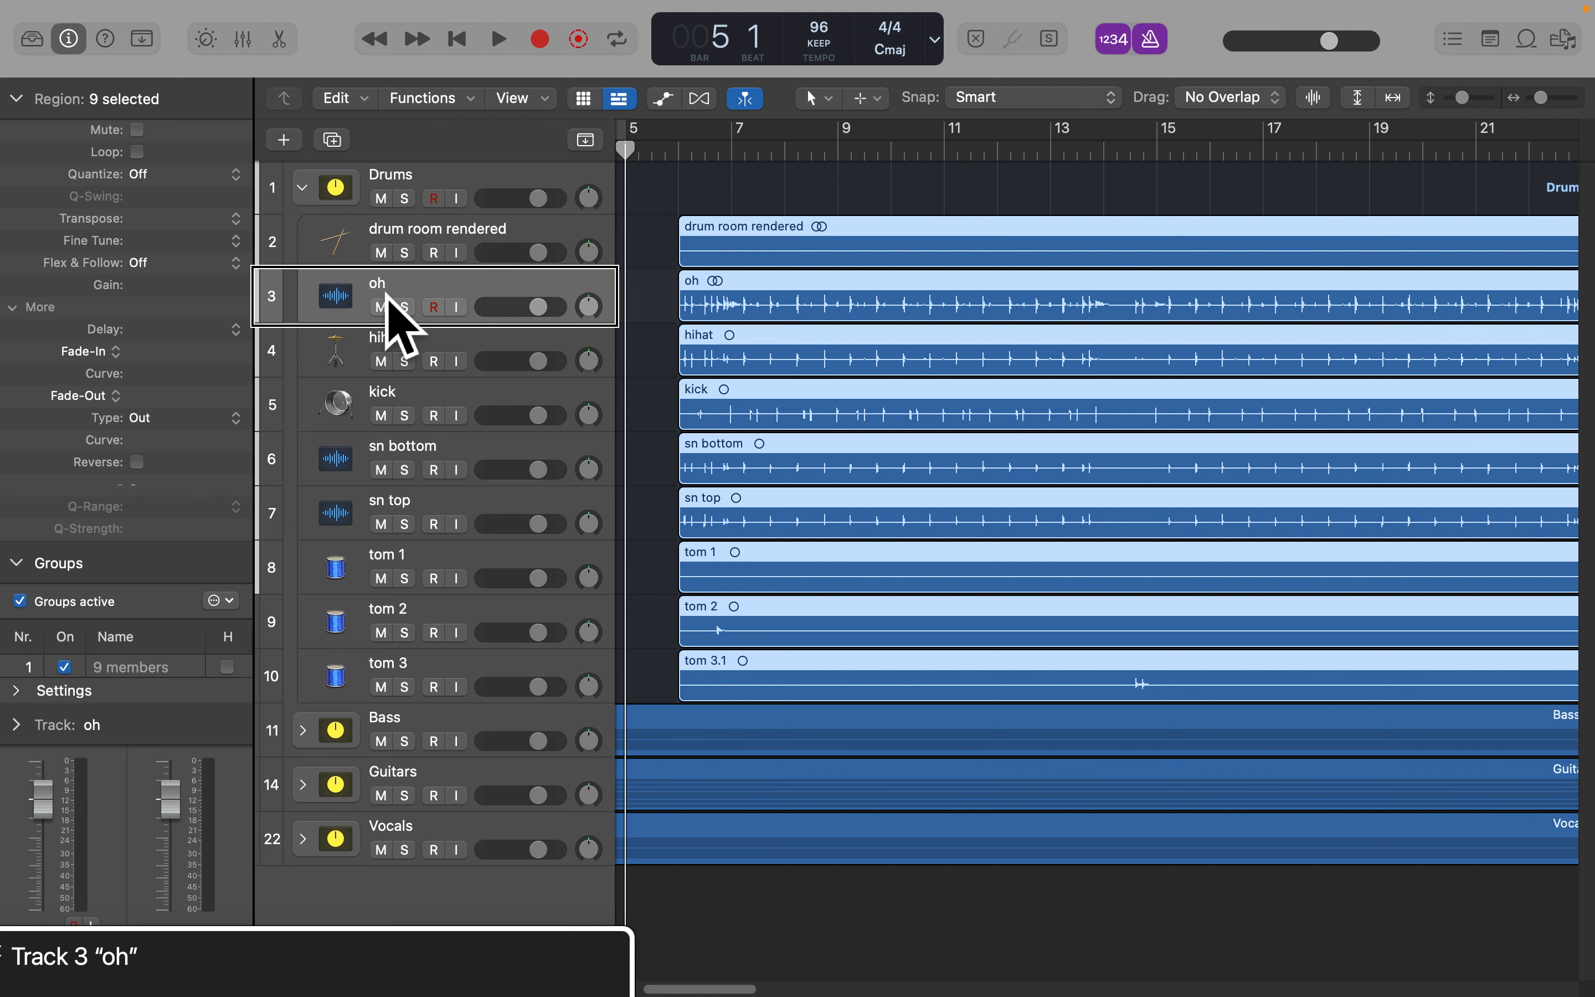
Check the region start positions on the oh, hihat, kick, sn bottom and sn top tracks
key("alt+Return")
key("shift+Return")
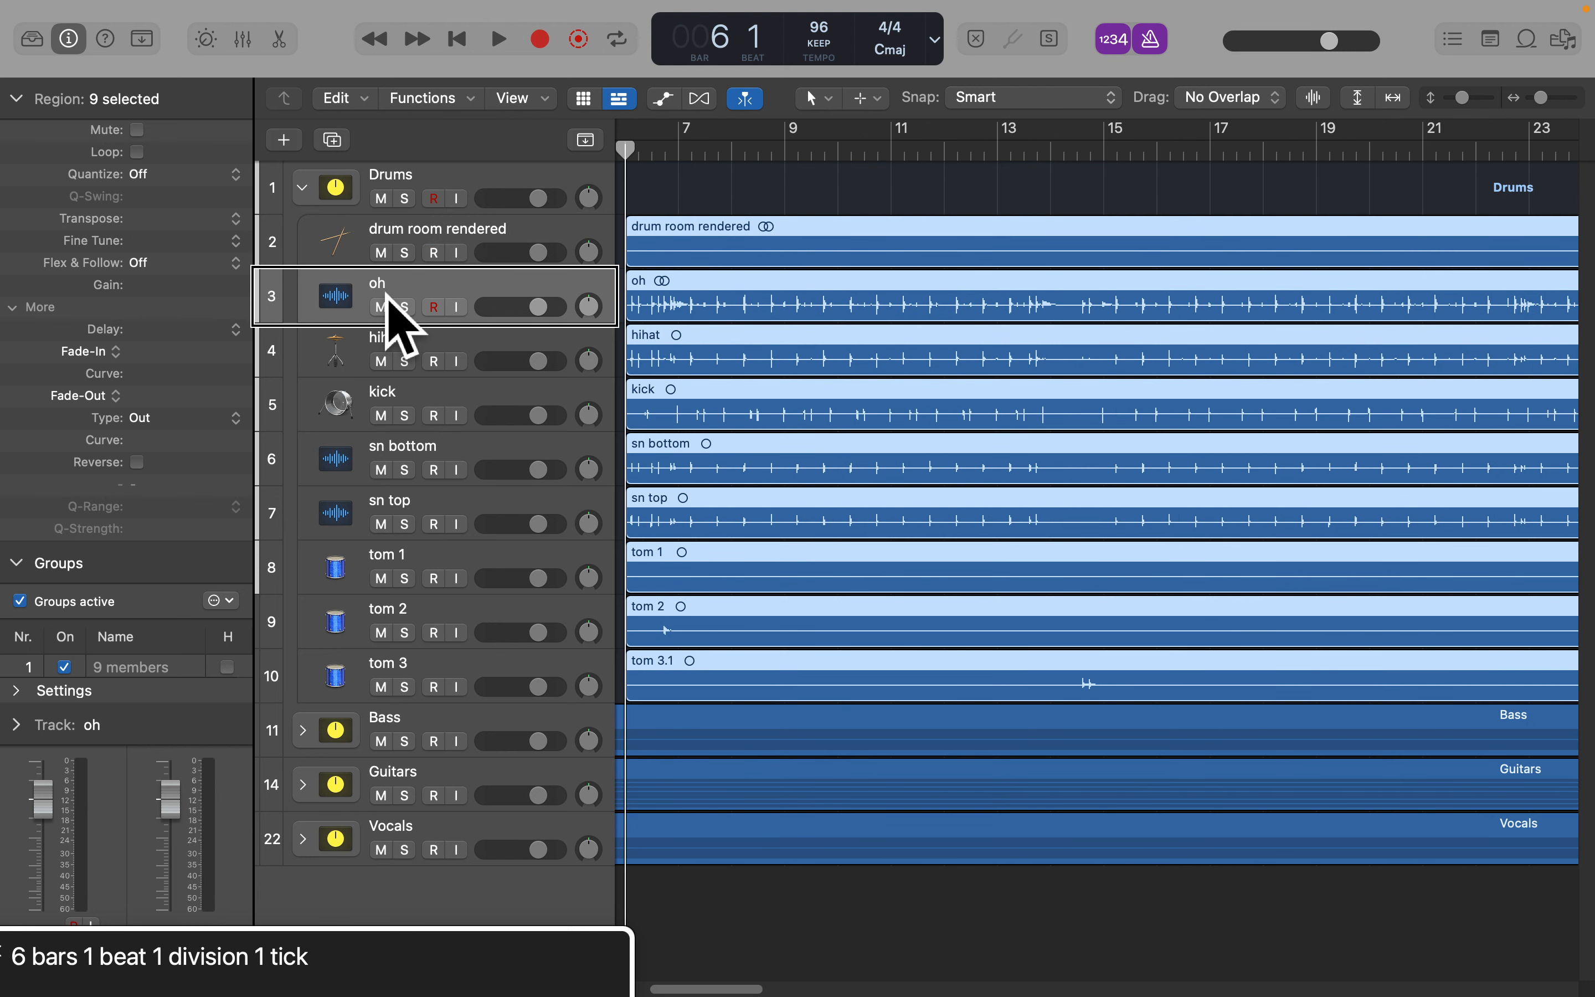
key("Down")
key("alt+Return")
key("shift+Return")
key("Down")
key("alt+Return")
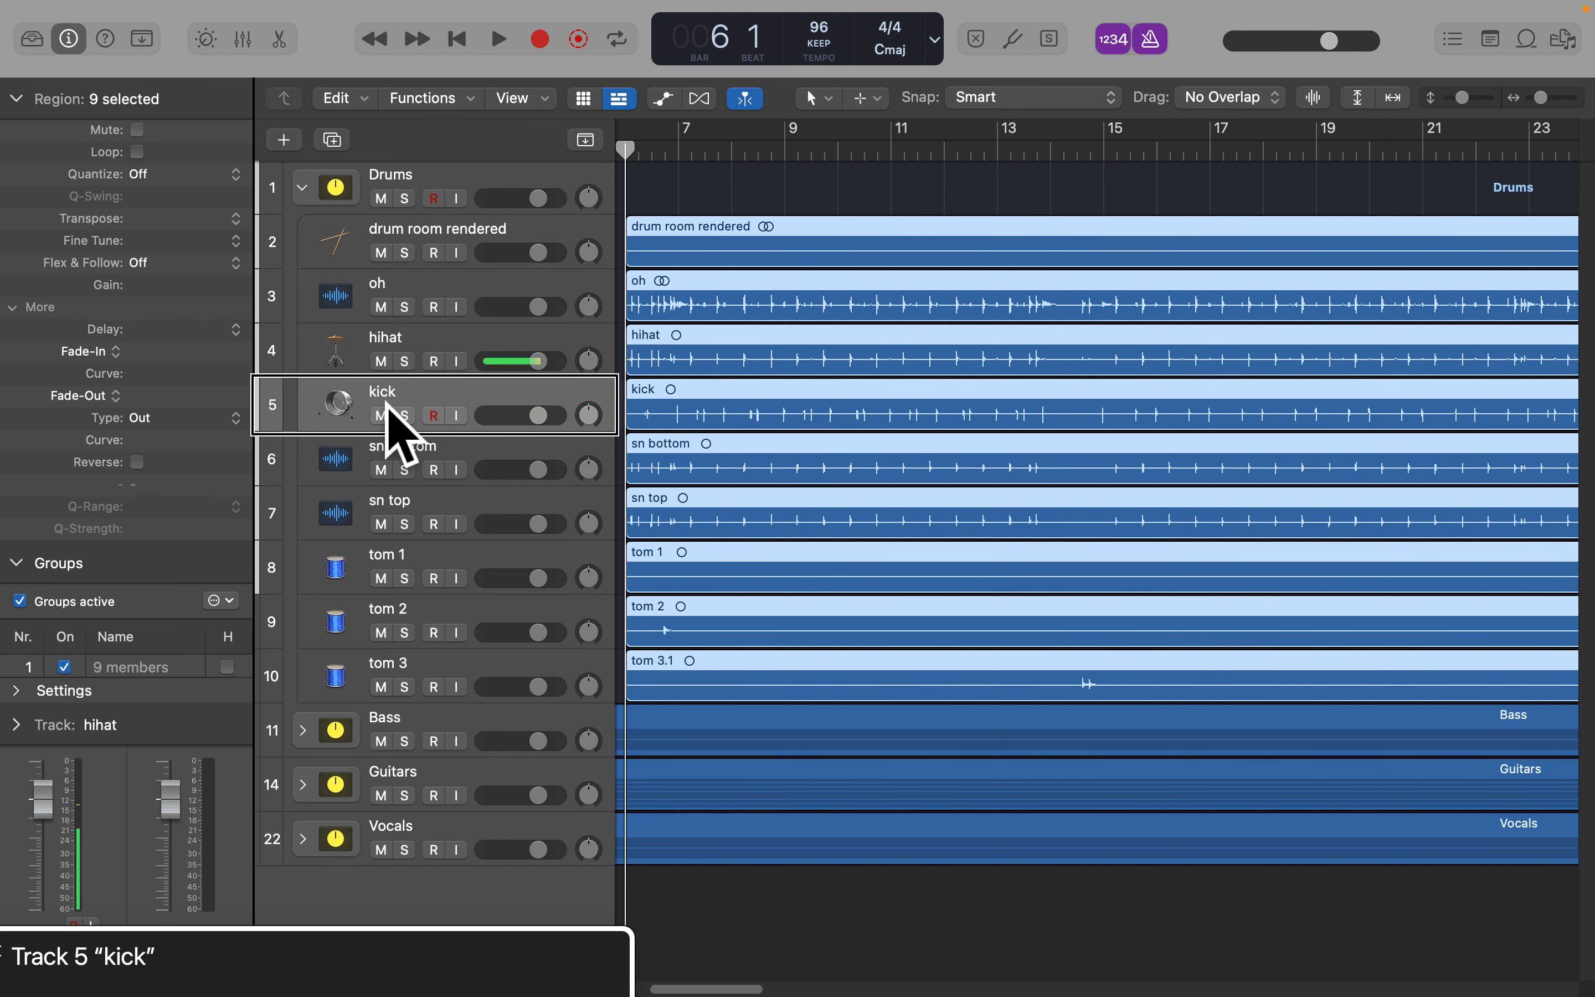
key("shift+Return")
key("Down")
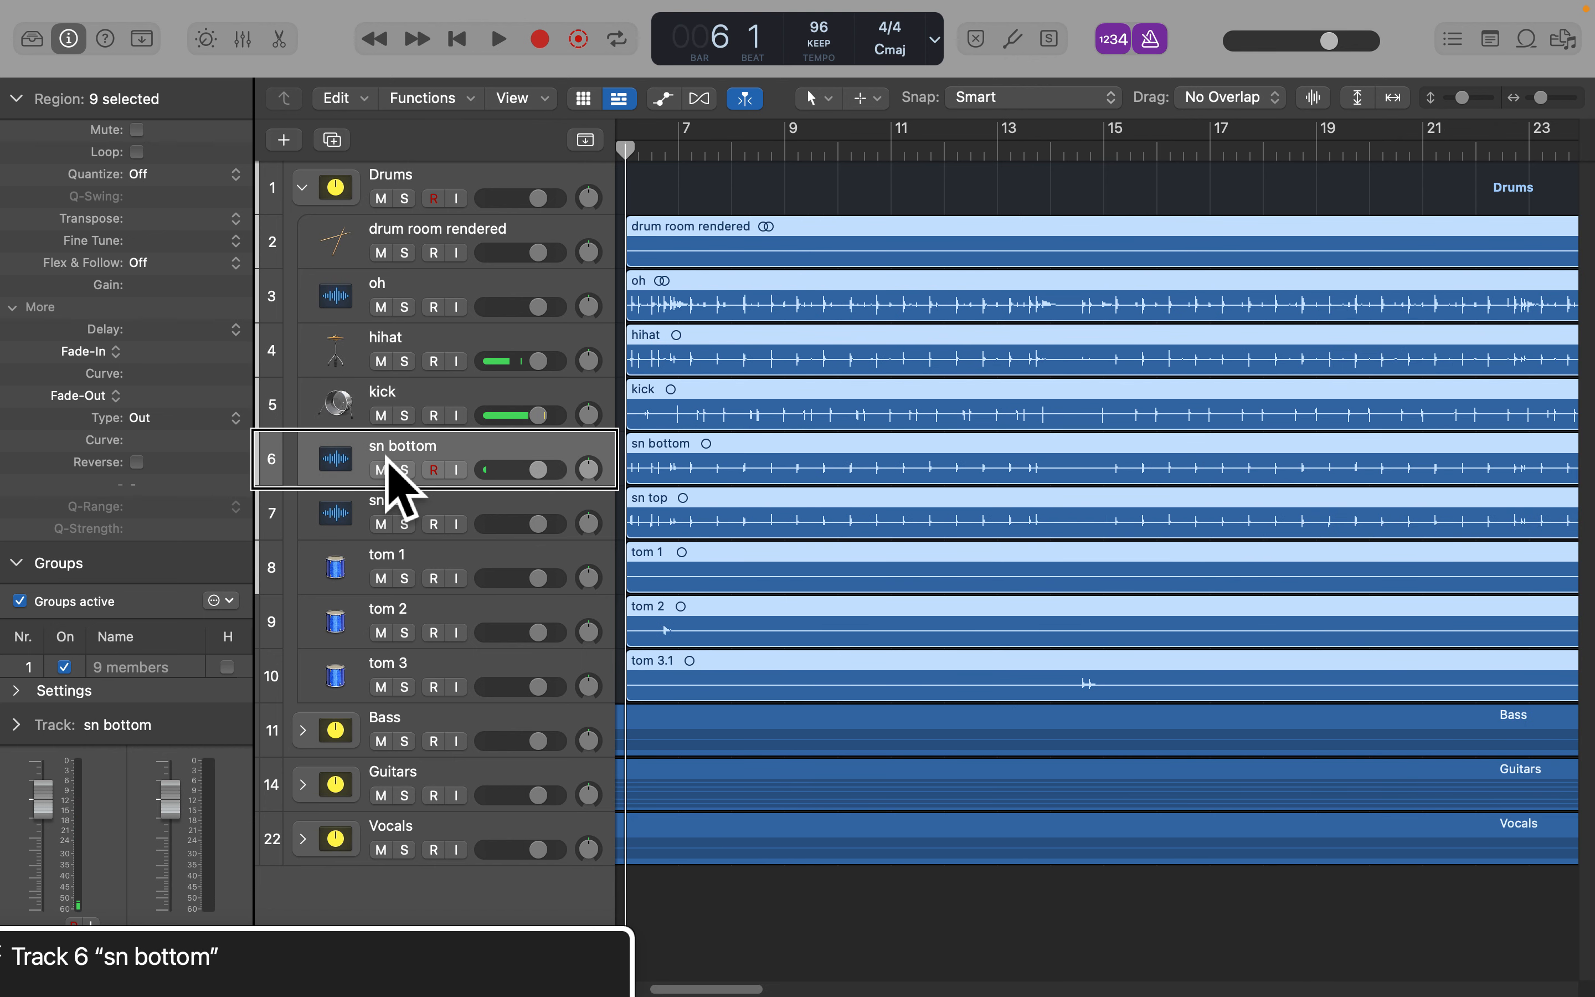
key("alt+Return")
key("shift+Return")
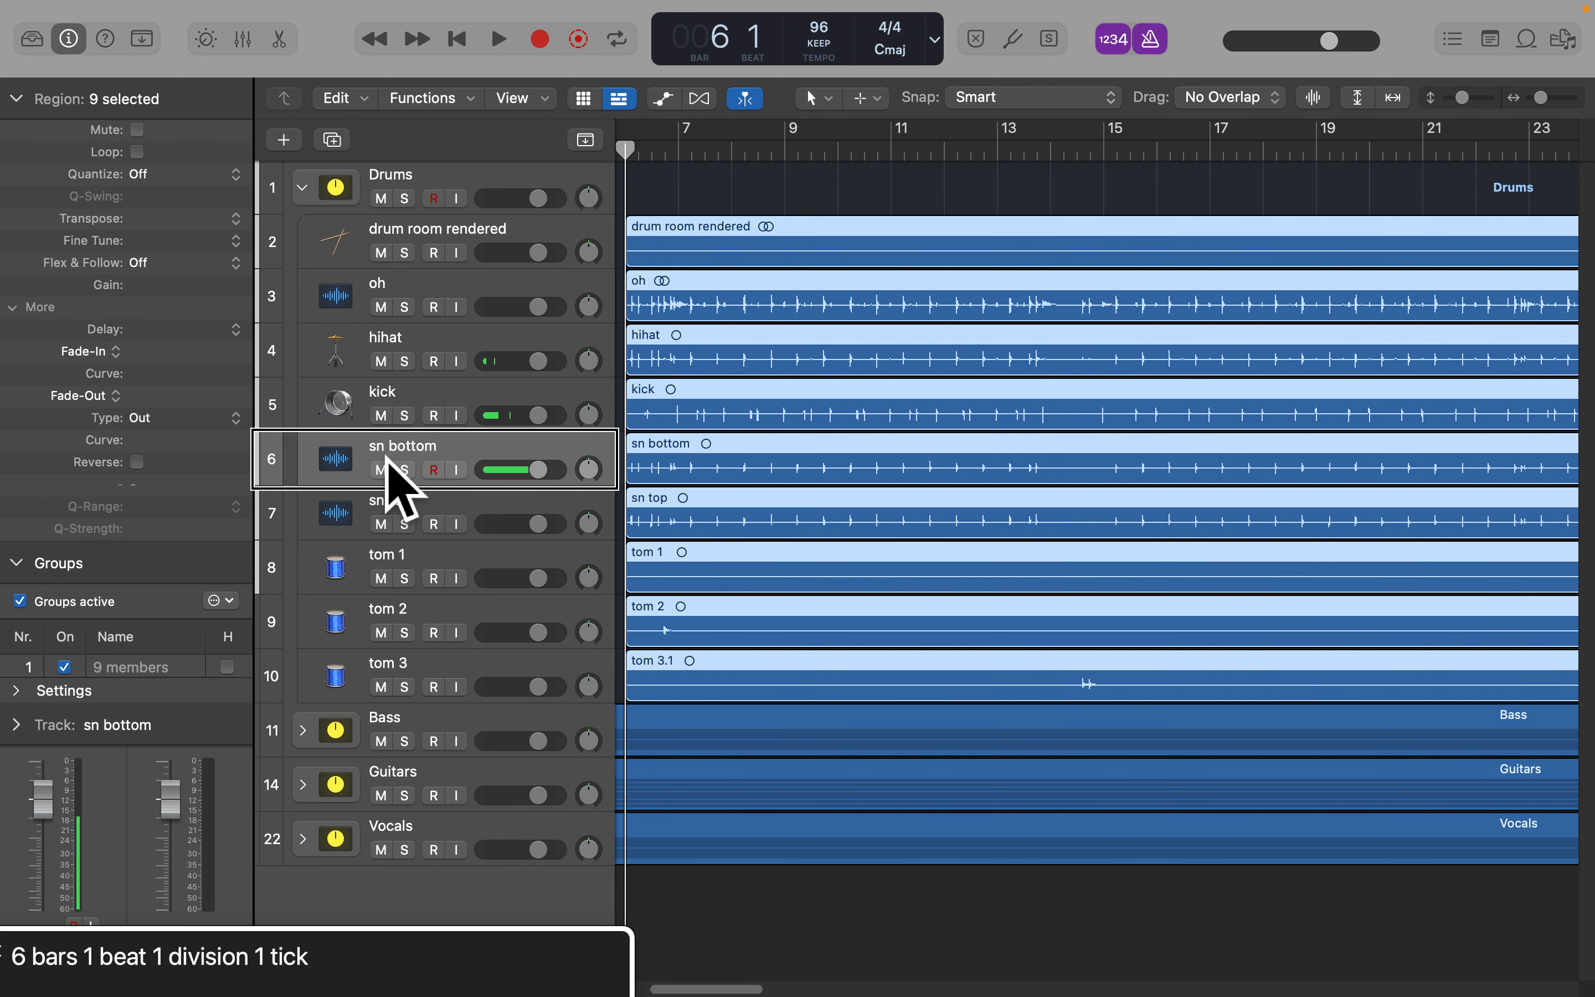
key("Down")
key("alt+Return")
key("shift+Return")
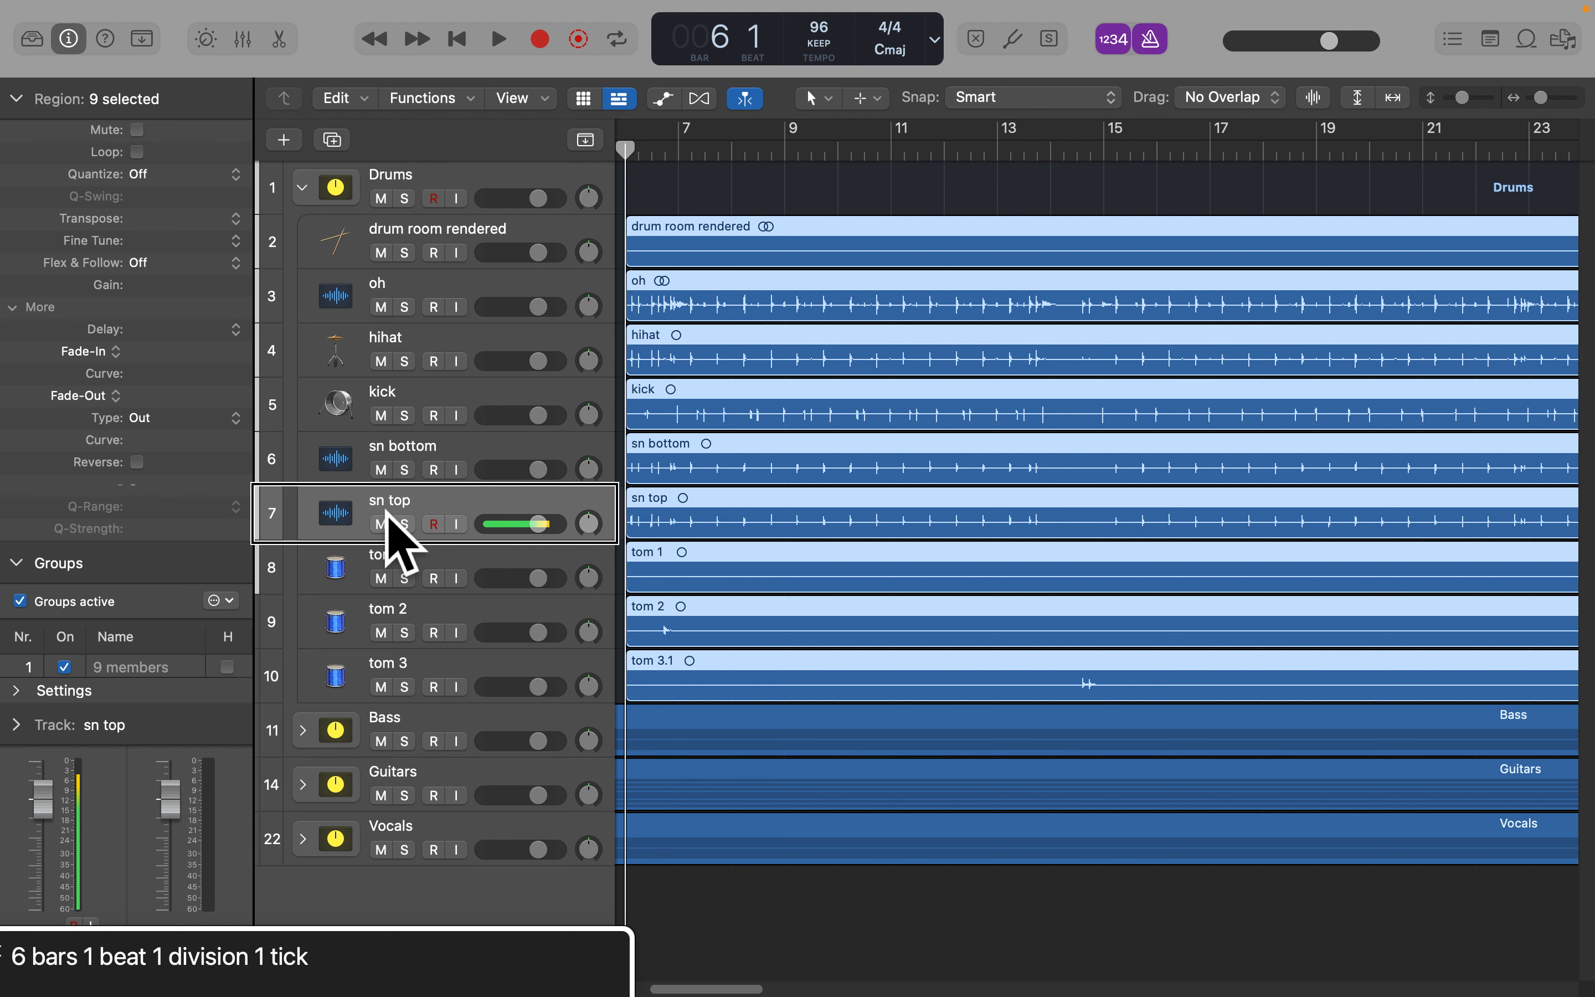
Move the playhead forward through the song to bar 13
key("comma")
key("period")
key("period")
key("period")
key("period")
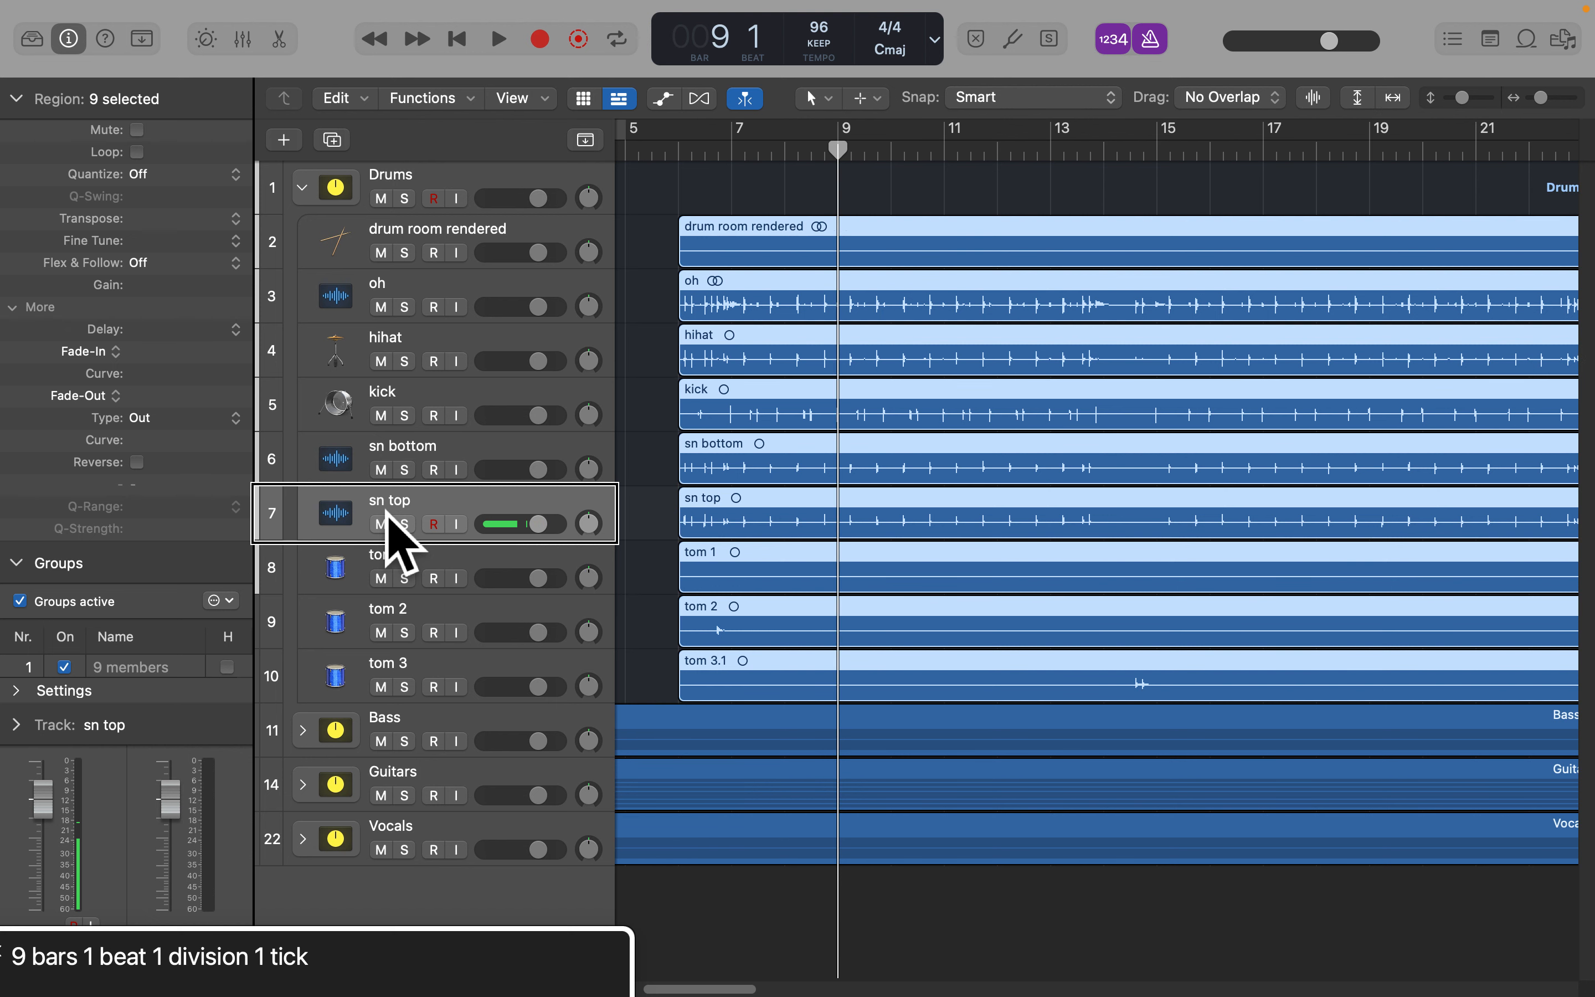
key("period")
key("period")
key("period")
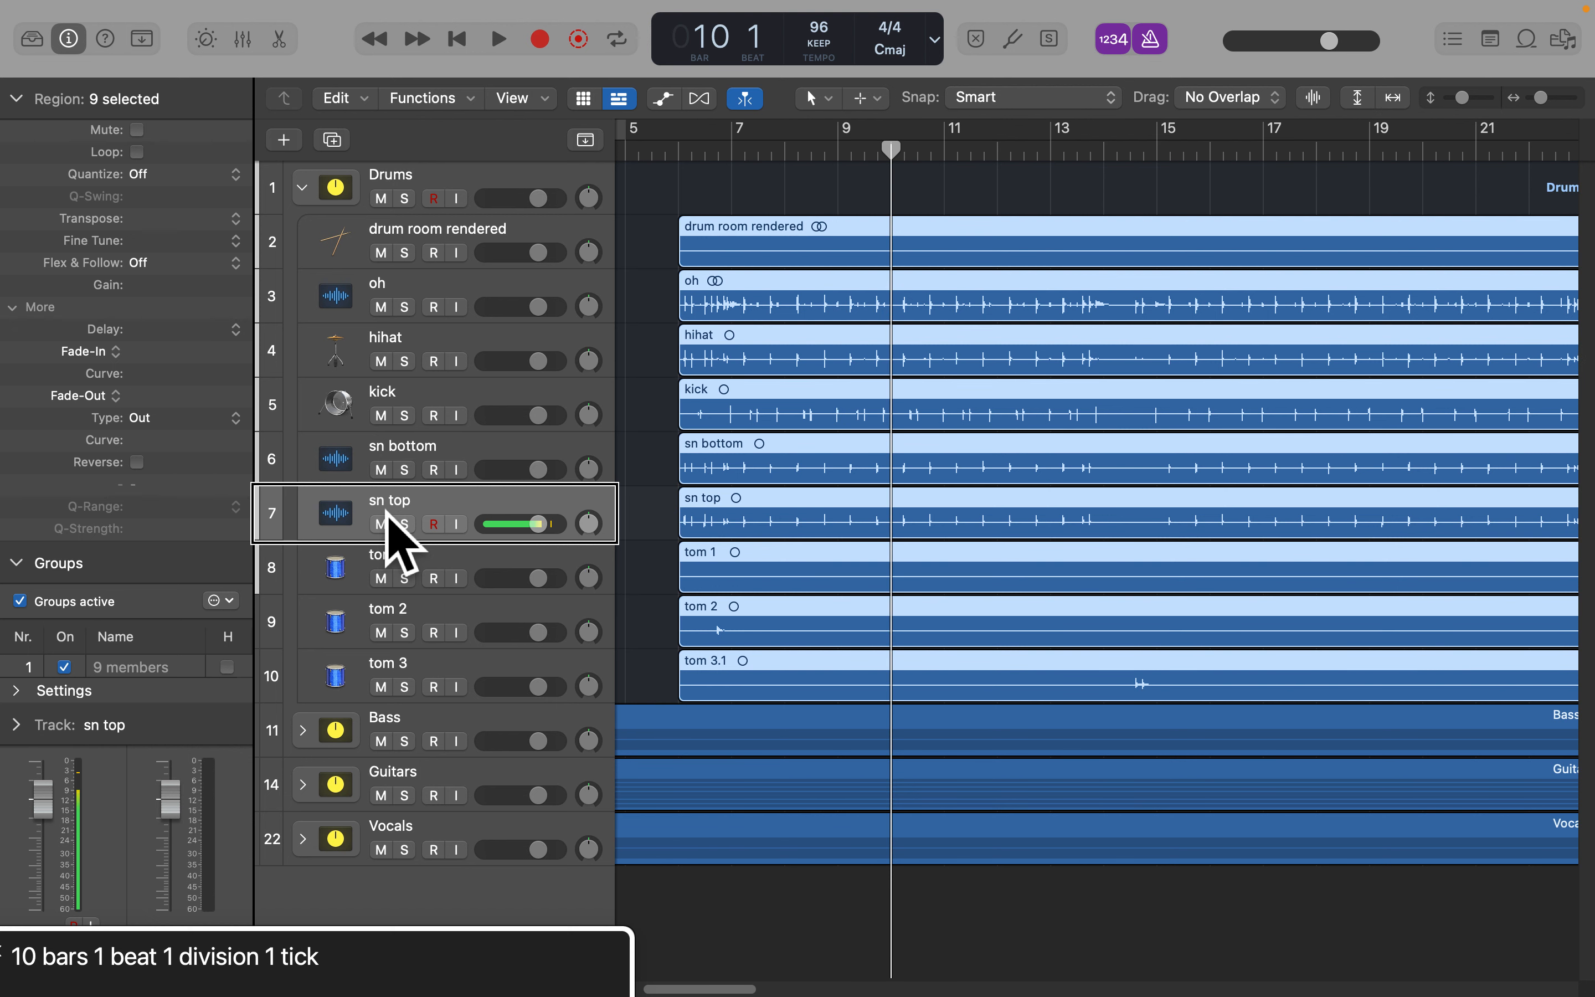
key("period")
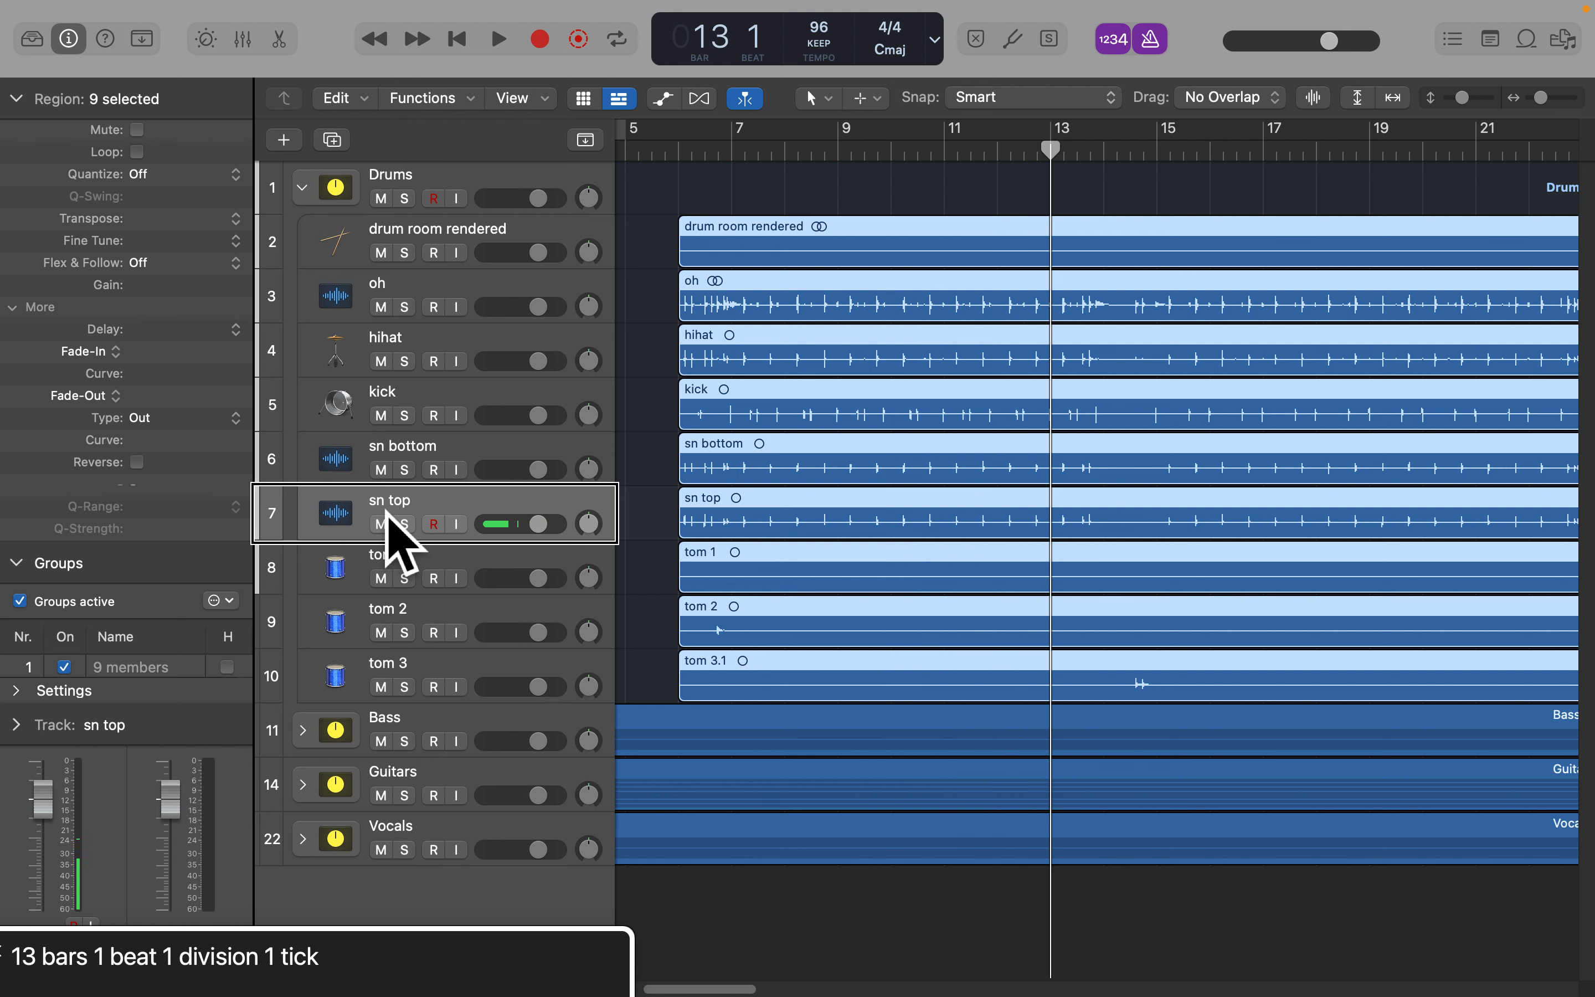
key("period")
key("comma")
Play the song briefly from bar 13 to listen to the drum part there
key("space")
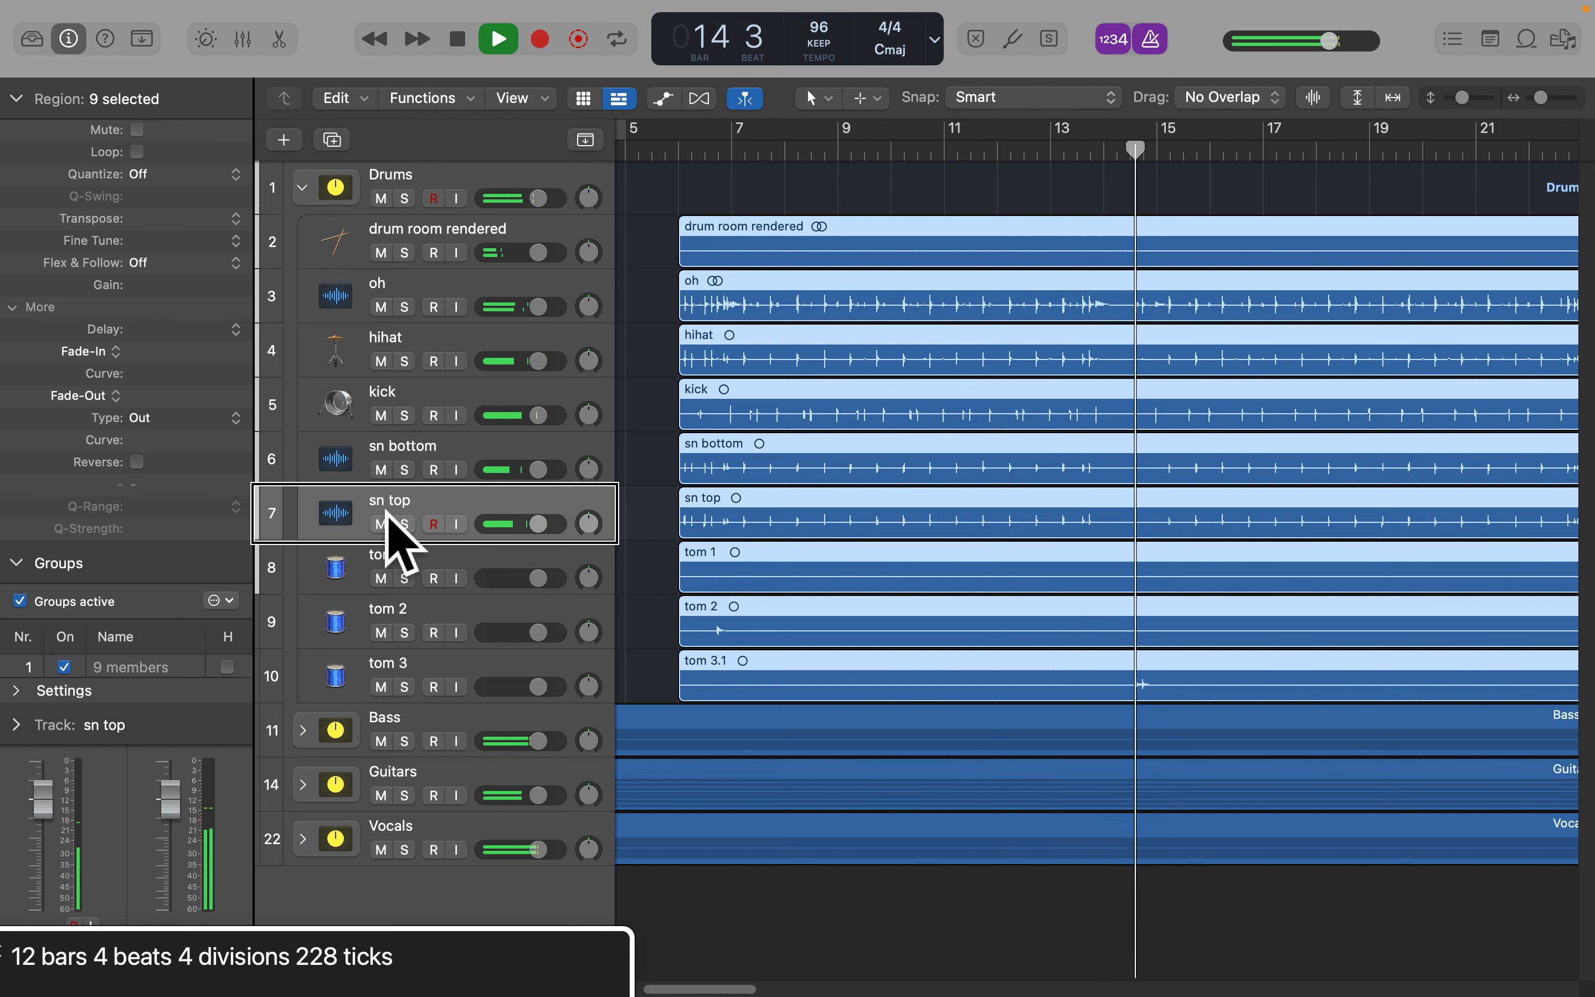
key("space")
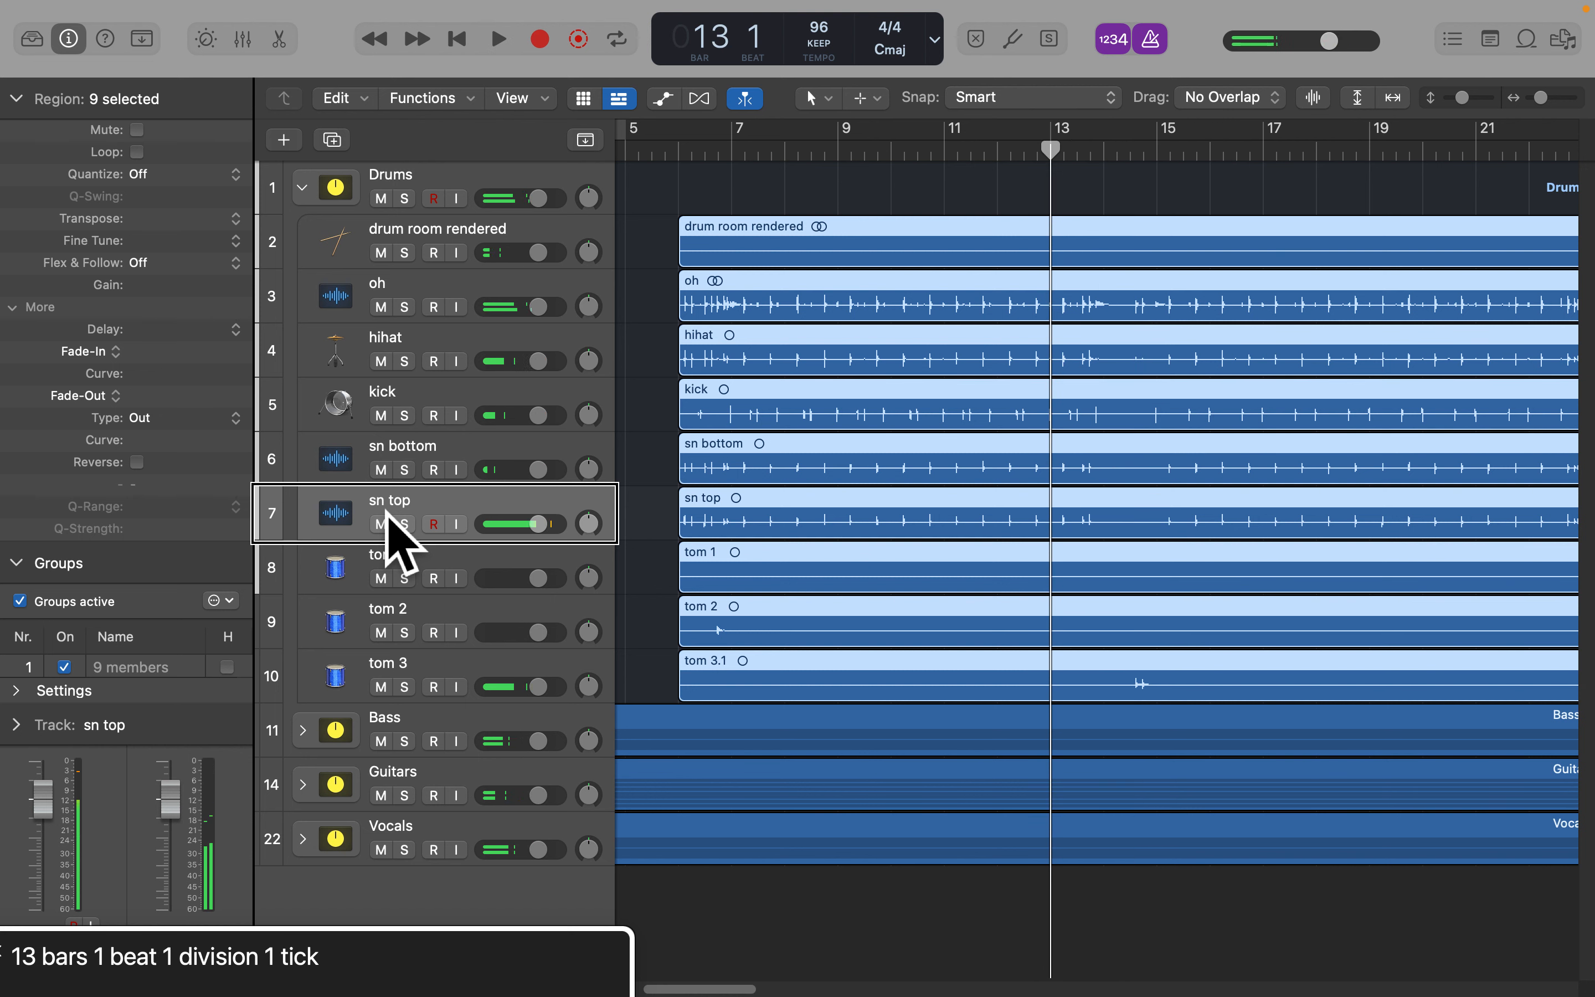
key("space")
key("space")
Create markers at bars 13 and 14, and return the playhead to bar 13
key("alt+apostrophe")
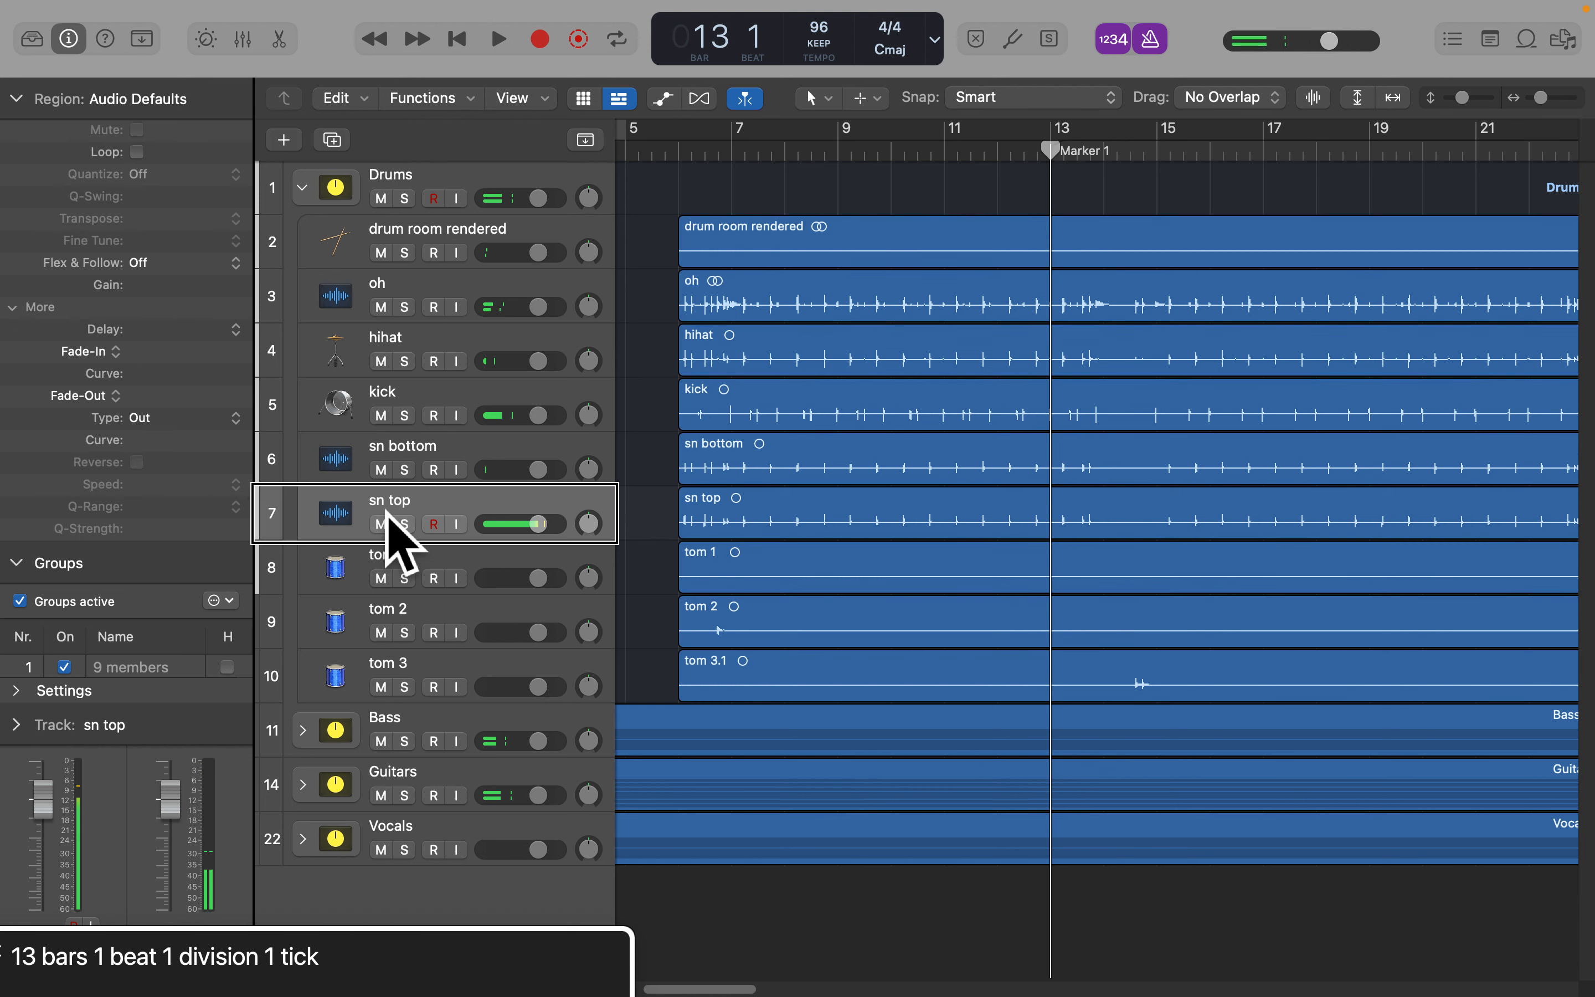
key("period")
key("alt+apostrophe")
key("comma")
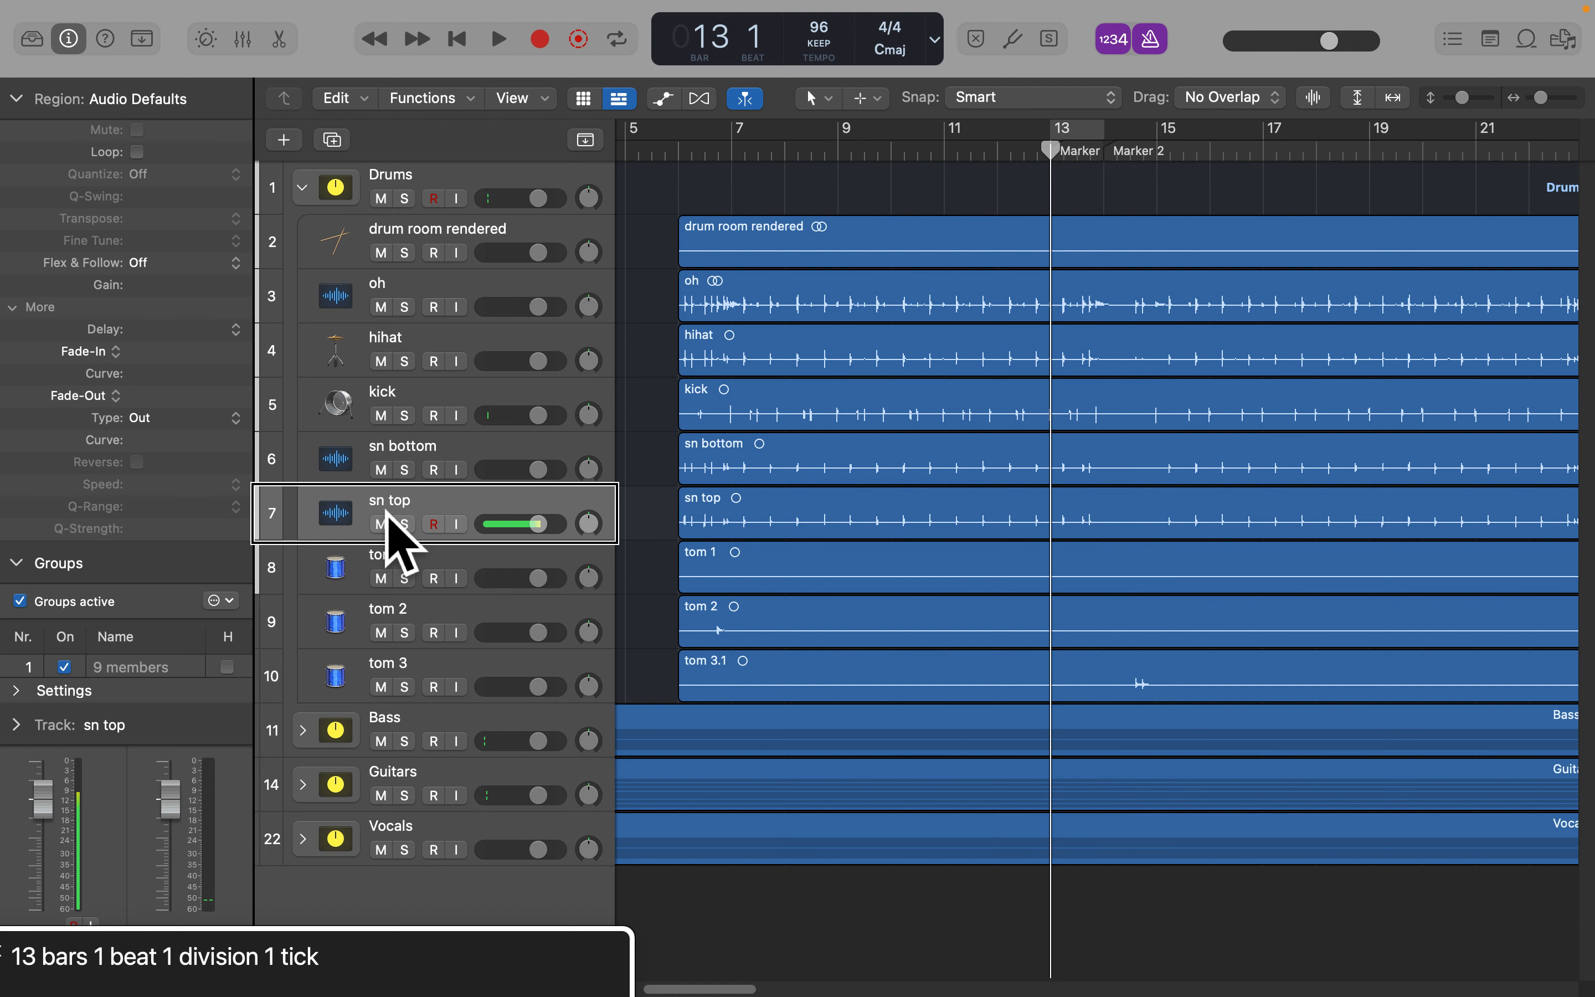
key("period")
key("comma")
Try to split the drum regions at bar 13
key("super+t")
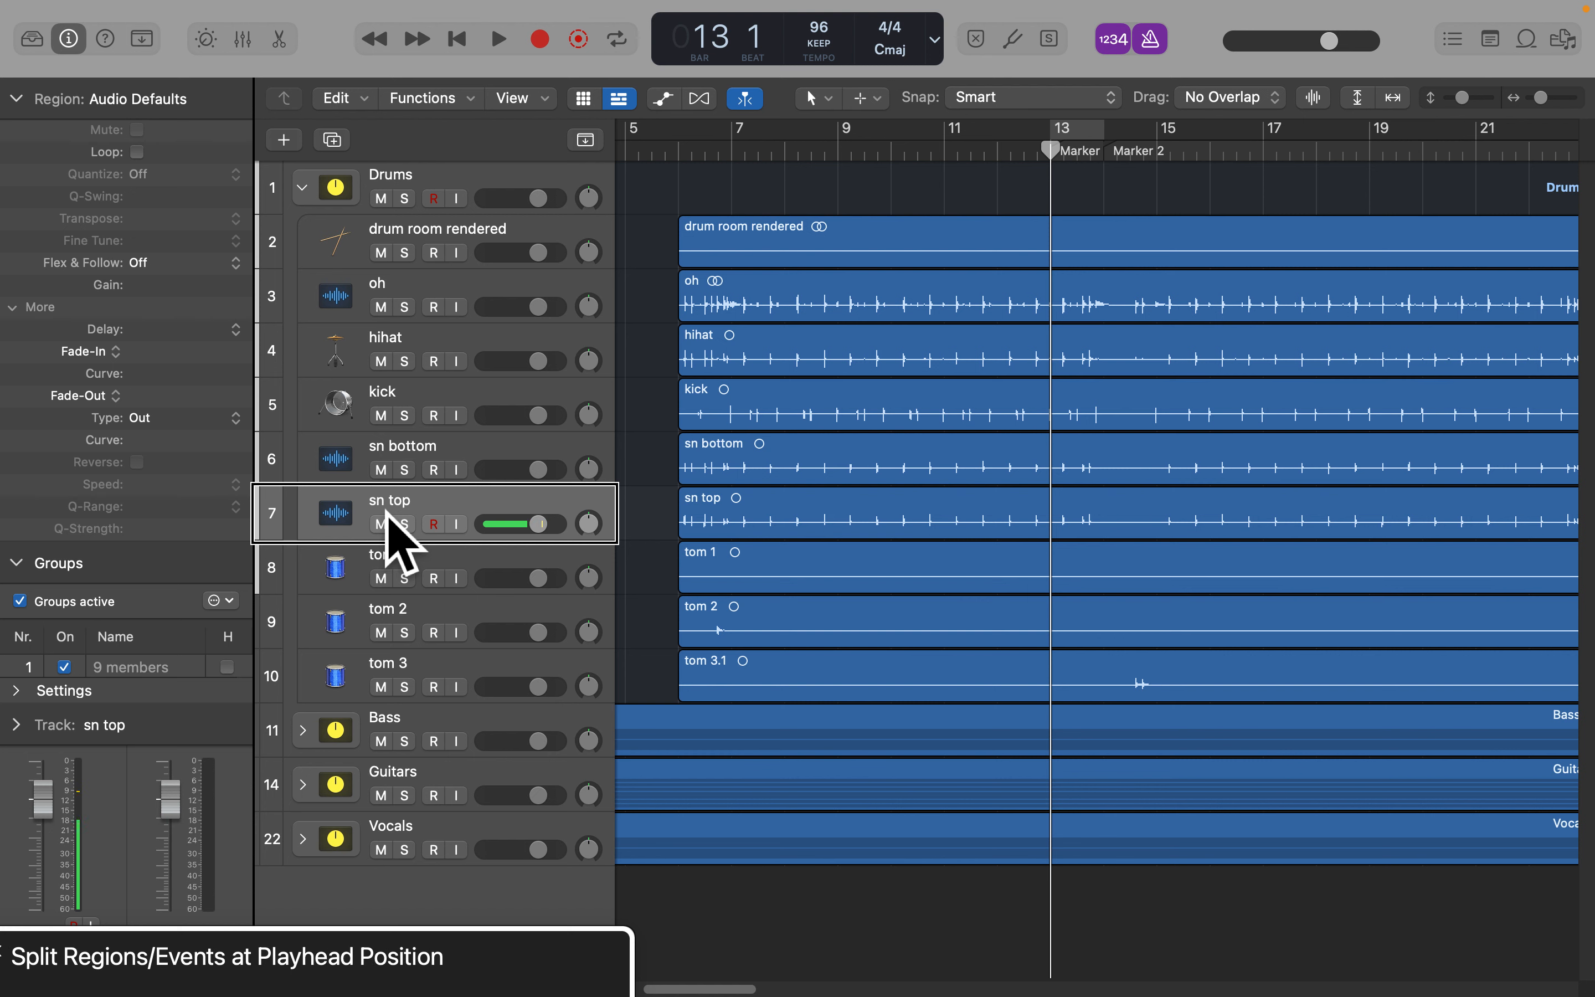
key("Up")
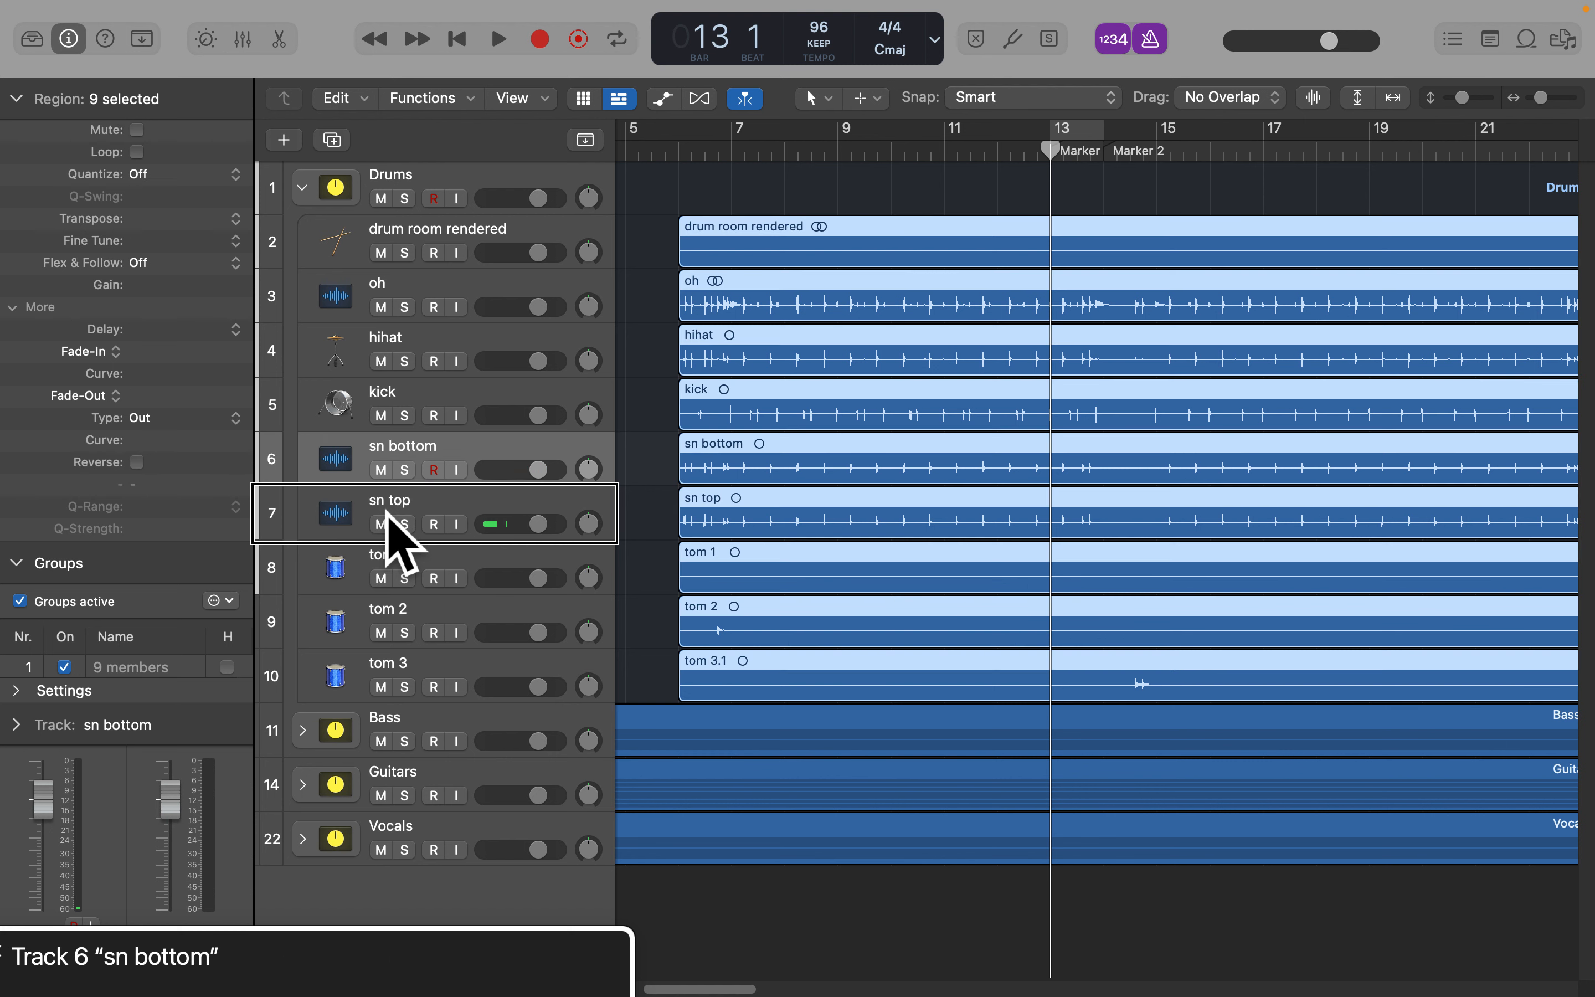
key("alt+Return")
key("ctrl+Return")
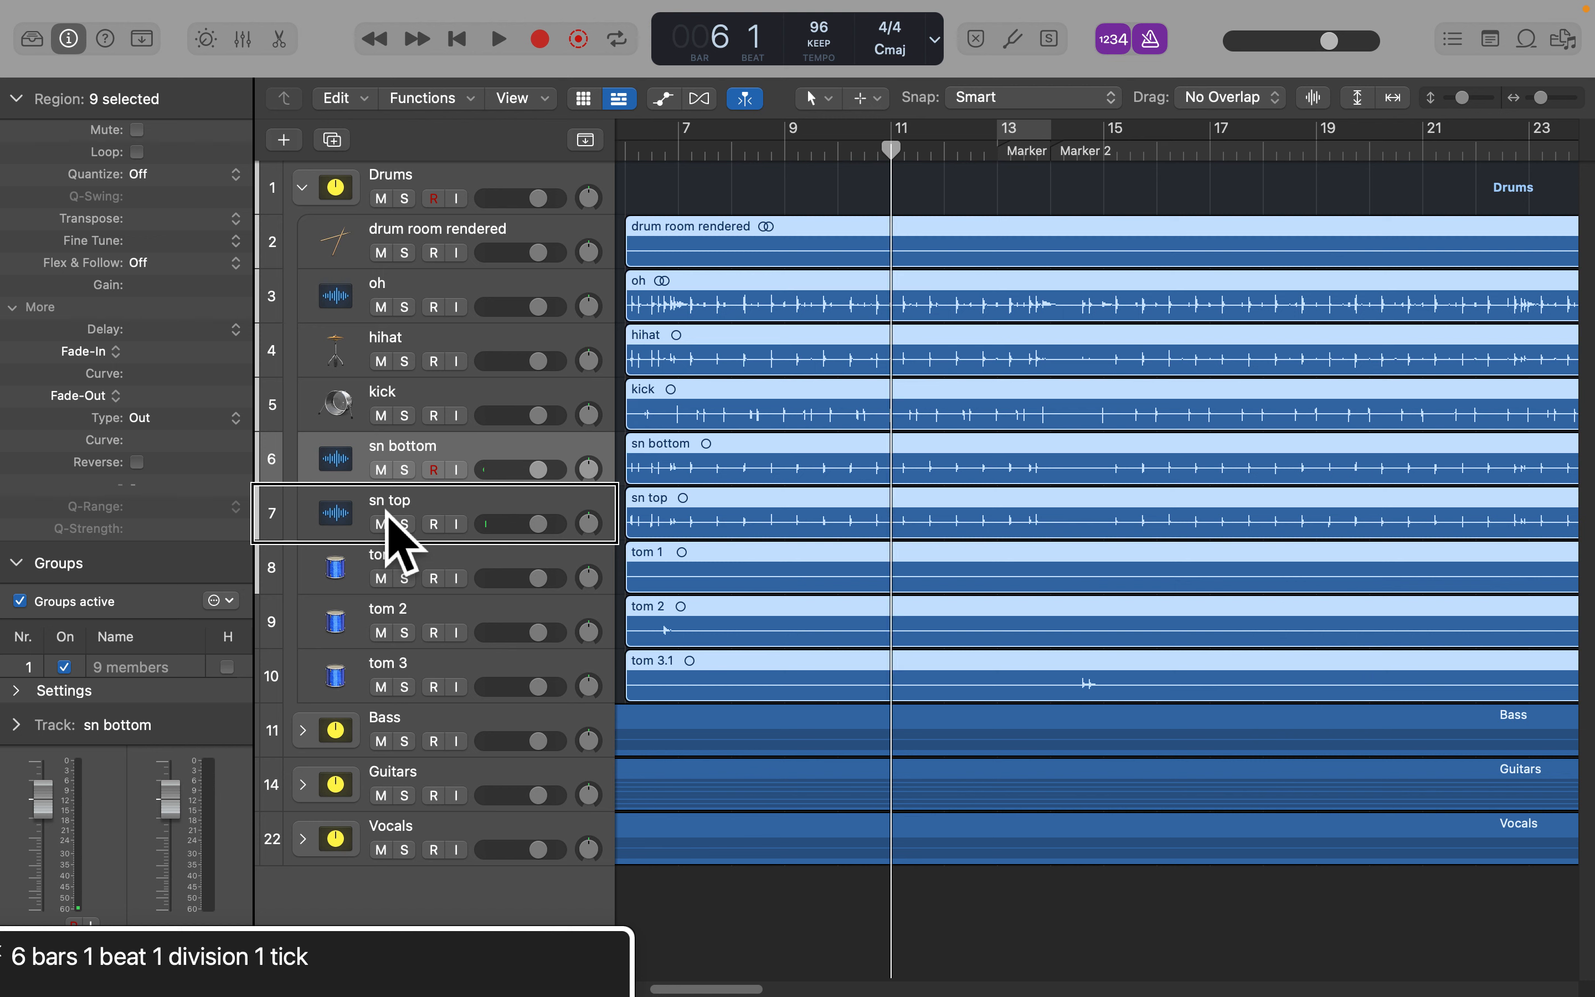
key("alt+shift+d")
key("alt+period")
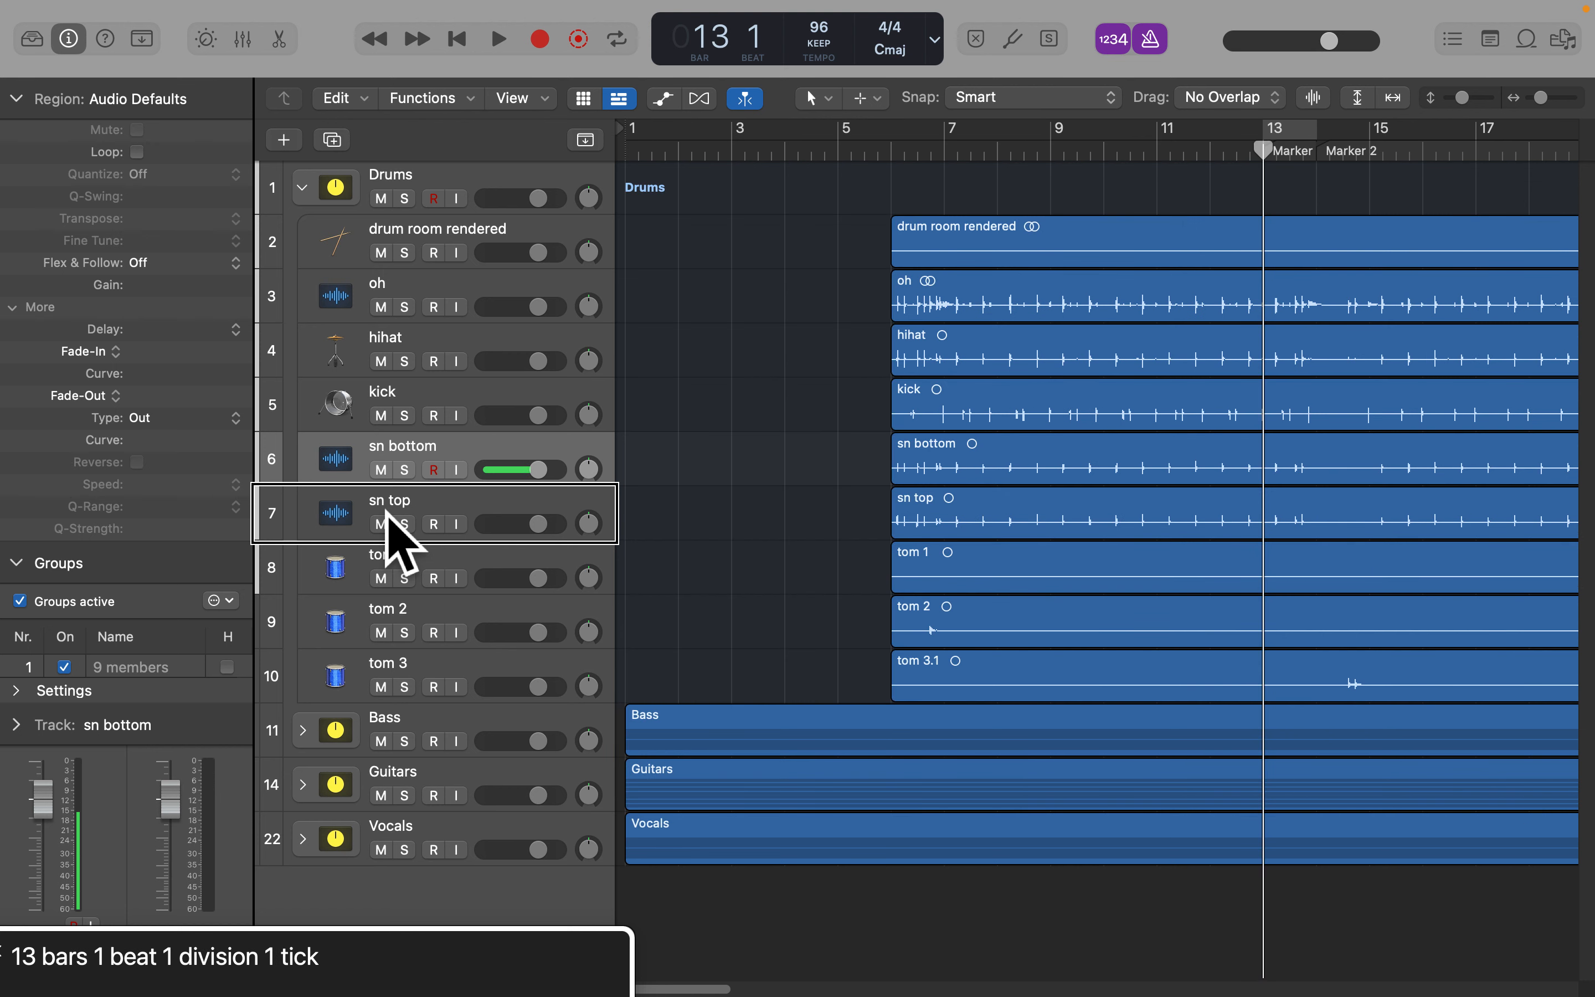
key("super+t")
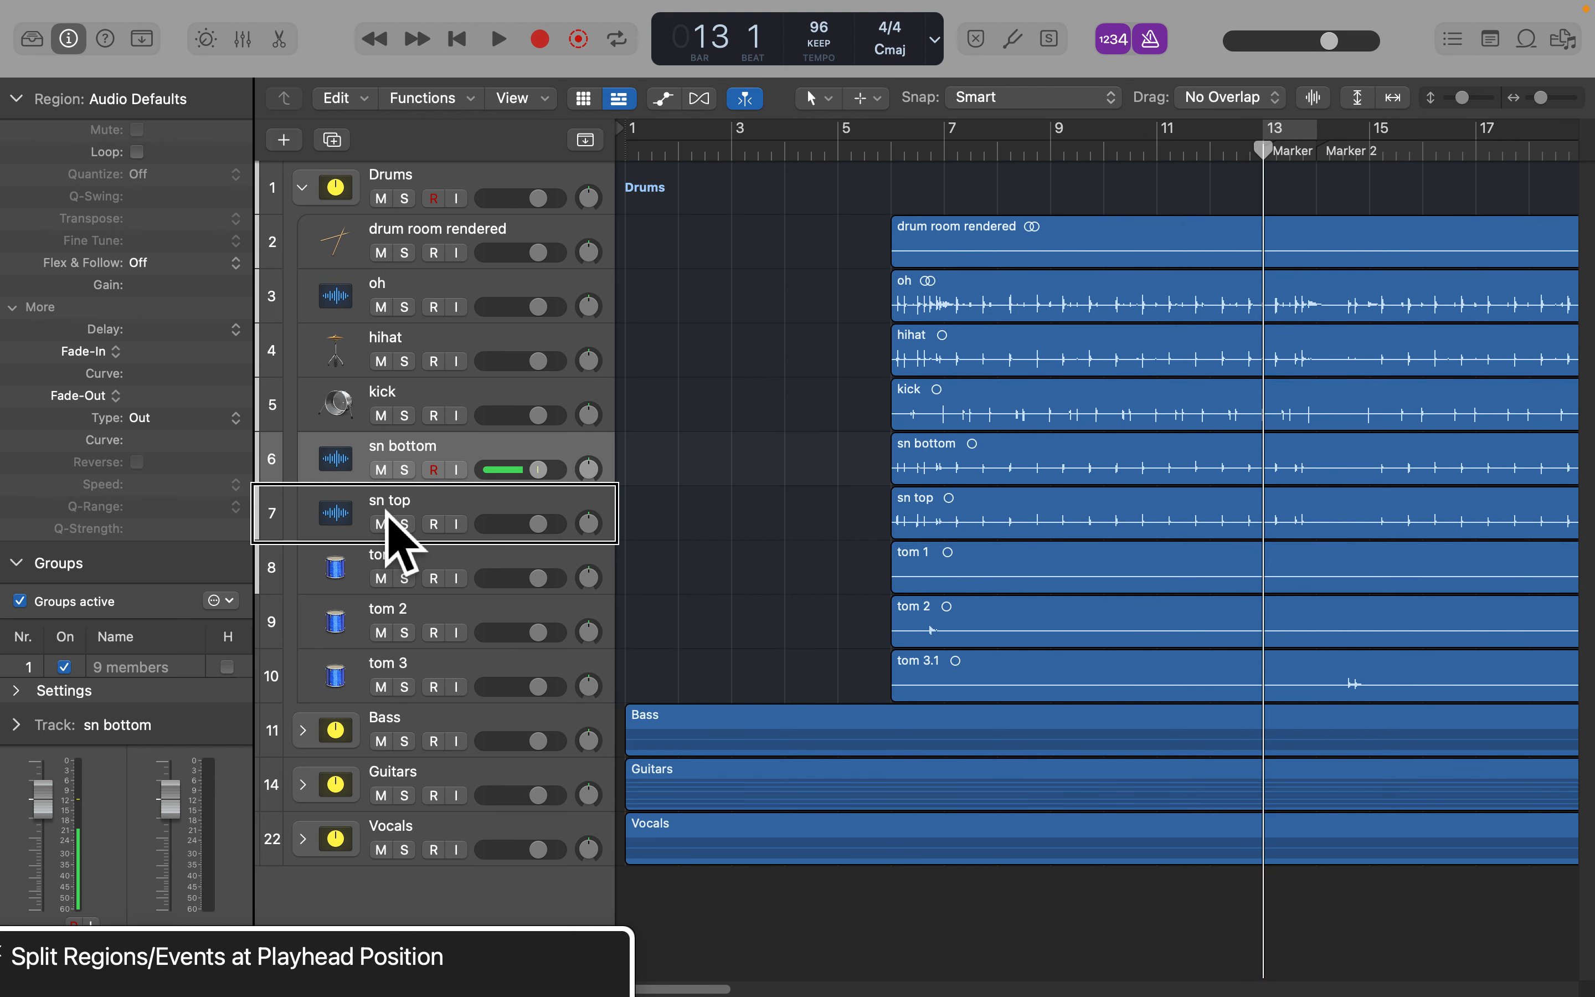
Select the tom 1 track with its grouped regions and split all nine drum regions at bar 13
left_click(387, 518)
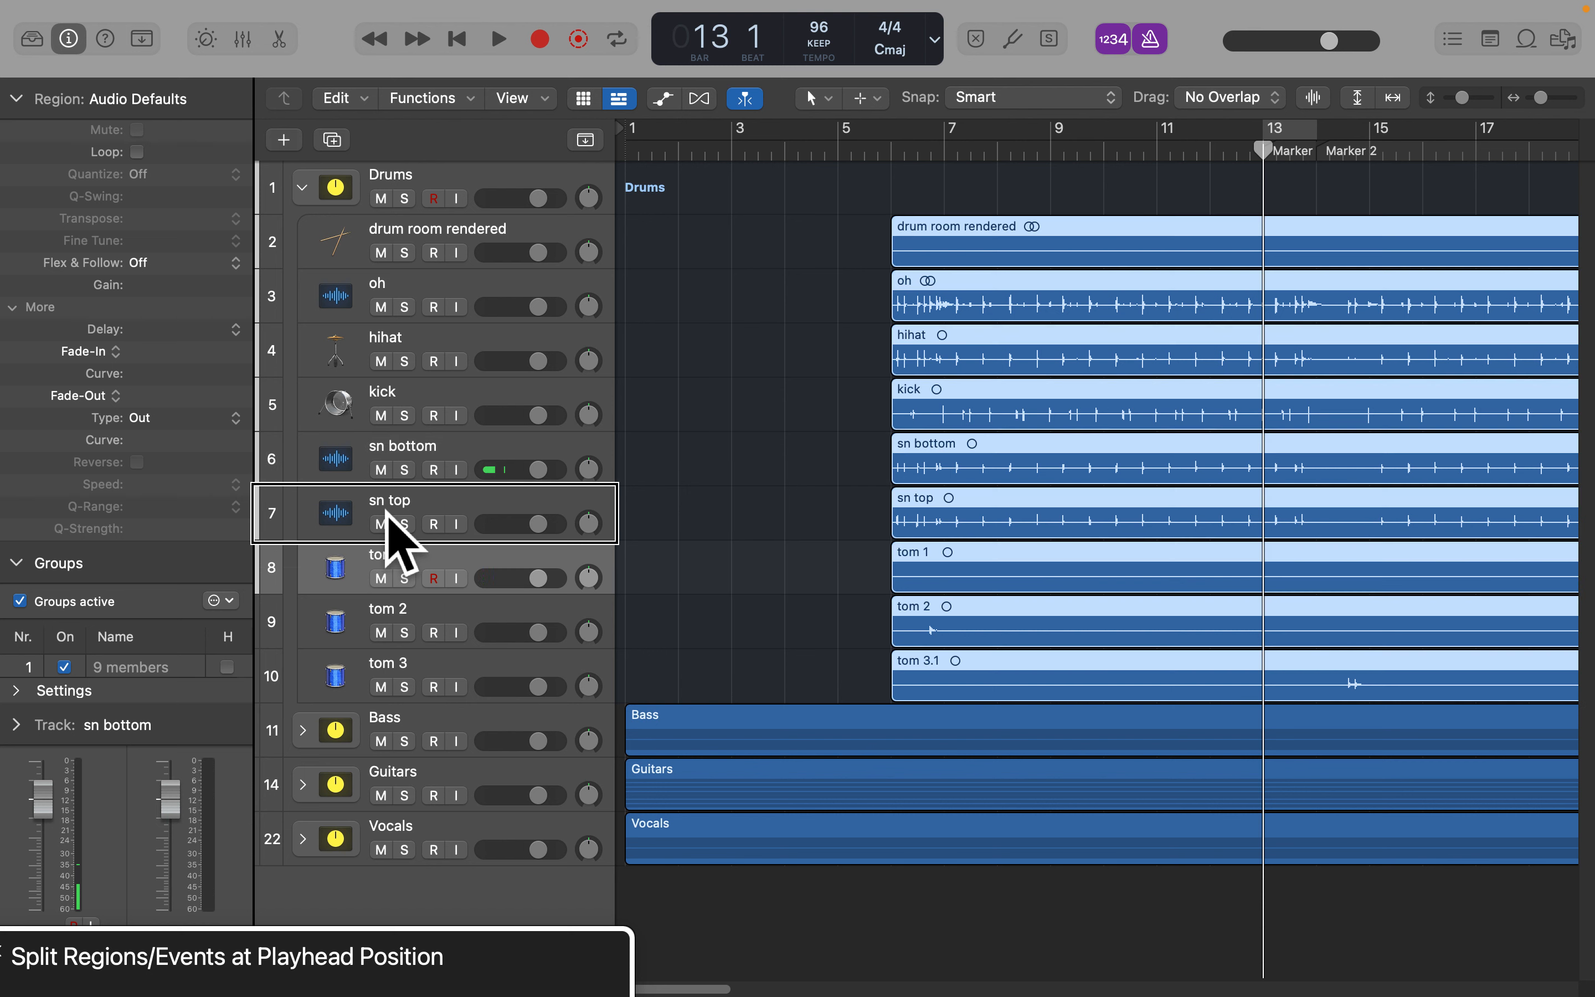
left_click(389, 568)
key("alt+period")
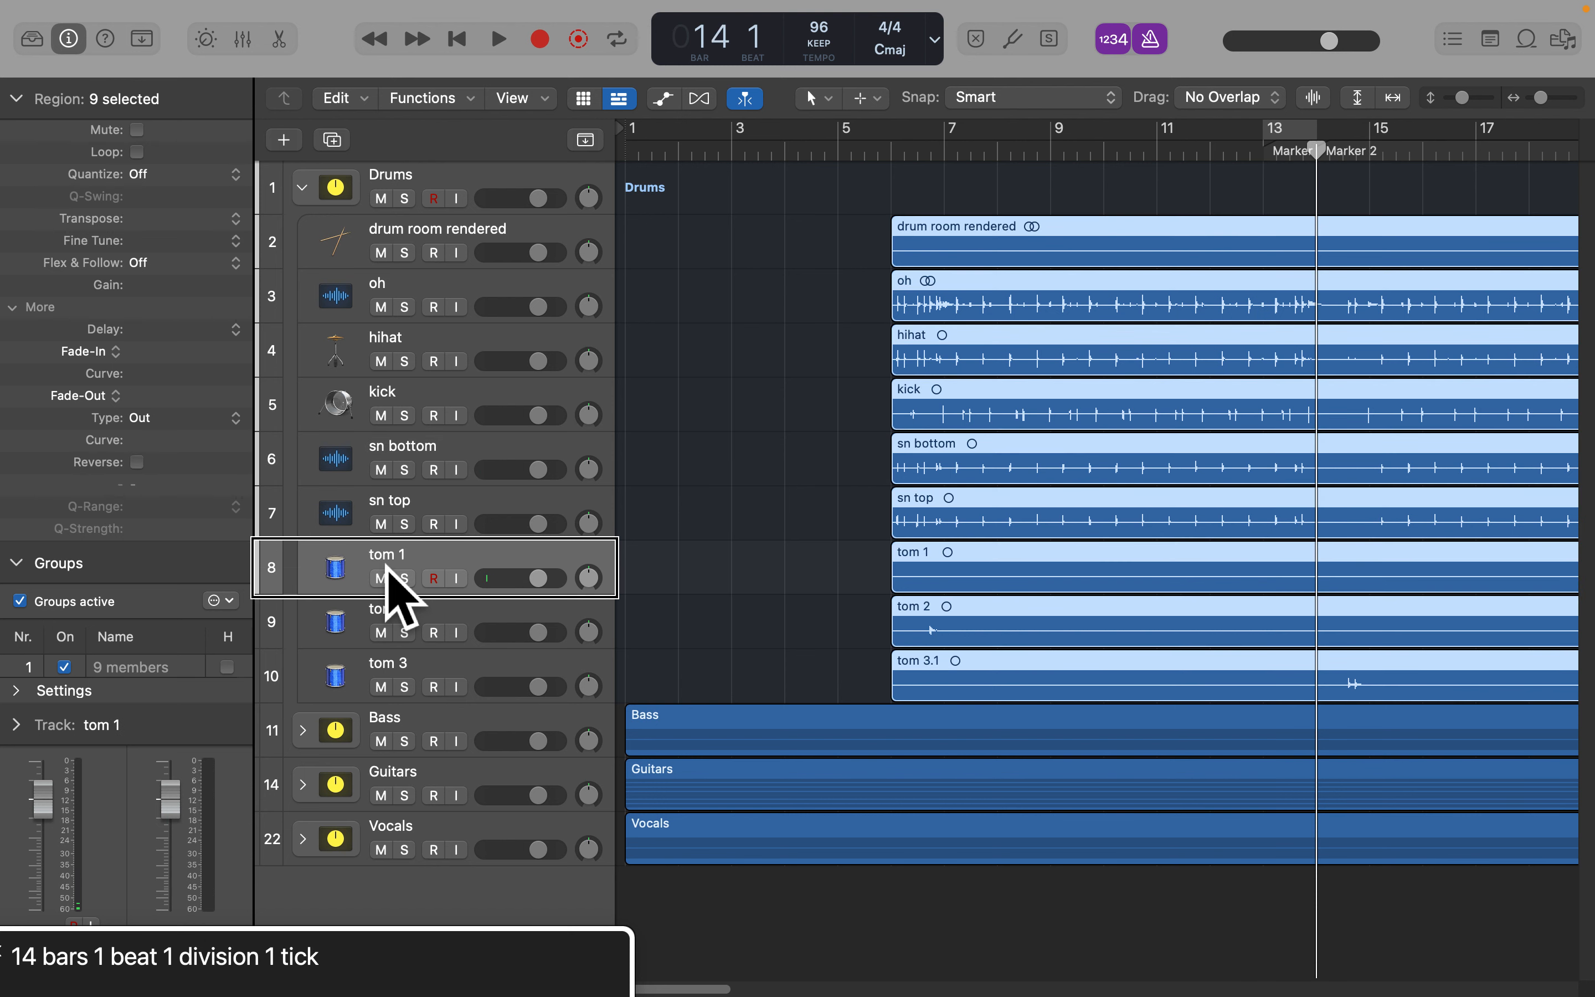
key("alt+comma")
key("super+t")
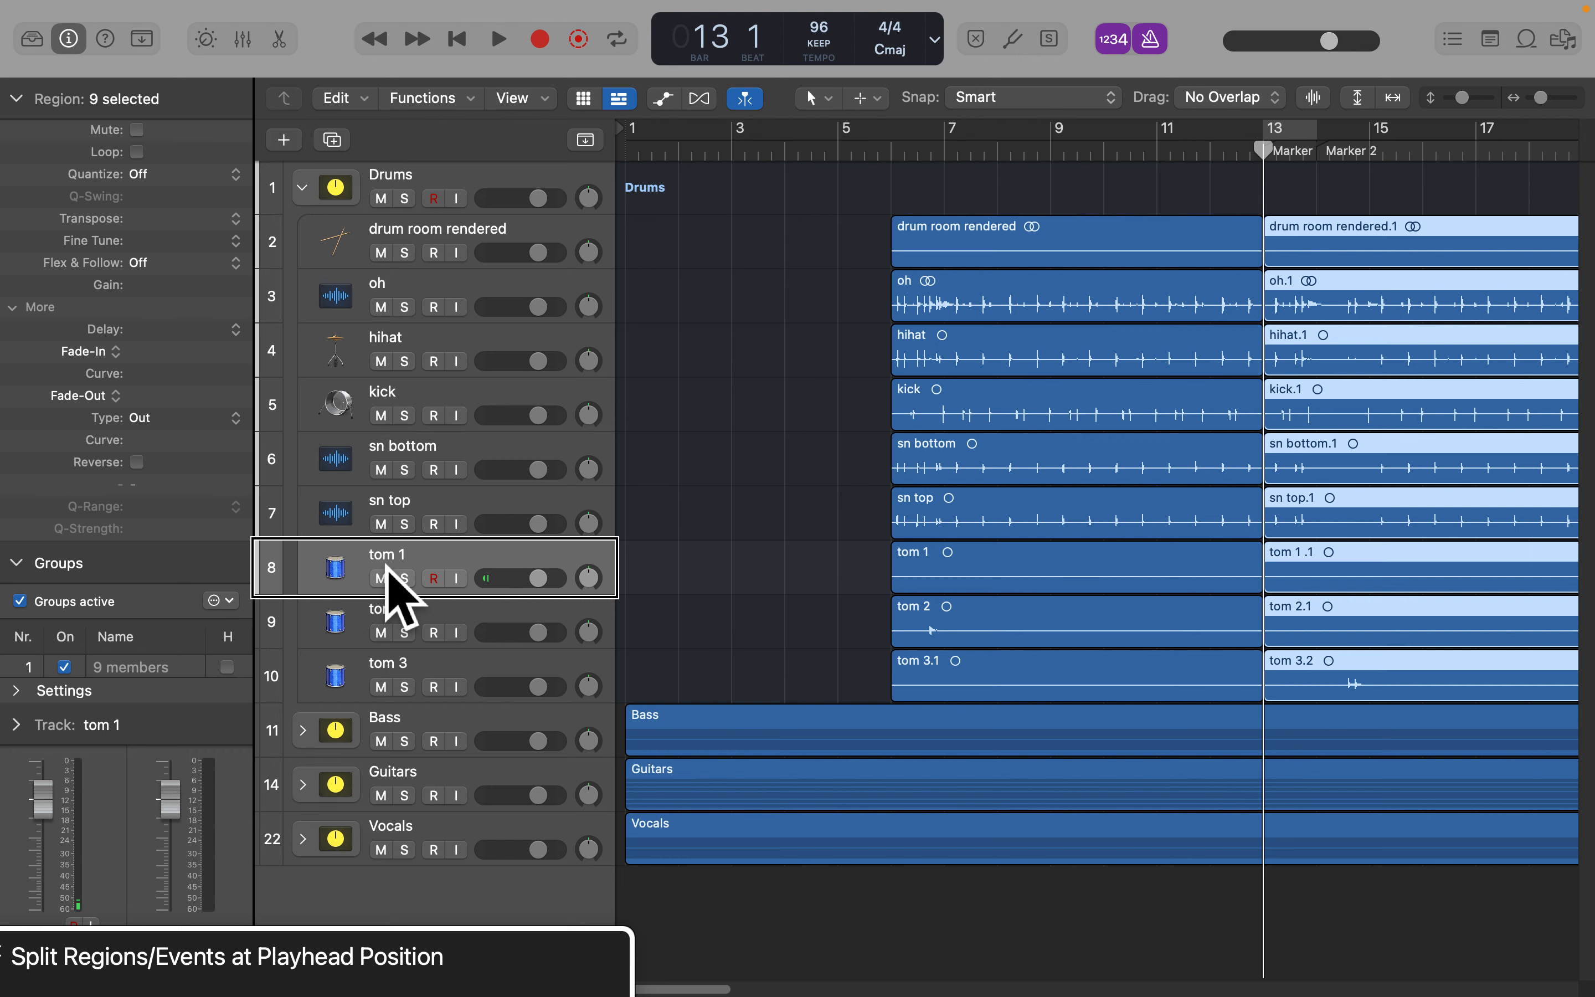
Check the region boundaries at bar 13 from the tom 1 and drum room rendered tracks
key("alt+Return")
key("ctrl+Return")
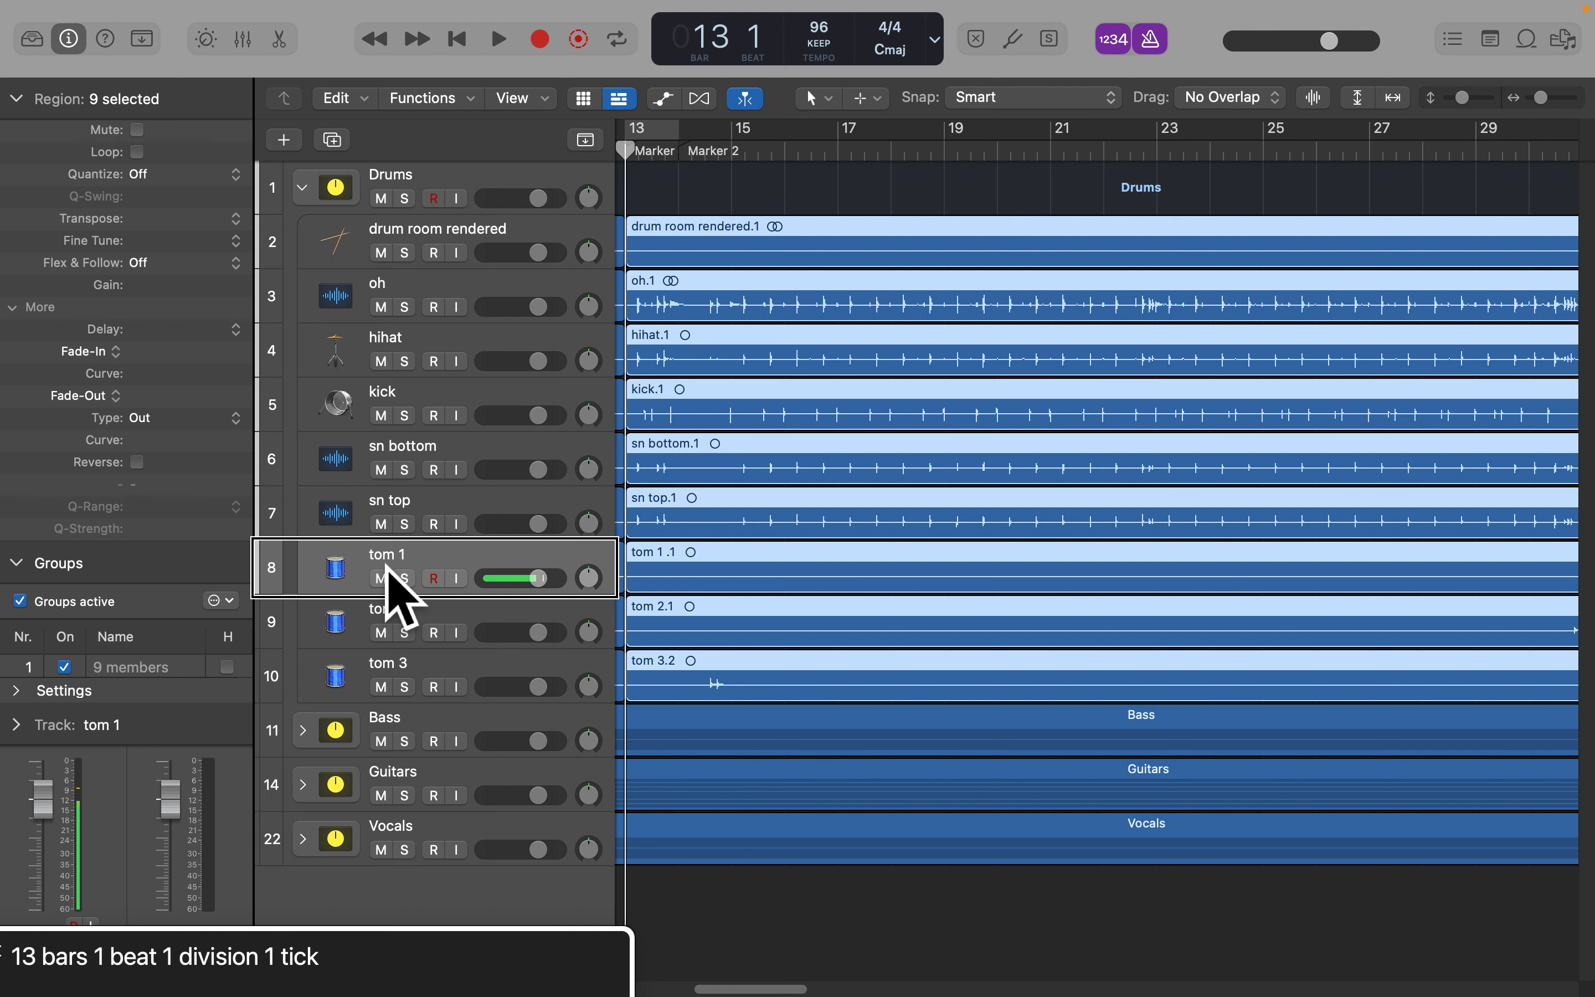
left_click(385, 190)
left_click(387, 242)
scroll(388, 243, "left", 5)
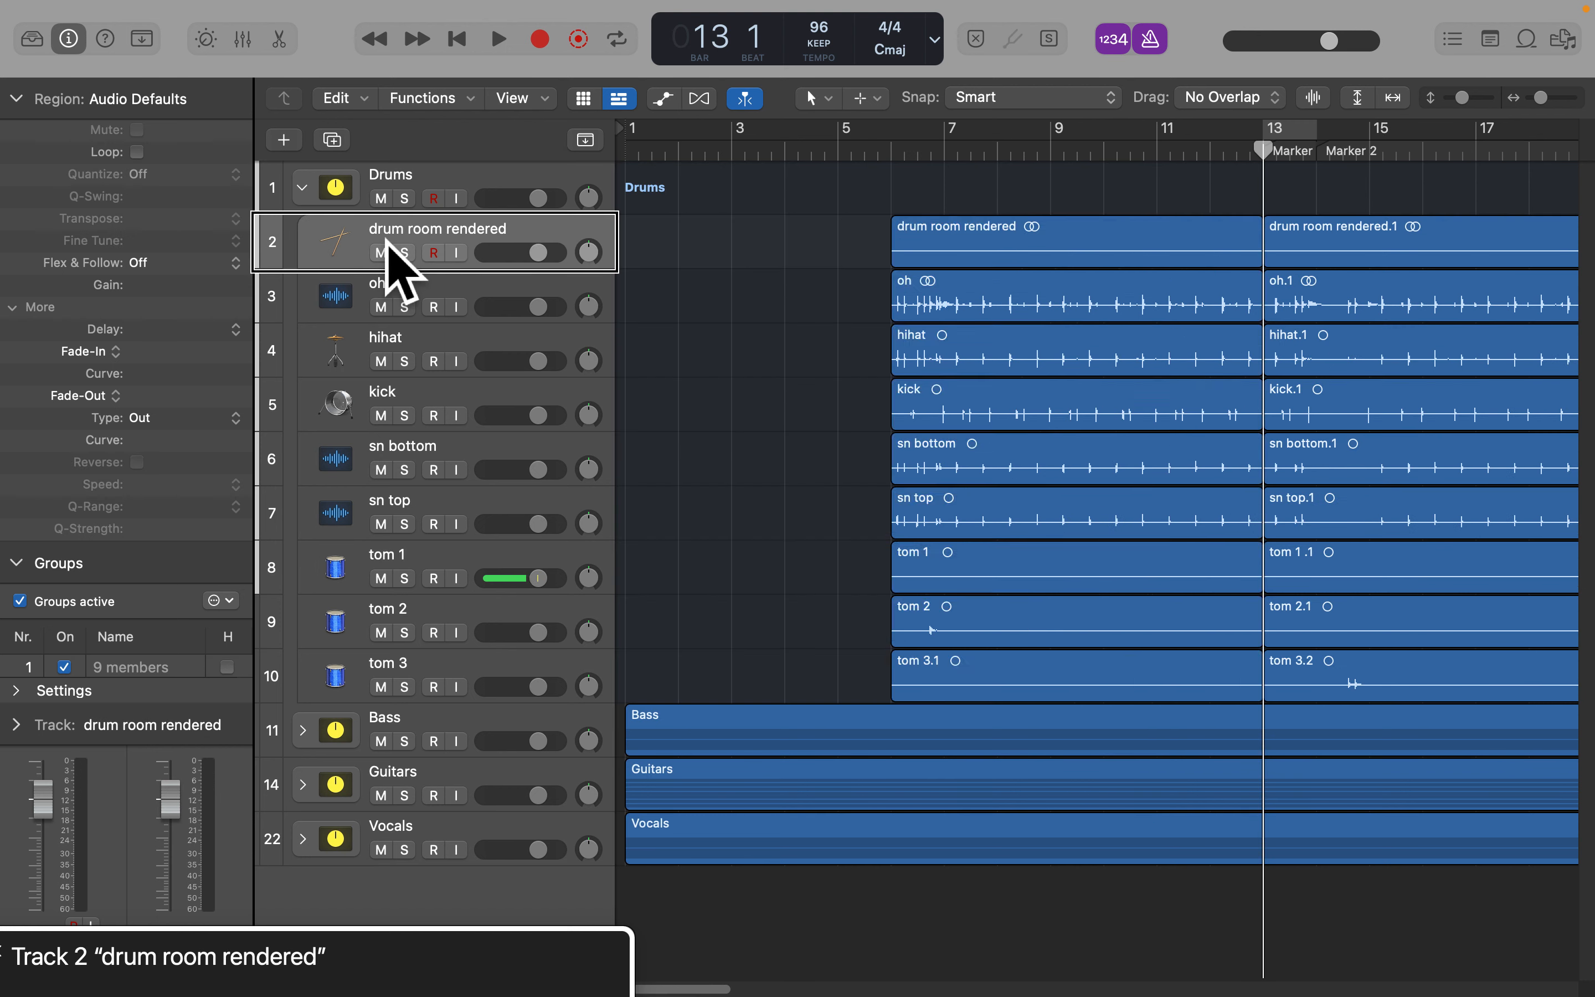
key("shift+Return")
key("ctrl+Return")
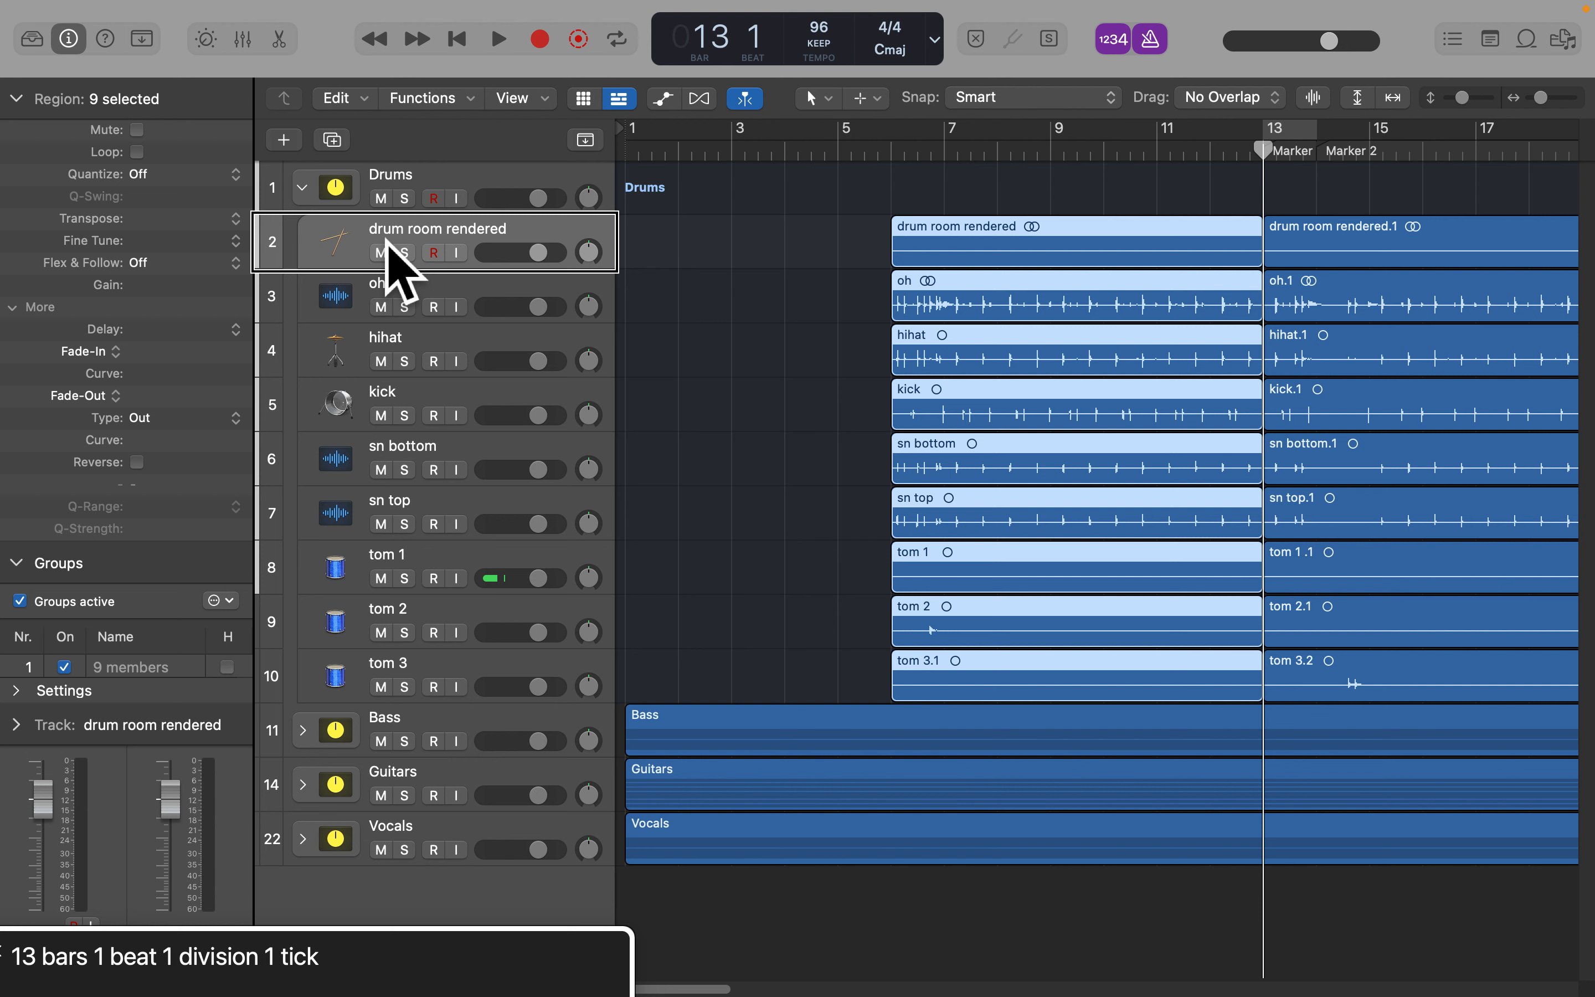
Try to split the drum regions at bar 14
key("period")
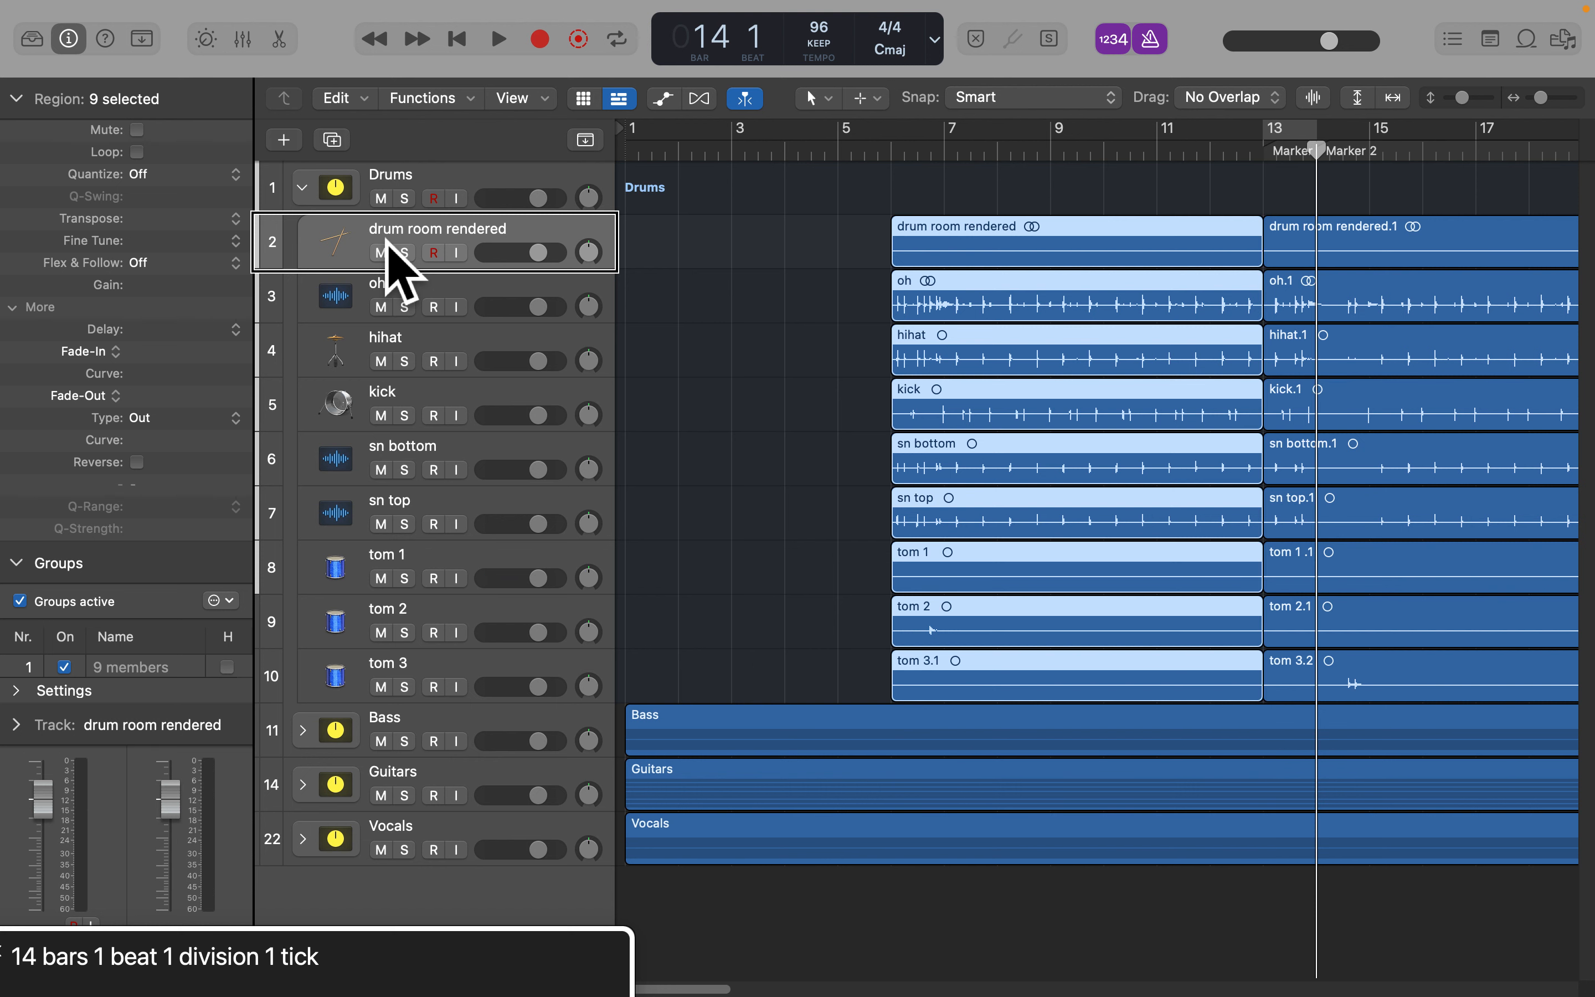
key("super+t")
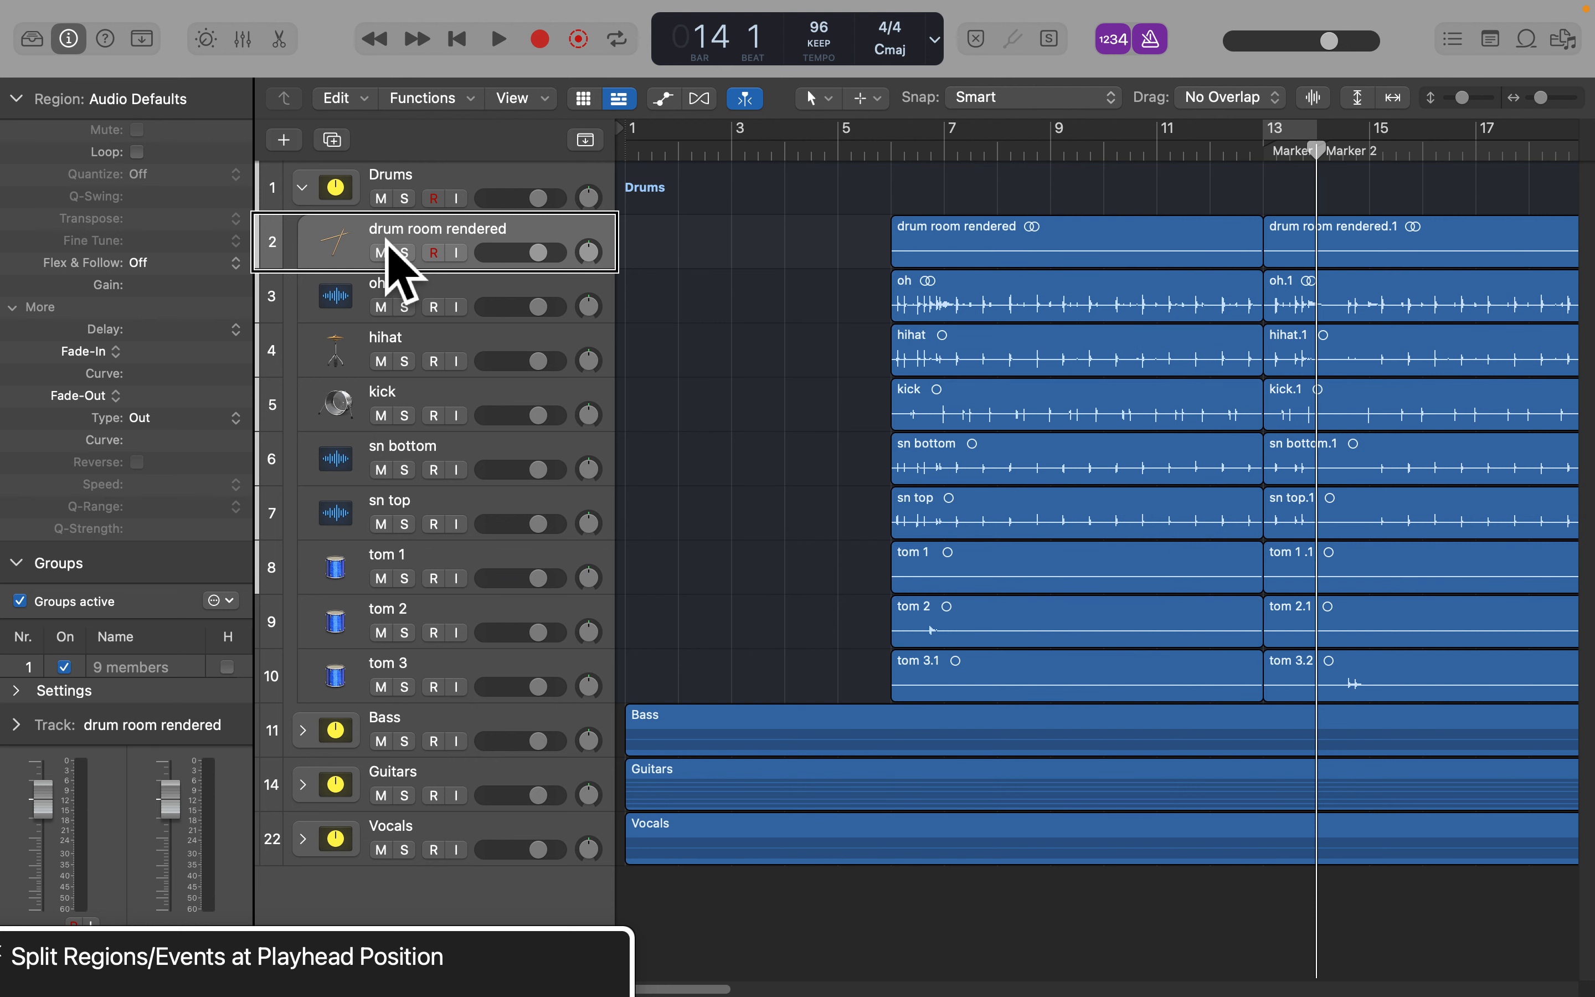
key("Right")
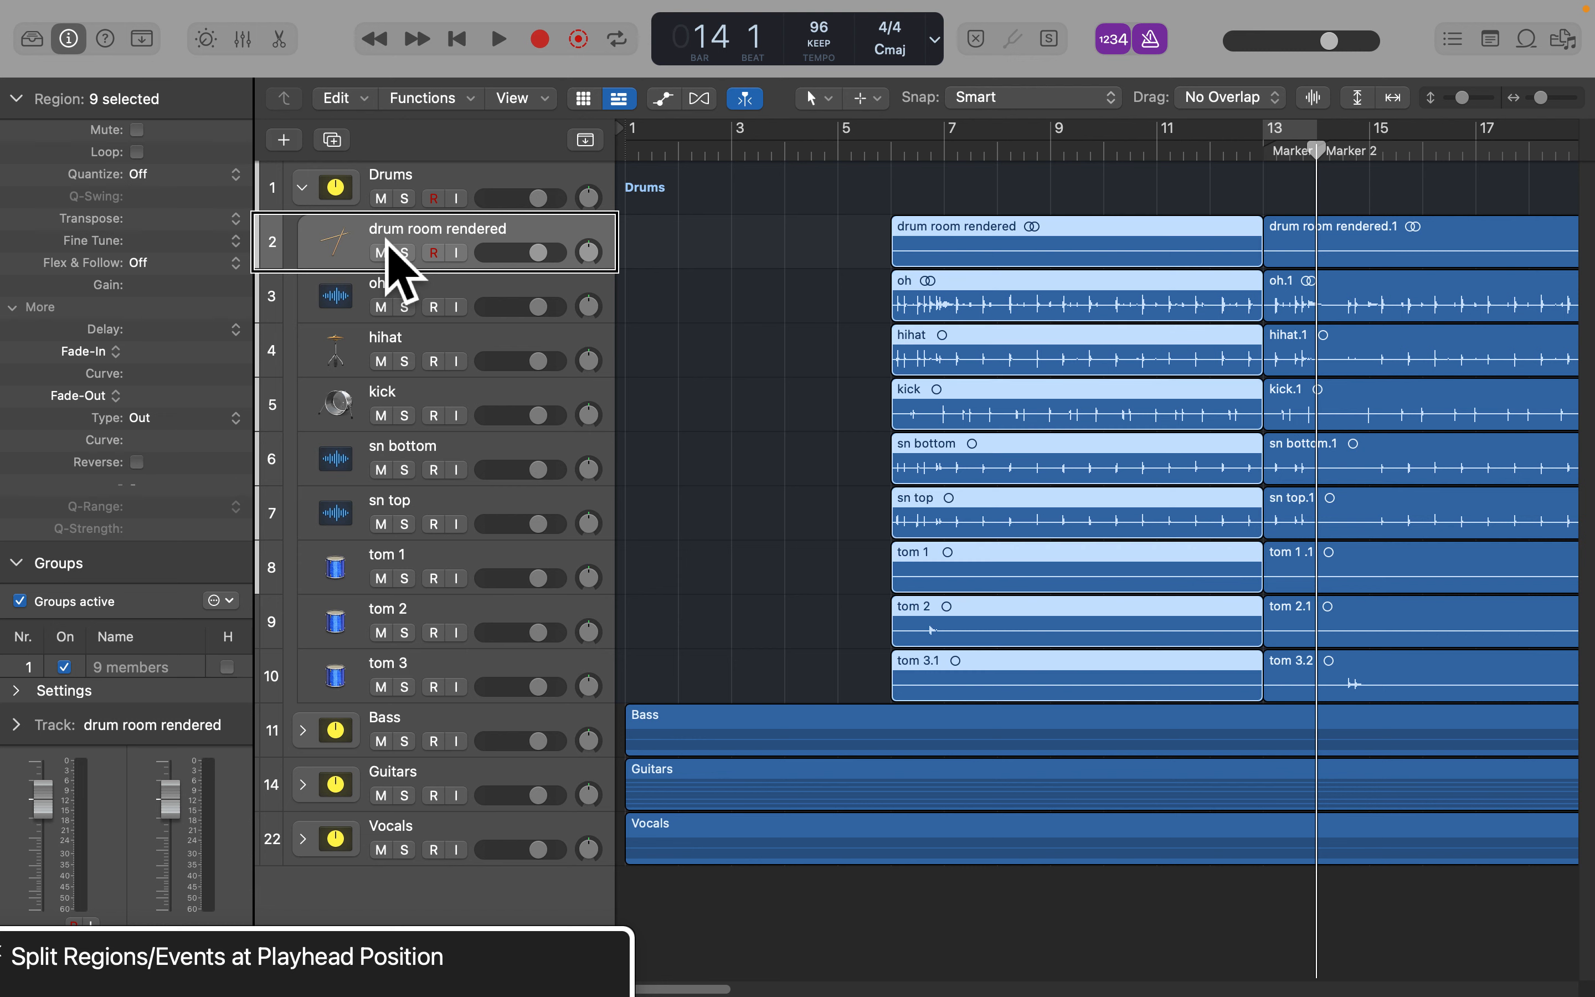
key("Up")
key("Down")
key("alt+shift+Return")
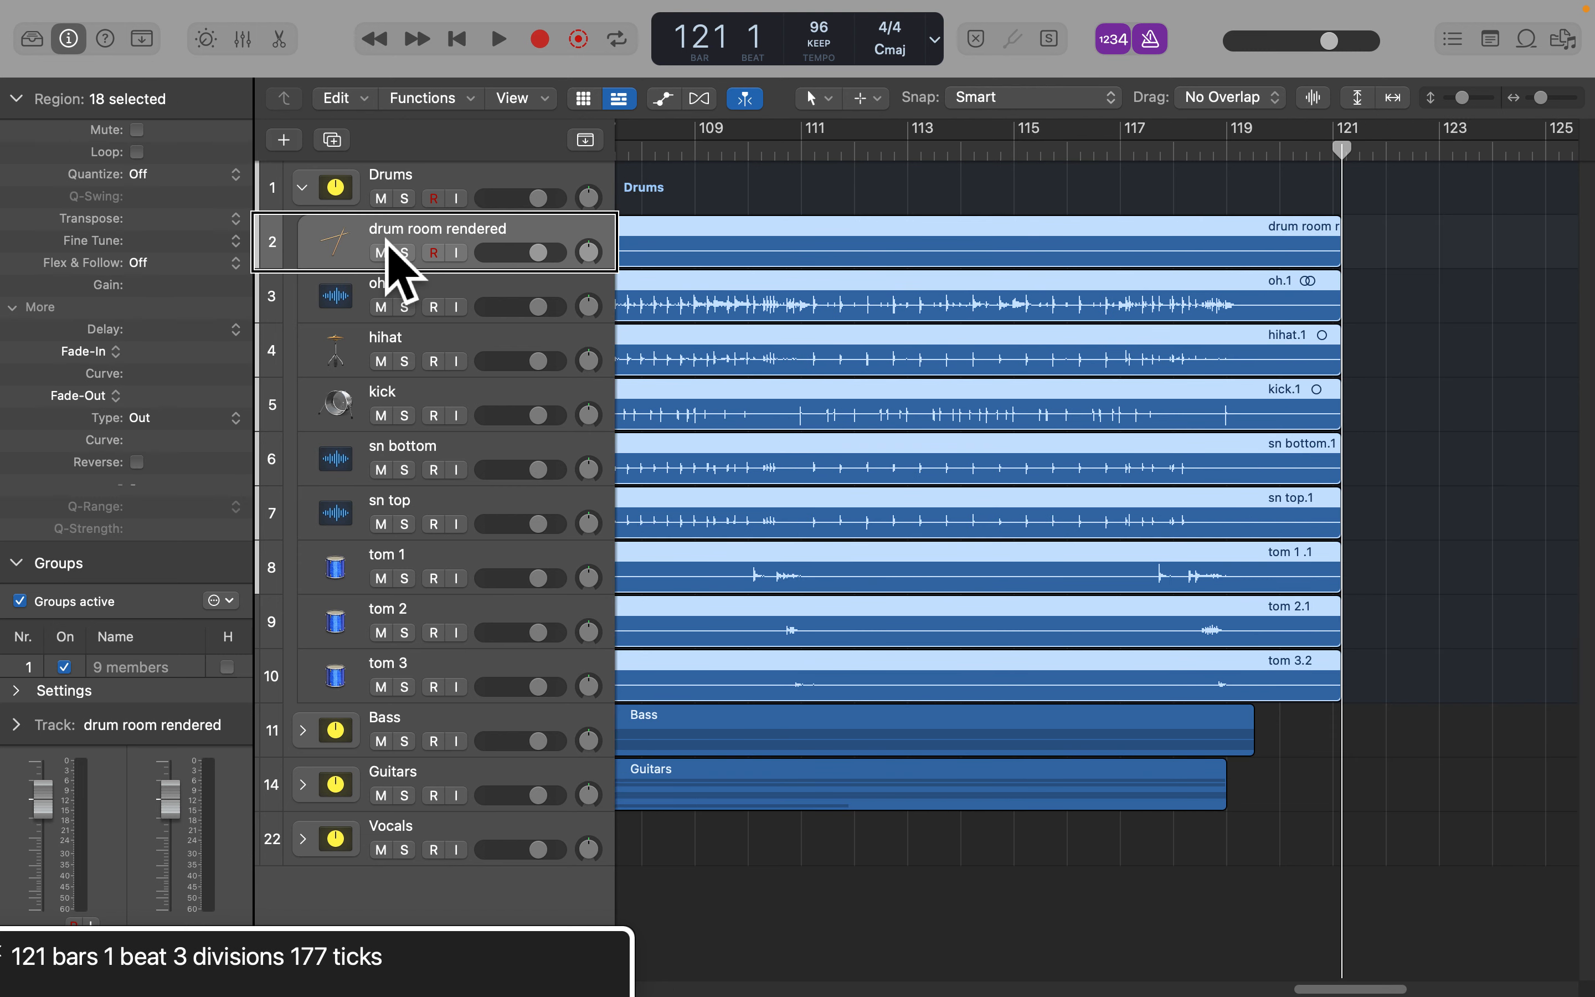
Select the nine drum regions starting at bar 13 and split them at bar 14
key("Left")
key("Right")
key("alt+shift+Return")
key("alt+Return")
key("alt+shift+Return")
key("Right")
key("alt+shift+Return")
key("Left")
key("alt+shift+Return")
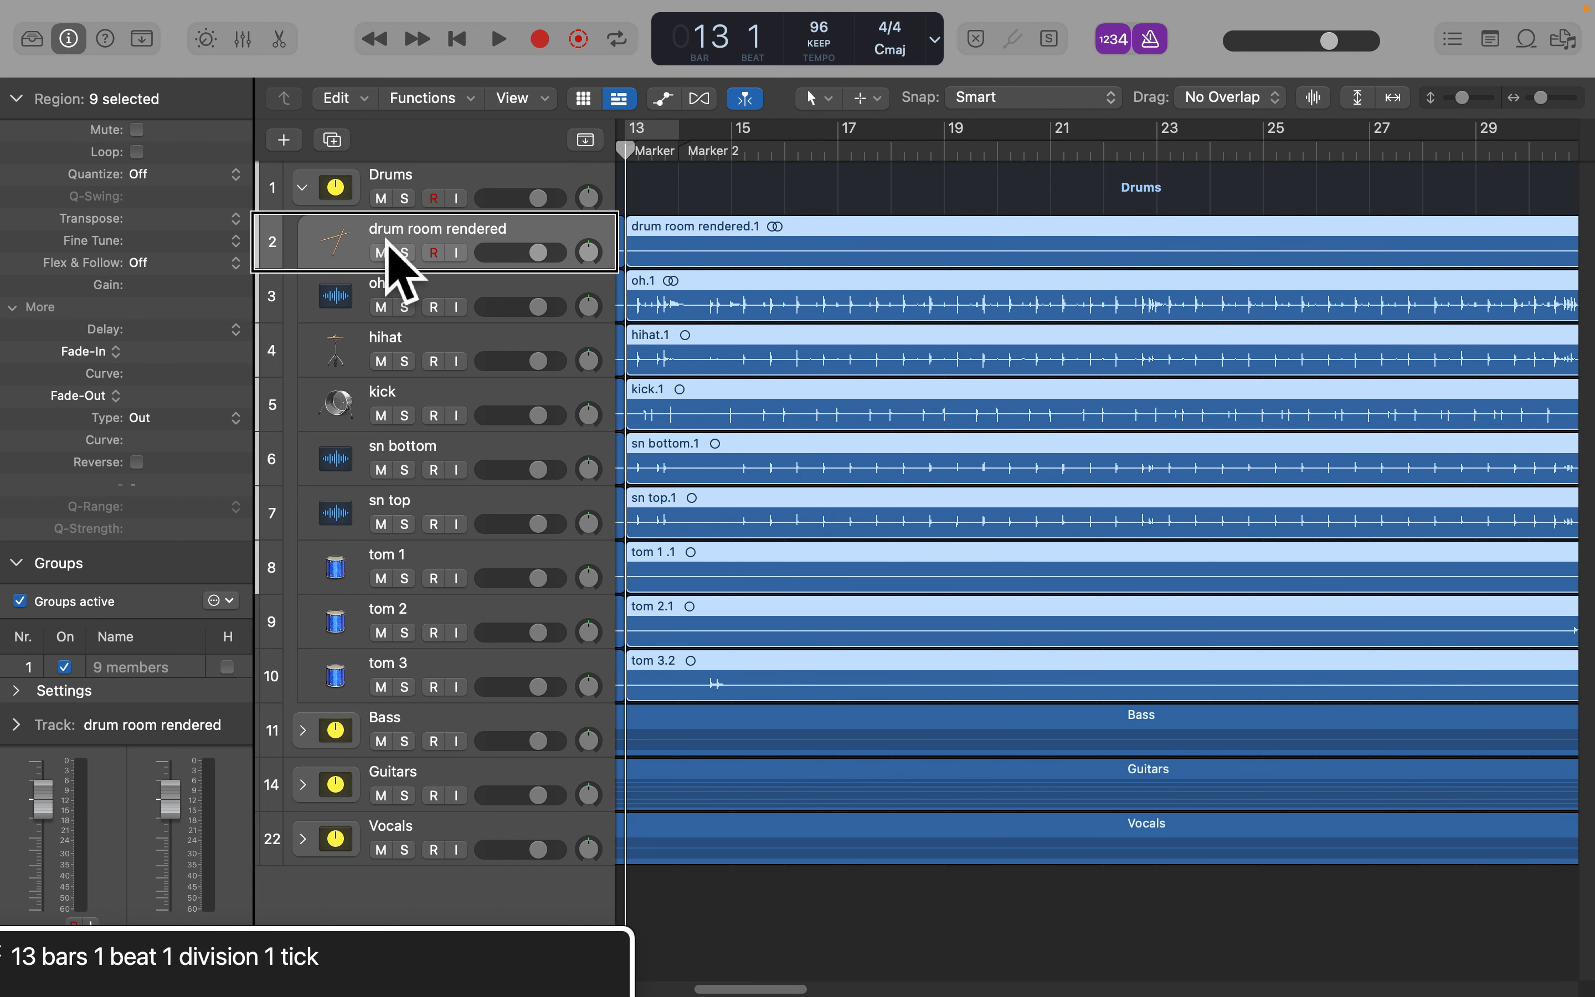
key("period")
key("super+t")
key("alt+shift+Return")
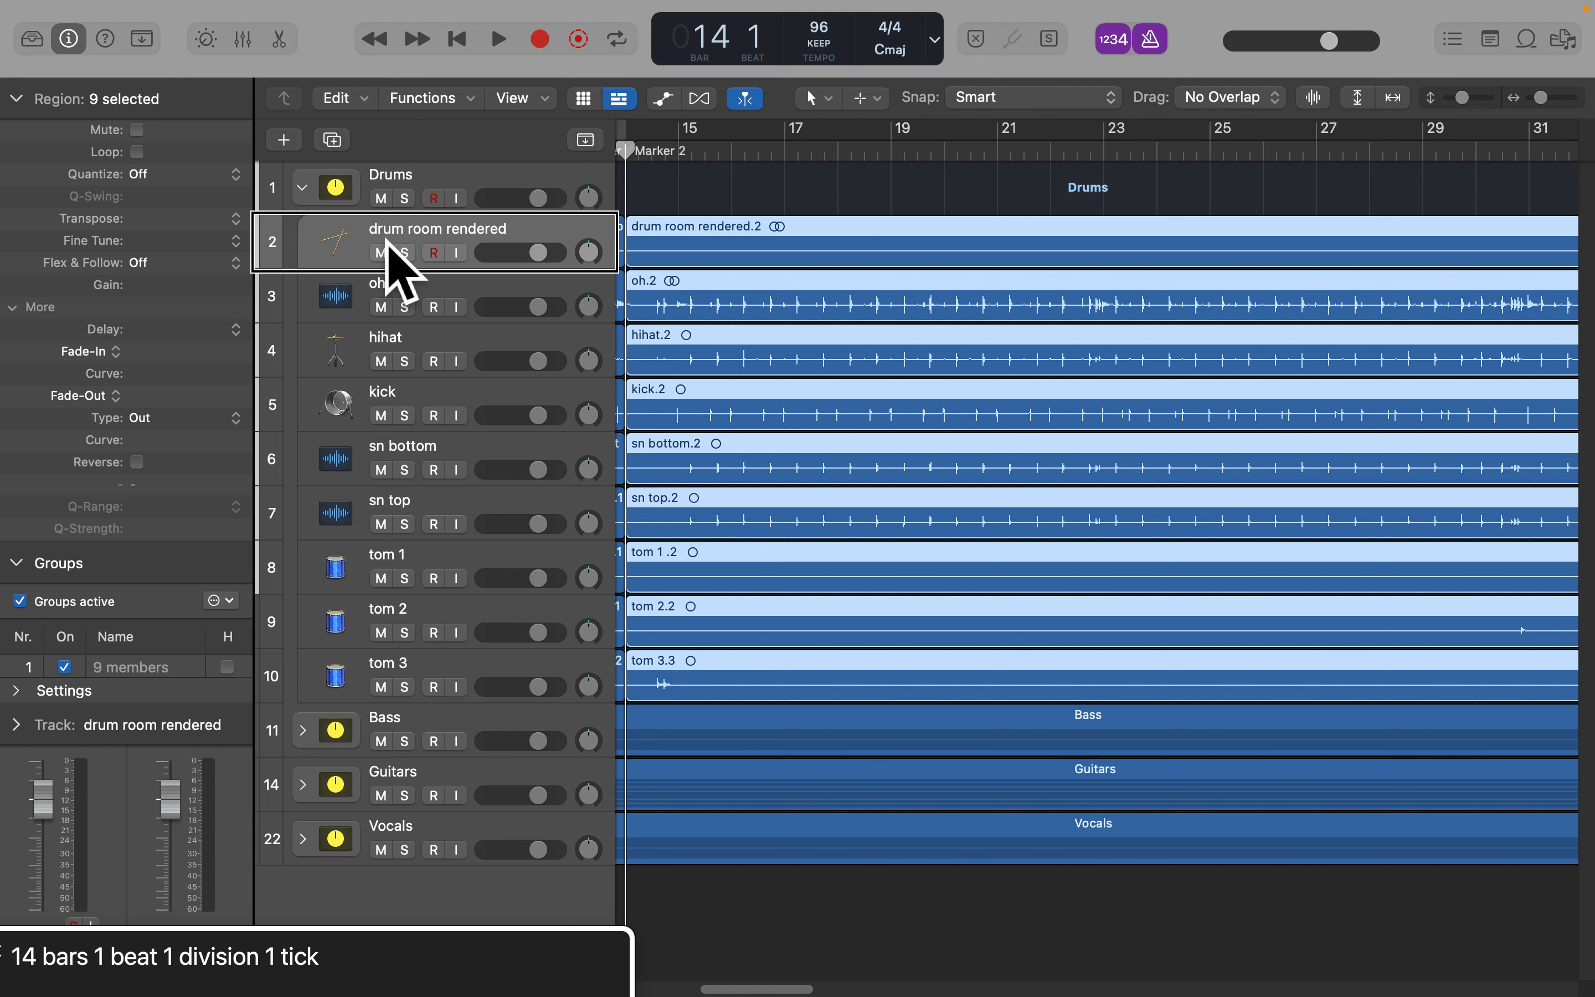
Go down through the tracks of the Drums stack to tom 3
key("Down")
key("Down")
key("Down")
key("Down")
key("Down")
key("Down")
key("Down")
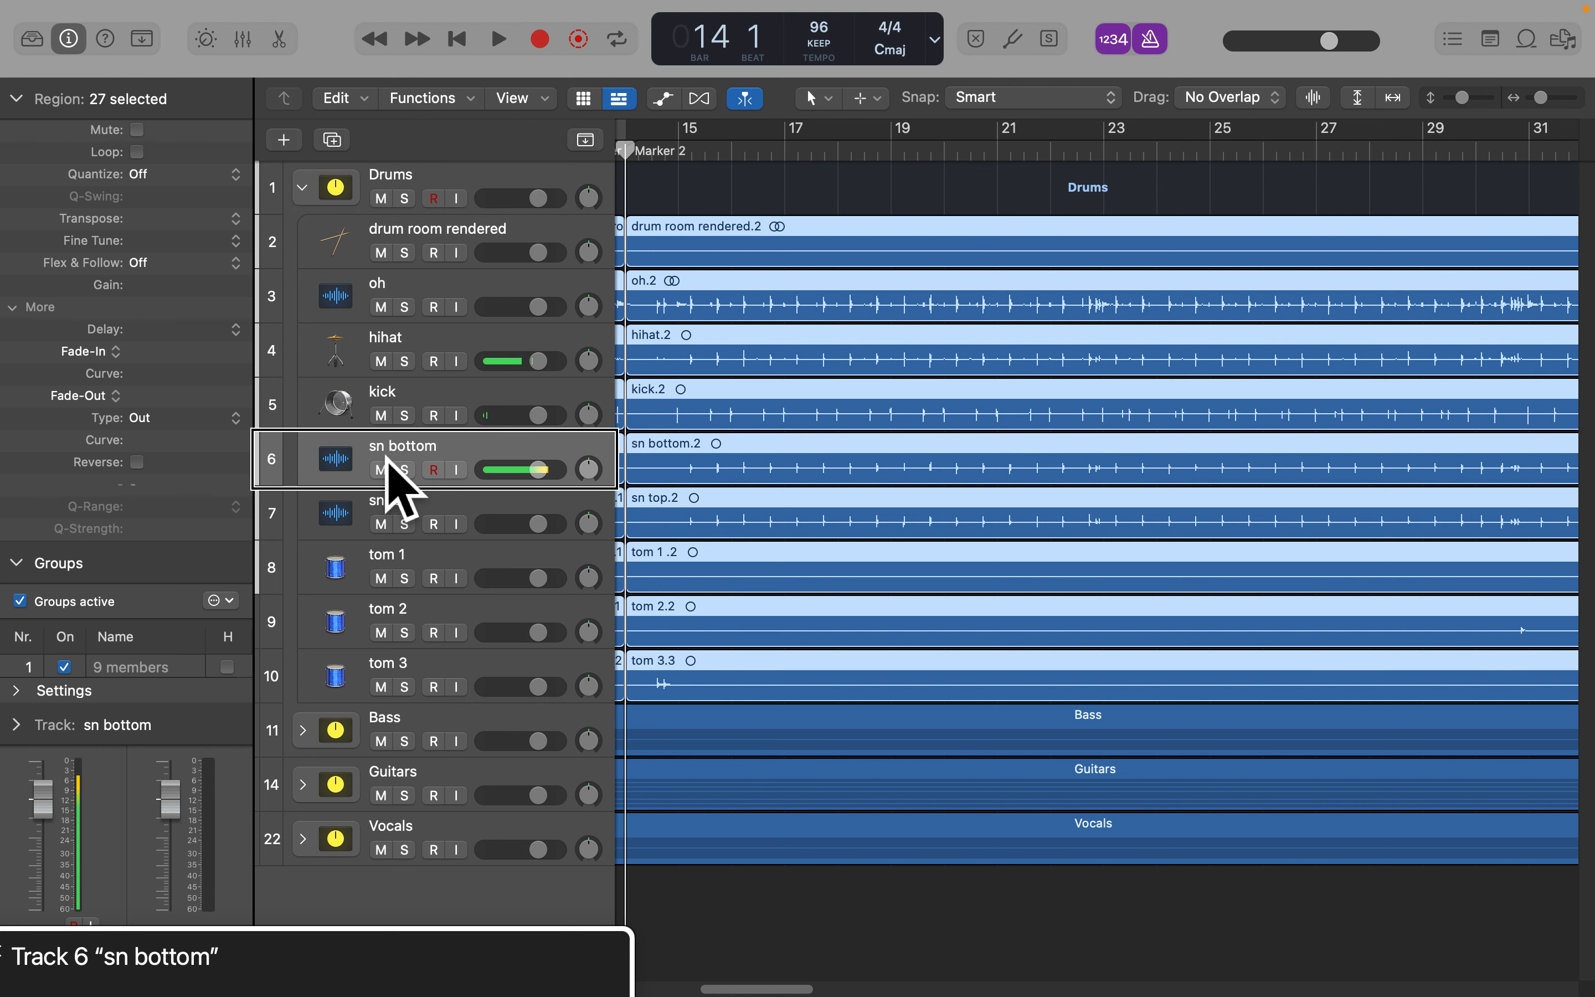
key("Down")
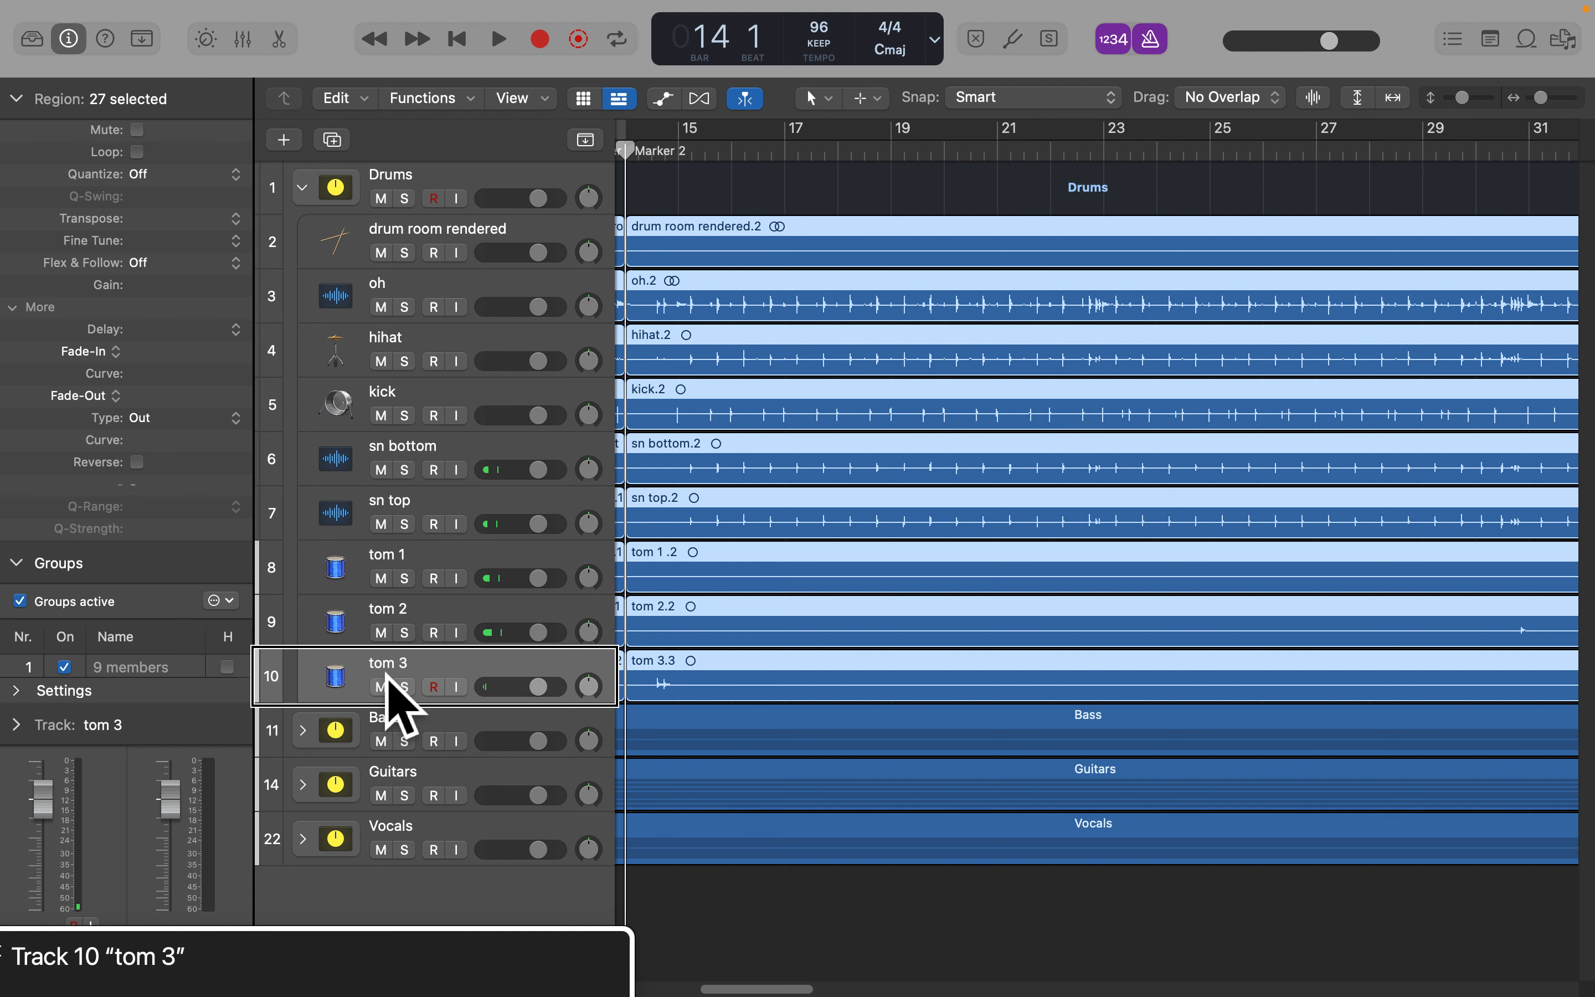
Select the nine drum regions between bars 13 and 14 and place the playhead at bar 13
key("Left")
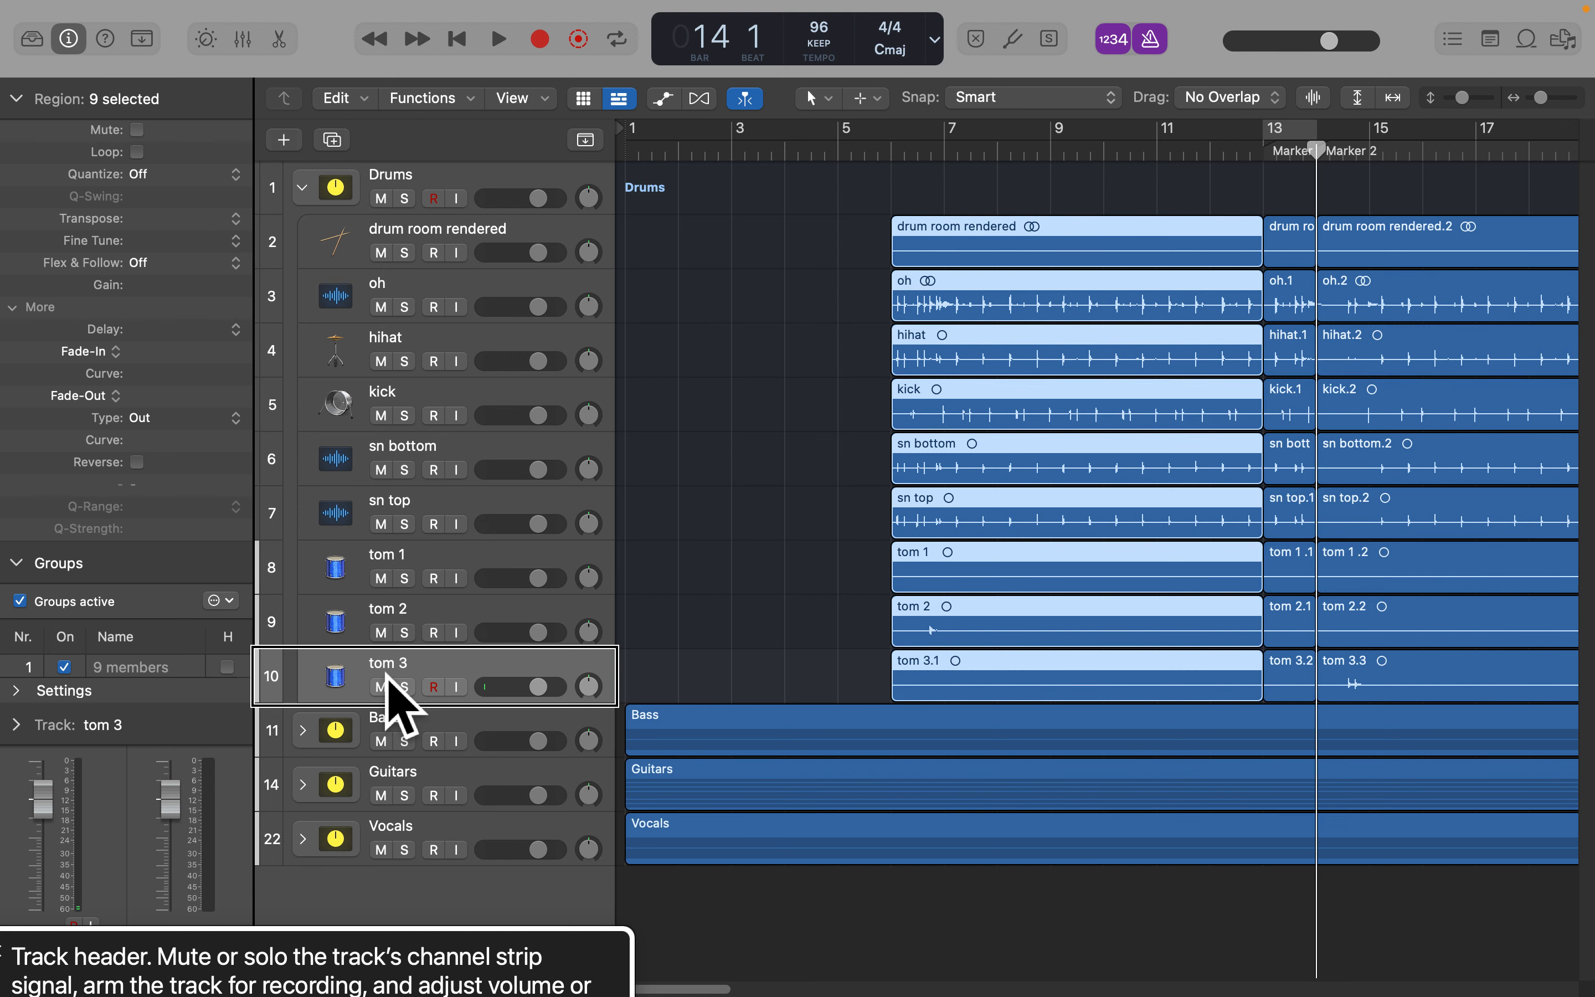
key("comma")
key("Right")
key("period")
key("comma")
key("period")
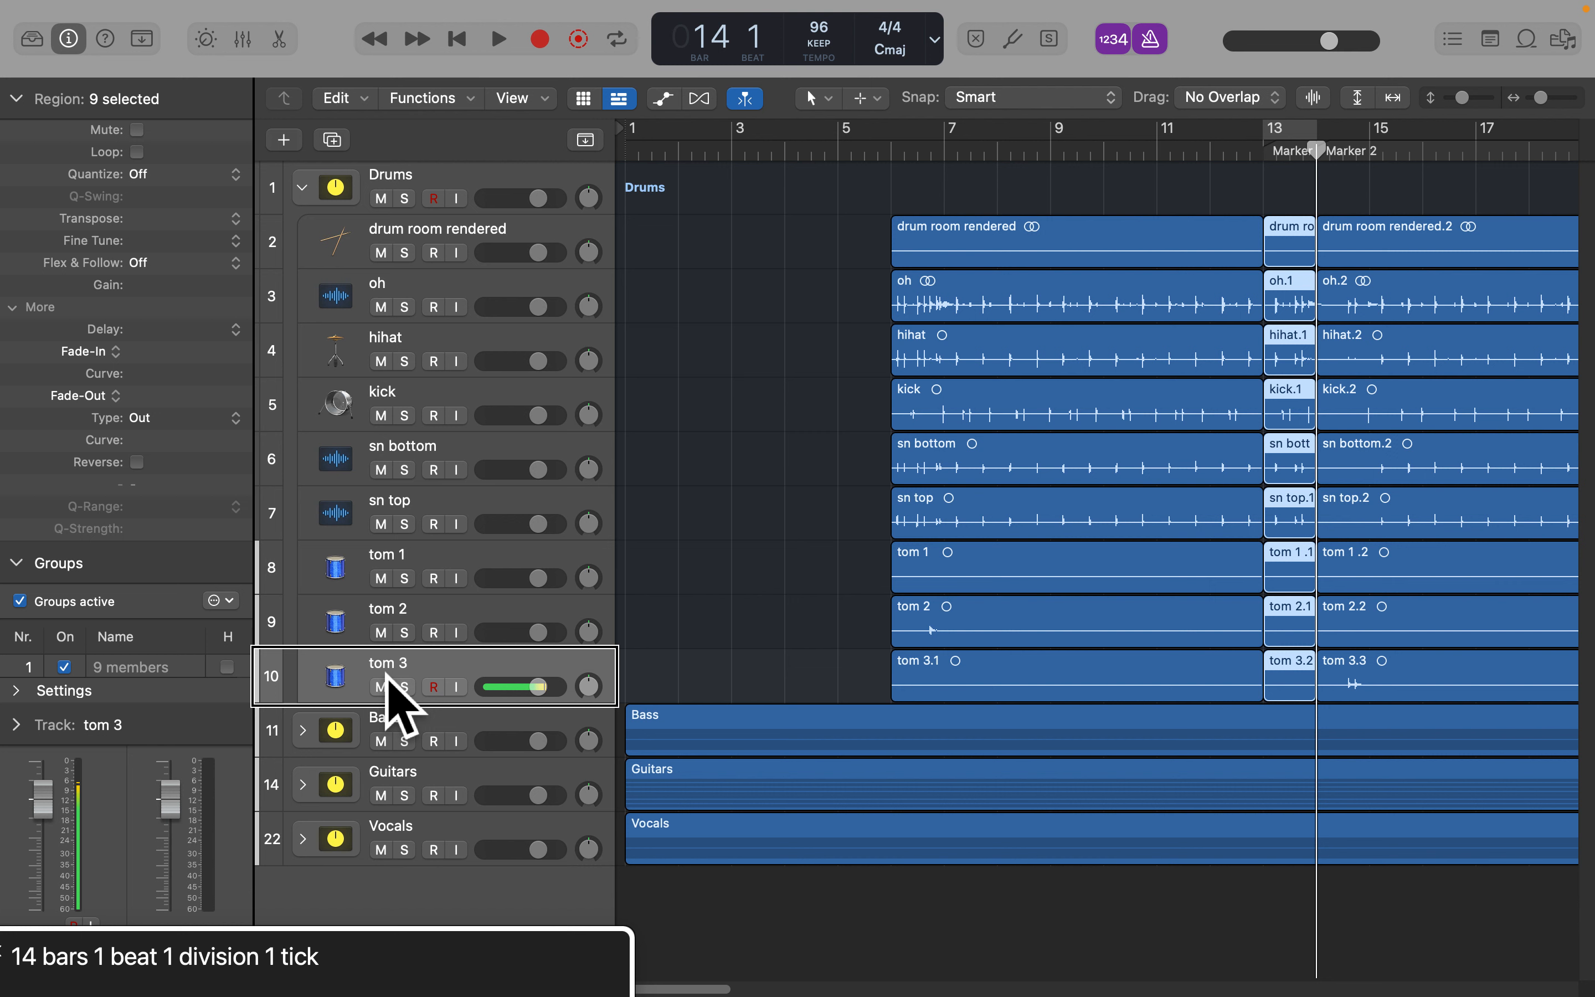
key("comma")
key("period")
key("comma")
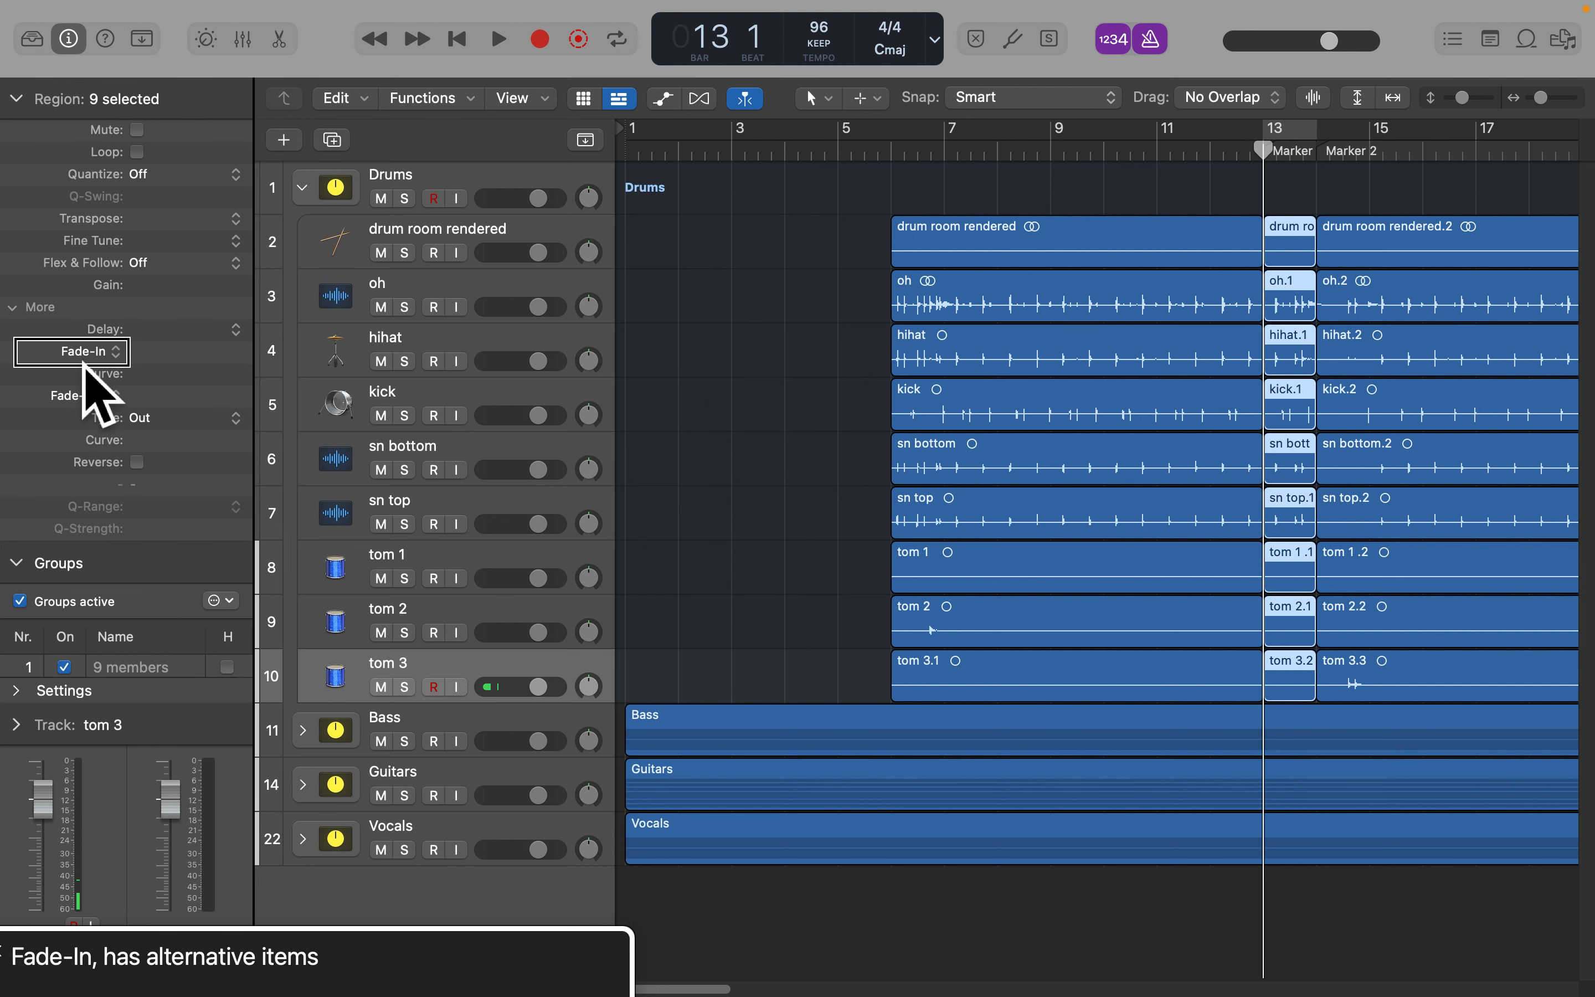
Switch the fade-in type of the bar 13 drum regions to Speed Up
key("ctrl+alt+shift+super+9")
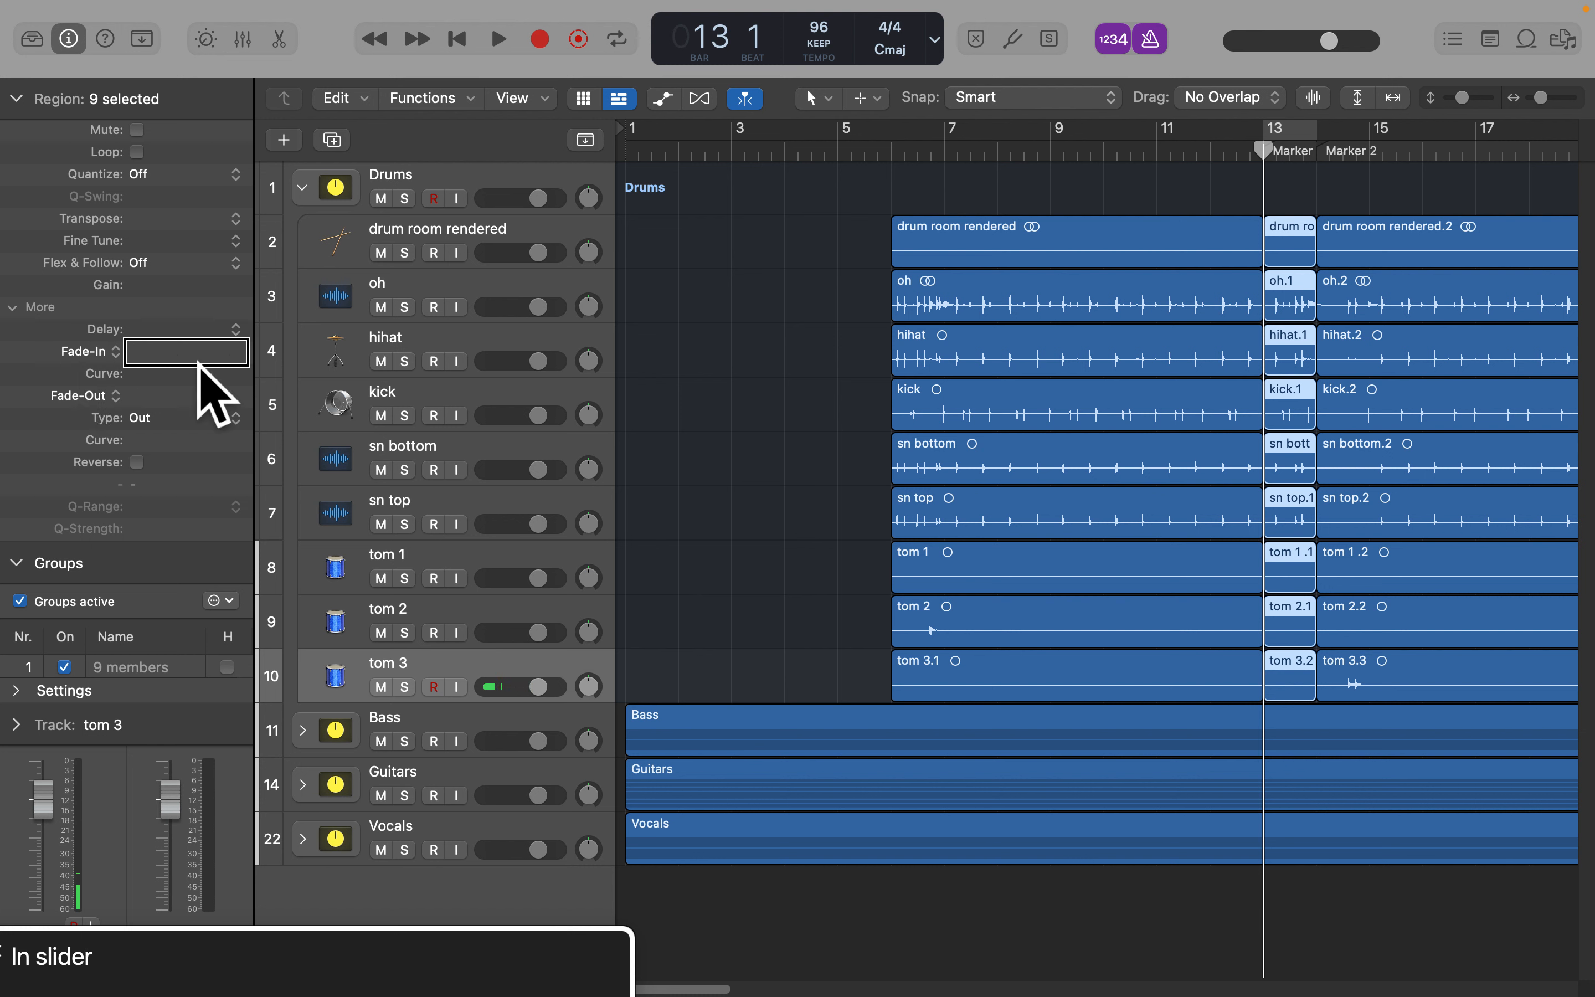
key("ctrl+alt+shift+Up")
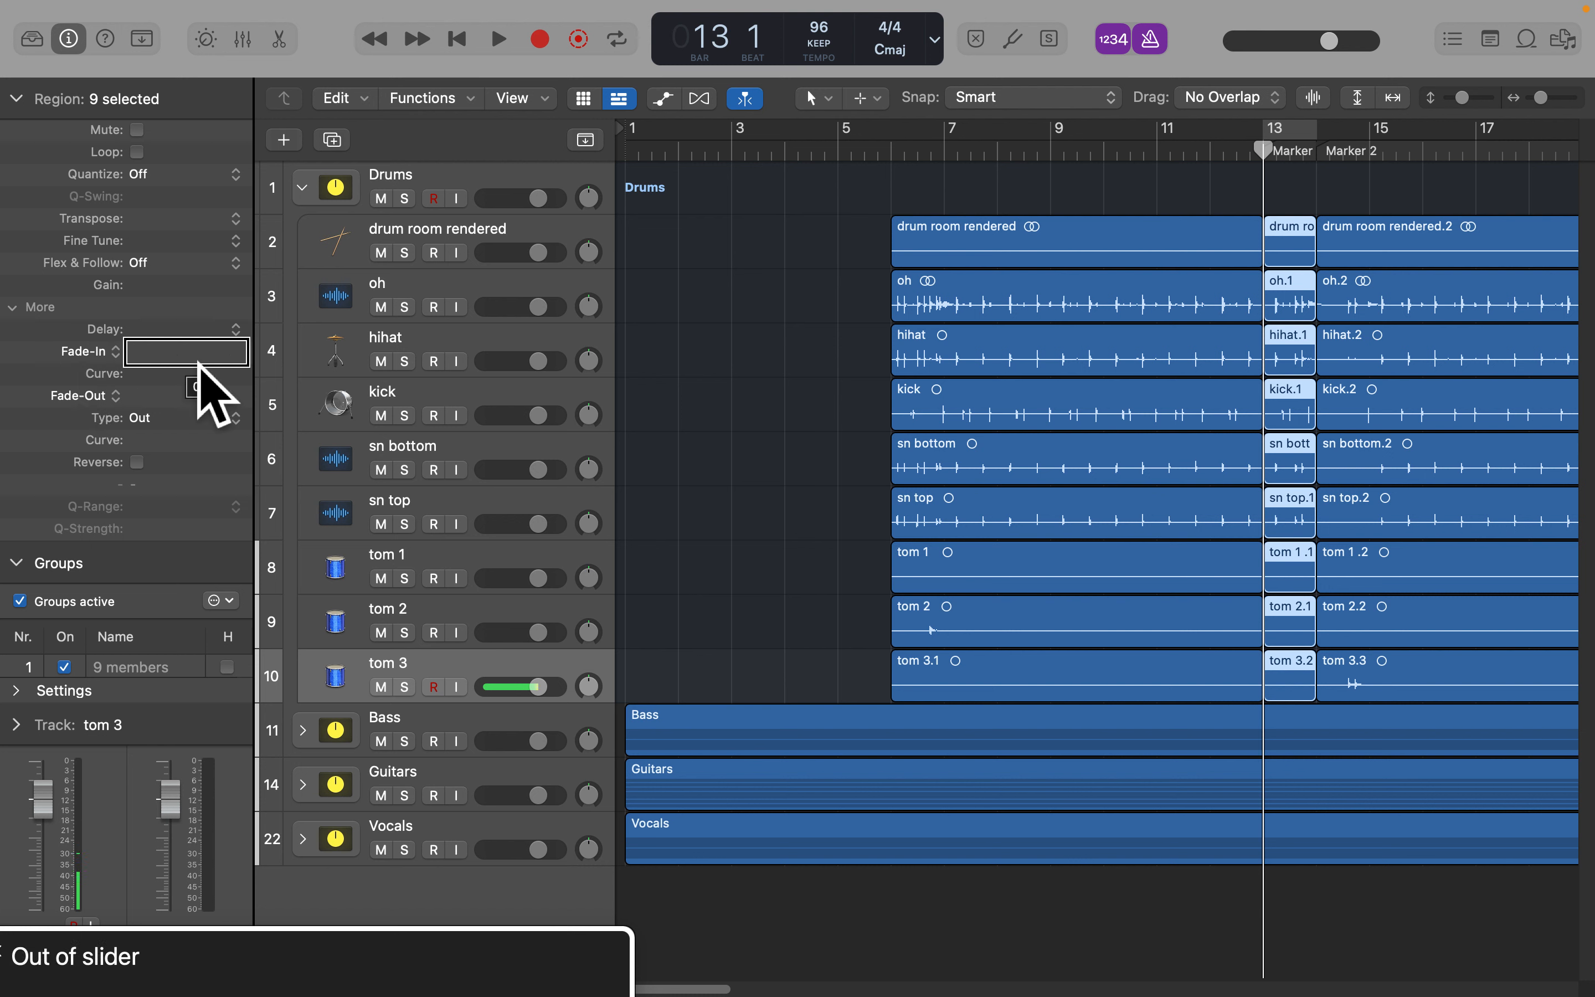
key("ctrl+alt+Left")
key("ctrl+alt+space")
key("Down")
key("ctrl+alt+space")
key("ctrl+alt+Right")
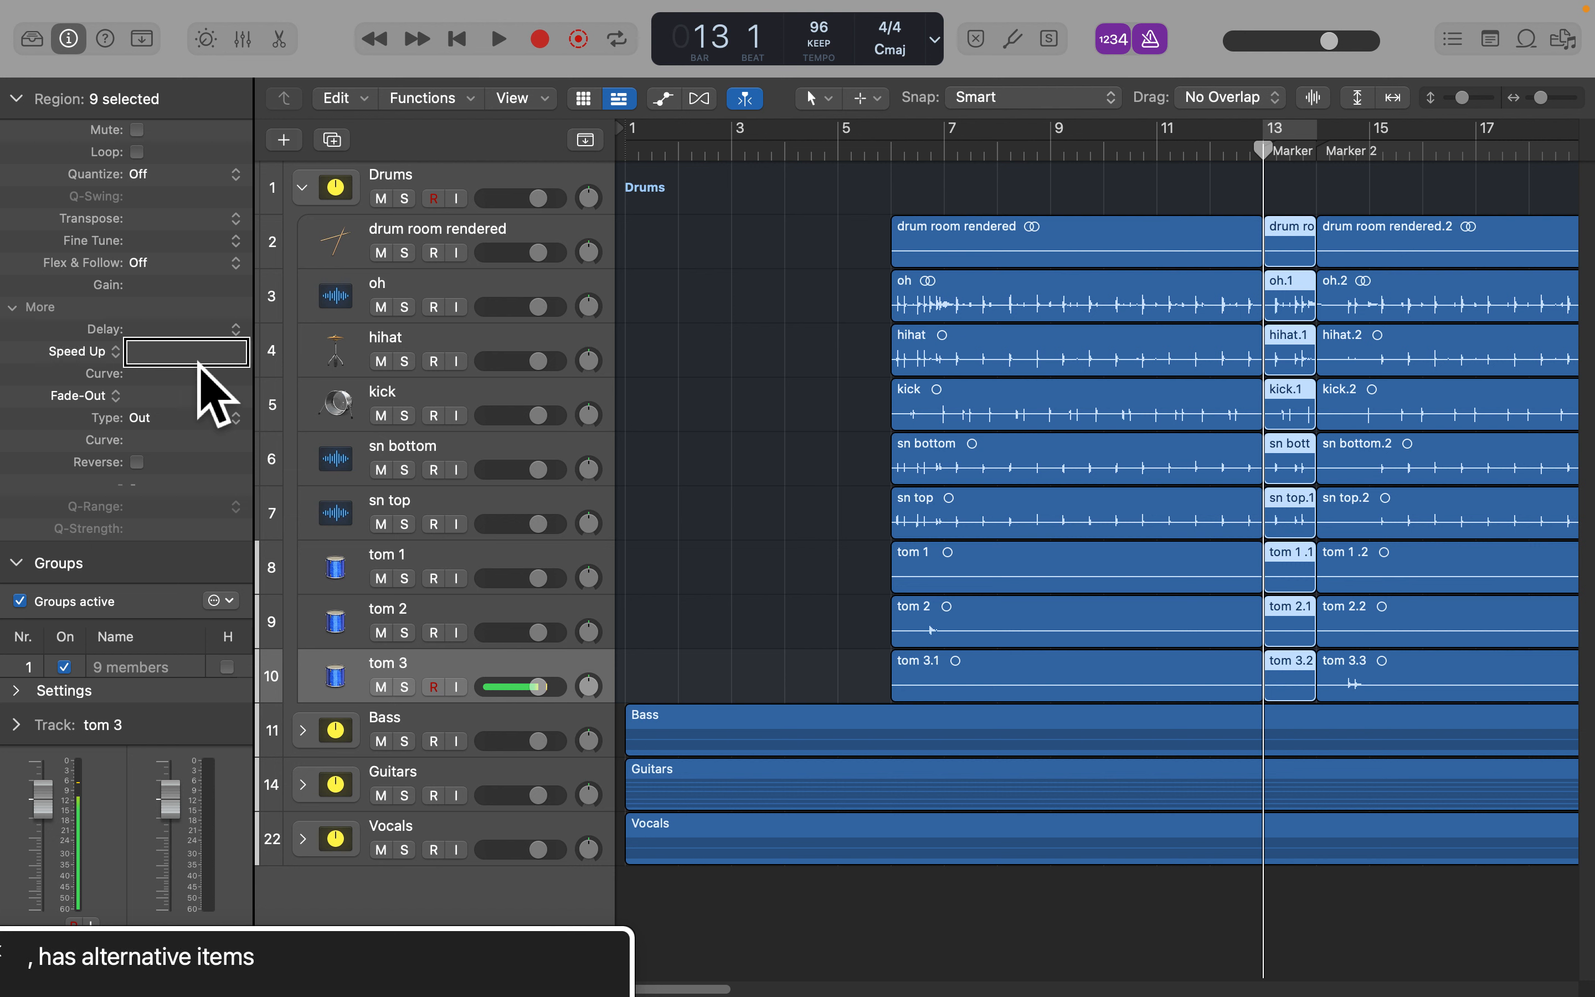
Set the Speed Up value of the bar 13 drum regions to 110
key("ctrl+alt+shift+Down")
key("ctrl+alt+Up")
key("ctrl+alt+Left")
key("ctrl+alt+Right")
key("ctrl+alt+Right")
key("ctrl+alt+Right")
key("ctrl+alt+Right")
key("ctrl+alt+Right")
key("ctrl+alt+Right")
key("ctrl+alt+Right")
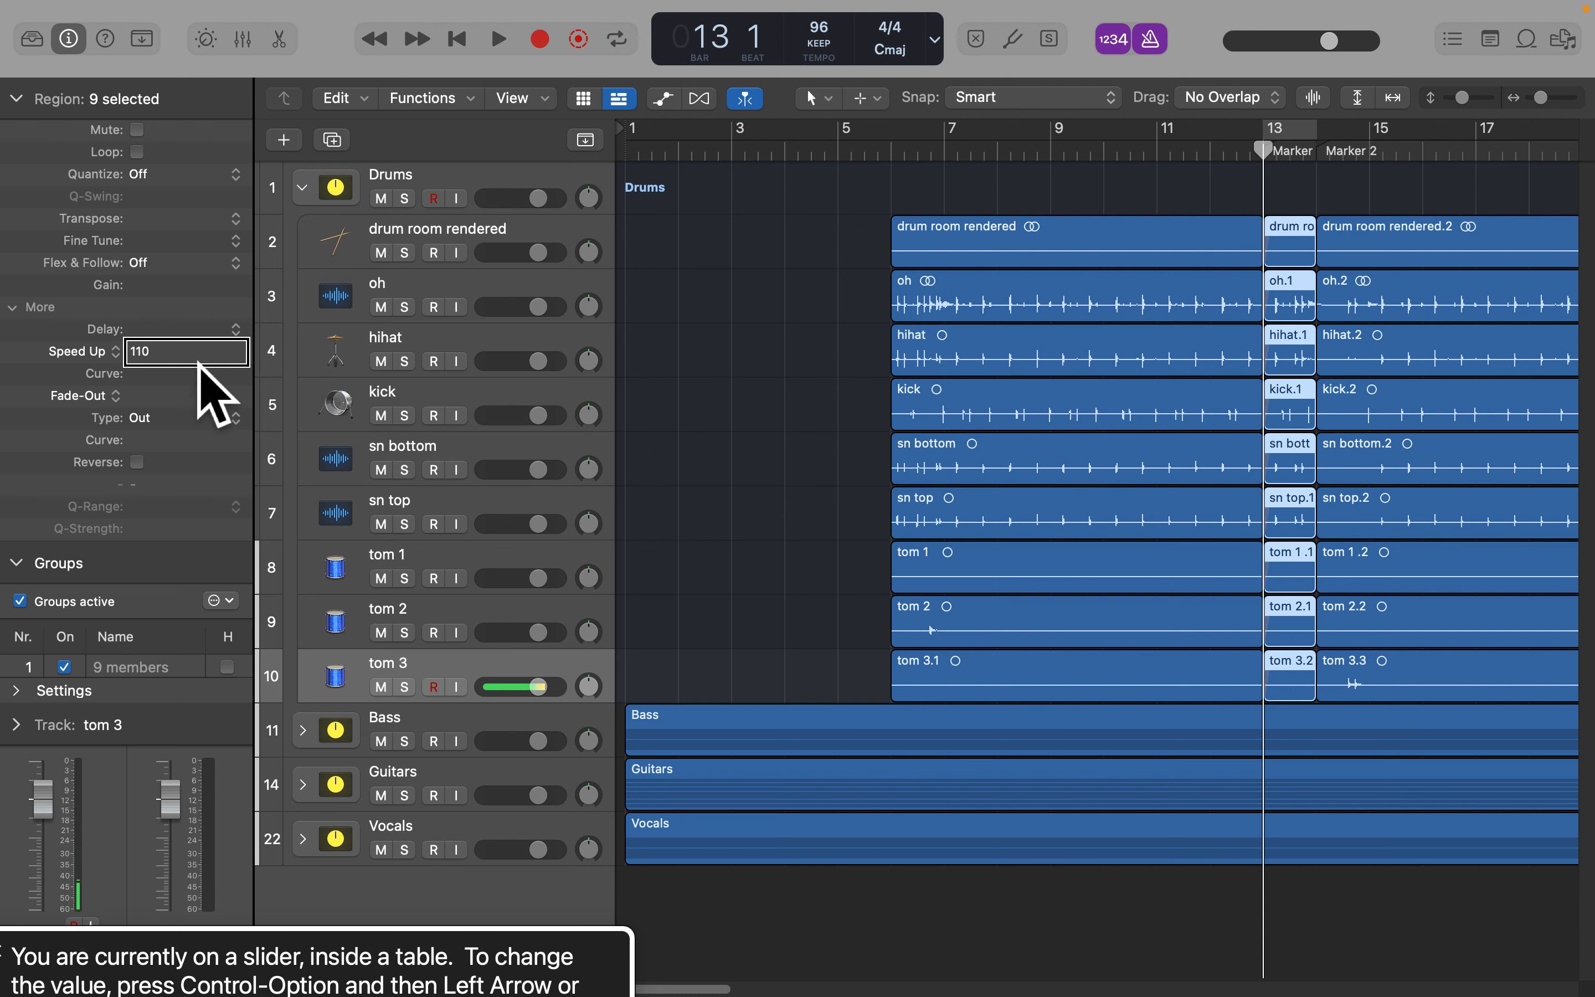
Return the bar 13 drum regions' Speed Up setting to the Fade-In type
key("ctrl+alt+shift+Up")
key("ctrl+alt+Left")
key("ctrl+alt+space")
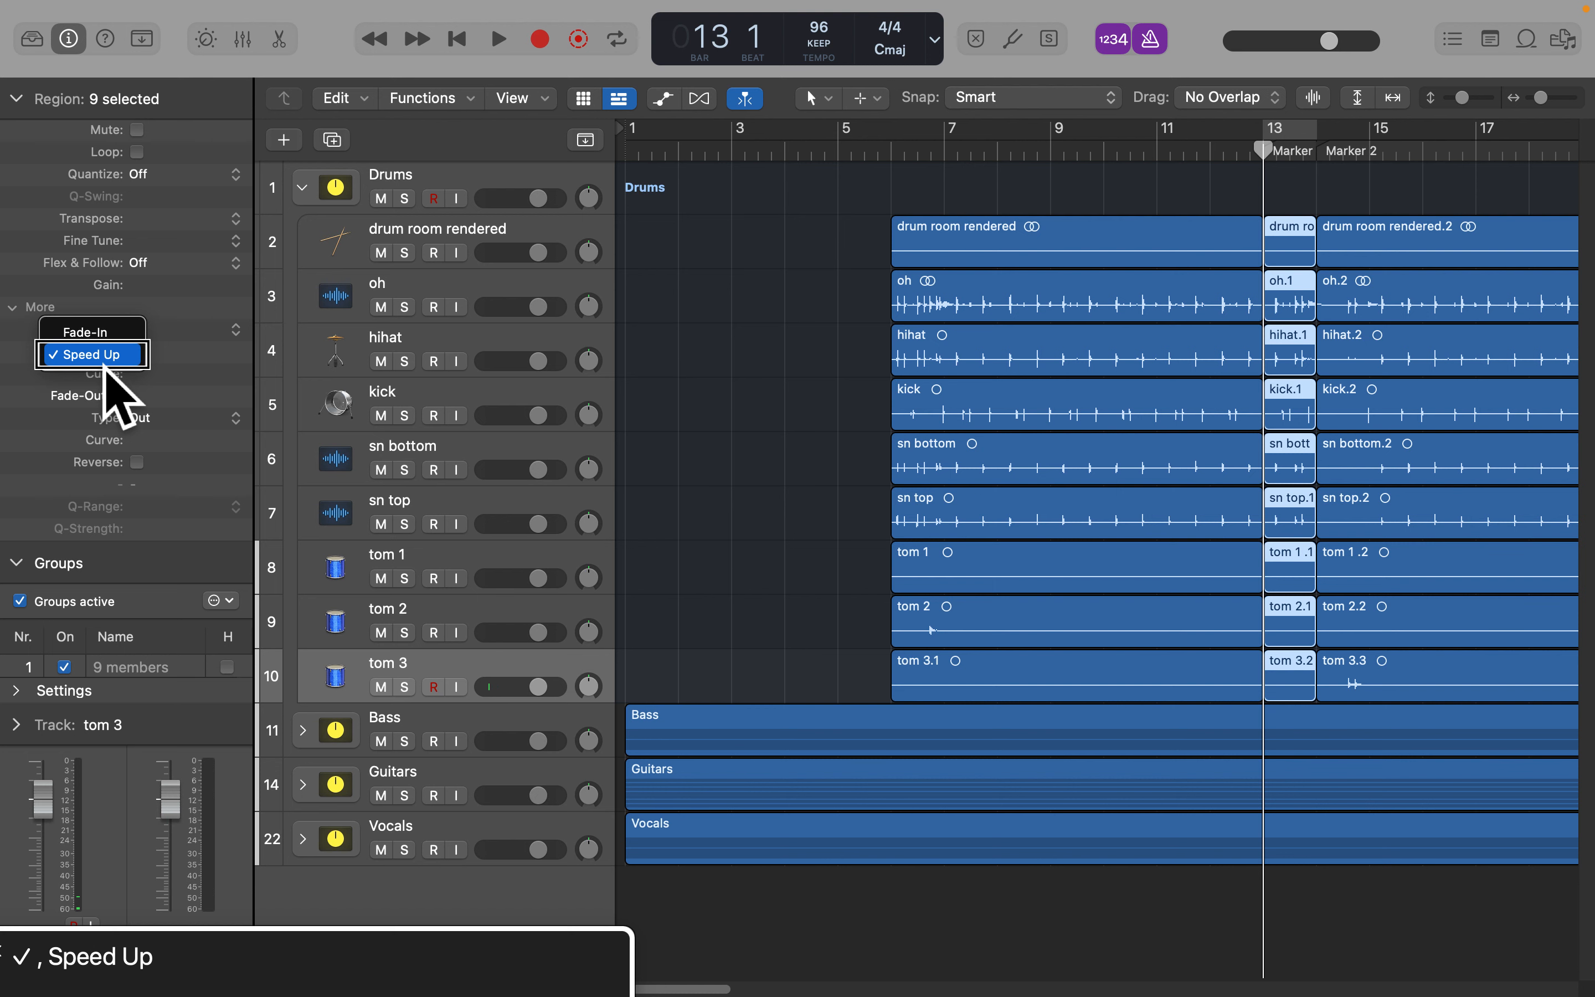
key("Up")
key("ctrl+alt+space")
key("ctrl+alt+Right")
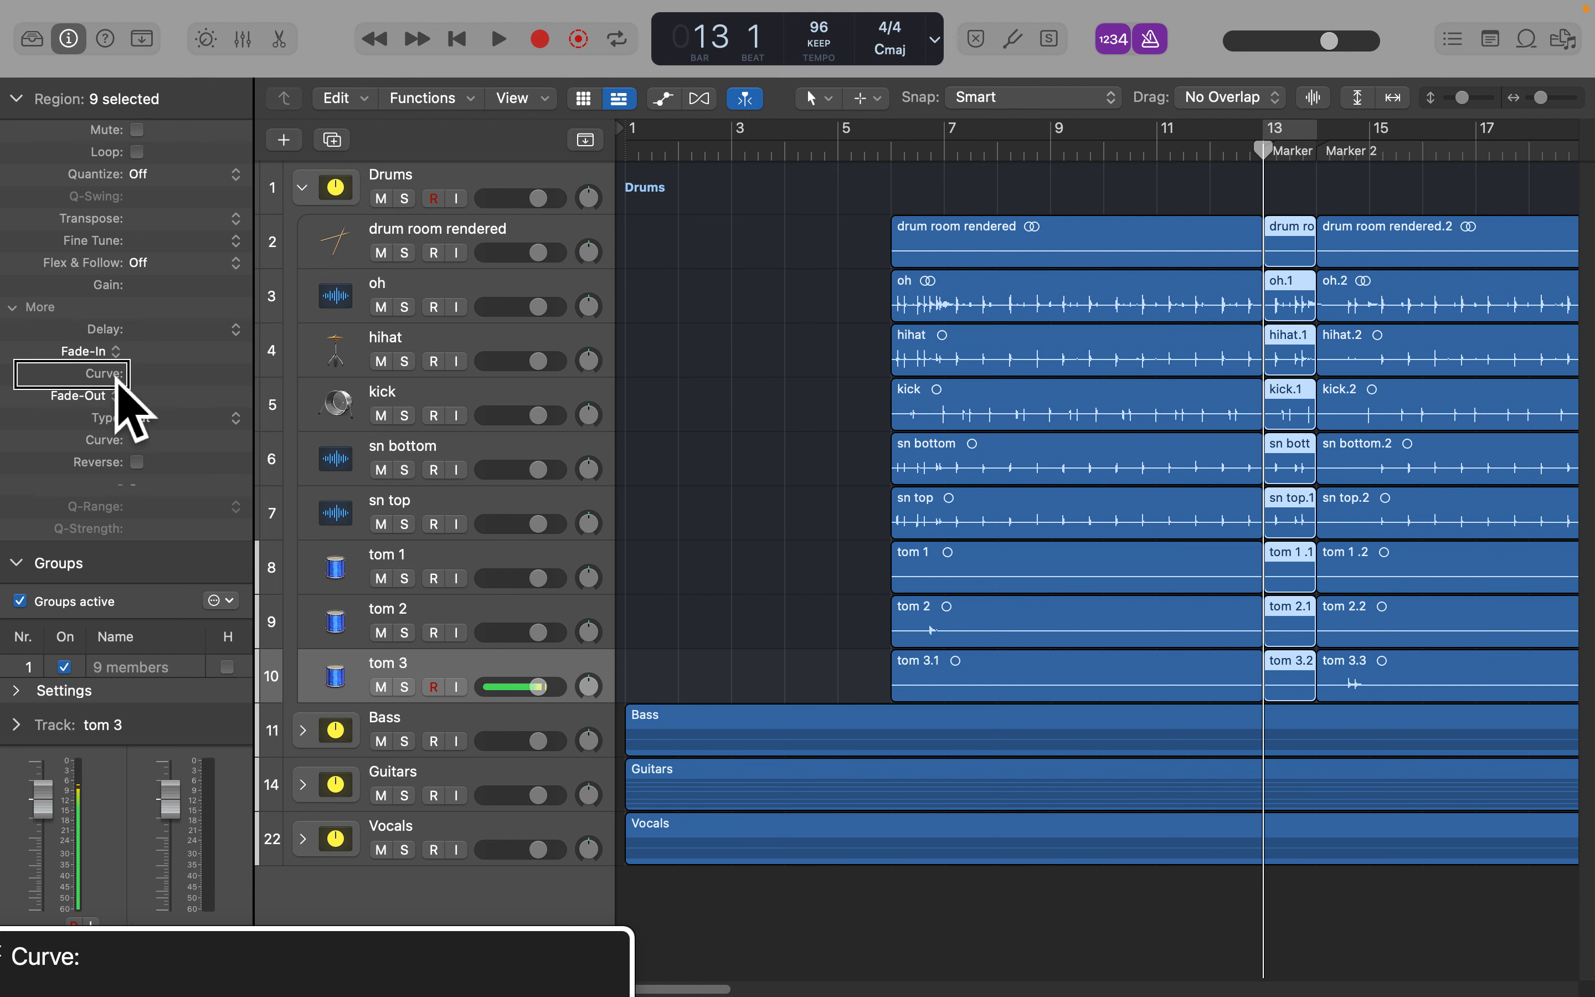
Switch the fade-out type of the bar 13 drum regions to Slow Down
key("ctrl+alt+Right")
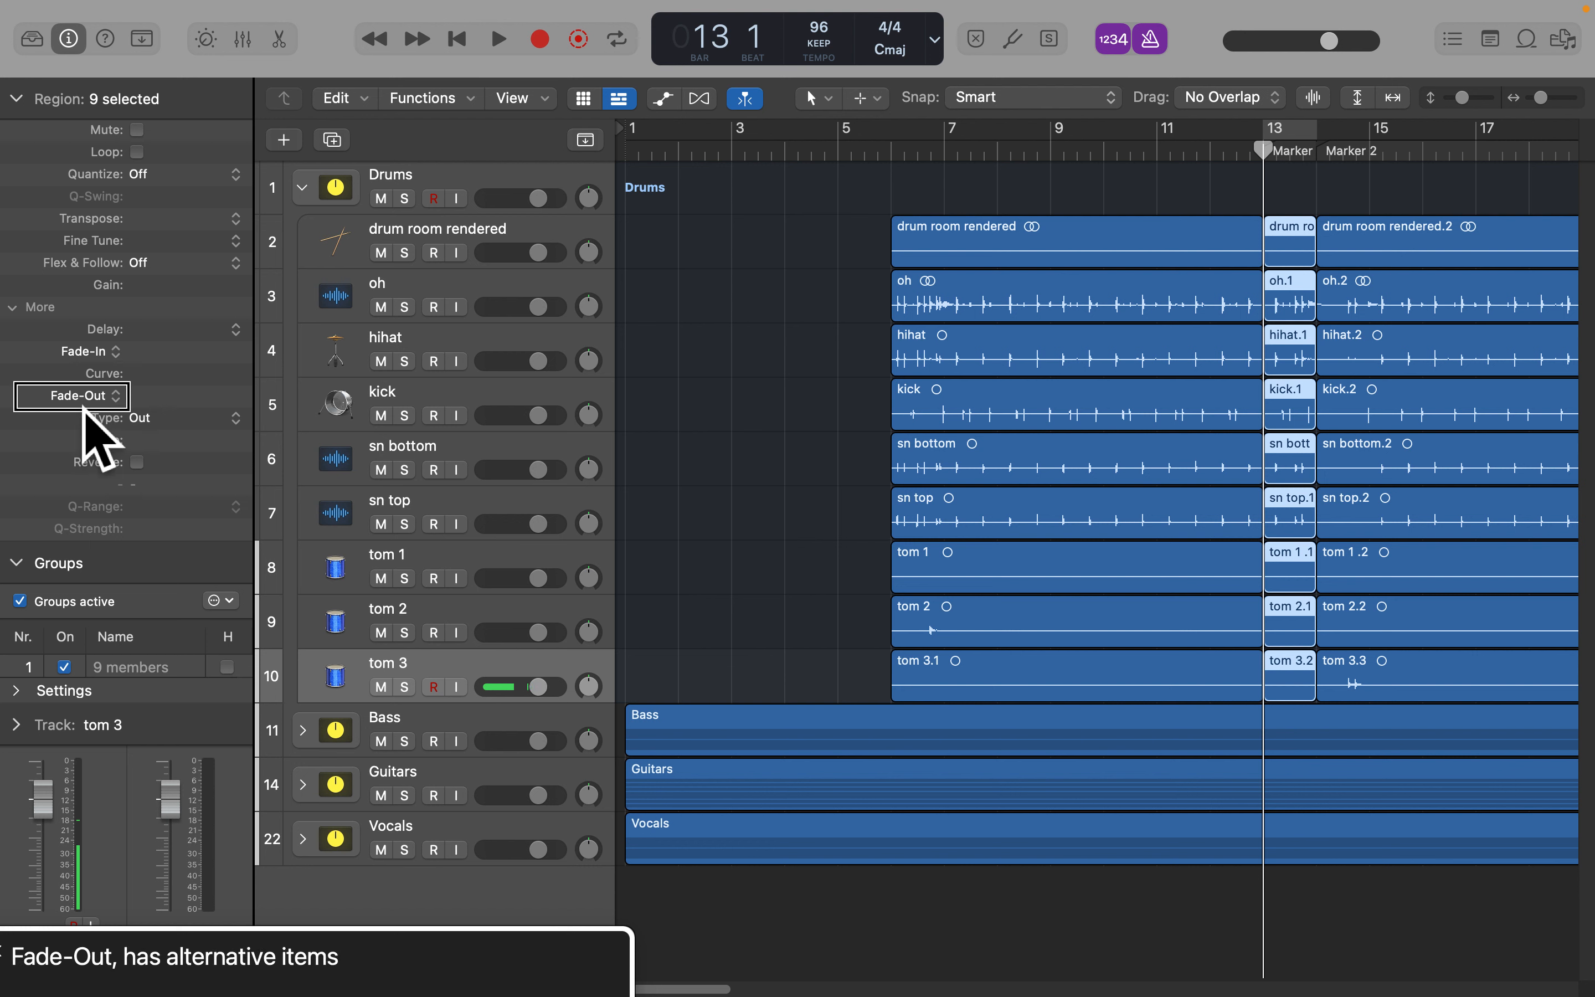
key("ctrl+alt+space")
key("Down")
key("ctrl+alt+space")
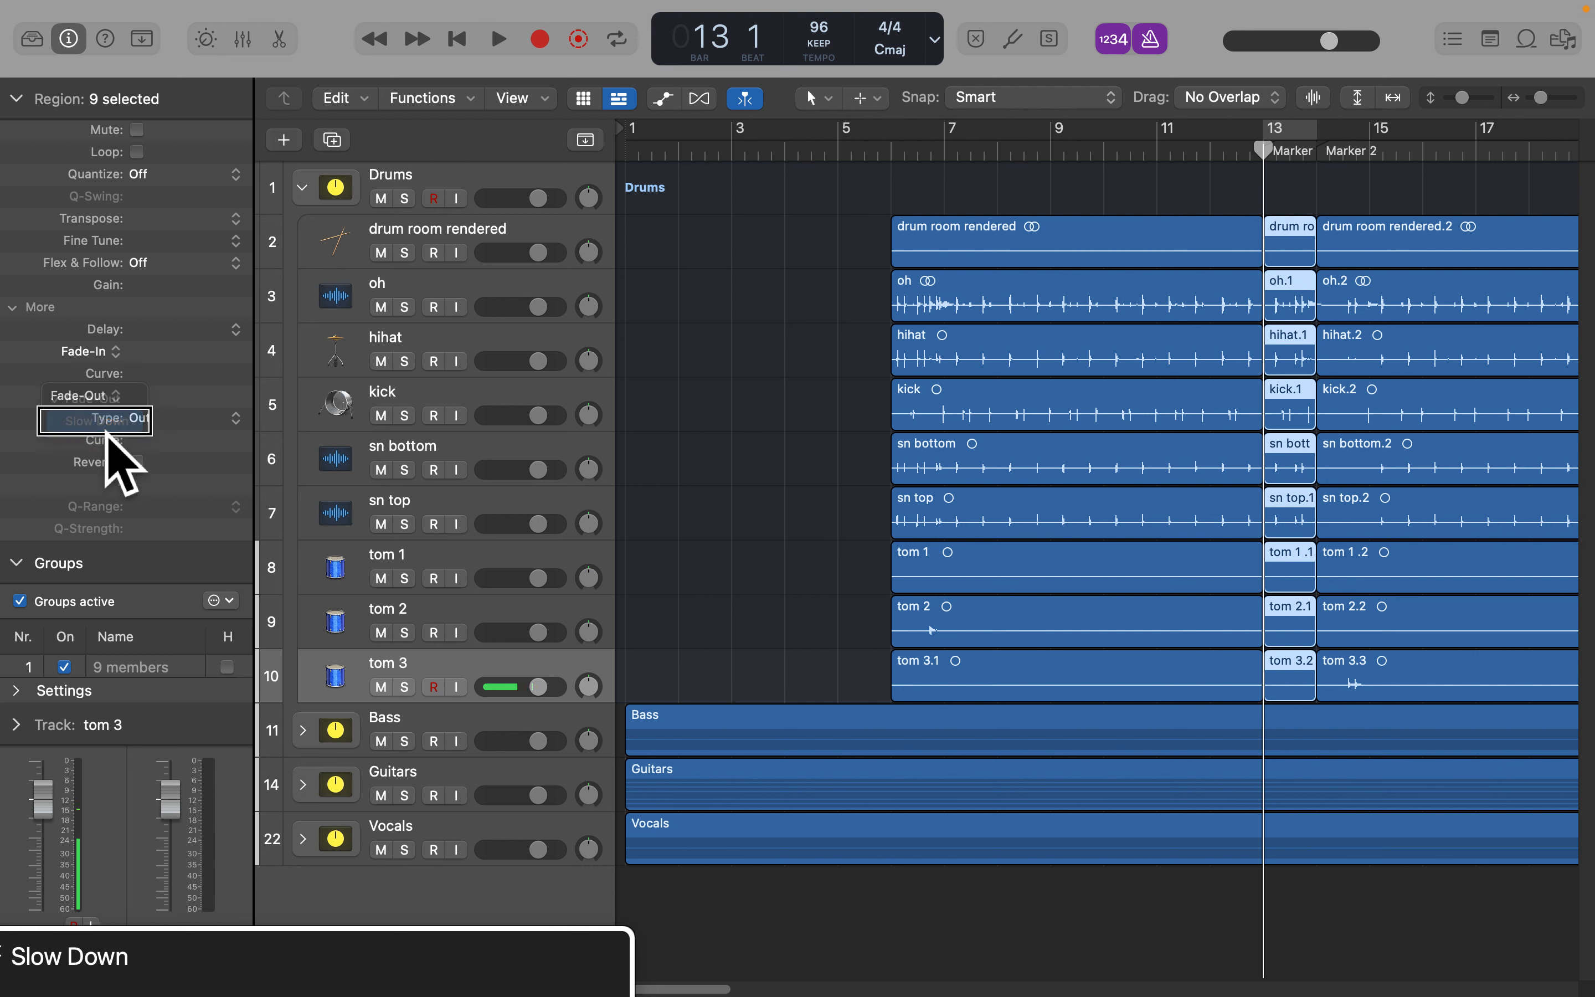
key("ctrl+alt+Right")
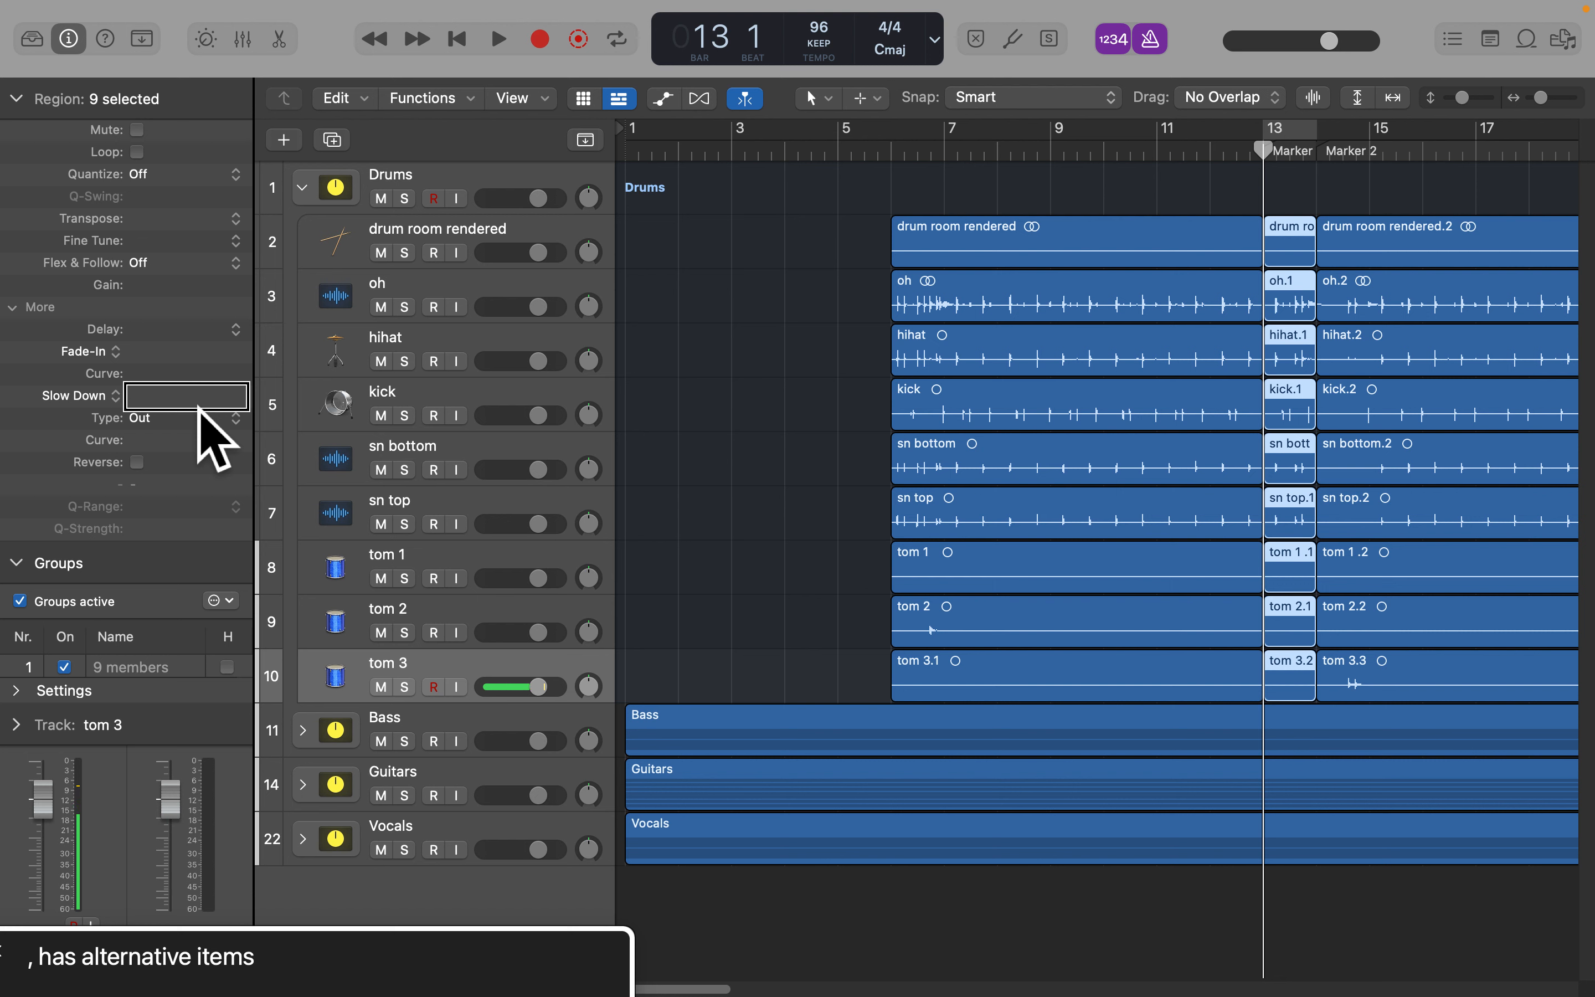
Set the bar 13 regions' Slow Down value to 60 and play from bar 13
key("ctrl+alt+Right")
key("ctrl+alt+Left")
key("ctrl+alt+Left")
key("ctrl+alt+Right")
type("40")
key("space")
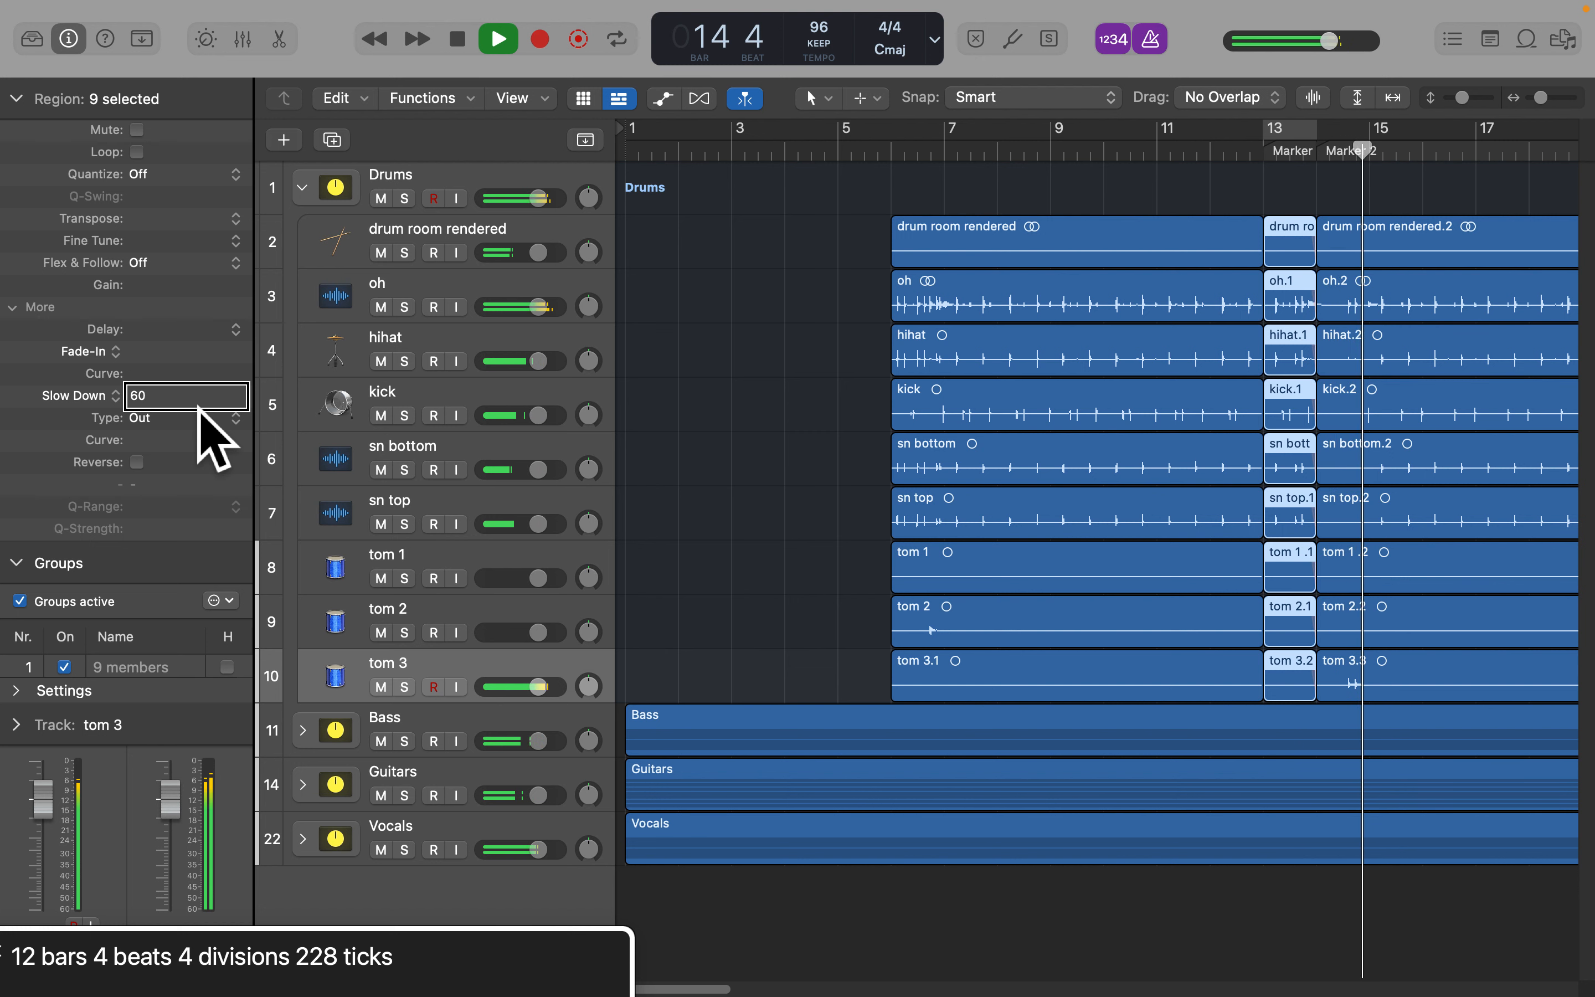
Raise the bar 13 regions' Slow Down value to 100 and audition it twice from bar 13
key("space")
key("BackSpace")
key("BackSpace")
type("80")
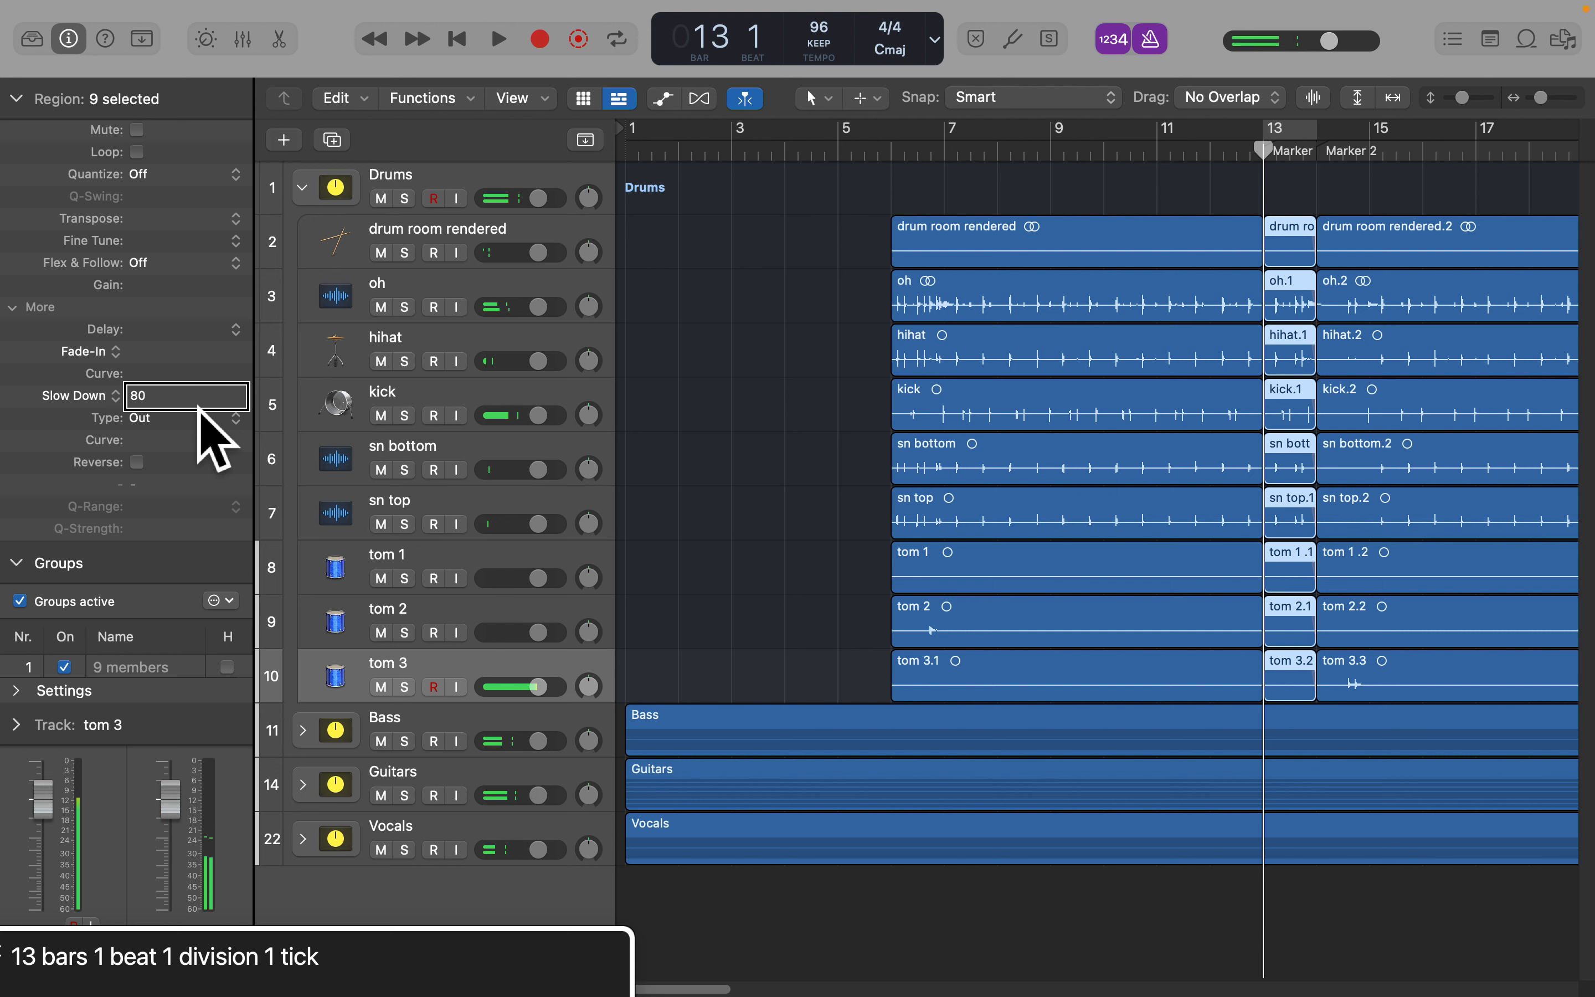
key("Up")
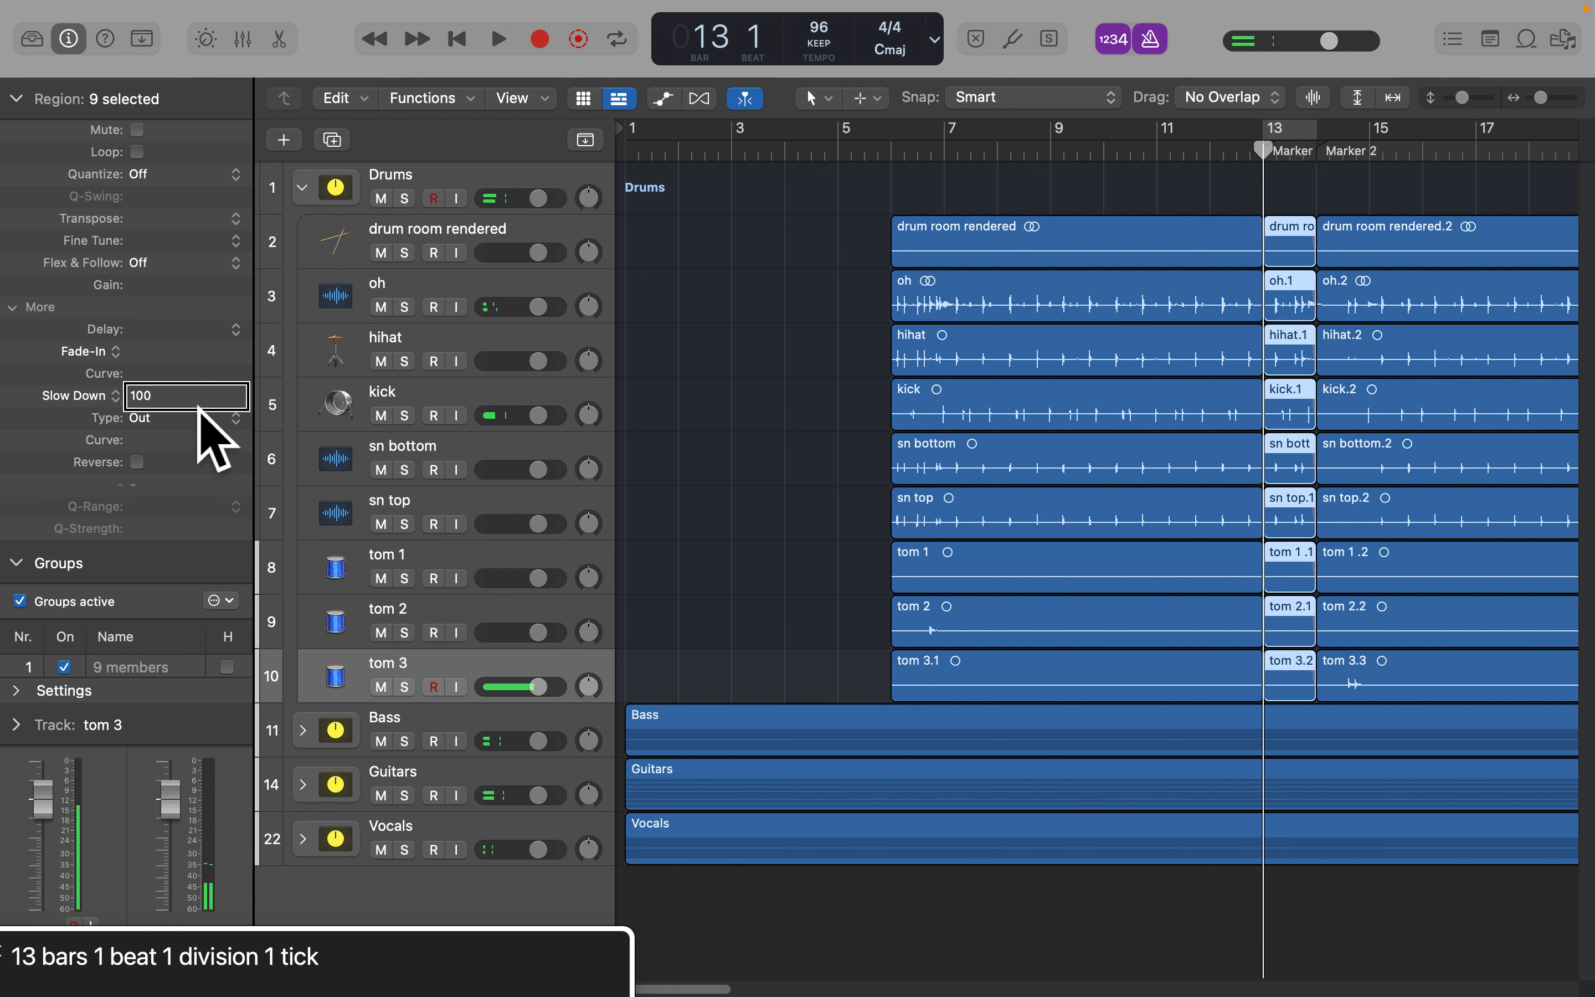
key("space")
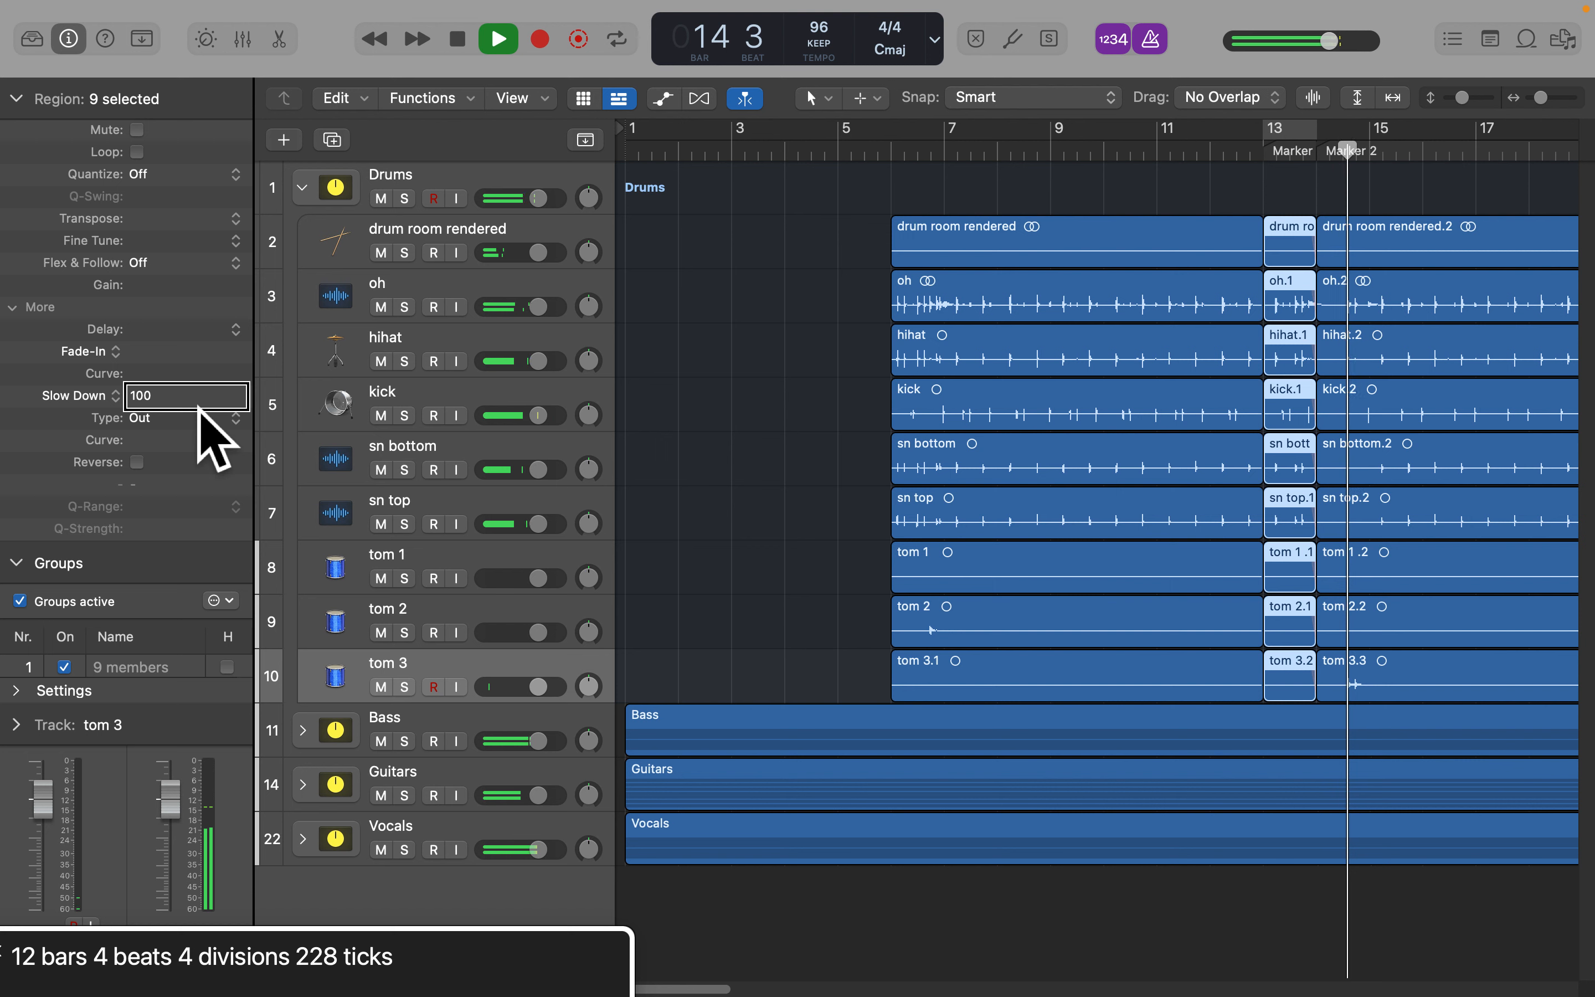
key("space")
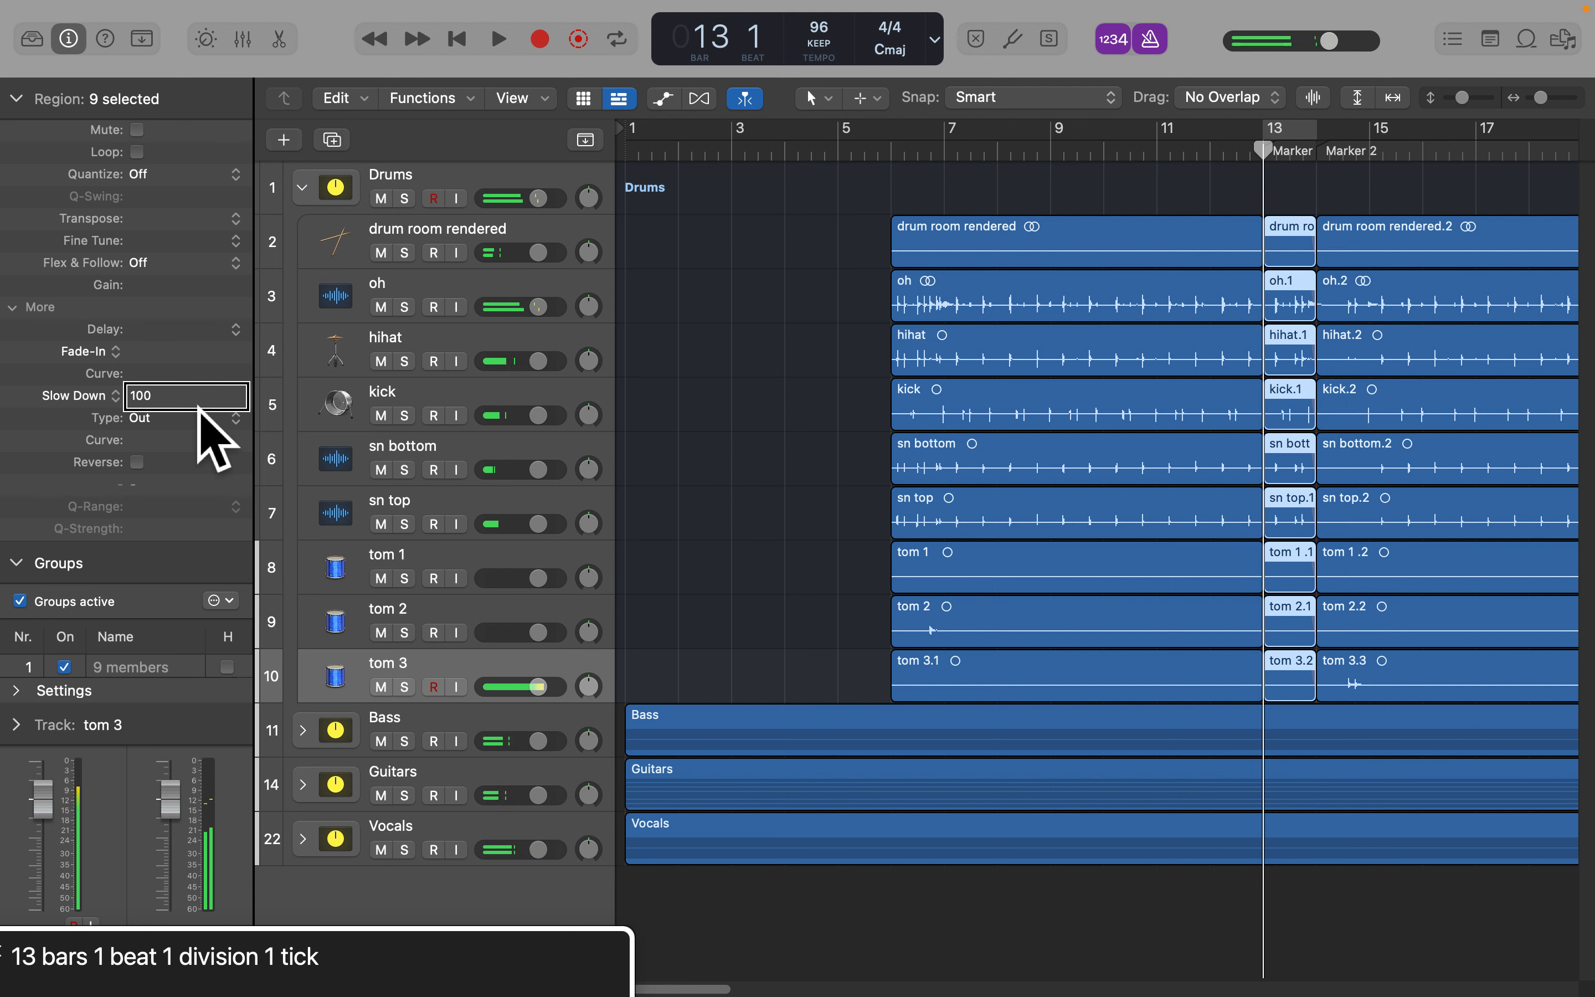
key("space")
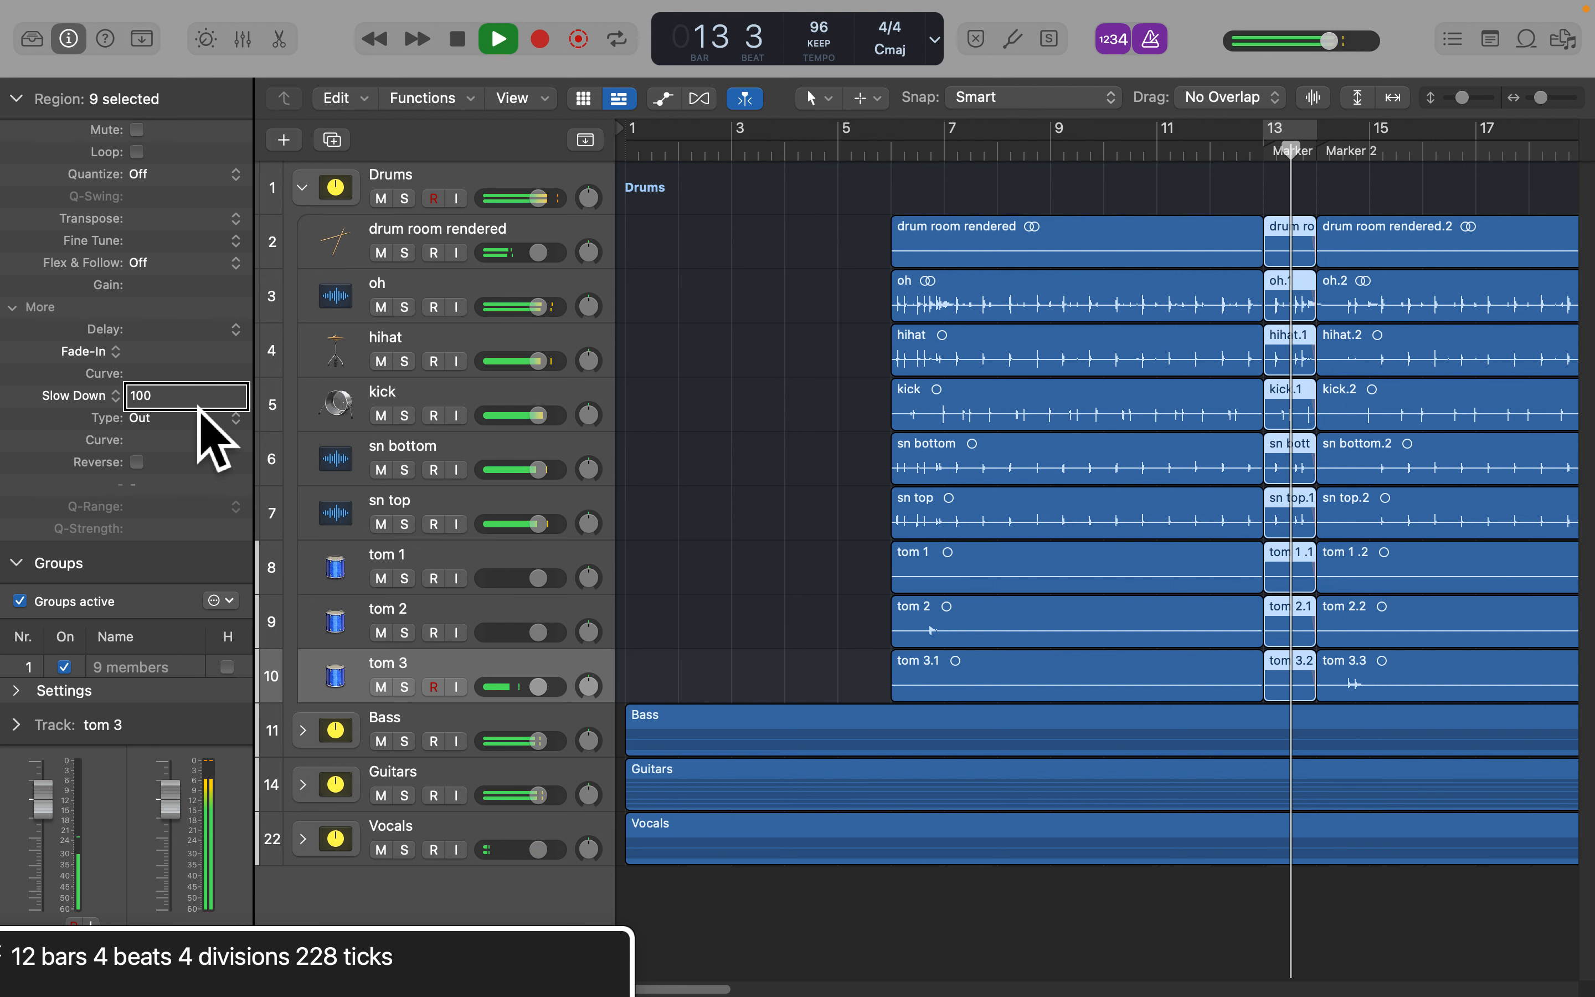
key("space")
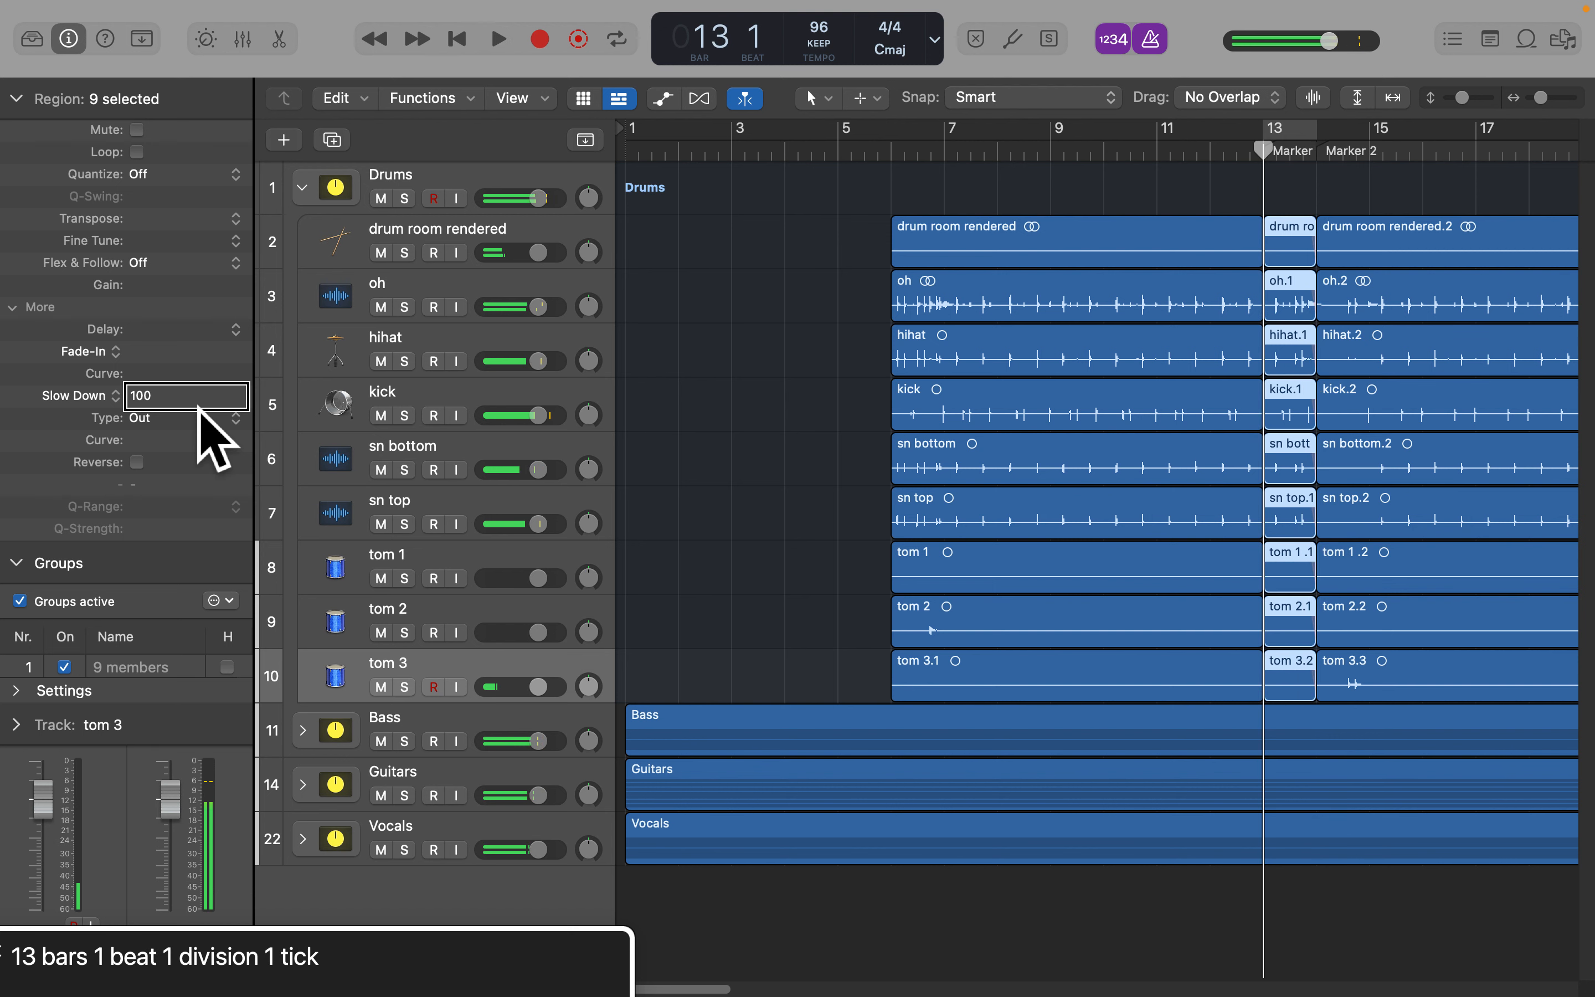
Try a Slow Down value of 5,099 on the bar 13 regions and audition it from bar 13
key("Page_Up")
key("space")
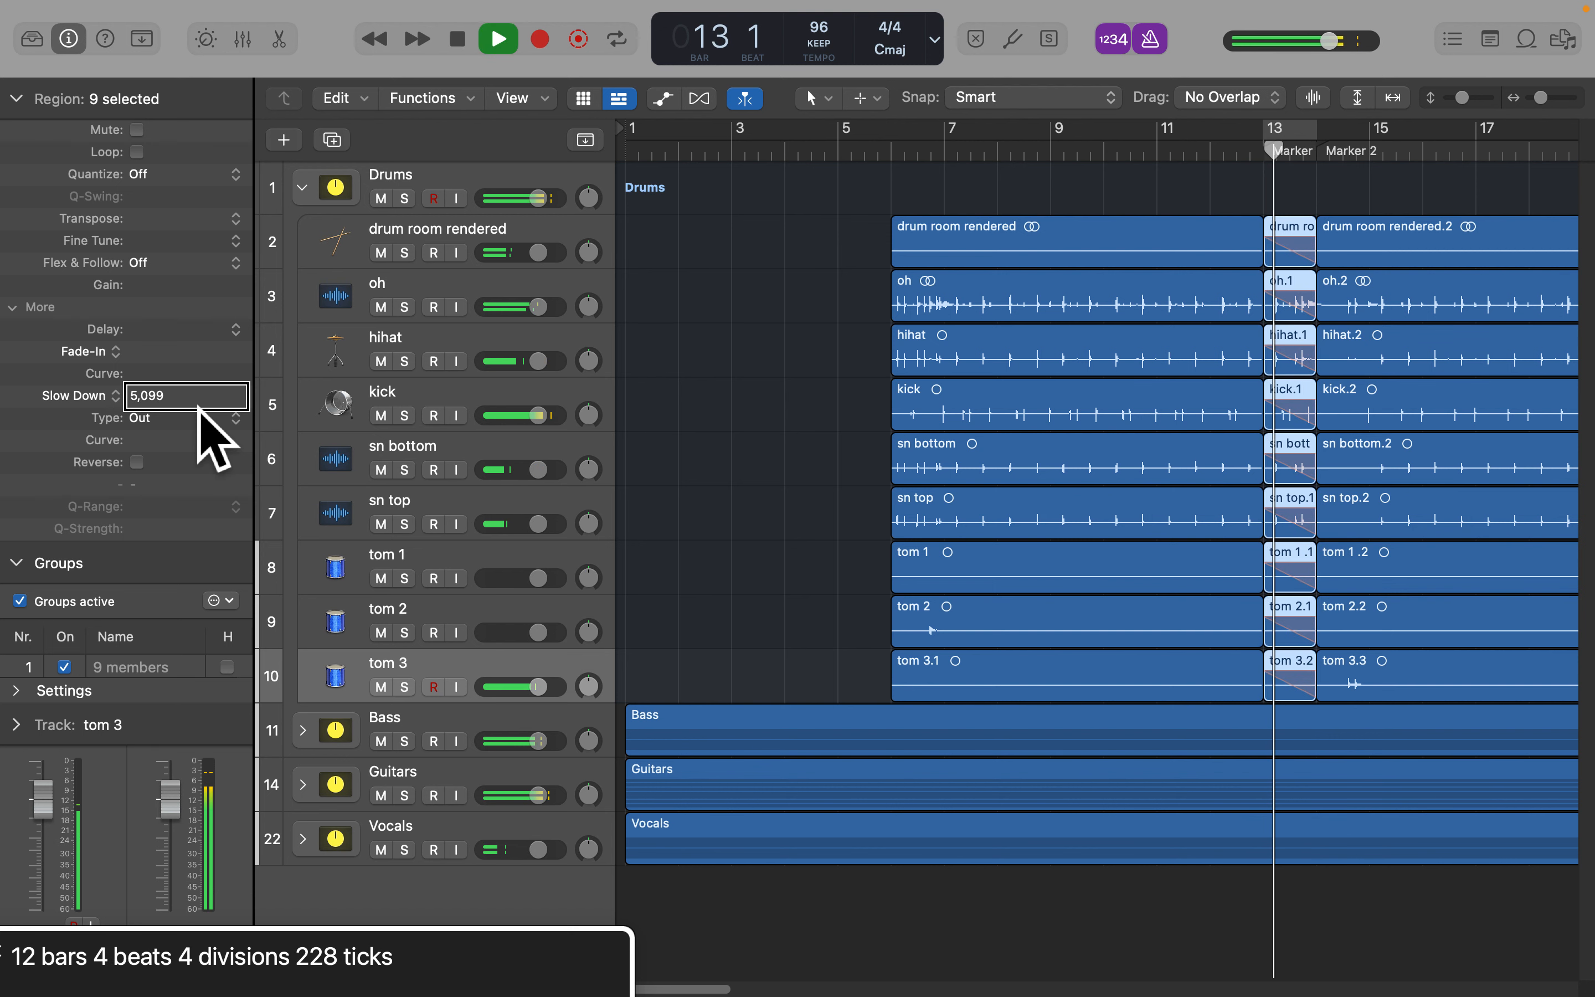
key("space")
key("space")
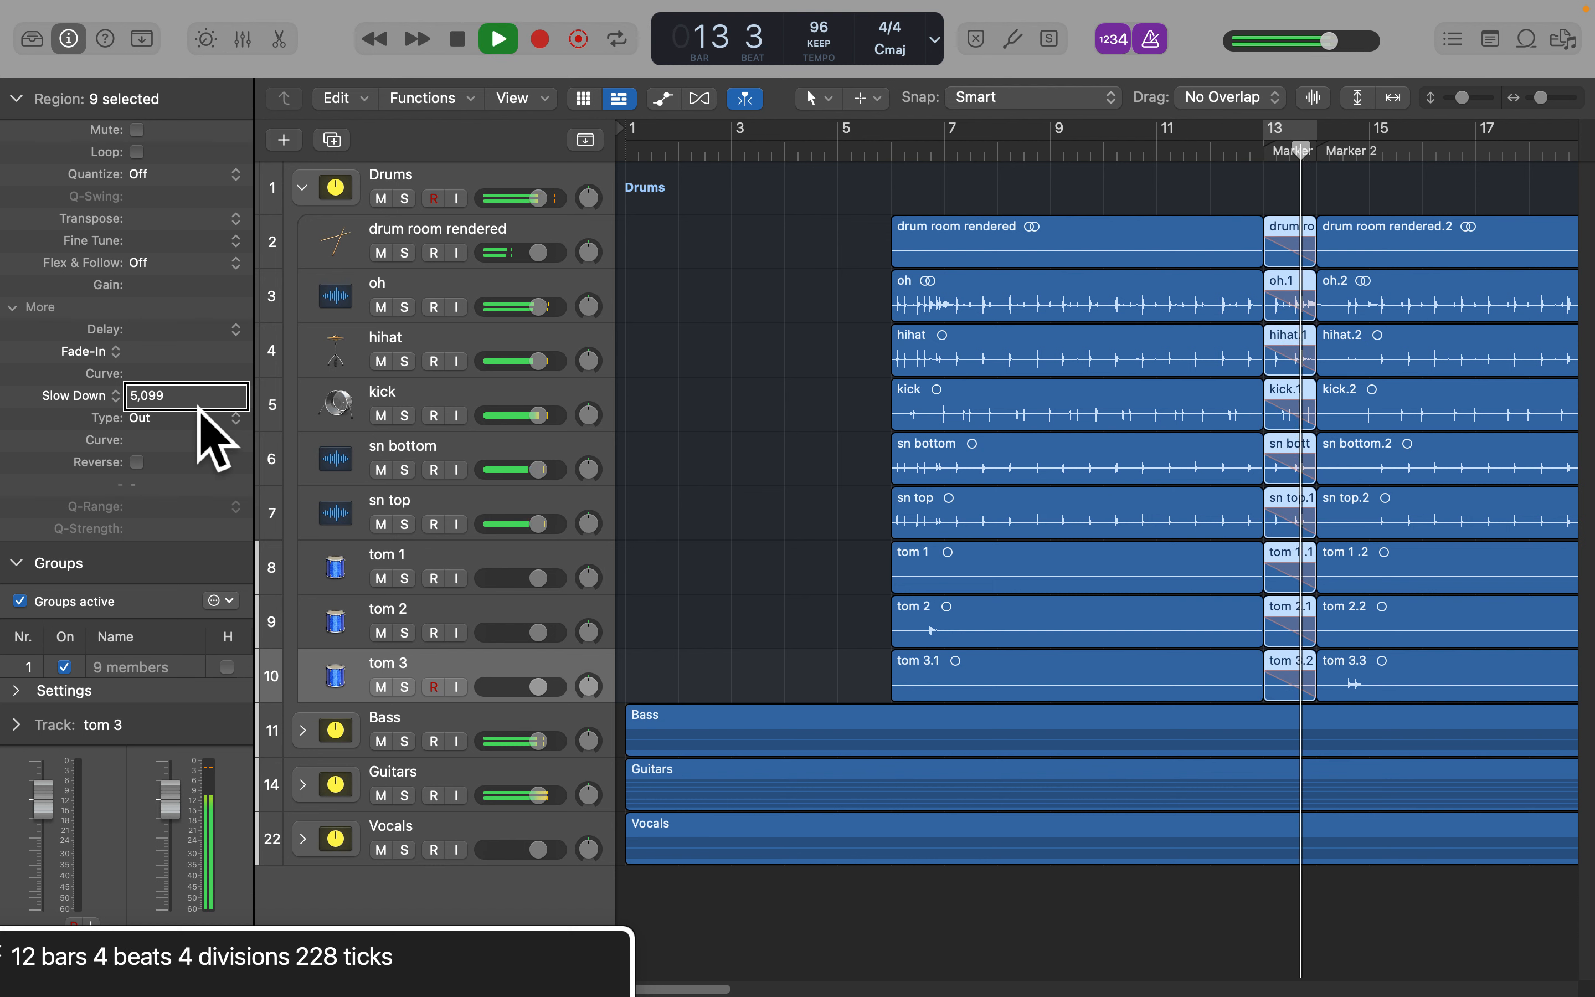
key("space")
Reduce the bar 13 regions' Slow Down value to 1,098 and listen to the result from bar 13
key("Page_Down")
key("Up")
key("space")
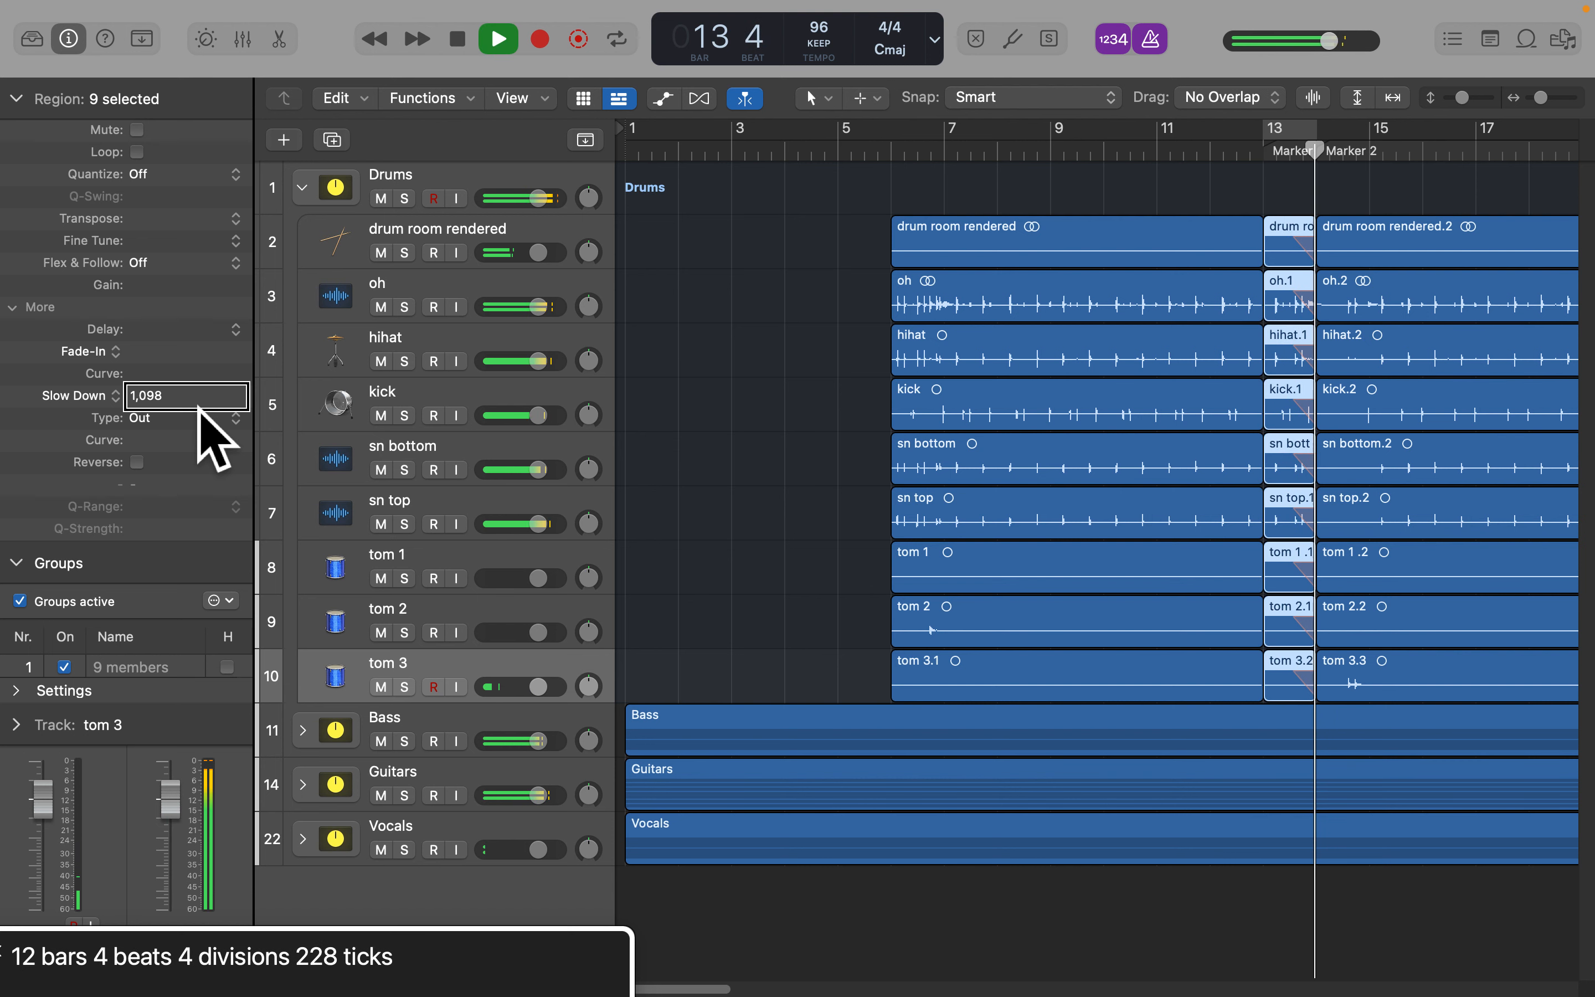
key("space")
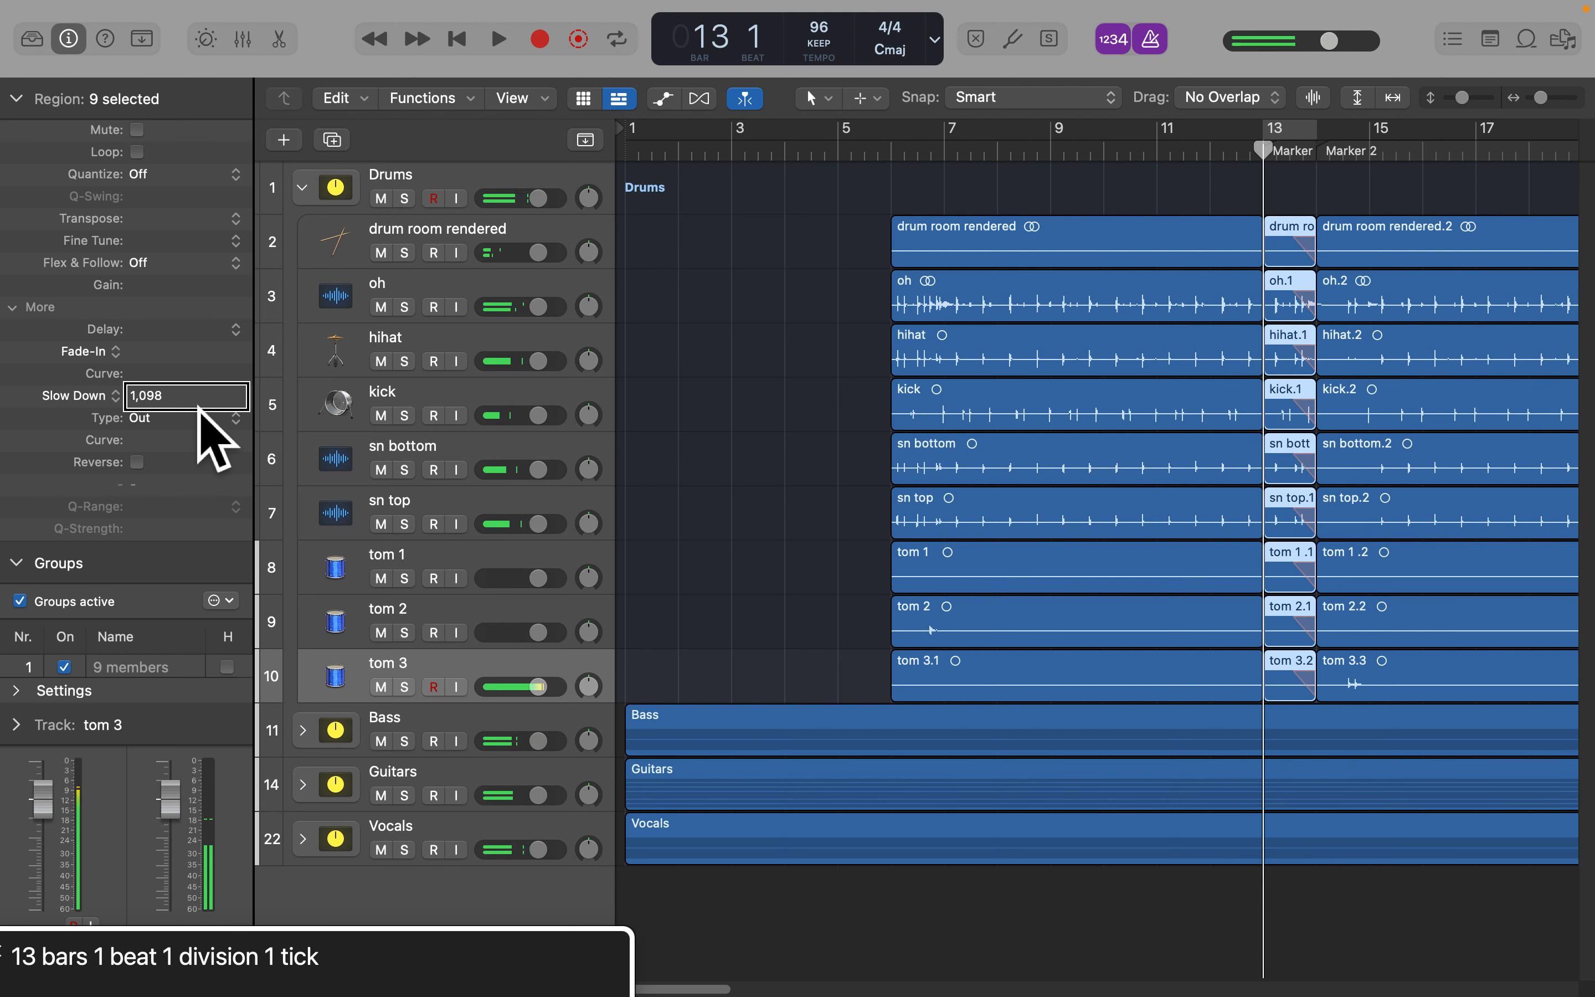
Lower the bar 13 regions' Slow Down value to 708 in small increments while auditioning the transition, then stop playback
key("Down")
key("Down")
key("Down")
key("Down")
key("Down")
key("Down")
key("Down")
key("Down")
key("Down")
key("Down")
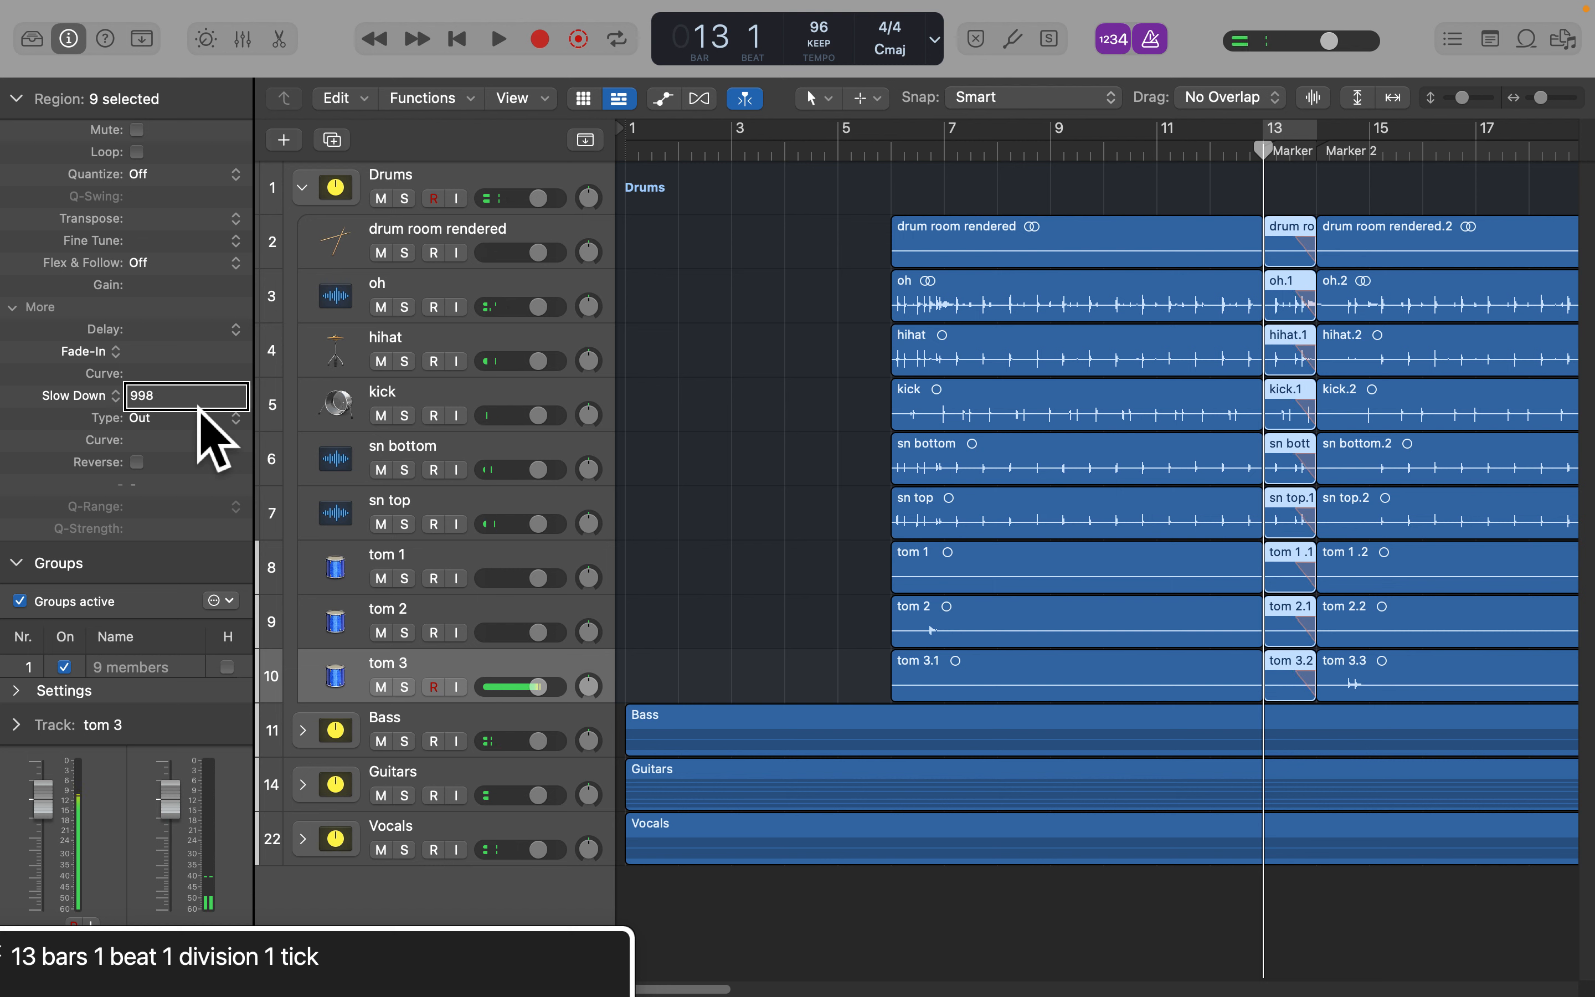
key("Down")
key("Down")
key("Down")
key("Down")
key("space")
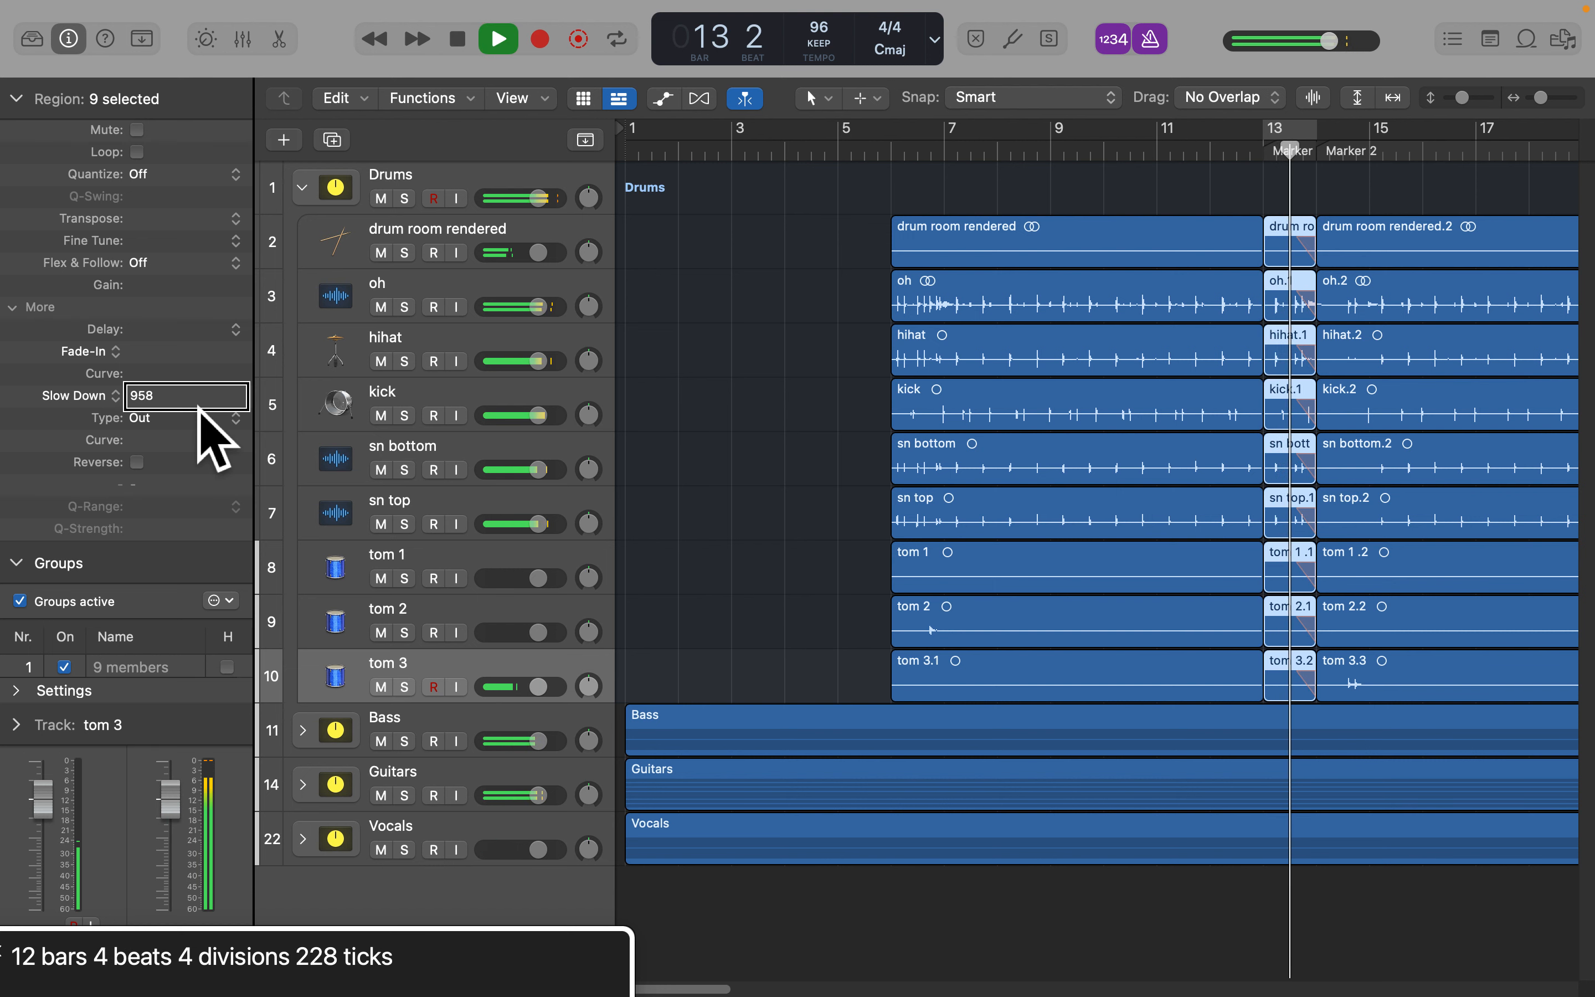
key("Down")
key("Down")
key("Down")
key("Down")
key("Down")
key("Down")
key("Down")
key("Down")
key("Down")
key("Down")
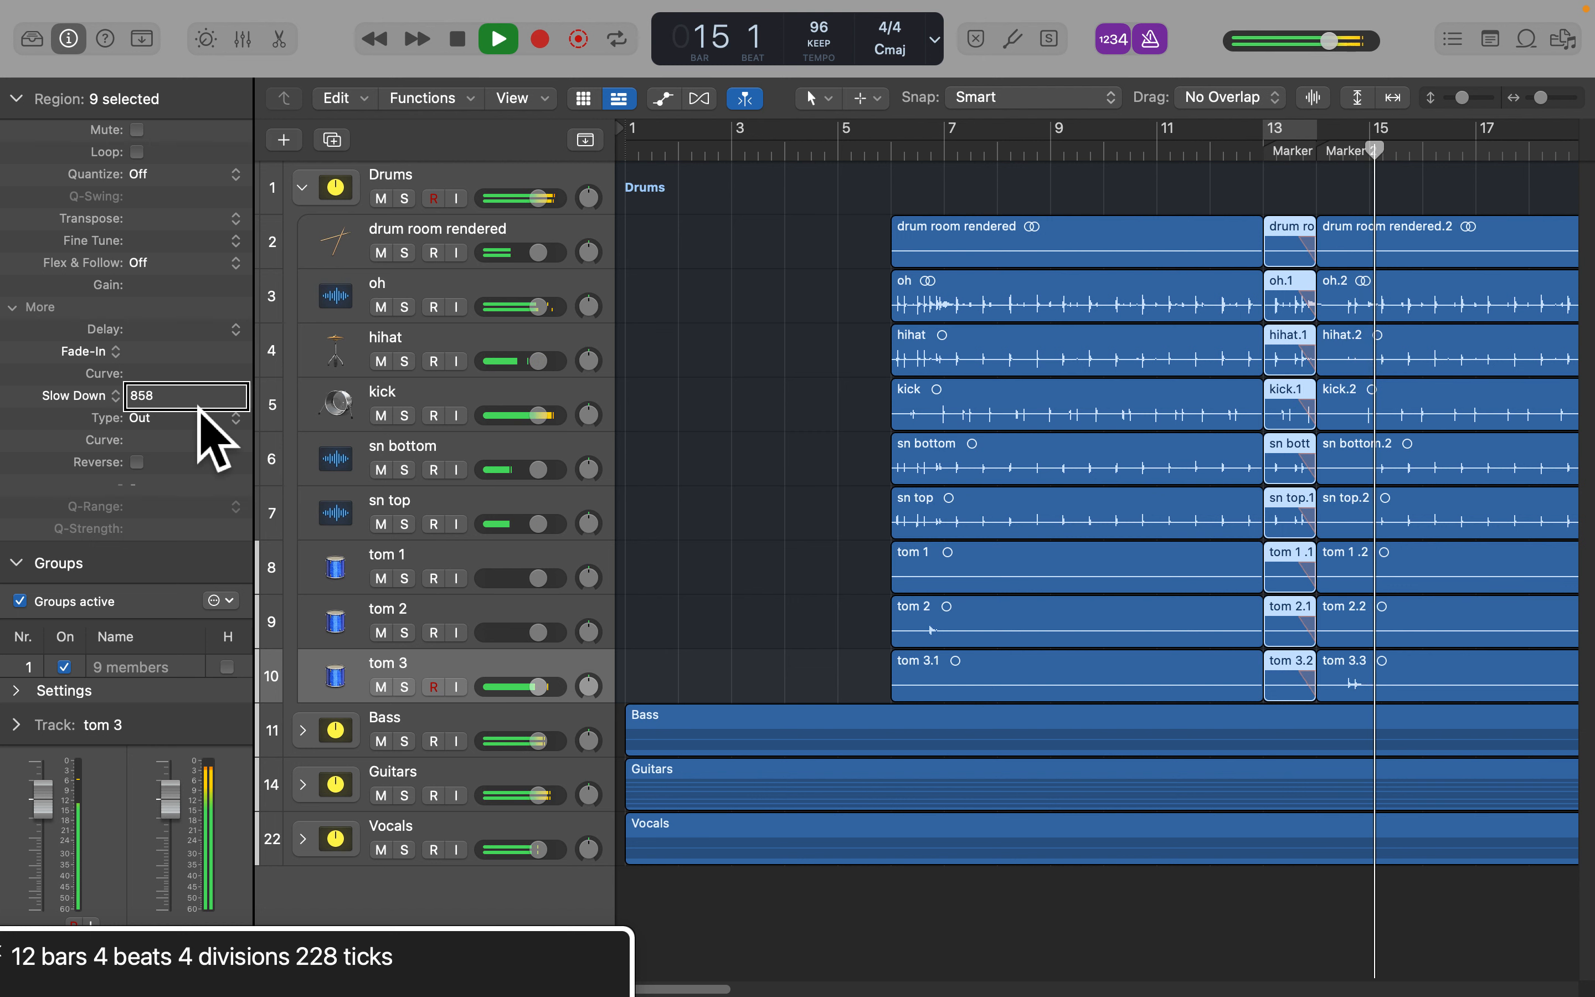
key("Down")
key("Down")
key("Down")
key("Down")
key("Down")
key("Down")
key("Down")
key("Down")
key("Down")
key("Down")
key("Down")
key("Down")
key("Down")
key("Down")
key("Down")
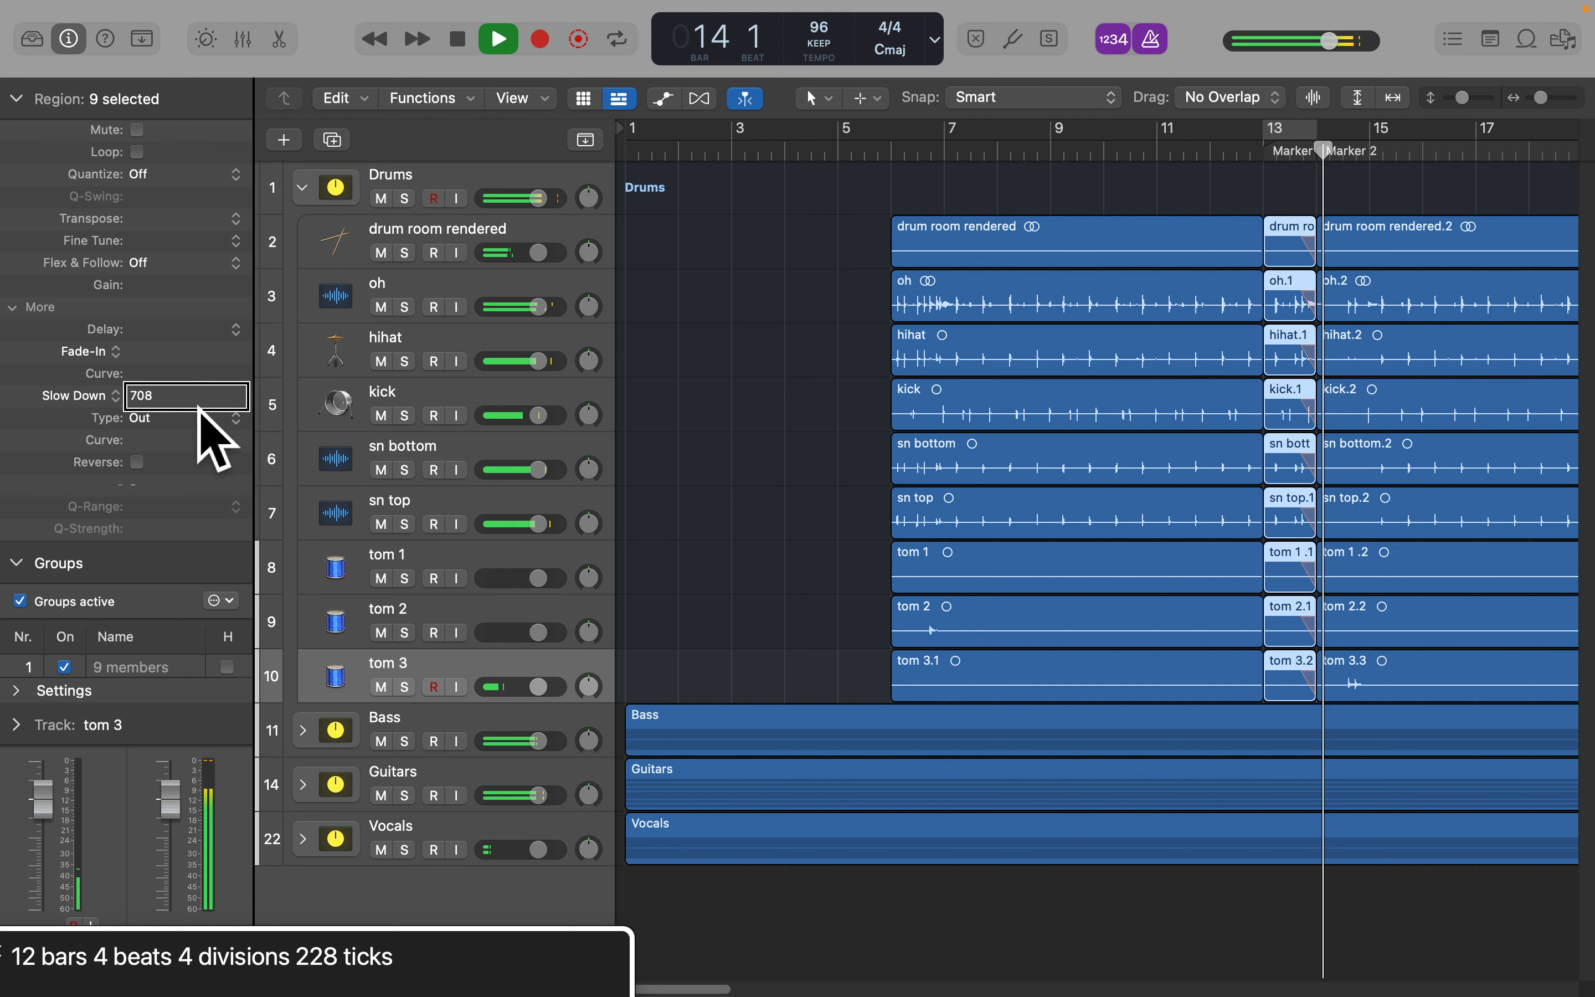
key("space")
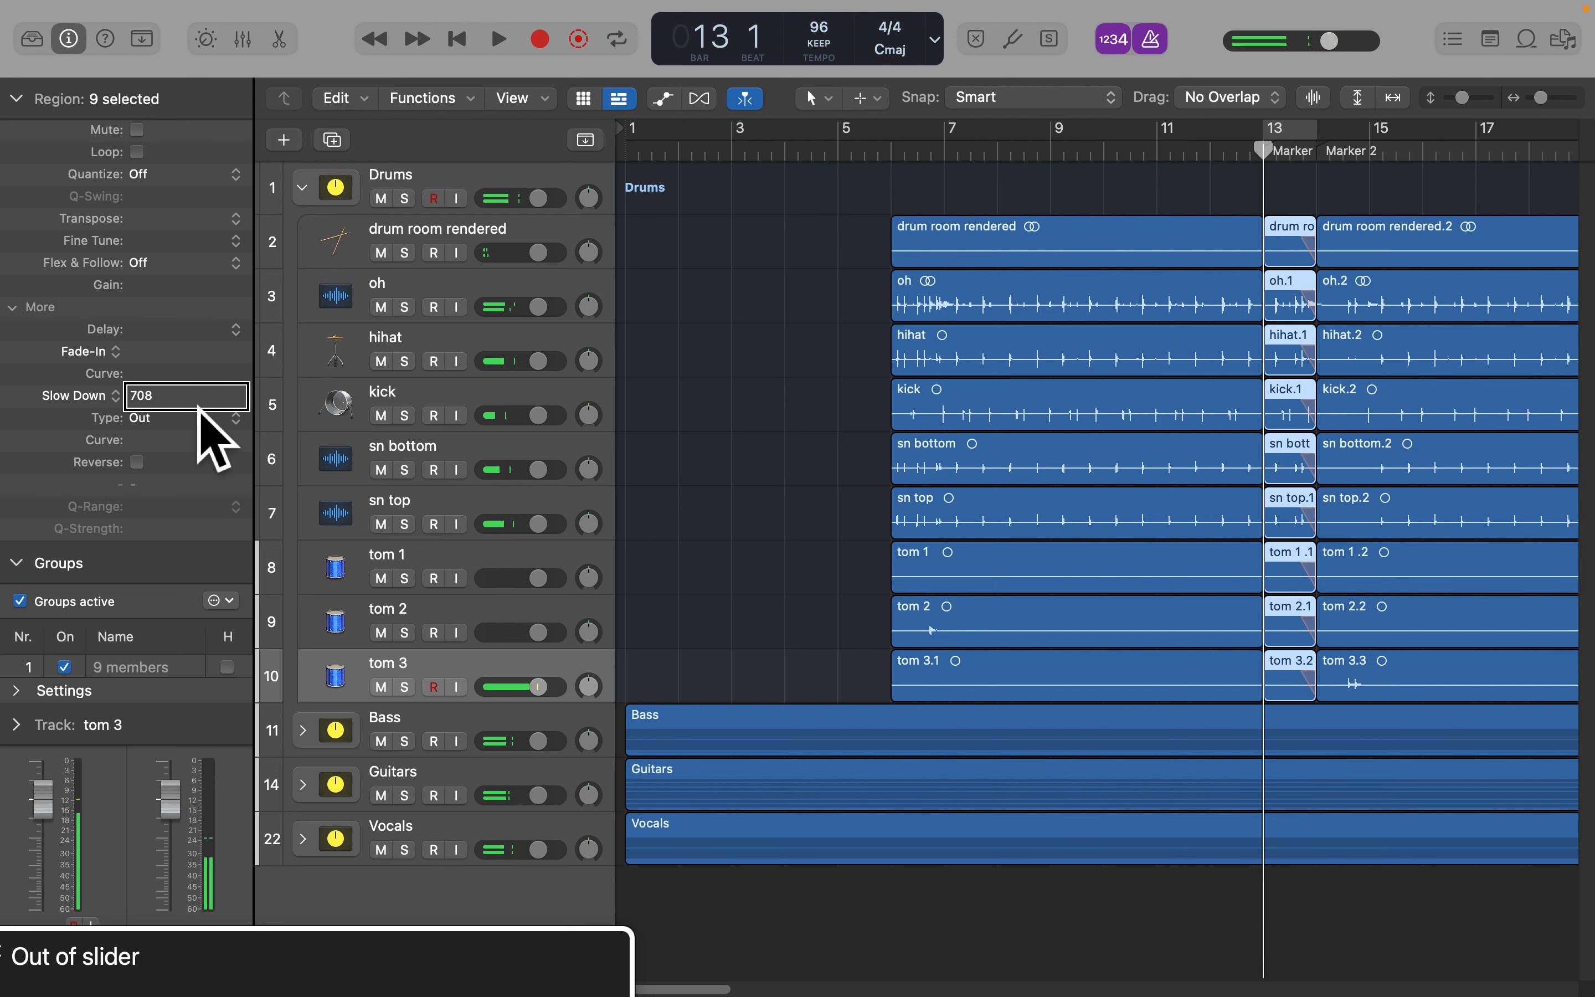
Select the nine drum regions starting at bar 14 and place the playhead at their start
key("Right")
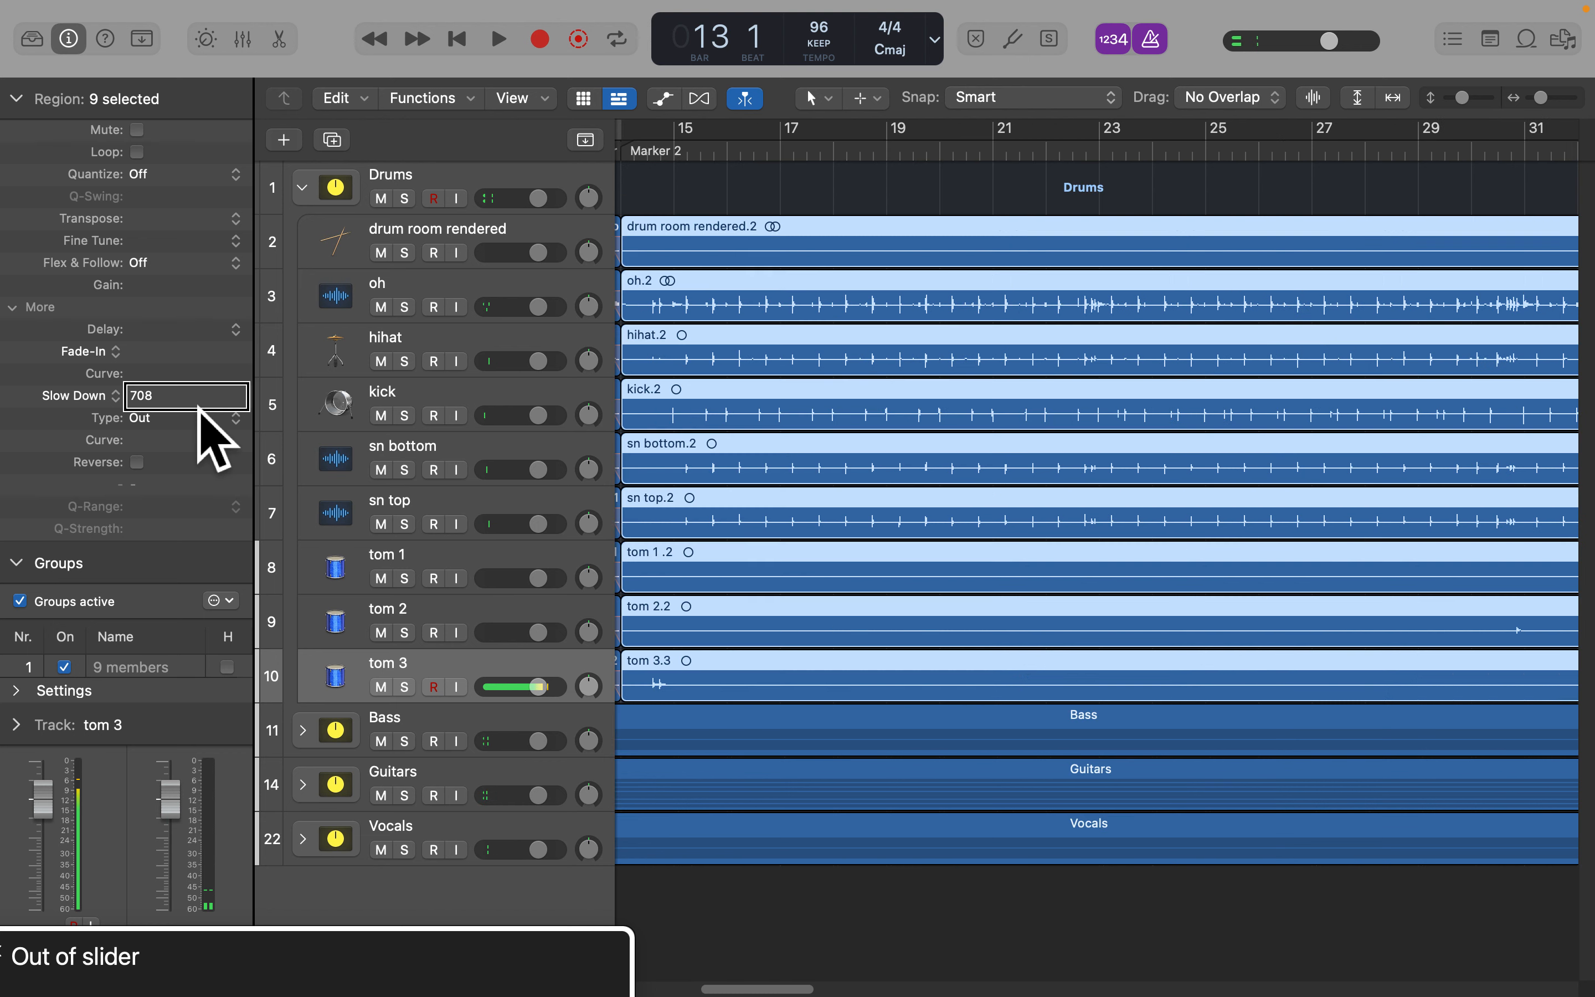
key("alt+period")
key("alt+comma")
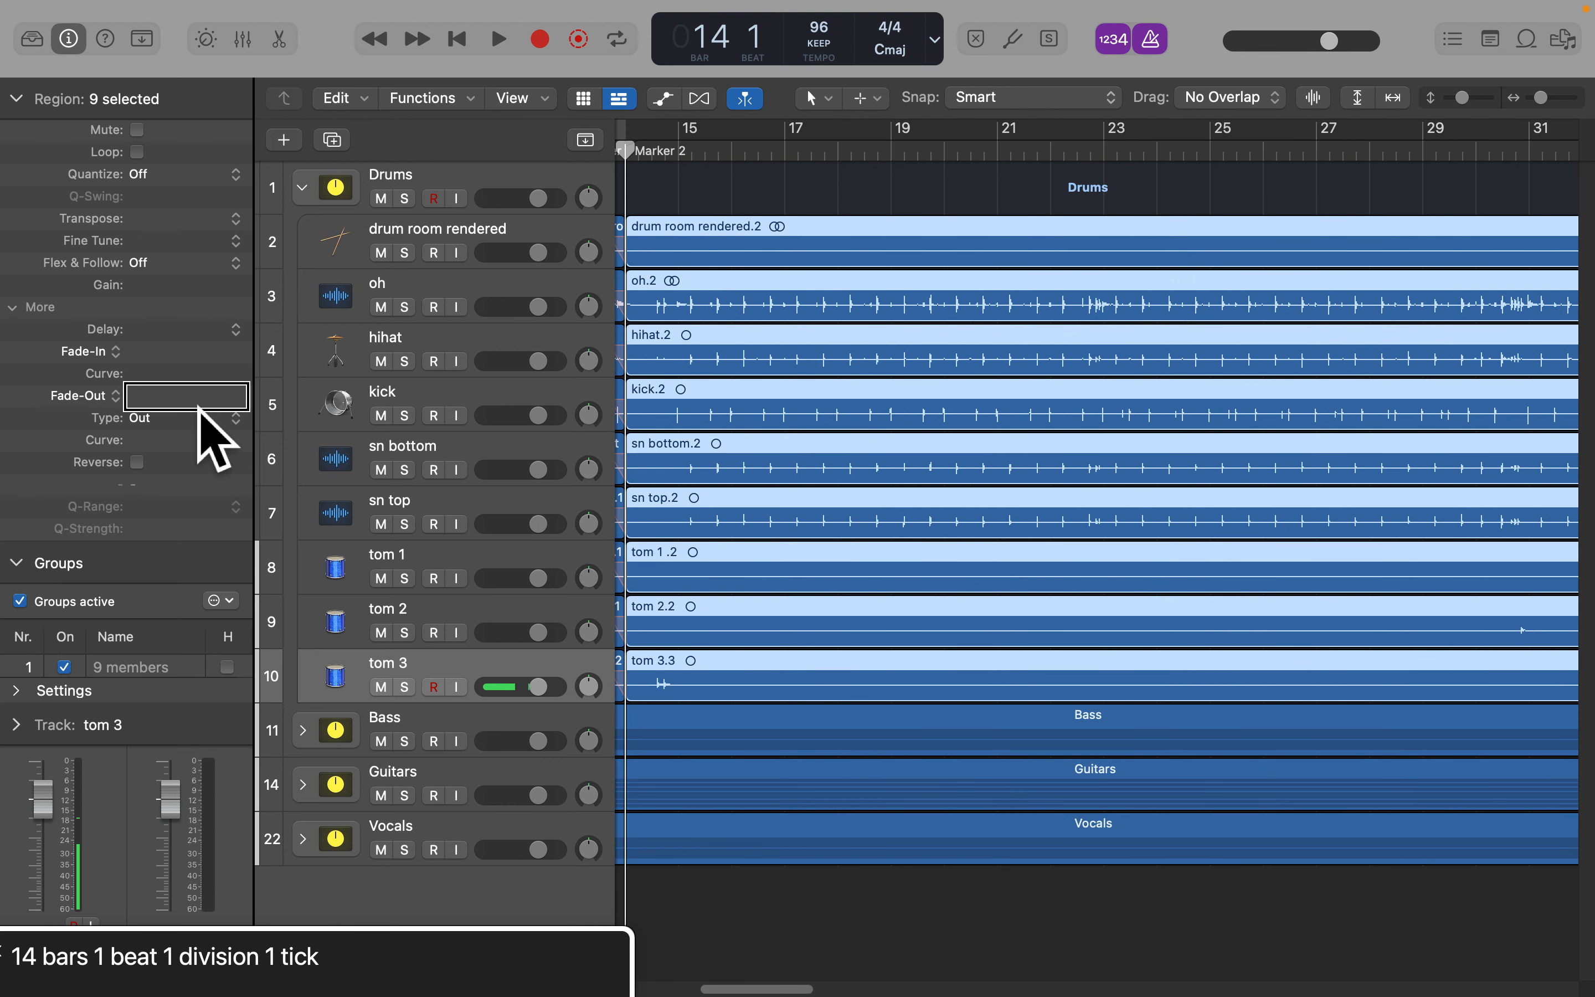
Switch the bar 14 drum regions' fade-in type to Speed Up, set it to 4,999 and play from bar 14
key("ctrl+alt+Left")
key("ctrl+alt+Left")
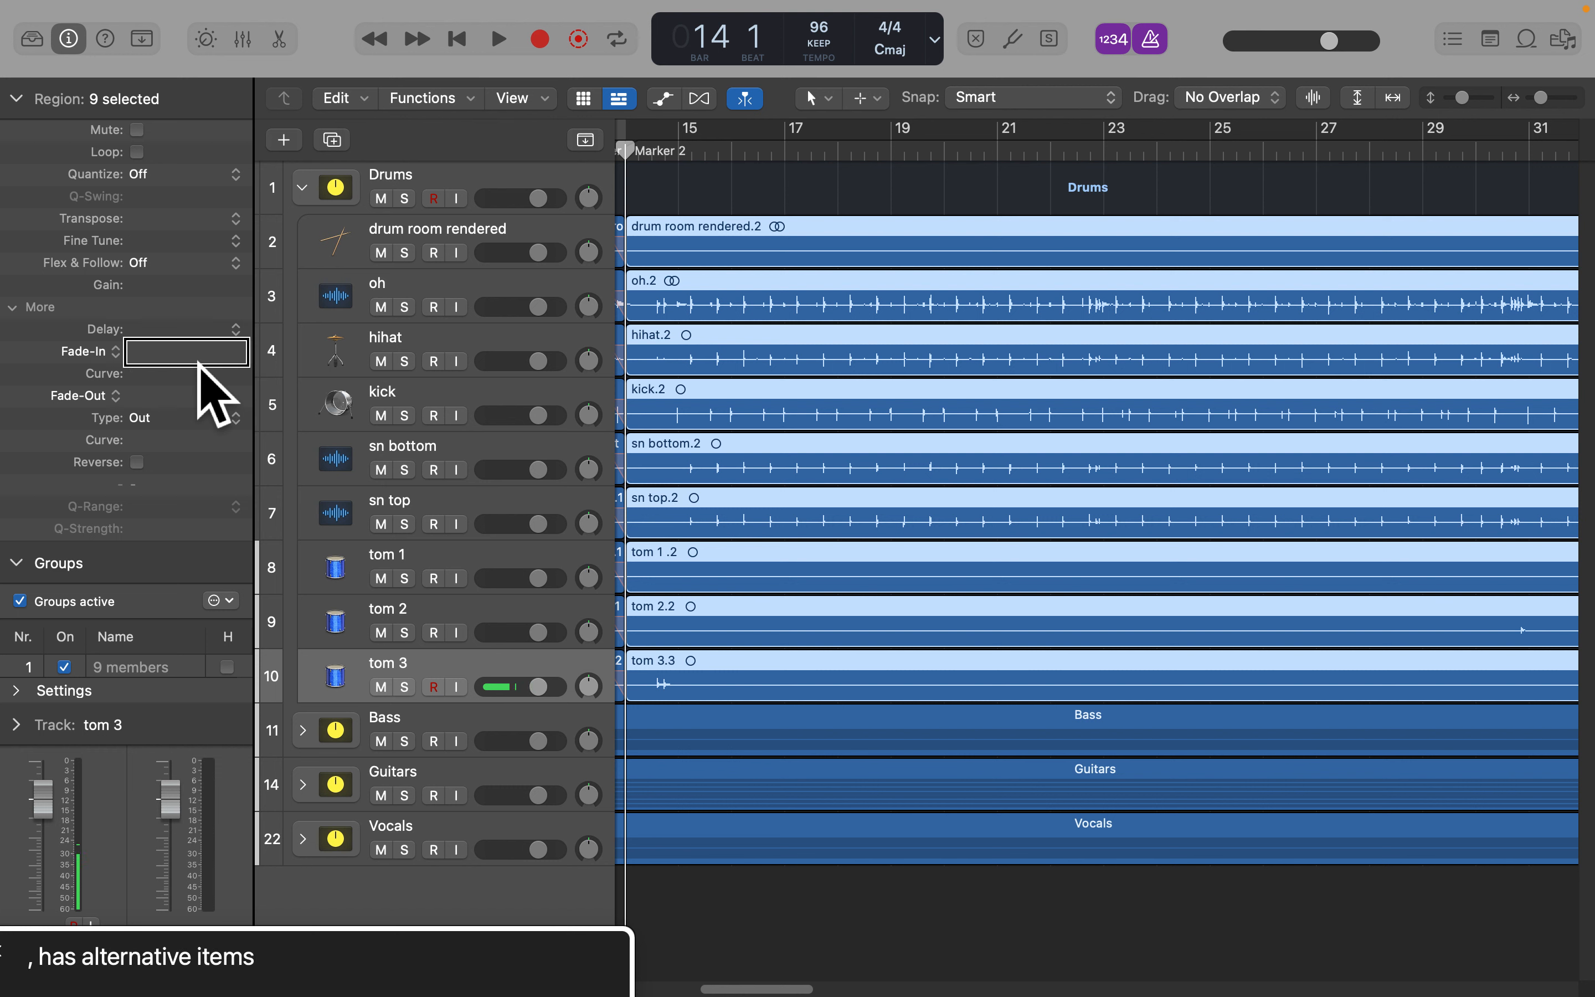
left_click(83, 356)
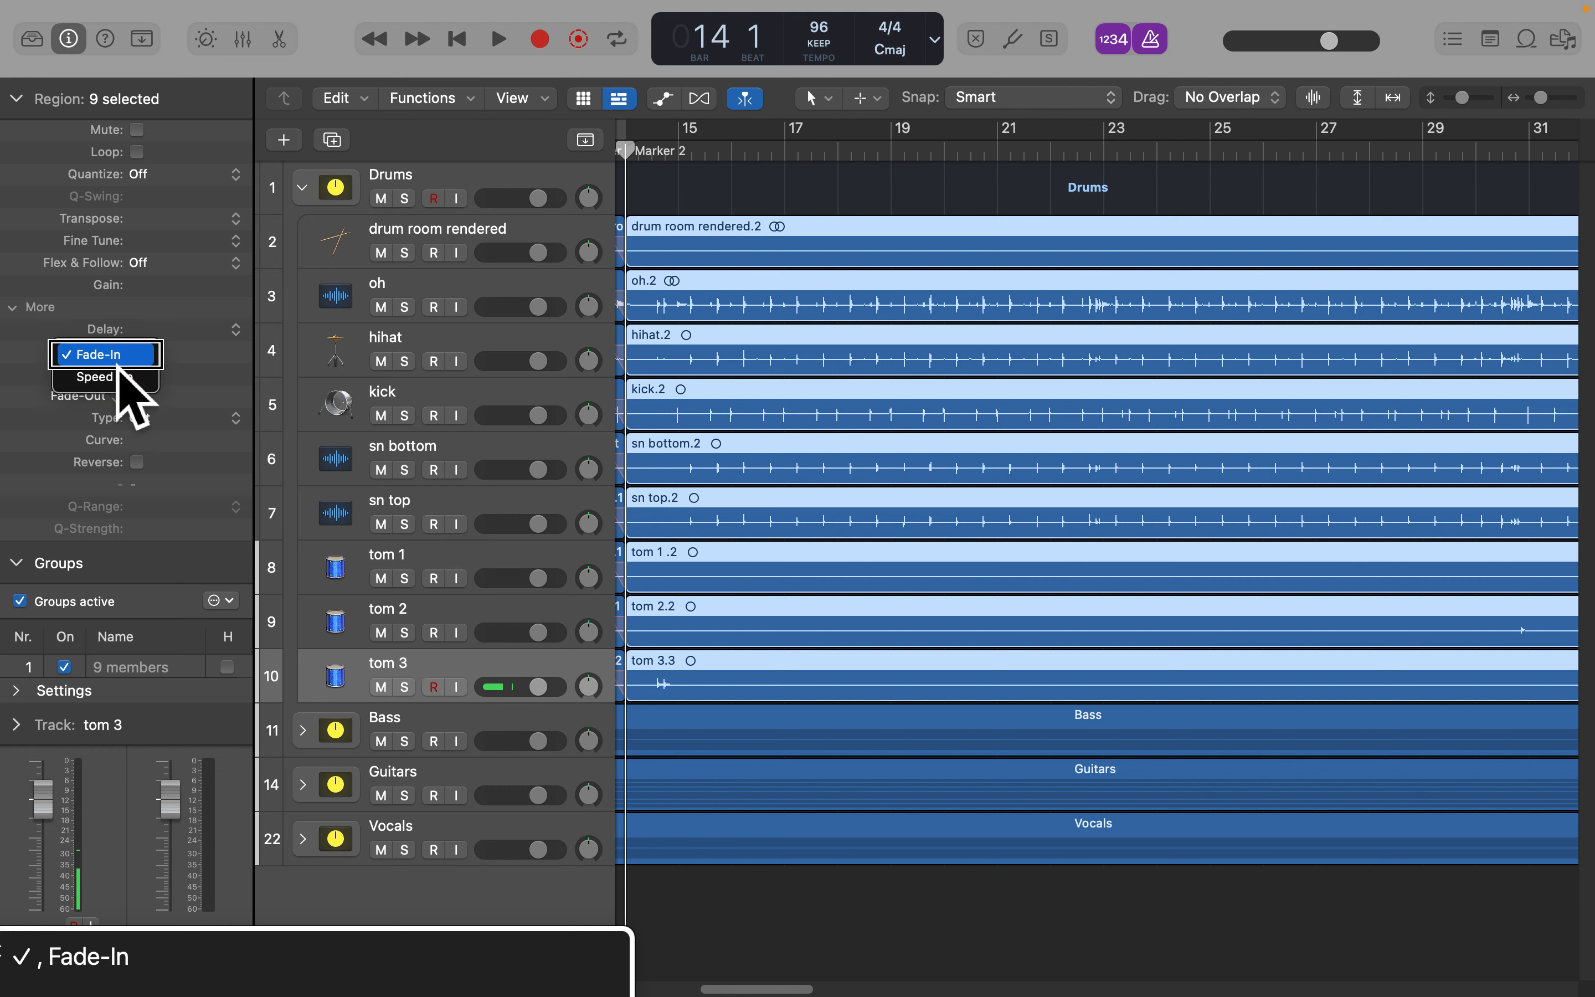
left_click(108, 378)
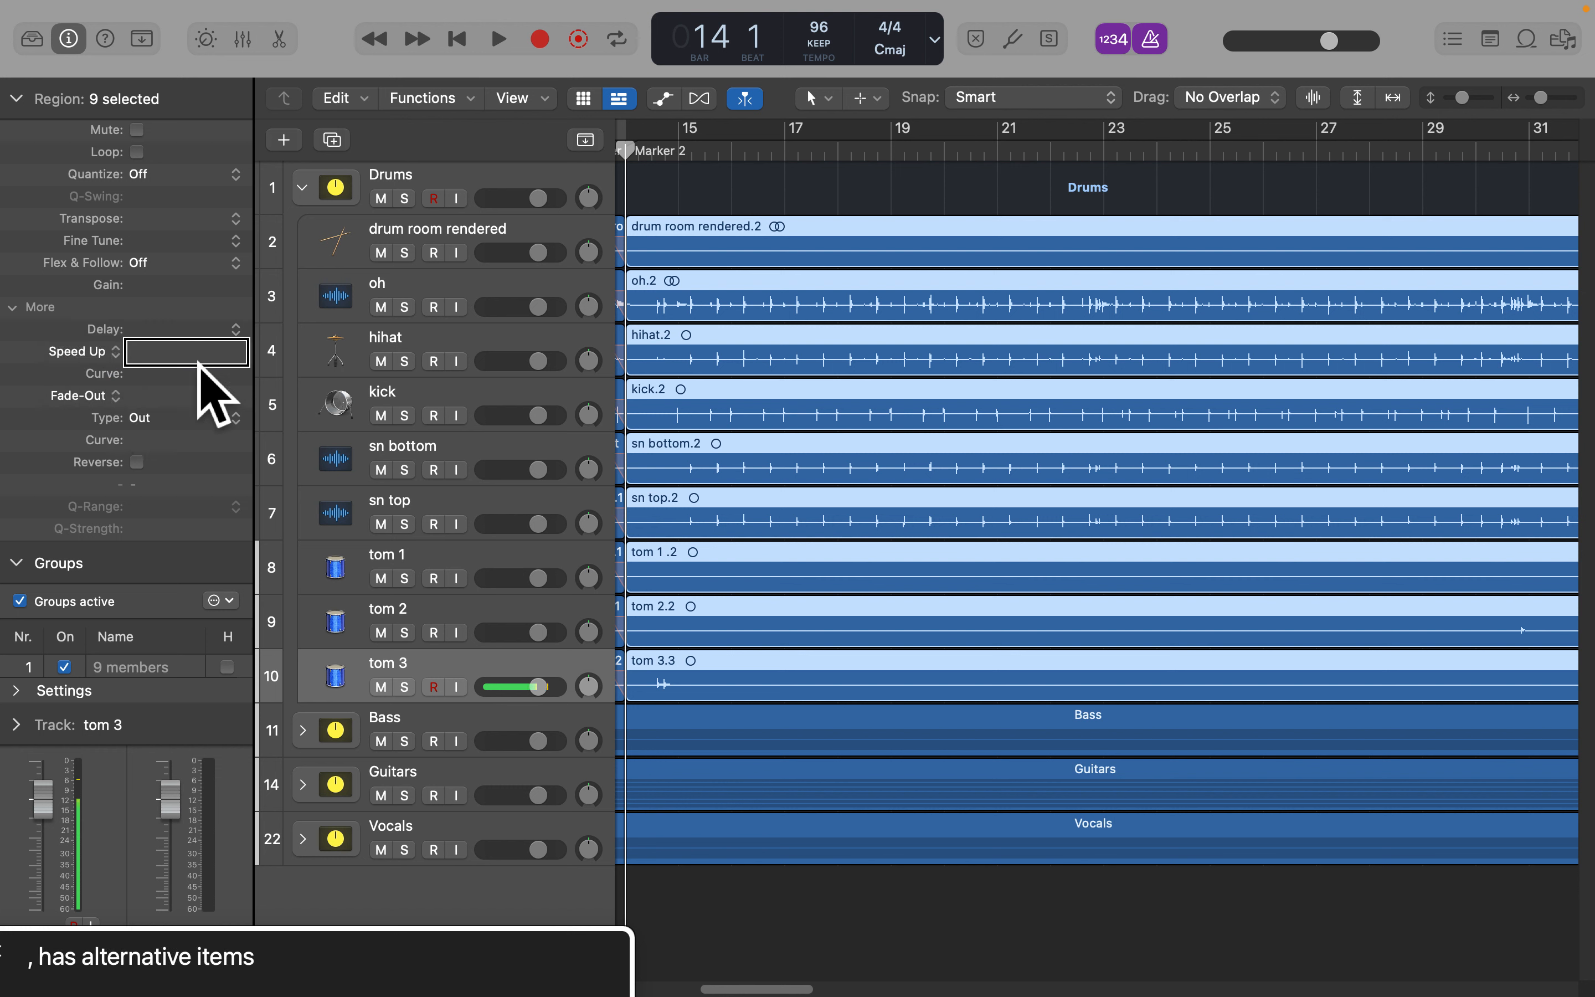
key("Up")
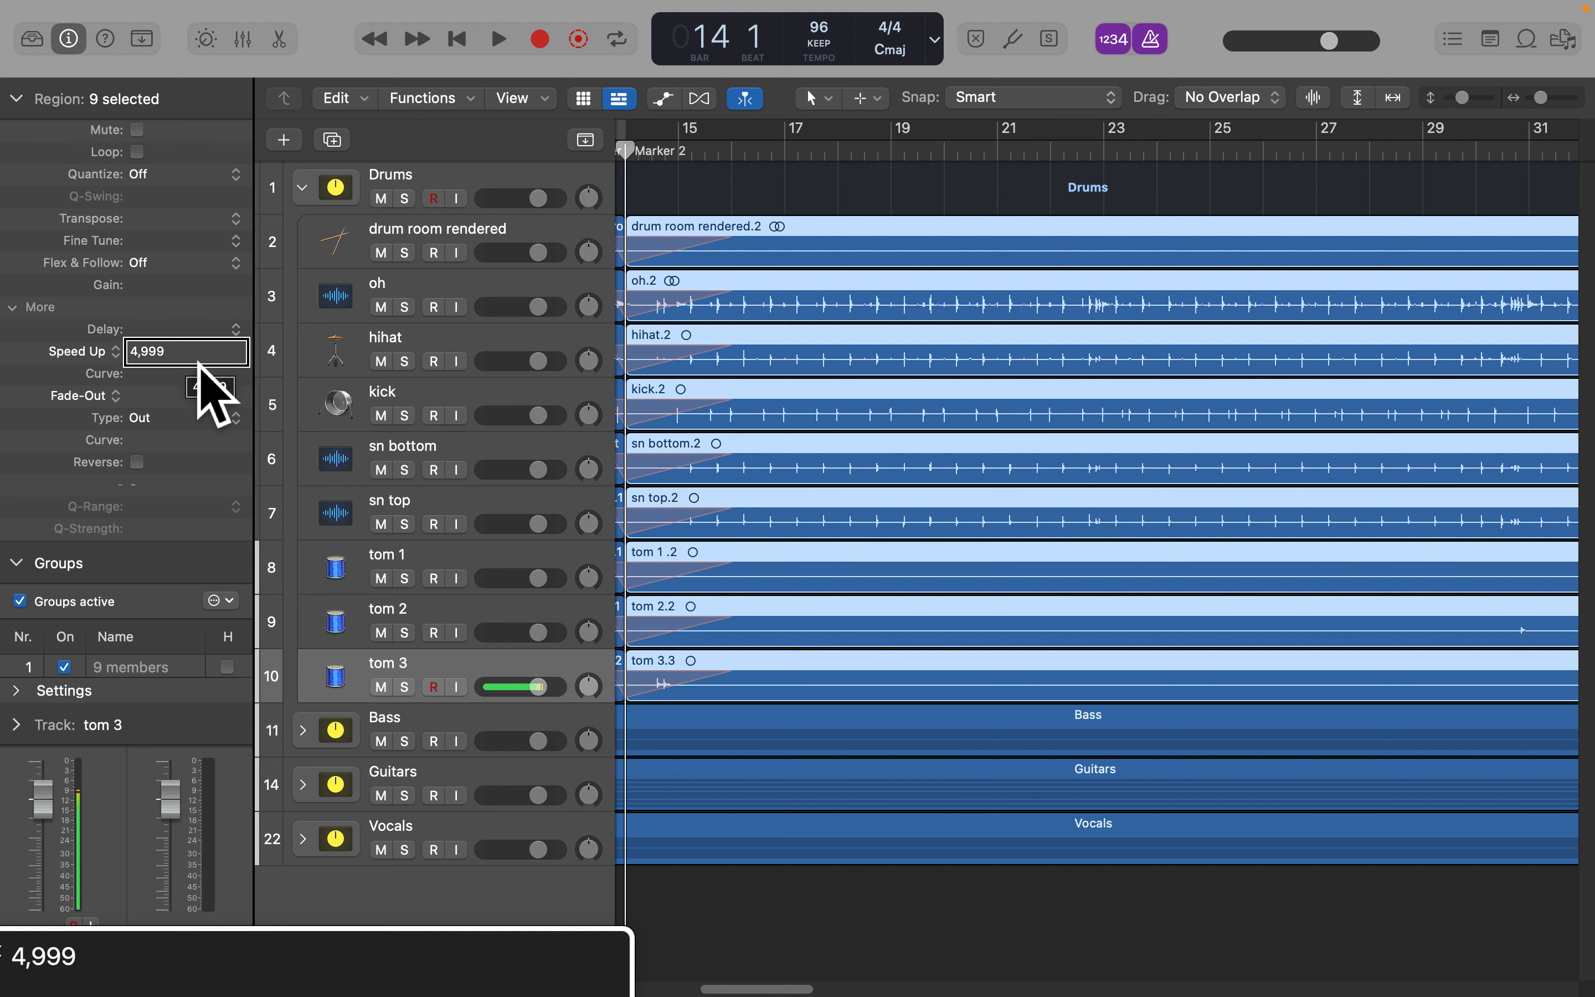
key("space")
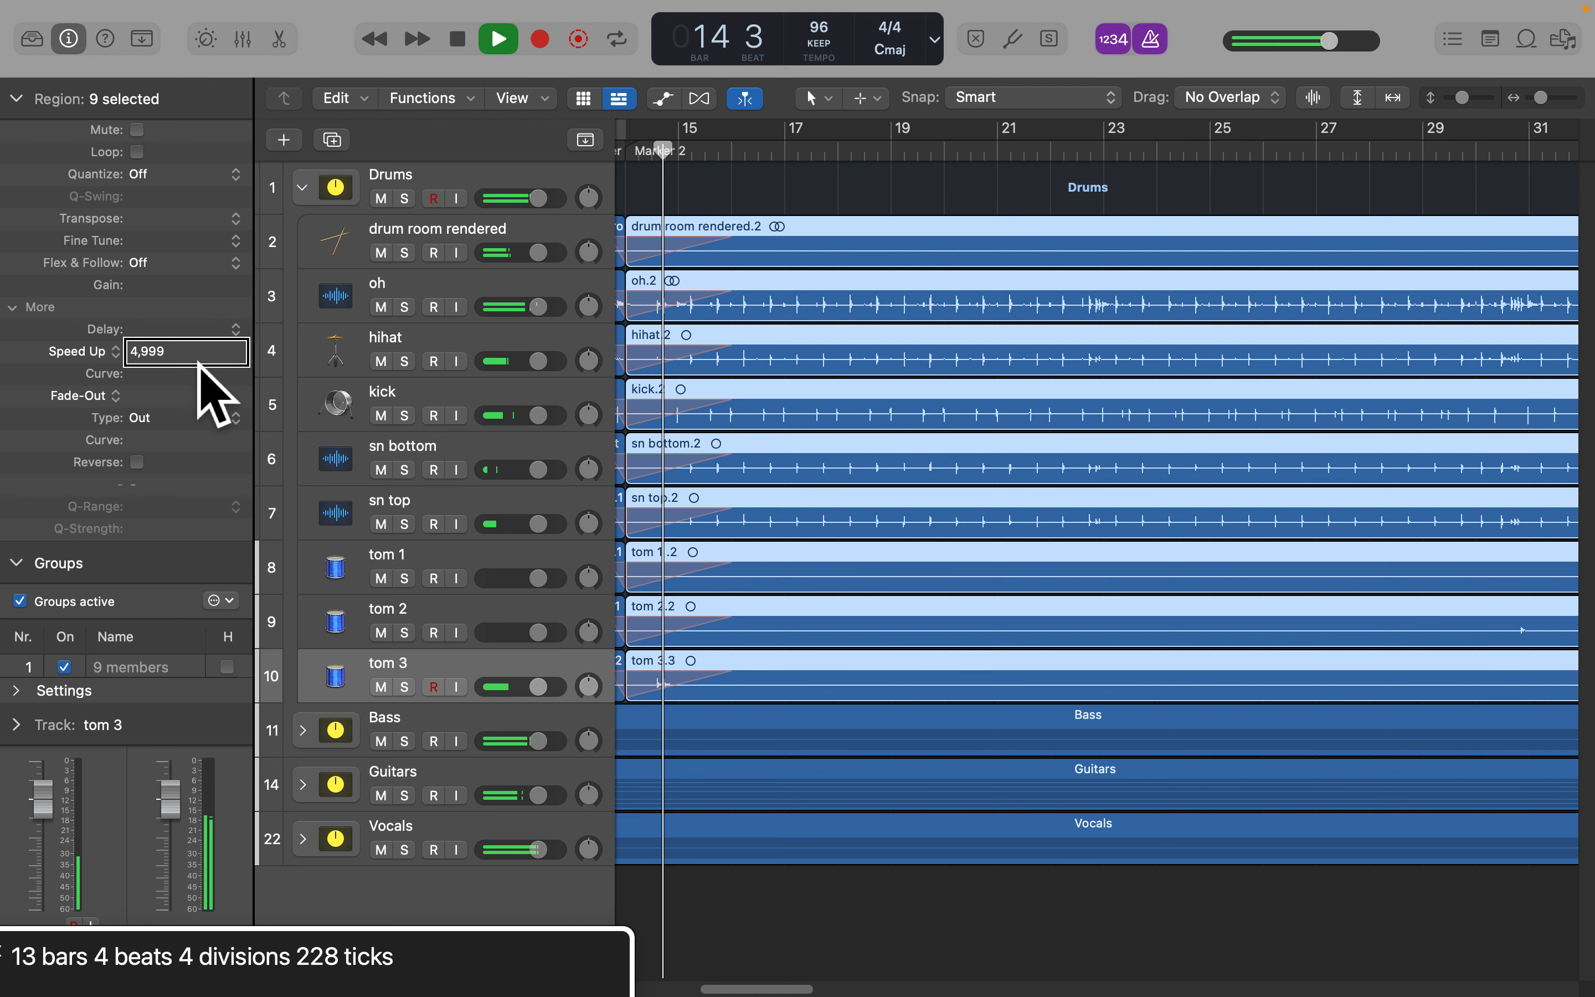
Audition the drum transition from bar 11, move the playhead to bar 13, play it again and stop
key("comma")
key("comma")
key("comma")
key("comma")
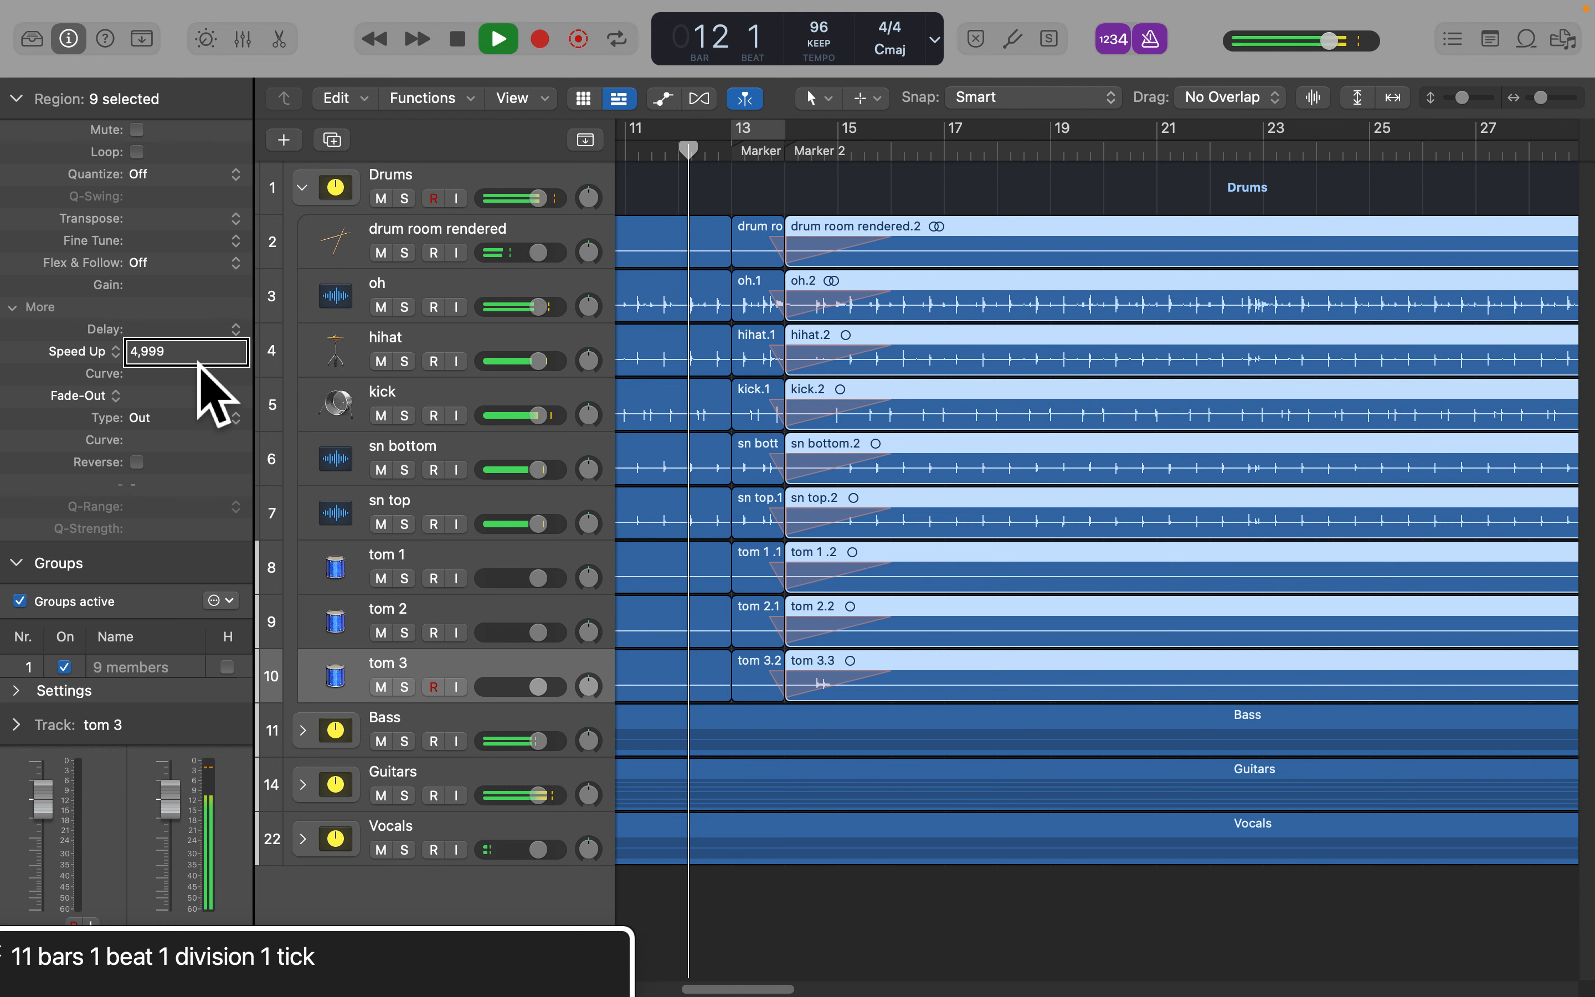
key("space")
key("period")
key("period")
key("period")
key("space")
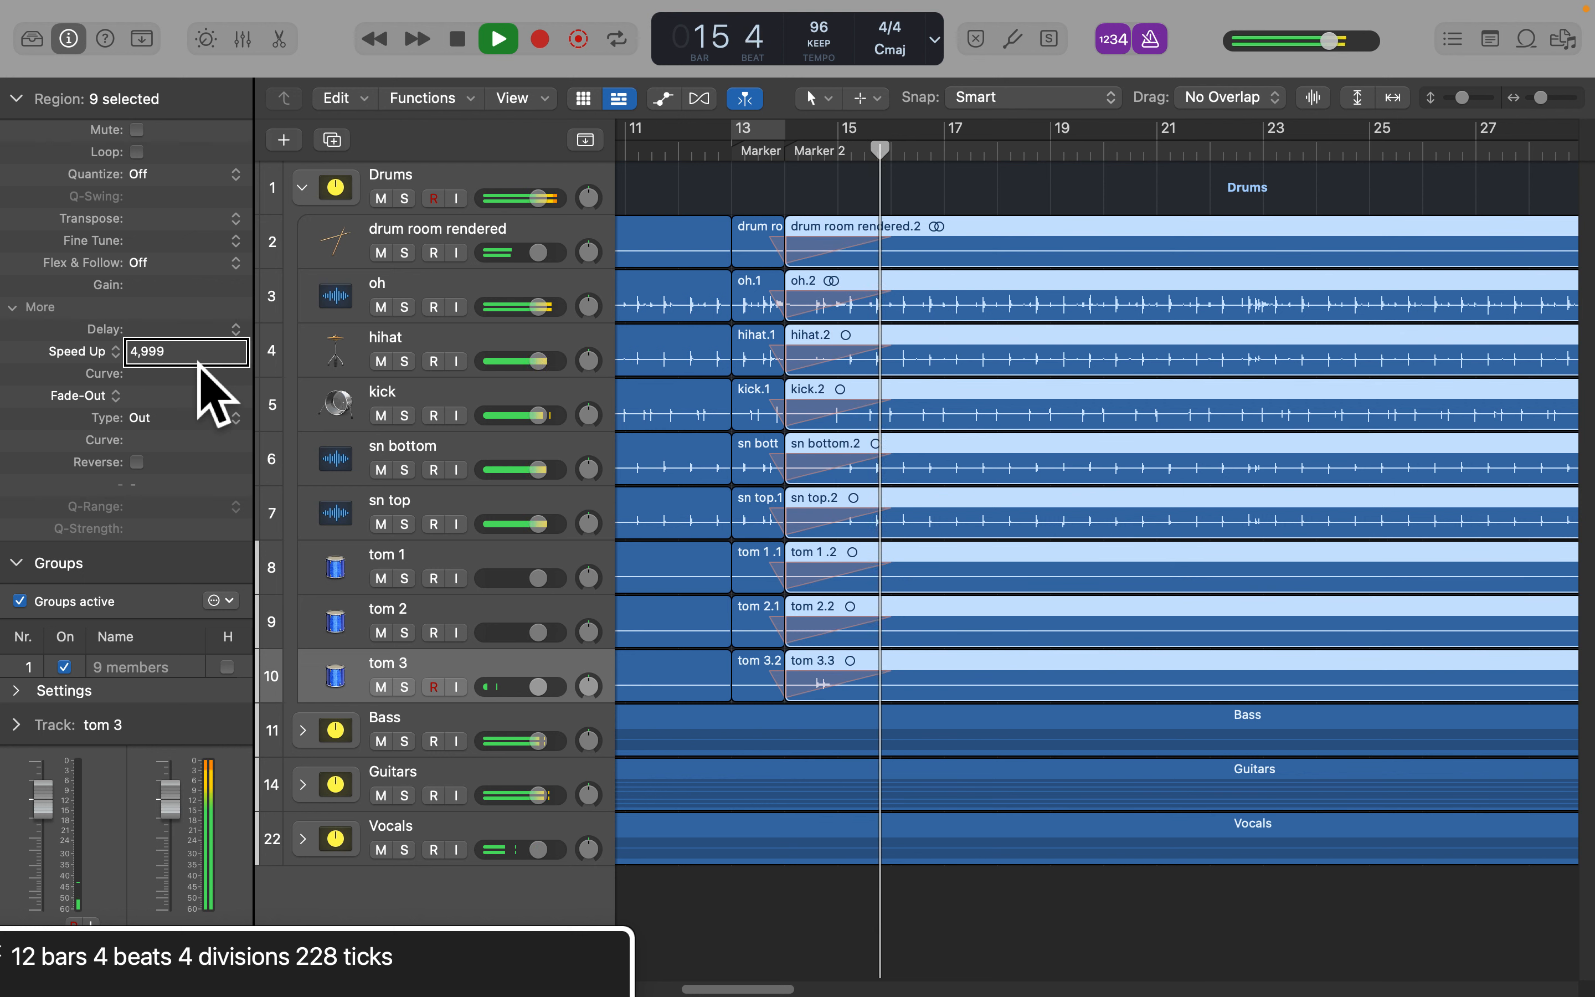
key("space")
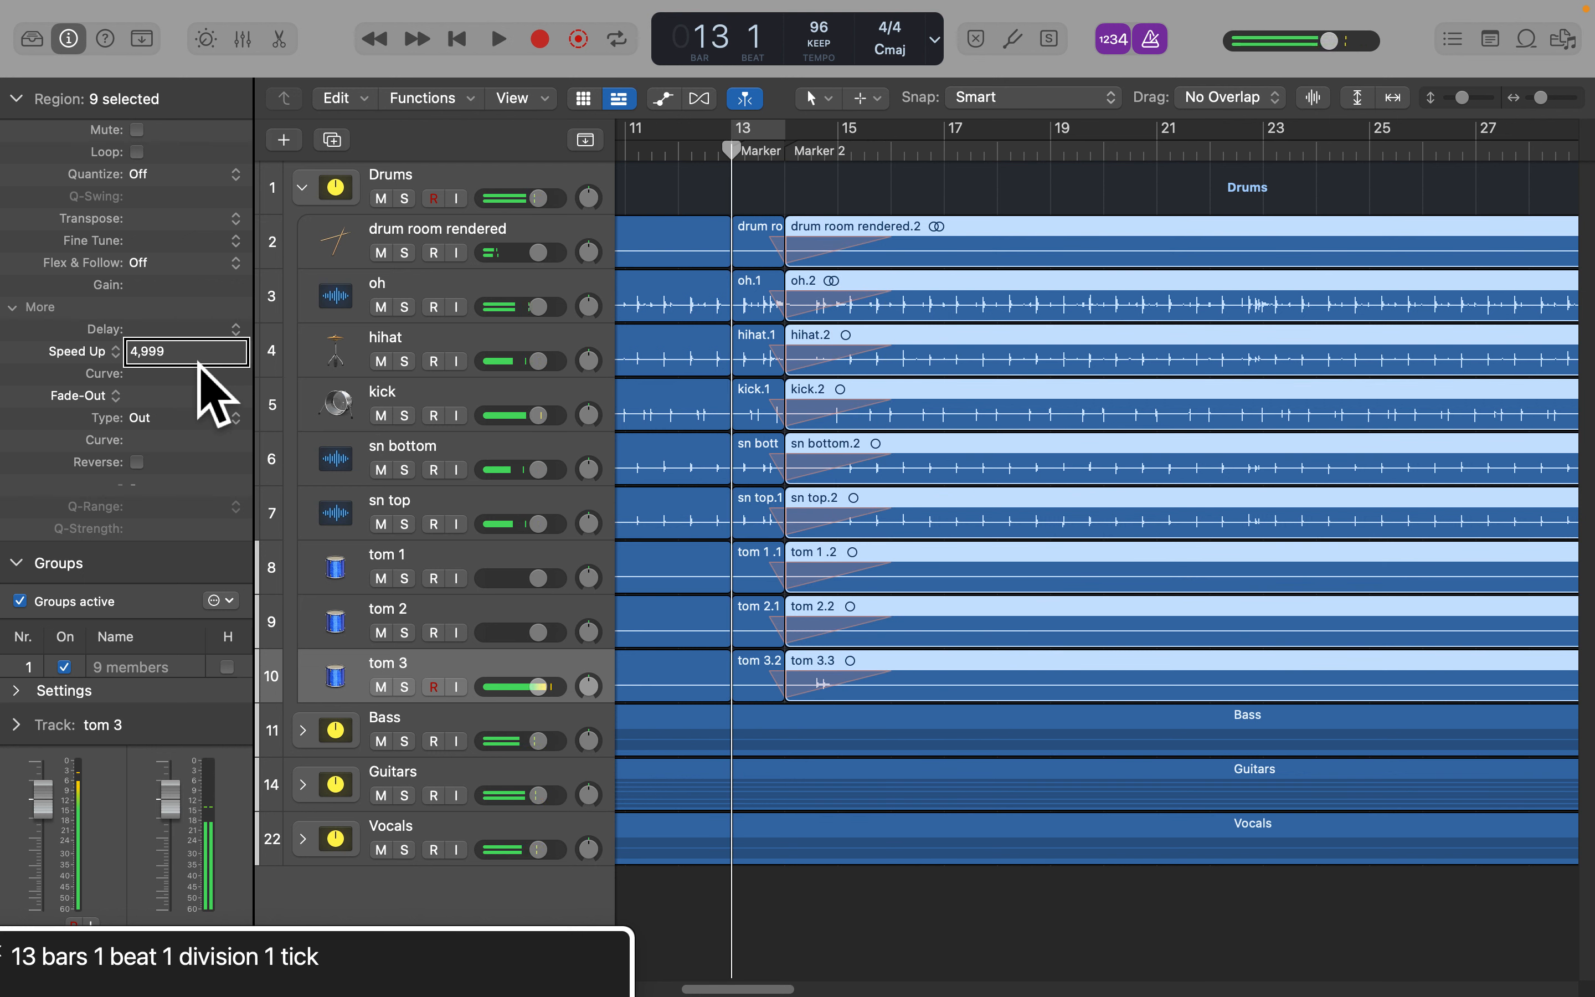
Undo the last two Speed Up changes on the bar 14 drum regions and audition the transition from bar 13
key("super+z")
key("super+z")
key("space")
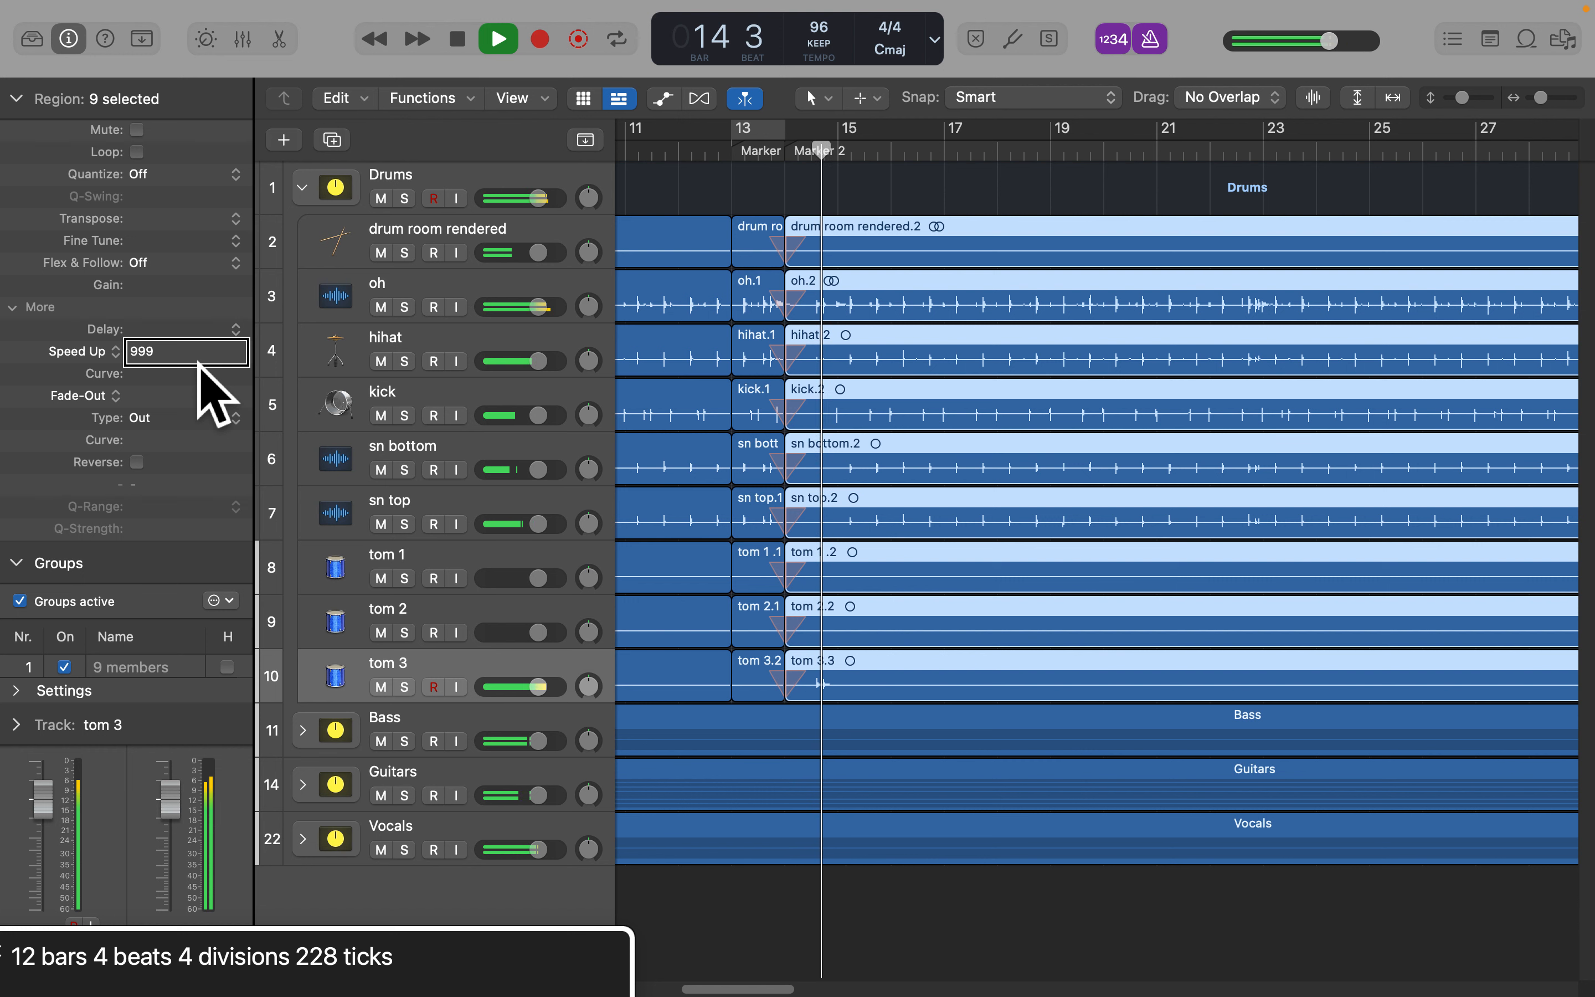
key("space")
Raise the bar 14 drum regions' Speed Up value to 1,079 and audition the transition from bar 13
key("ctrl+alt+Up")
key("ctrl+alt+Up")
key("ctrl+alt+Up")
key("ctrl+alt+Up")
key("ctrl+alt+Up")
key("ctrl+alt+Up")
key("ctrl+alt+Up")
key("ctrl+alt+Up")
key("space")
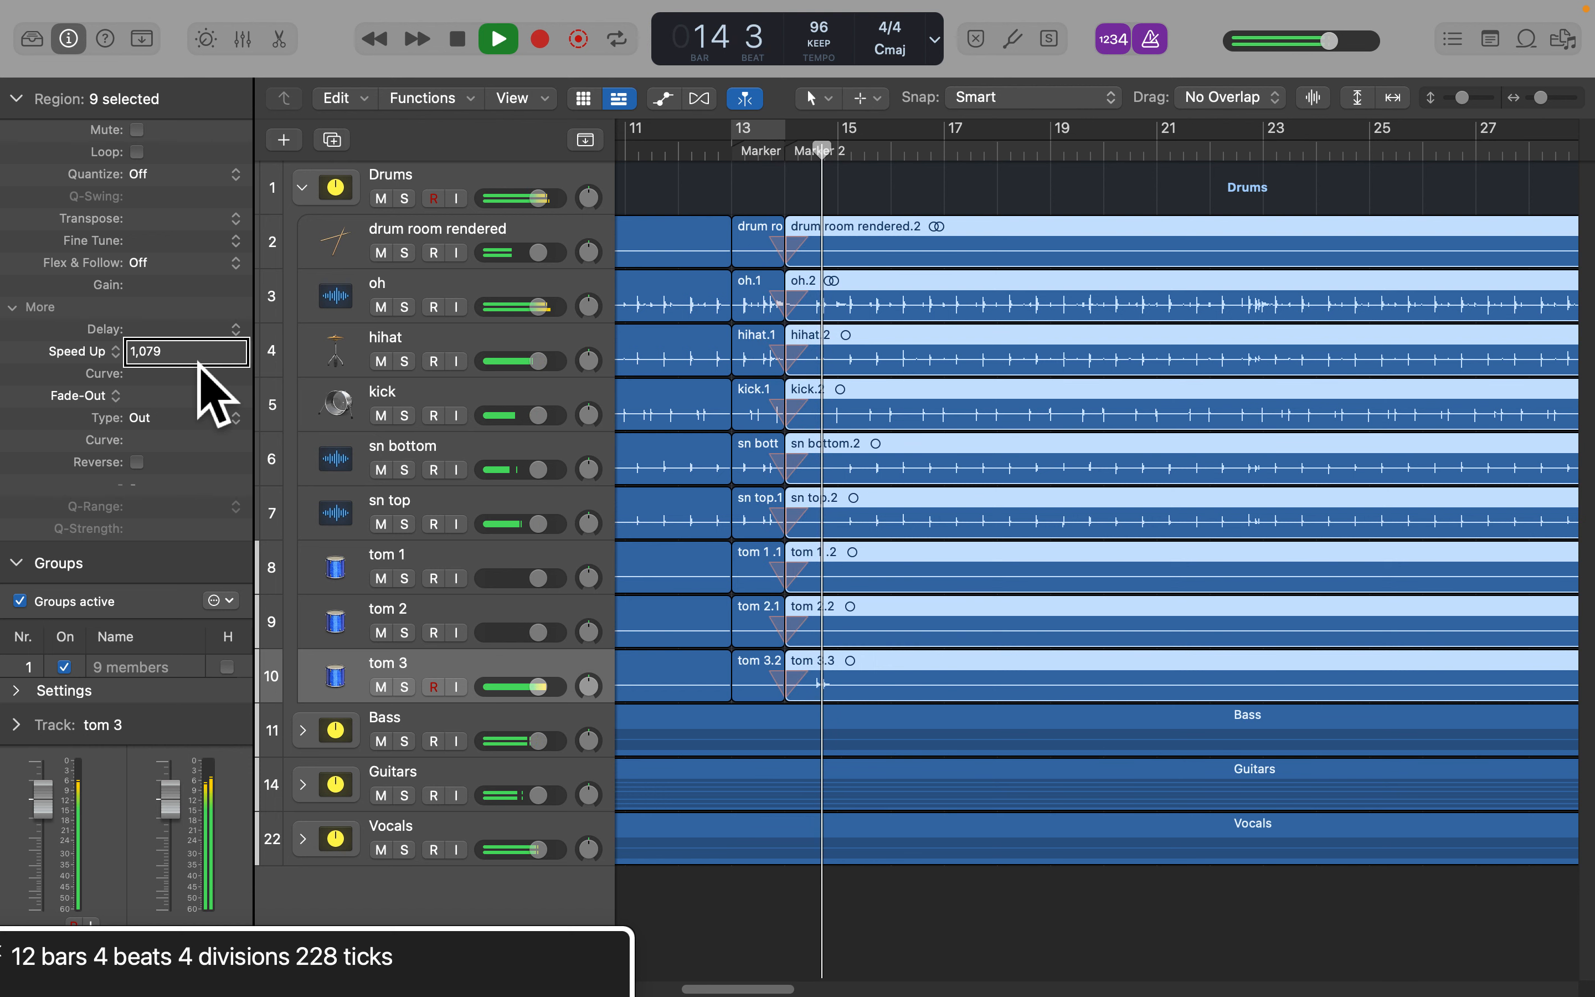
key("space")
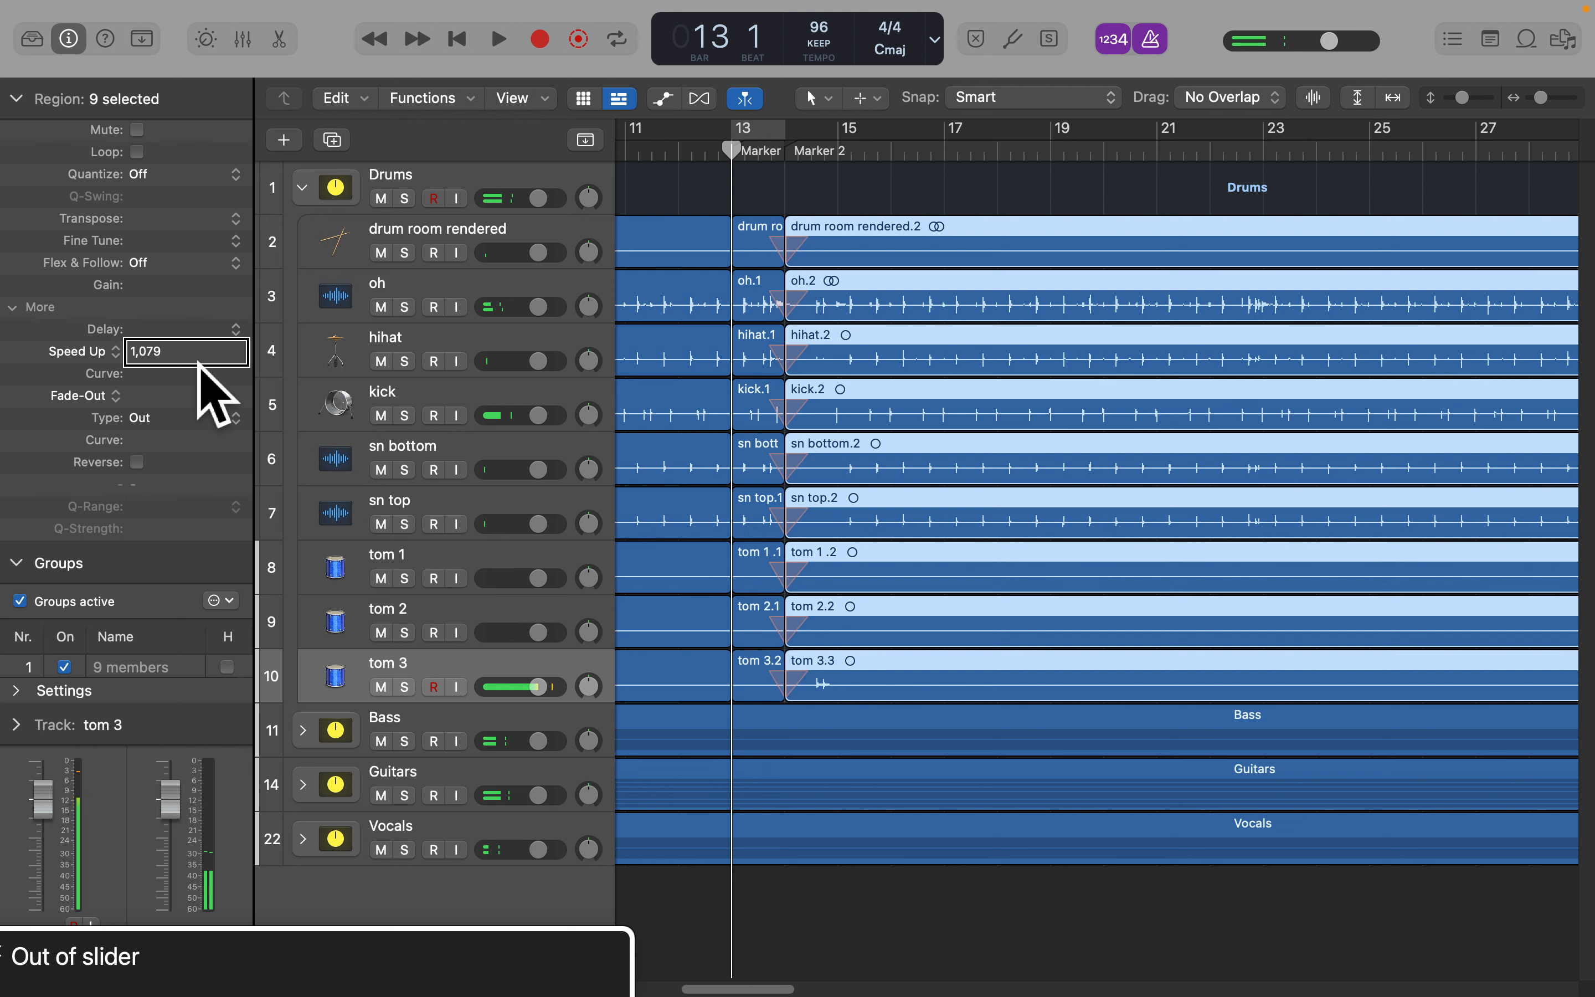
Solo the Drums stack and play it alone from bar 13, then stop playback
left_click(388, 190)
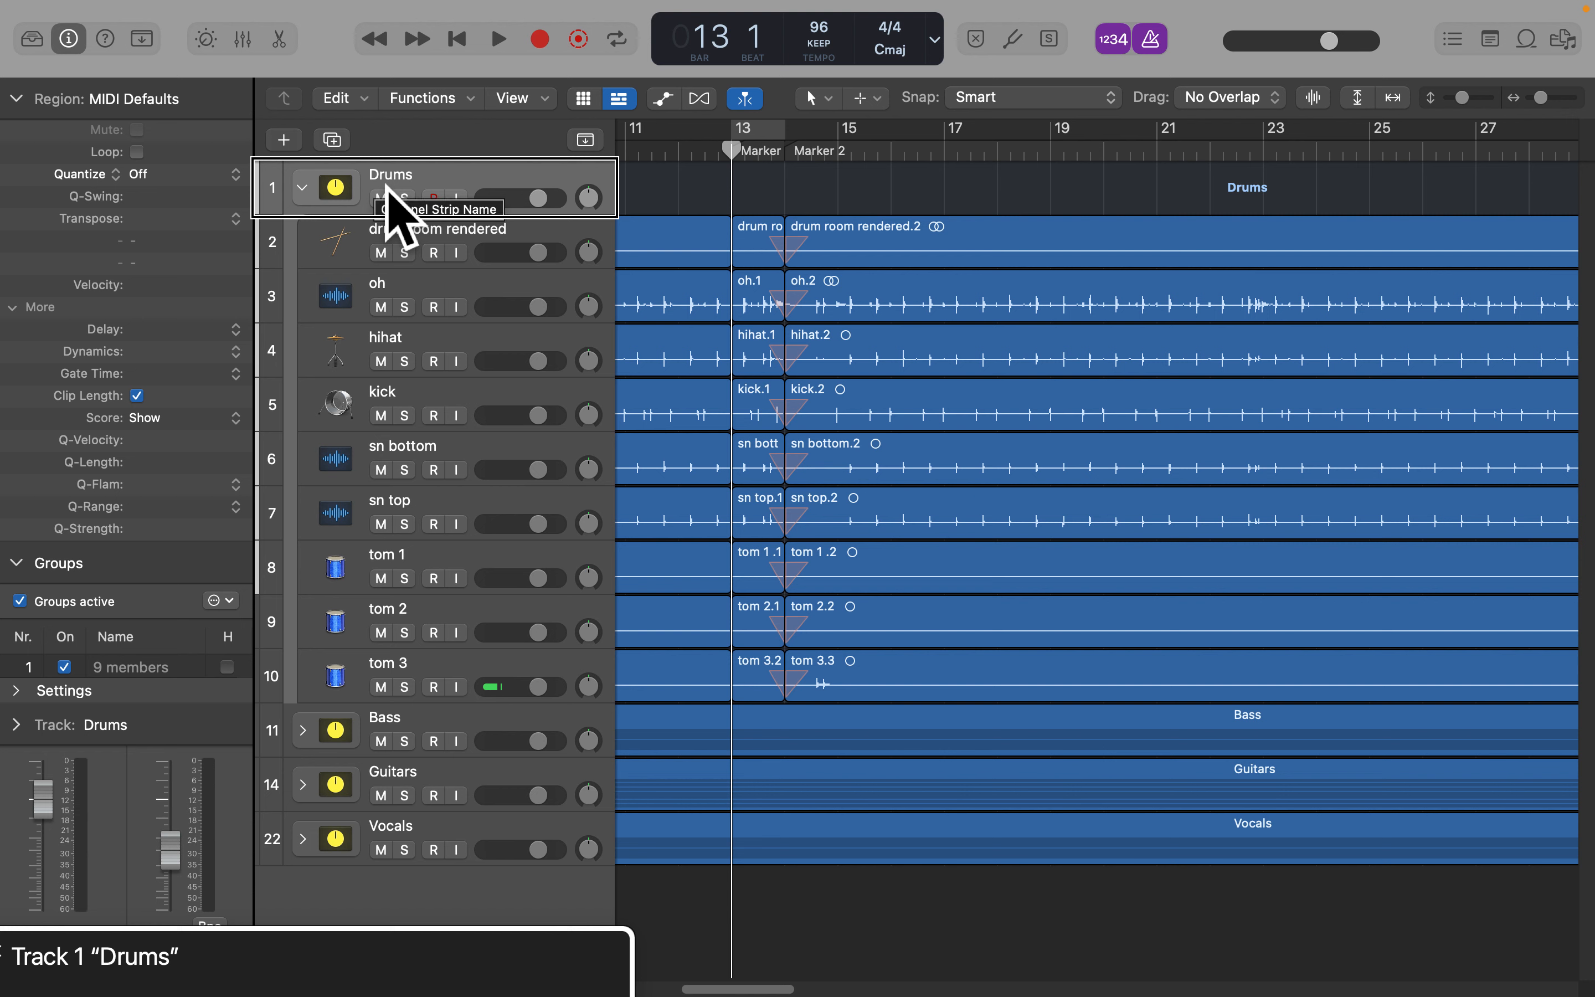
key("s")
key("space")
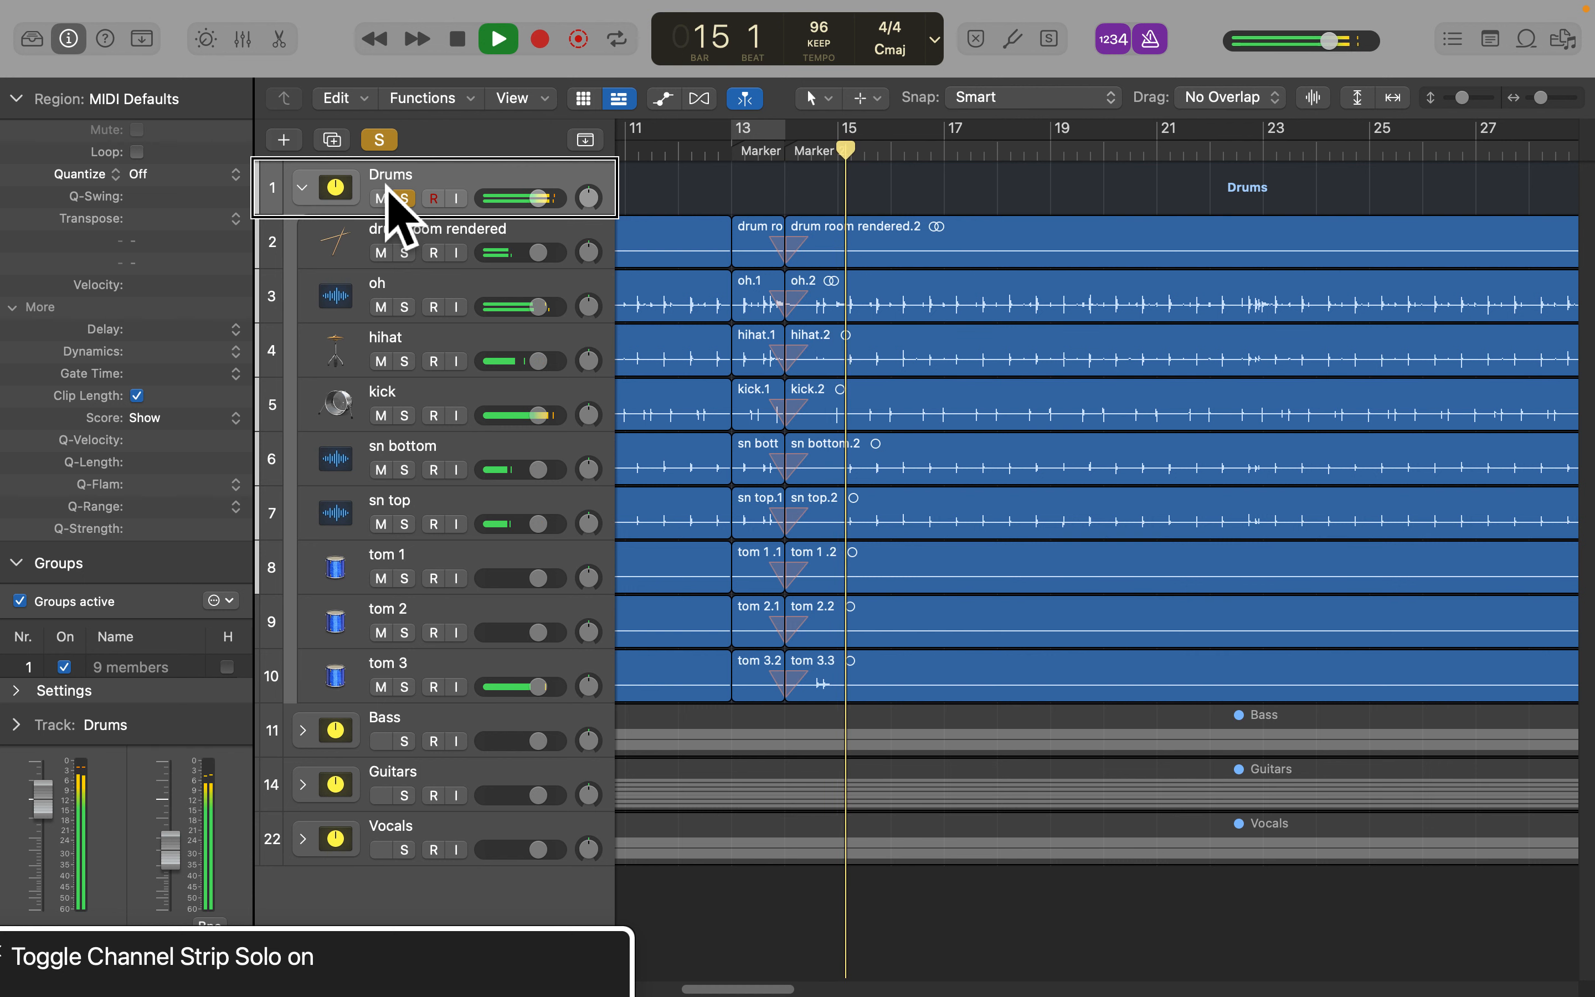
key("space")
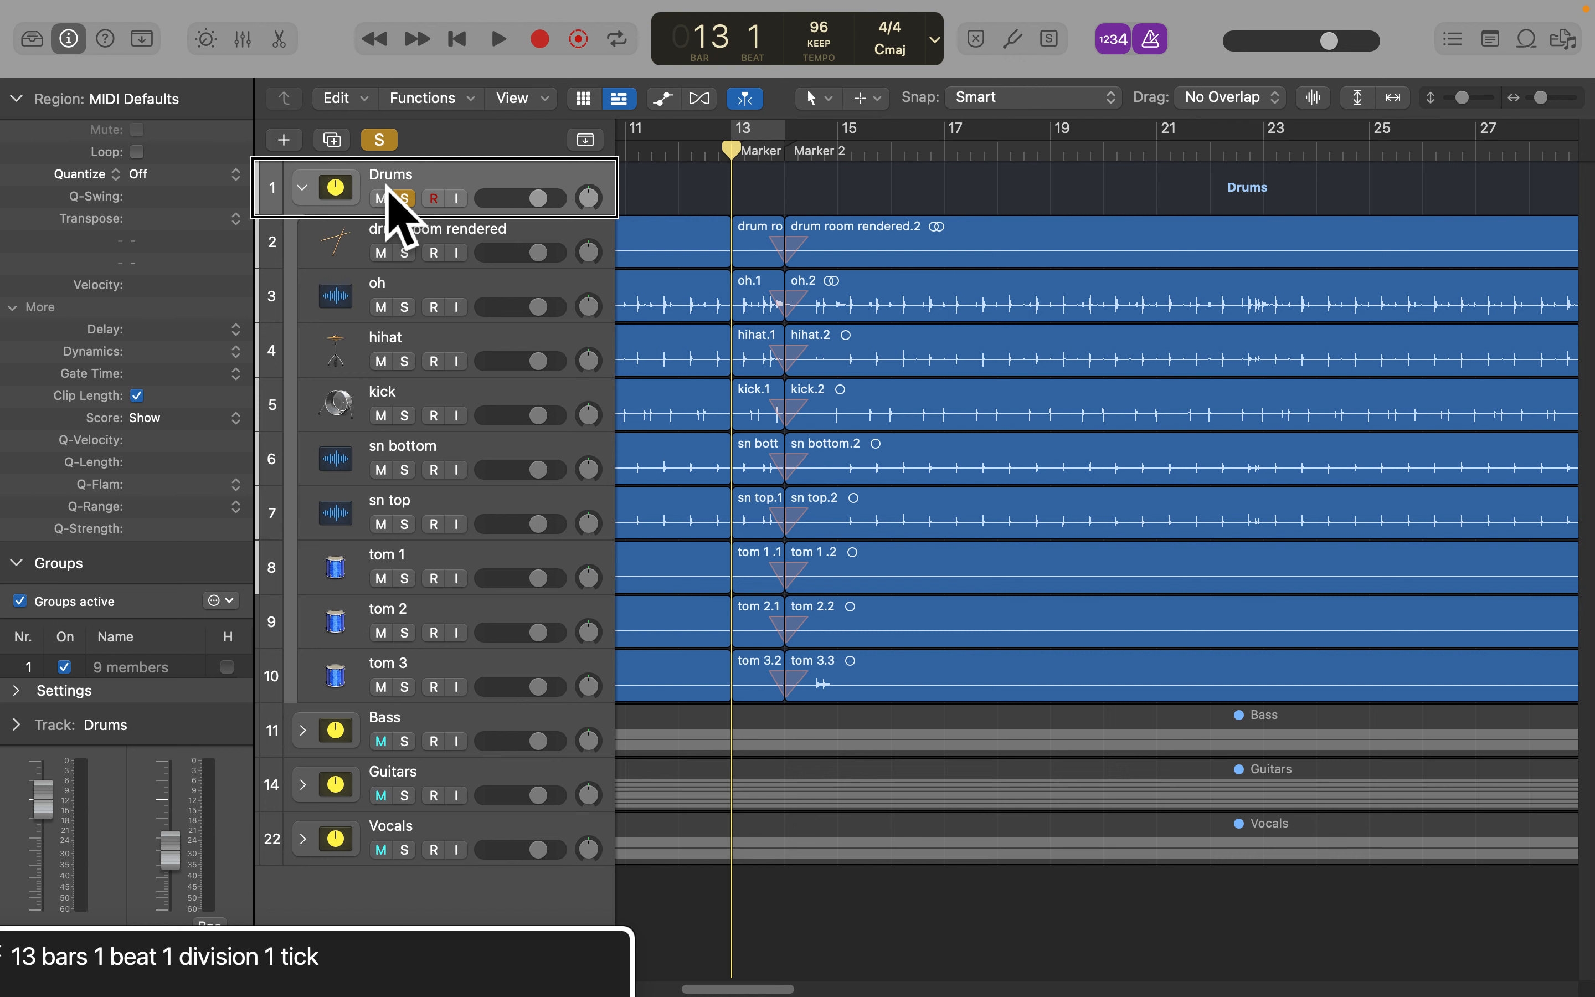
Show the mixer and enter the drum room rendered channel strip
key("ctrl+alt+shift+Up")
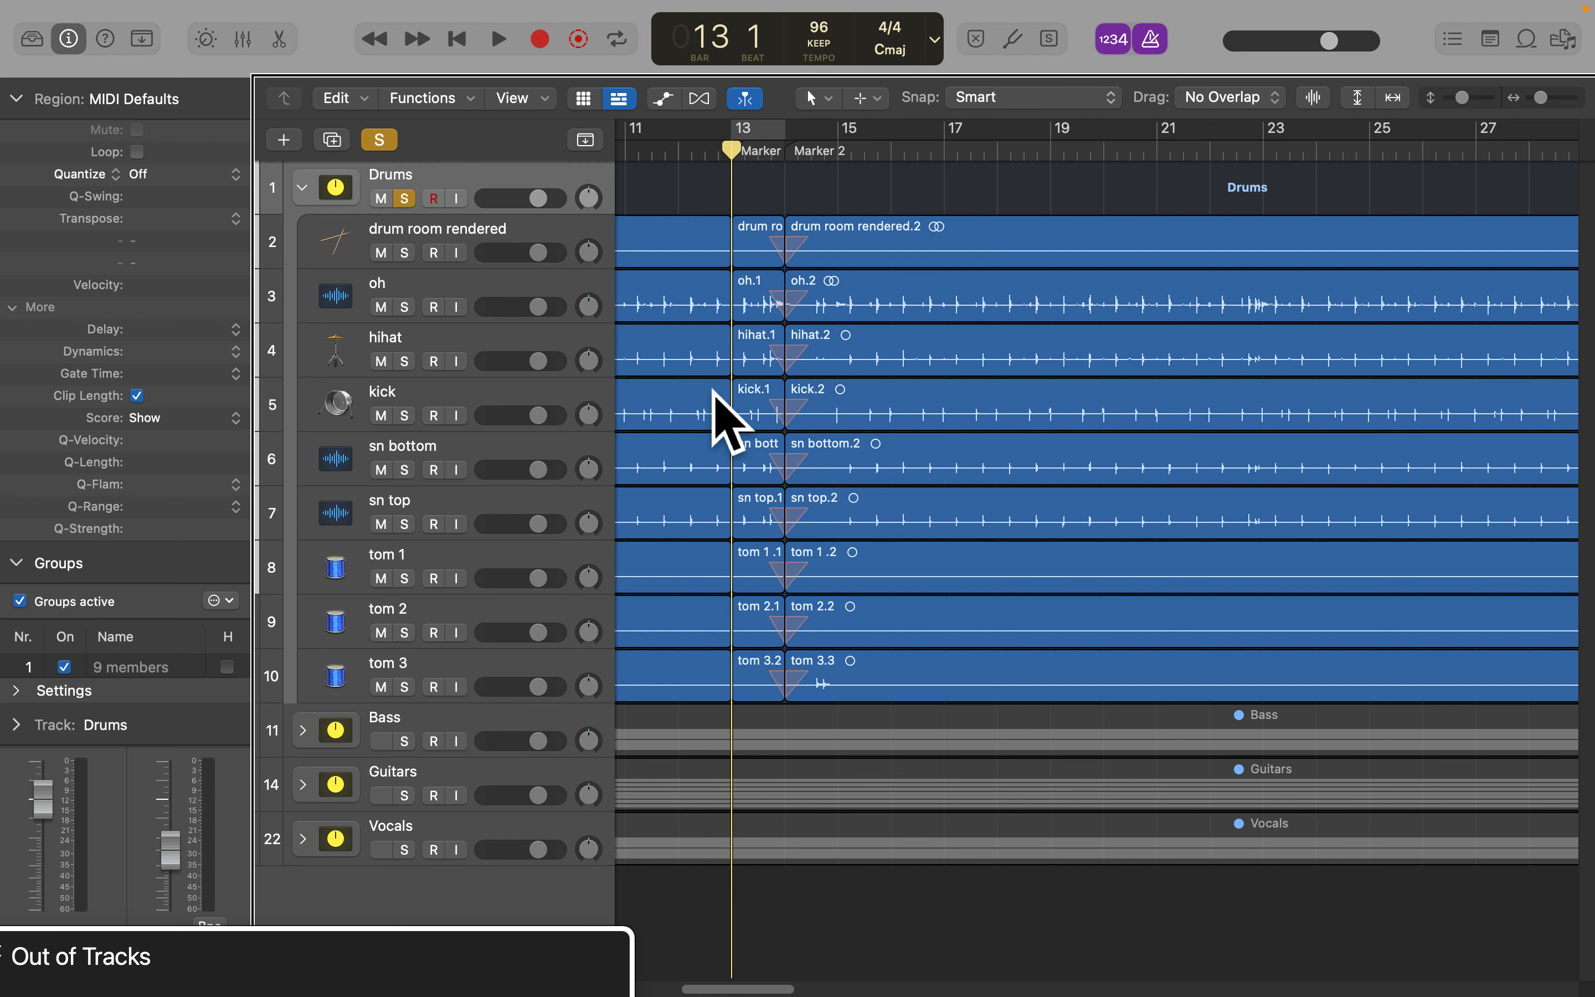
key("x")
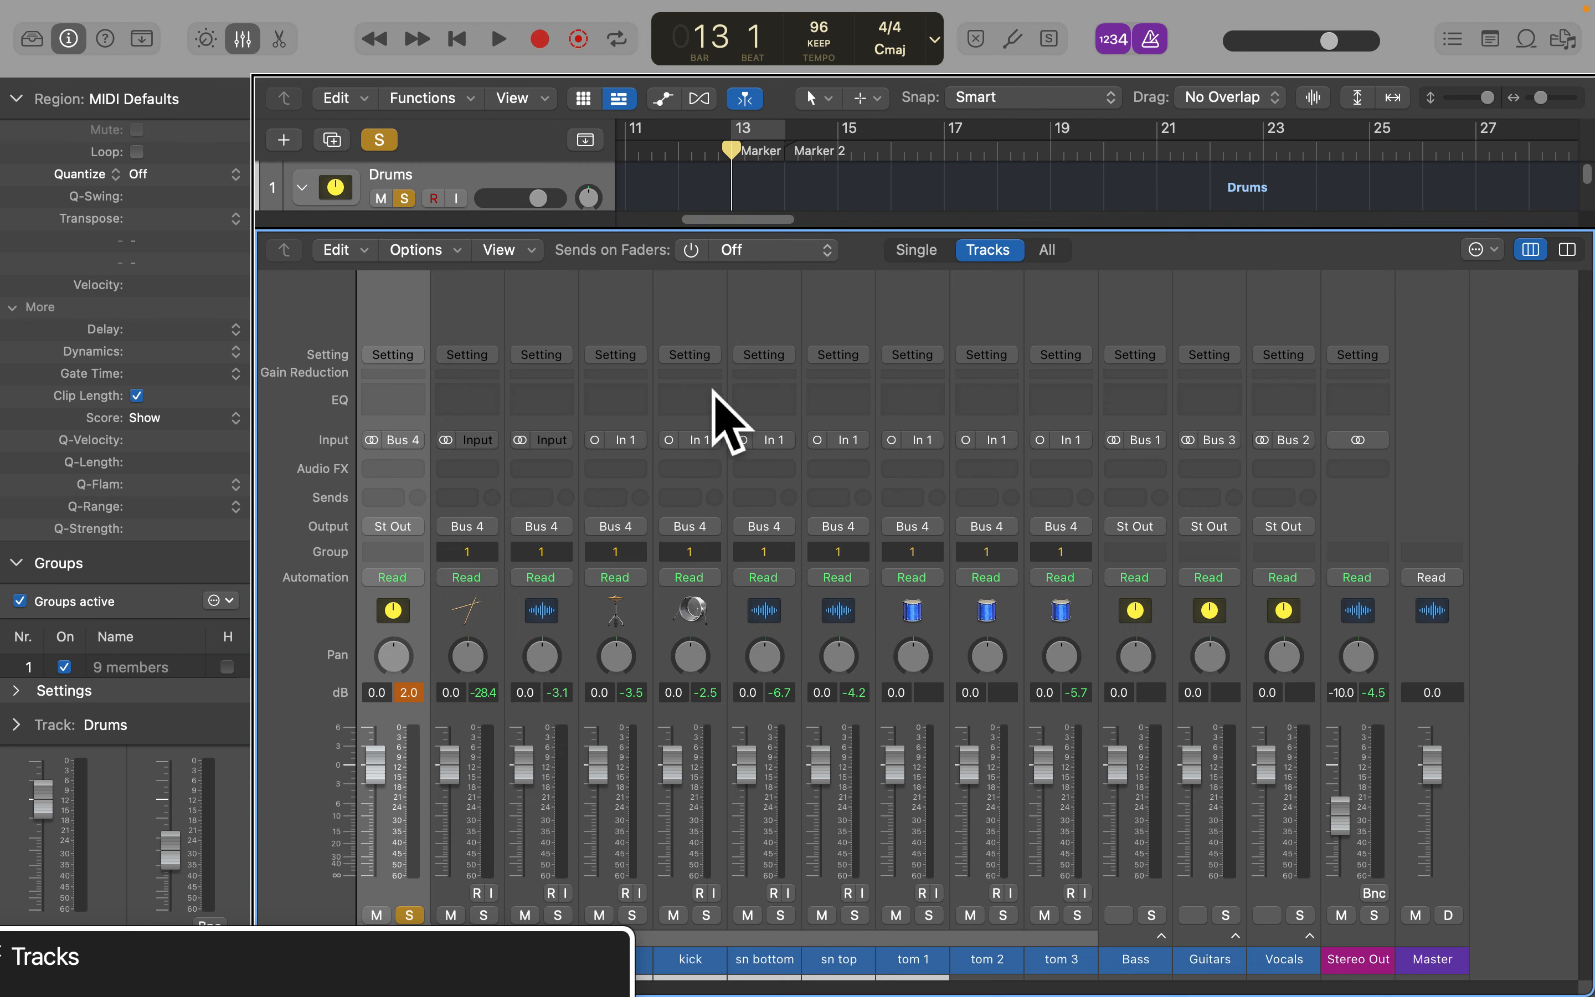
key("ctrl+alt+Right")
key("ctrl+alt+shift+Down")
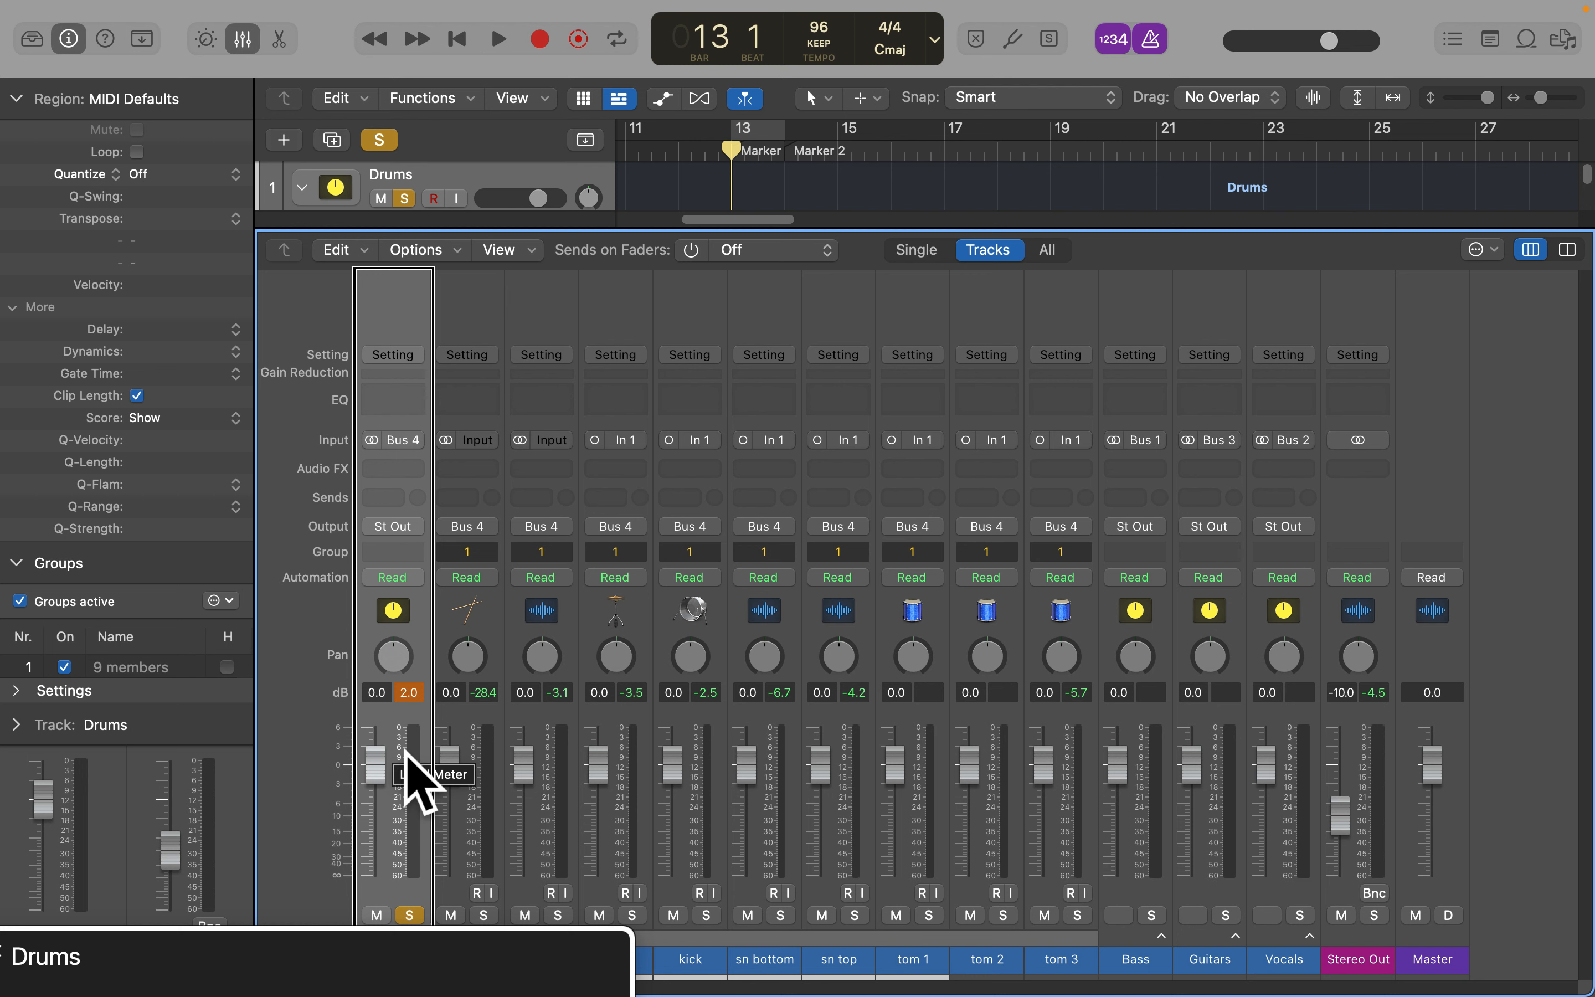
key("ctrl+alt+Right")
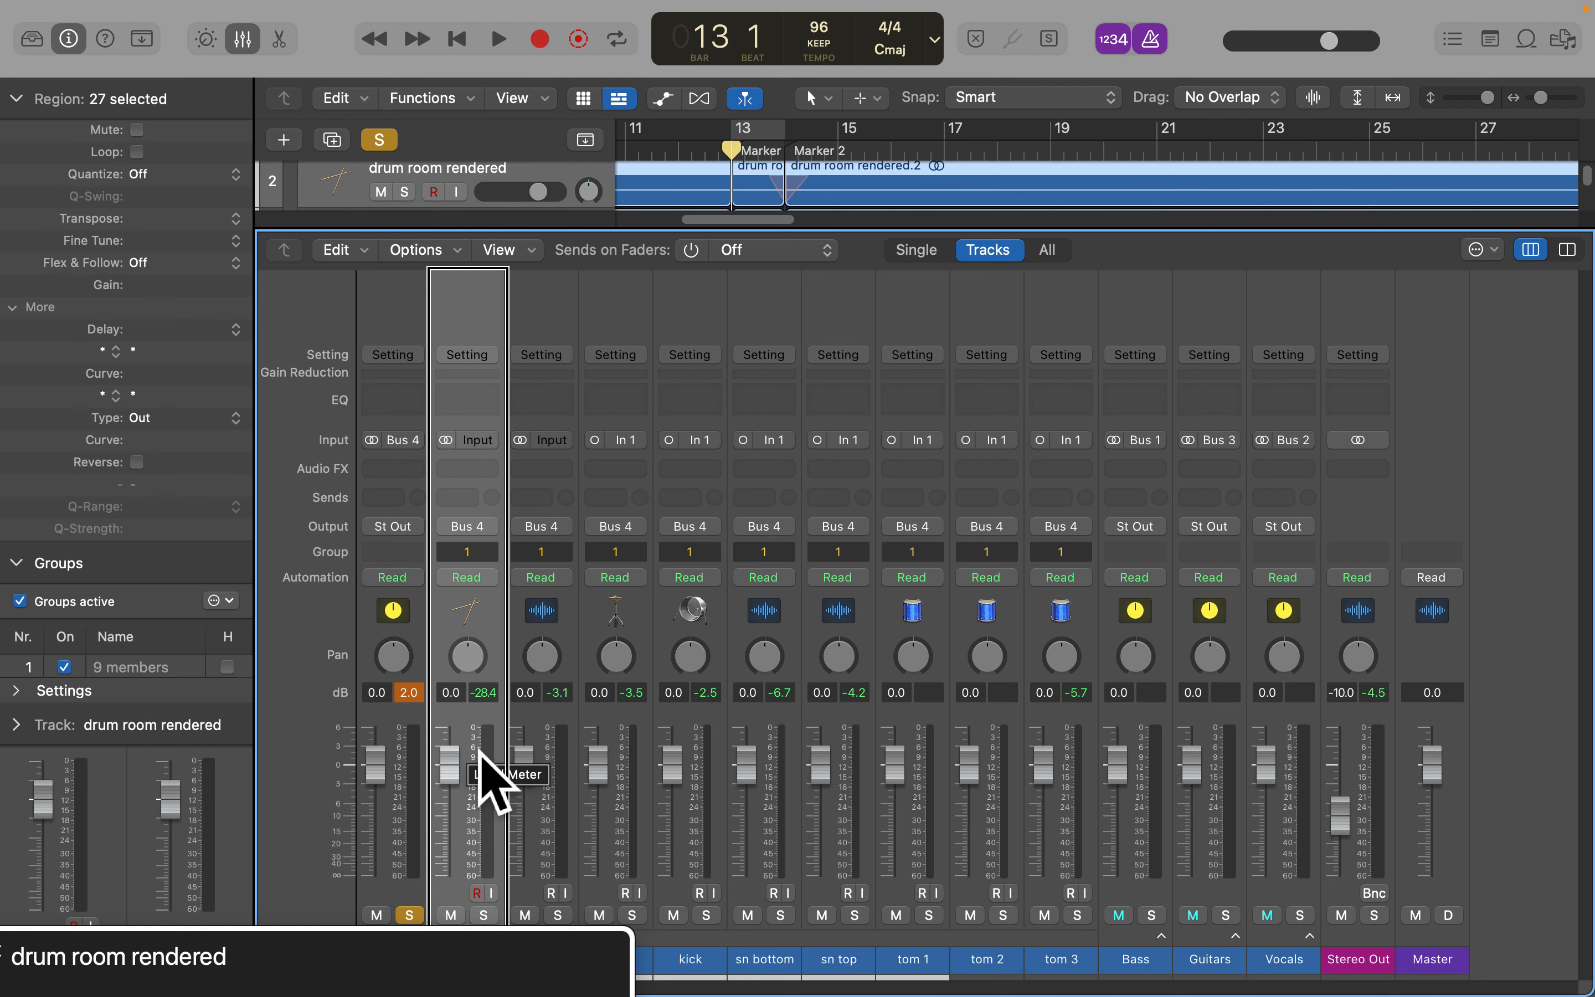
key("ctrl+alt+shift+Down")
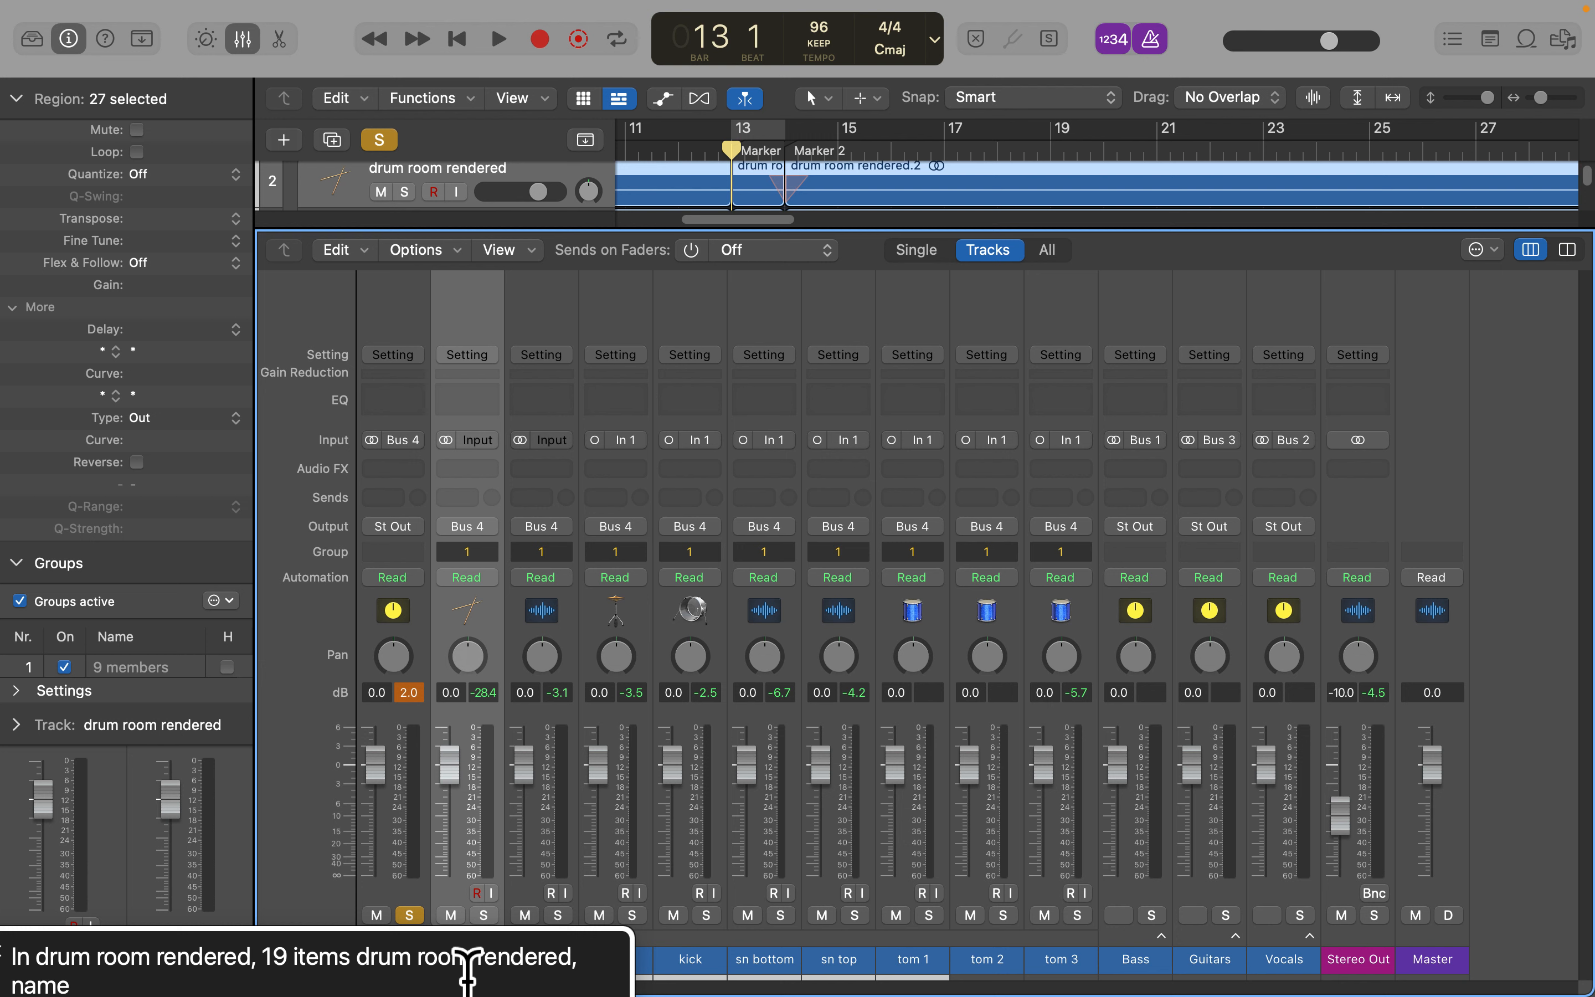
Examine the drum room rendered channel strip's controls, including solo, monitoring, volume, peak level, pan, automation and output
key("ctrl+alt+Left")
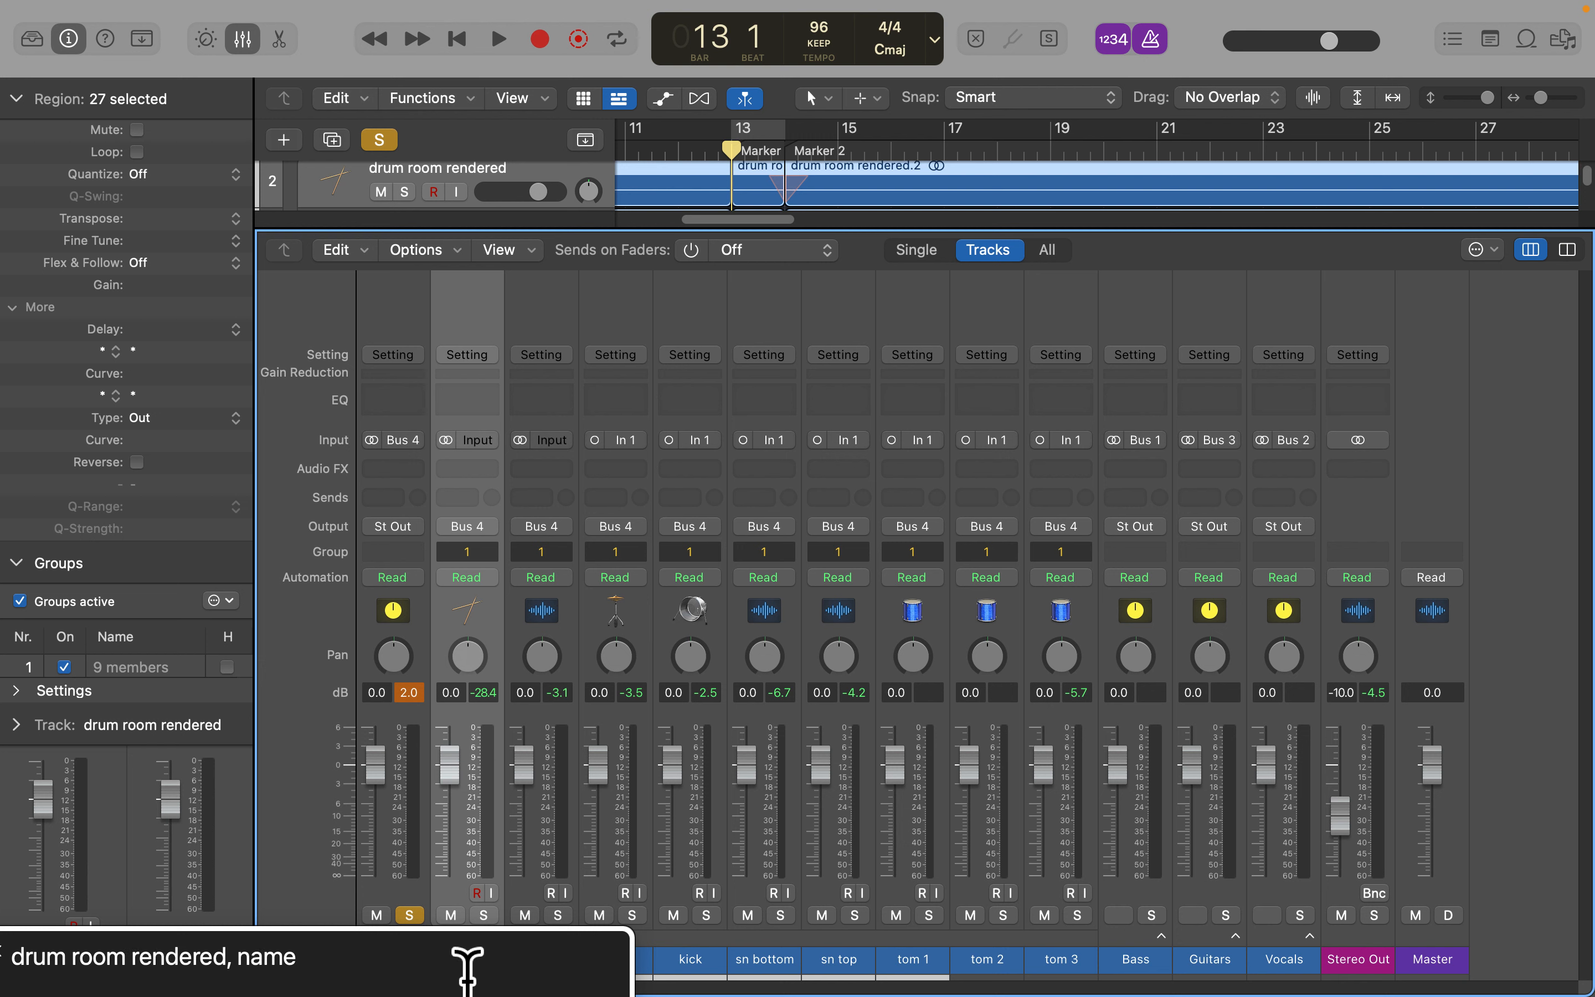
key("ctrl+alt+Right")
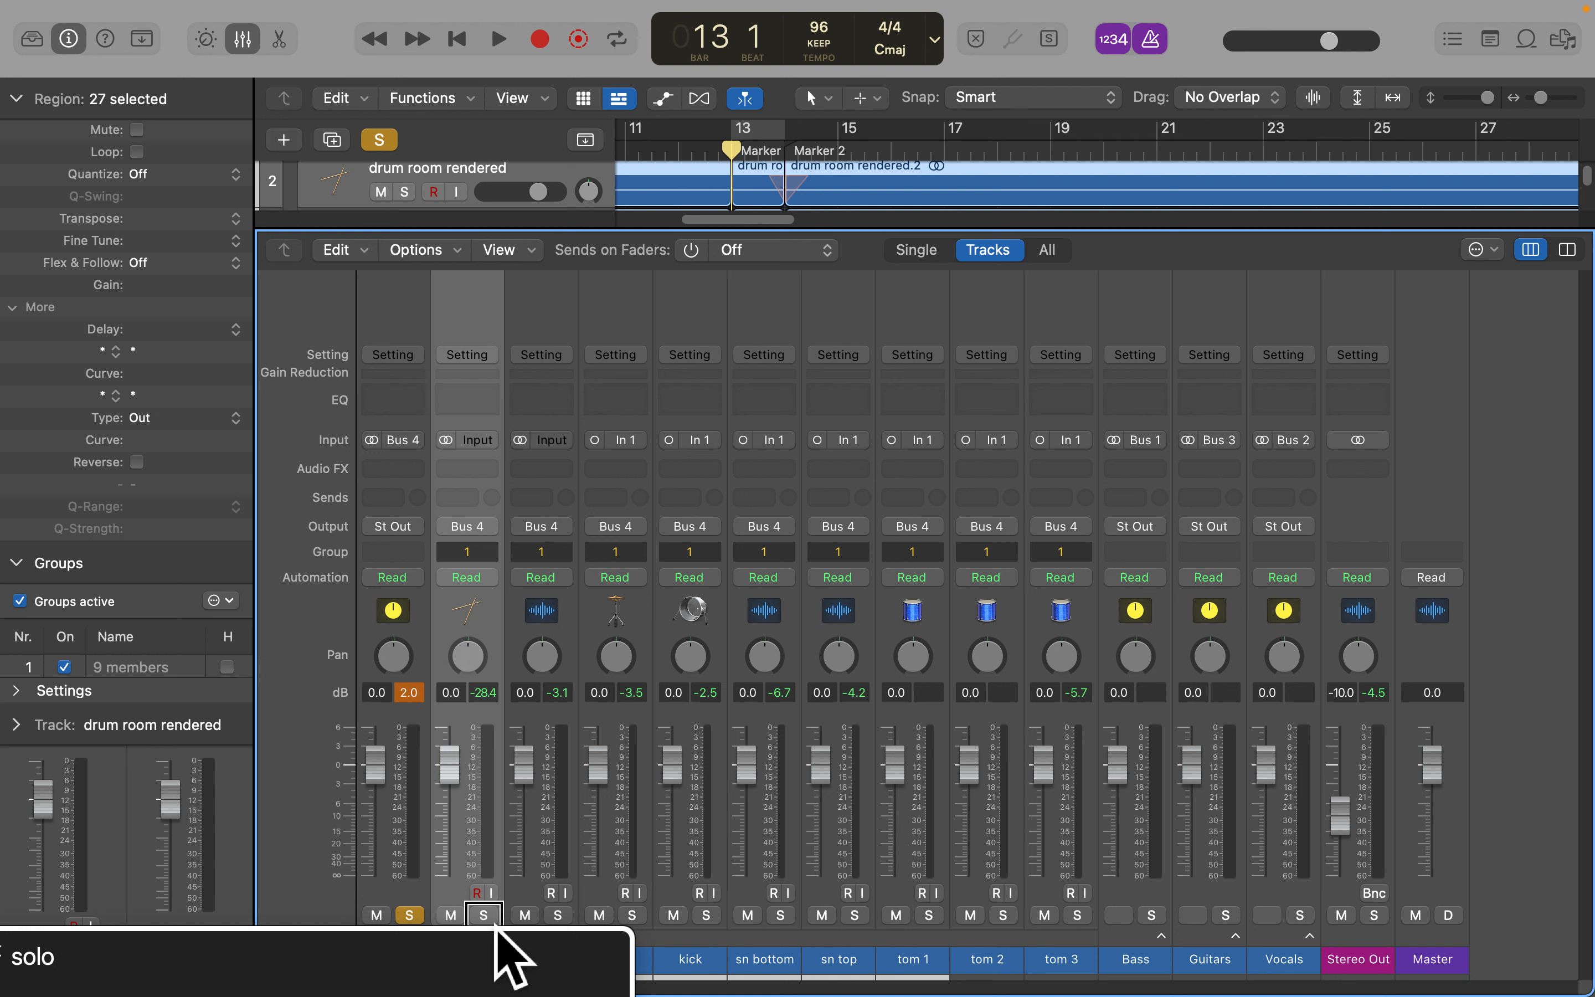
key("ctrl+alt+Left")
key("ctrl+alt+Left")
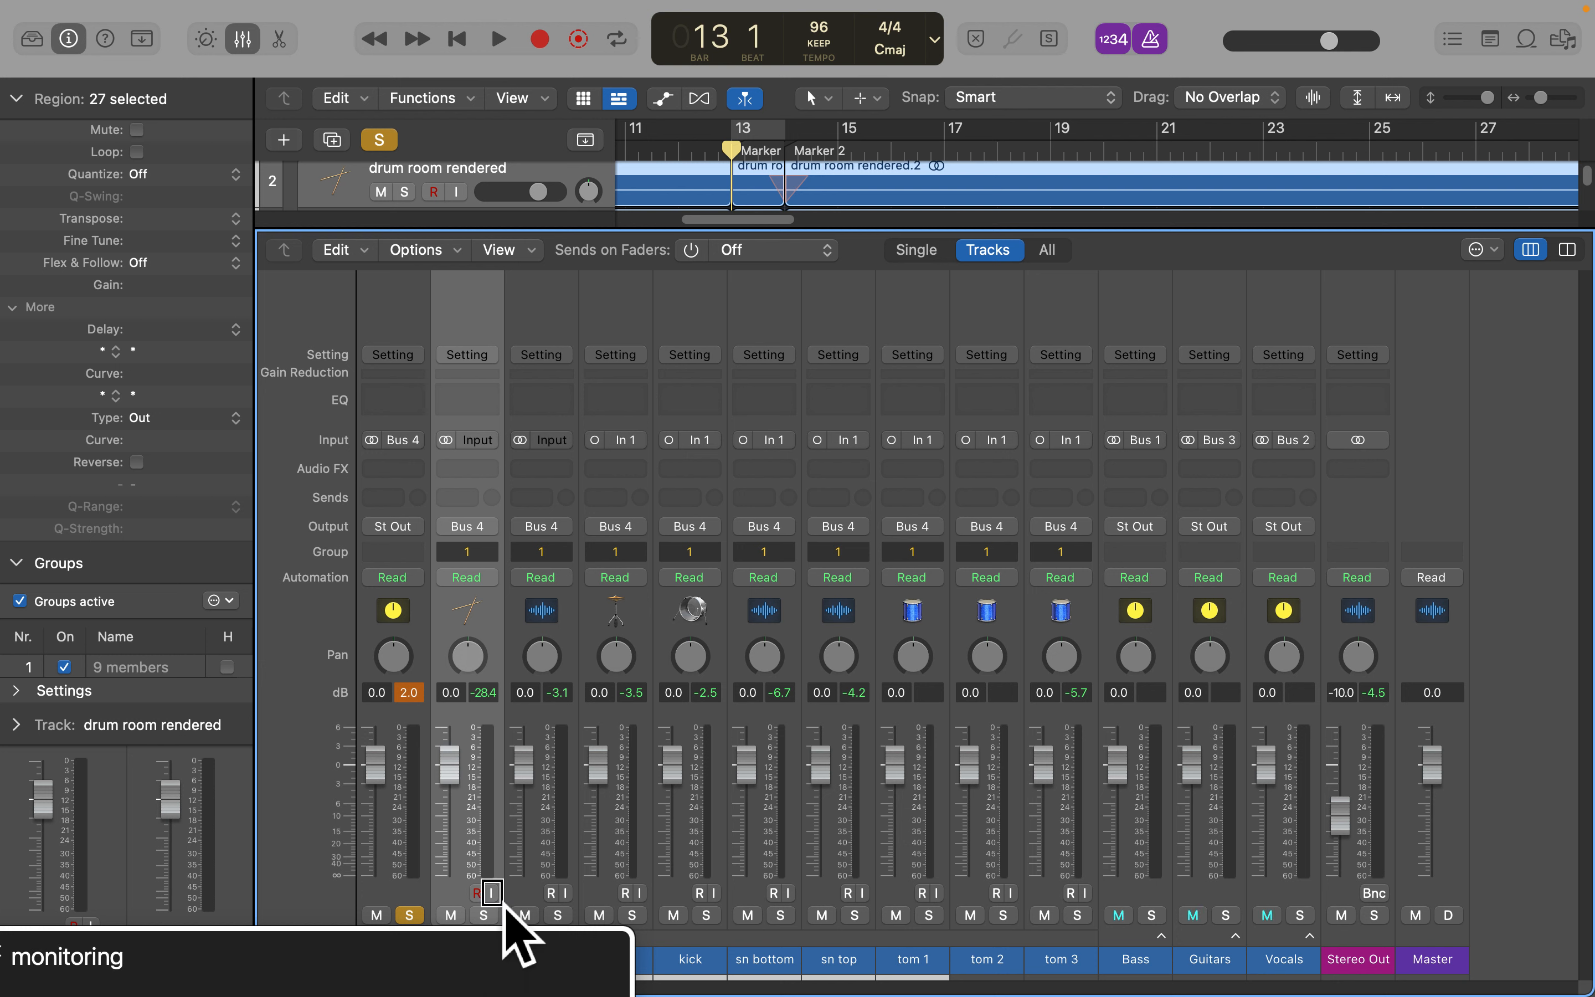
key("ctrl+alt+Left")
key("ctrl+alt+Left")
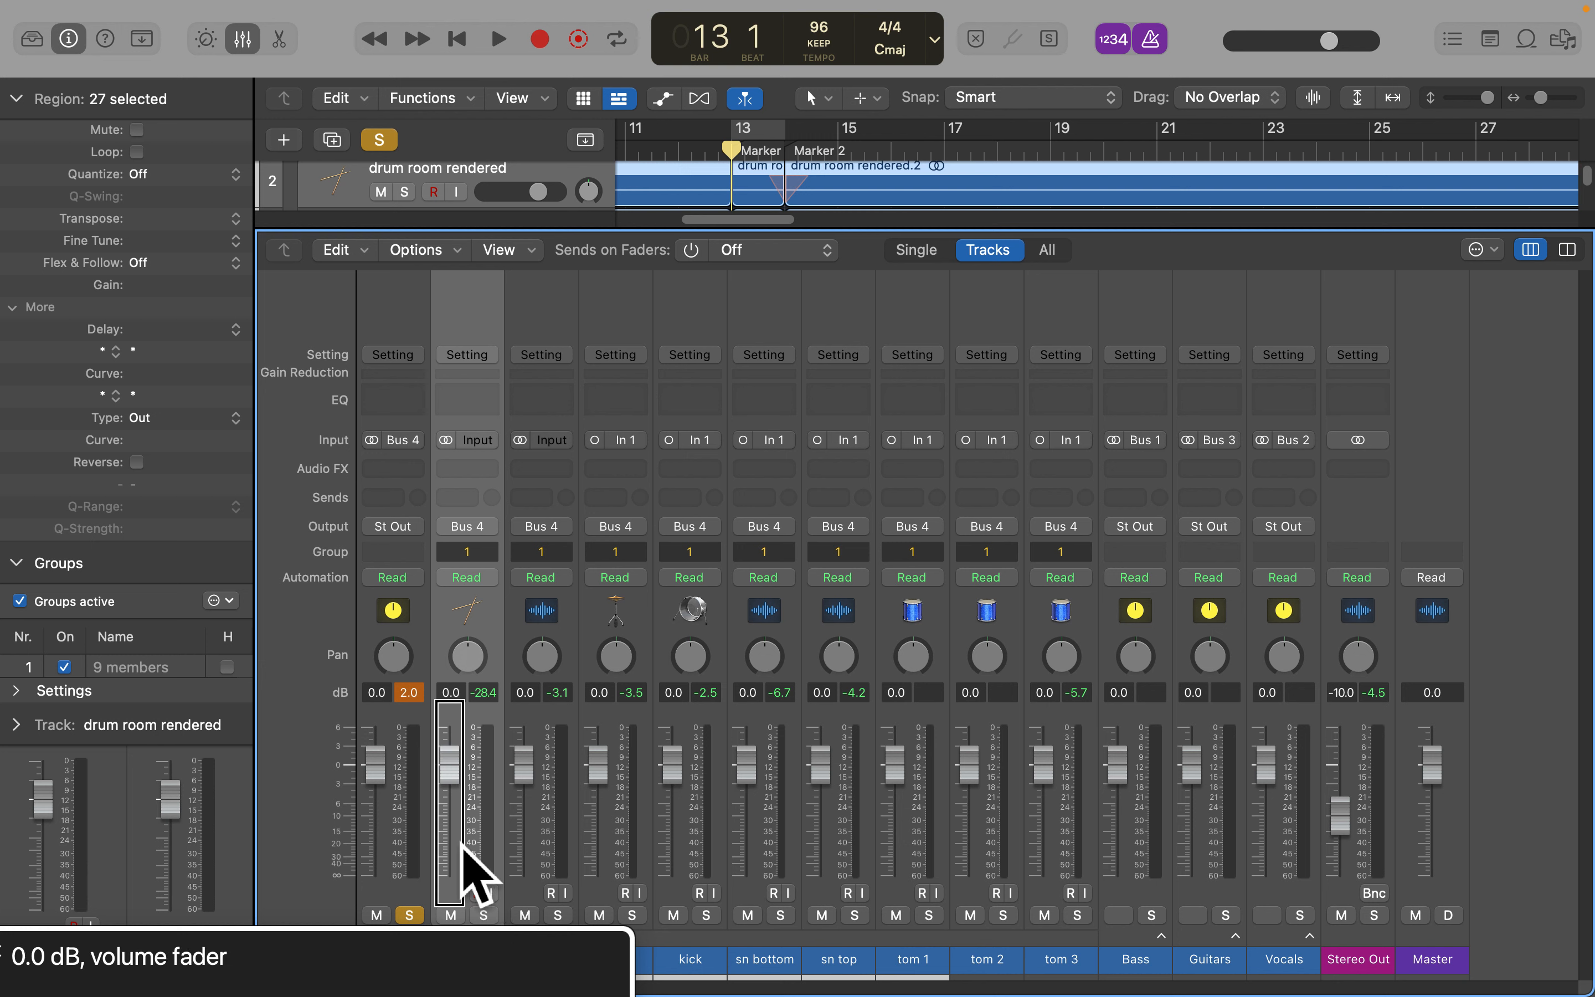
key("ctrl+alt+Left")
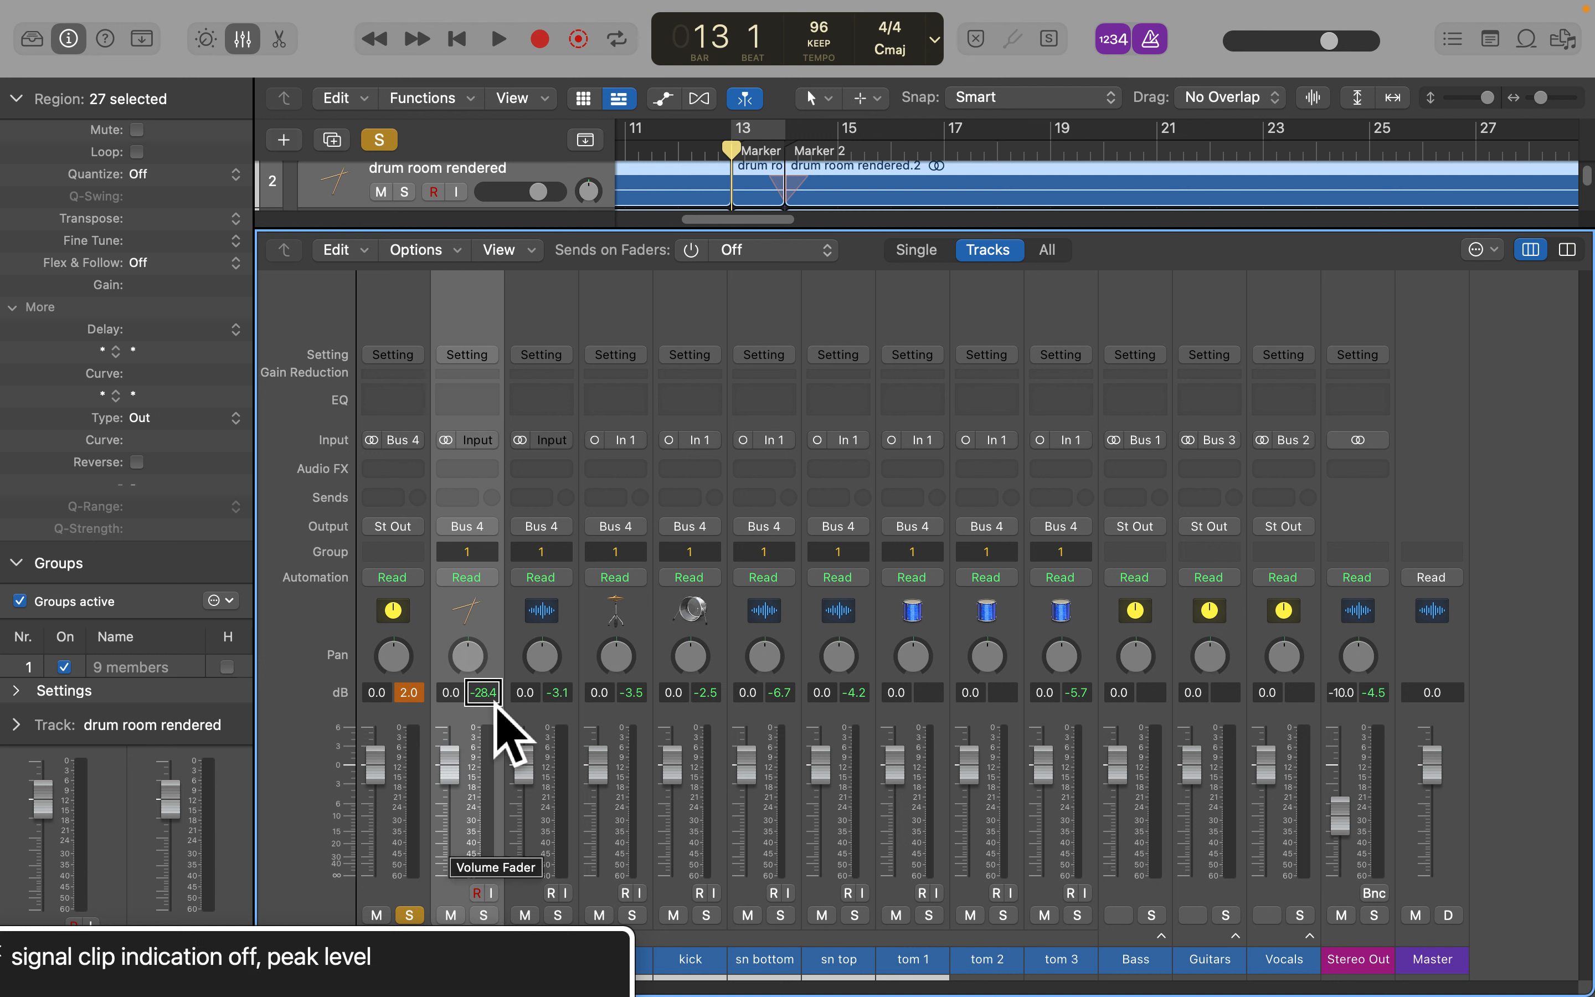
key("ctrl+alt+Left")
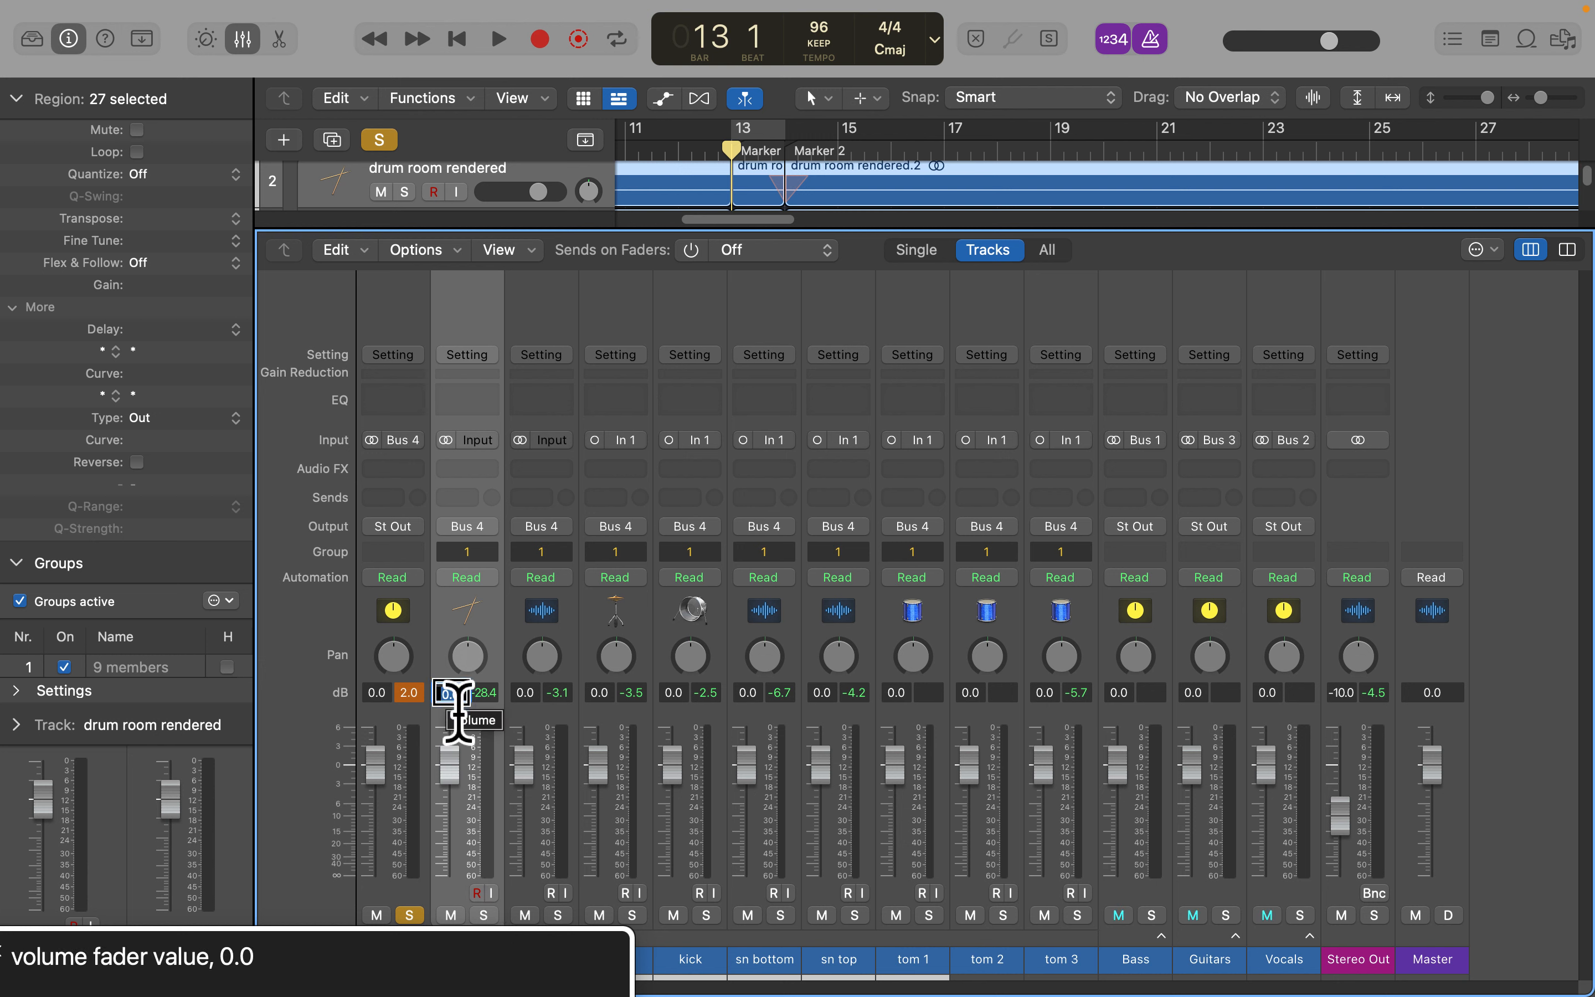
key("ctrl+alt+Left")
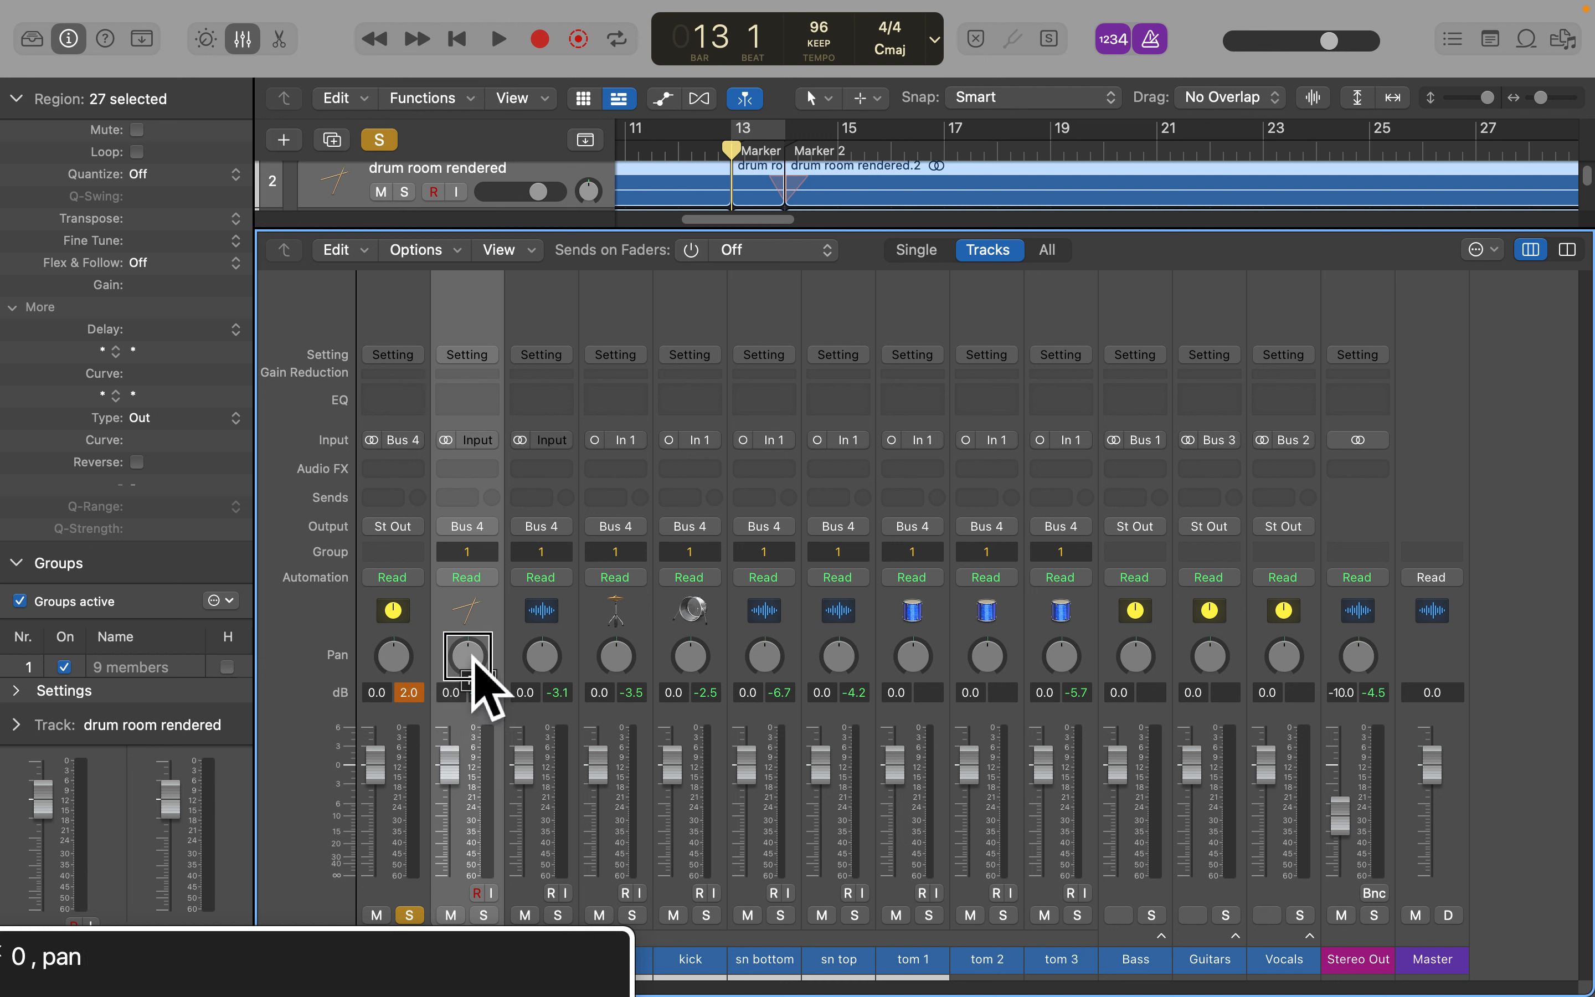
key("ctrl+alt+Left")
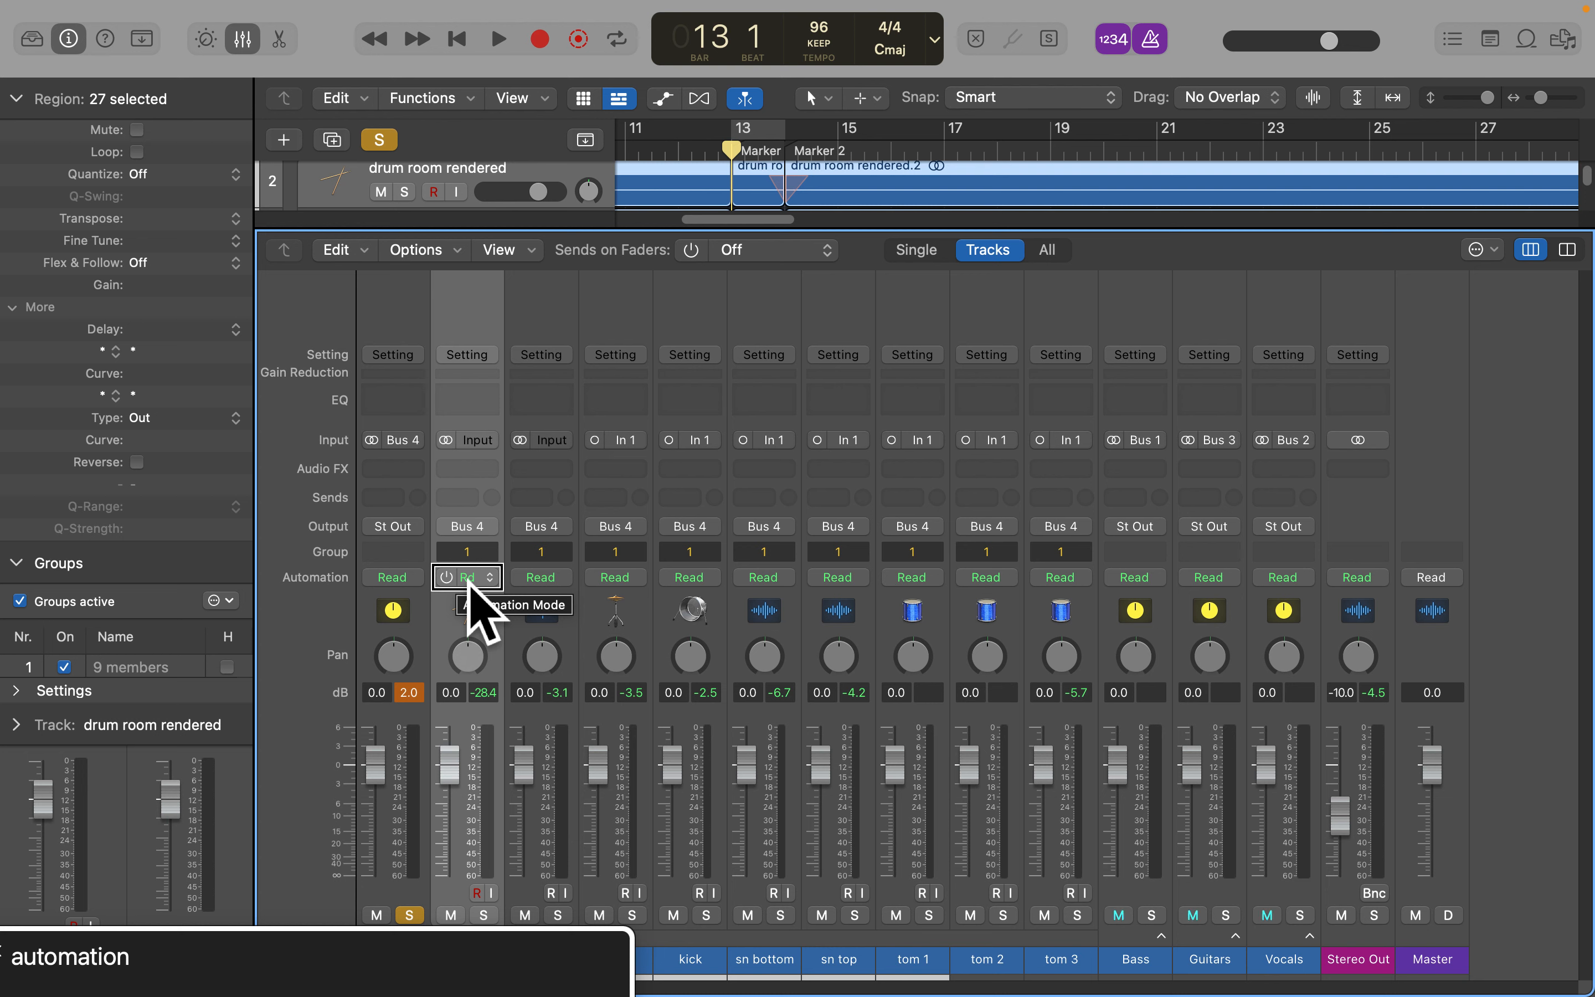
key("ctrl+alt+Left")
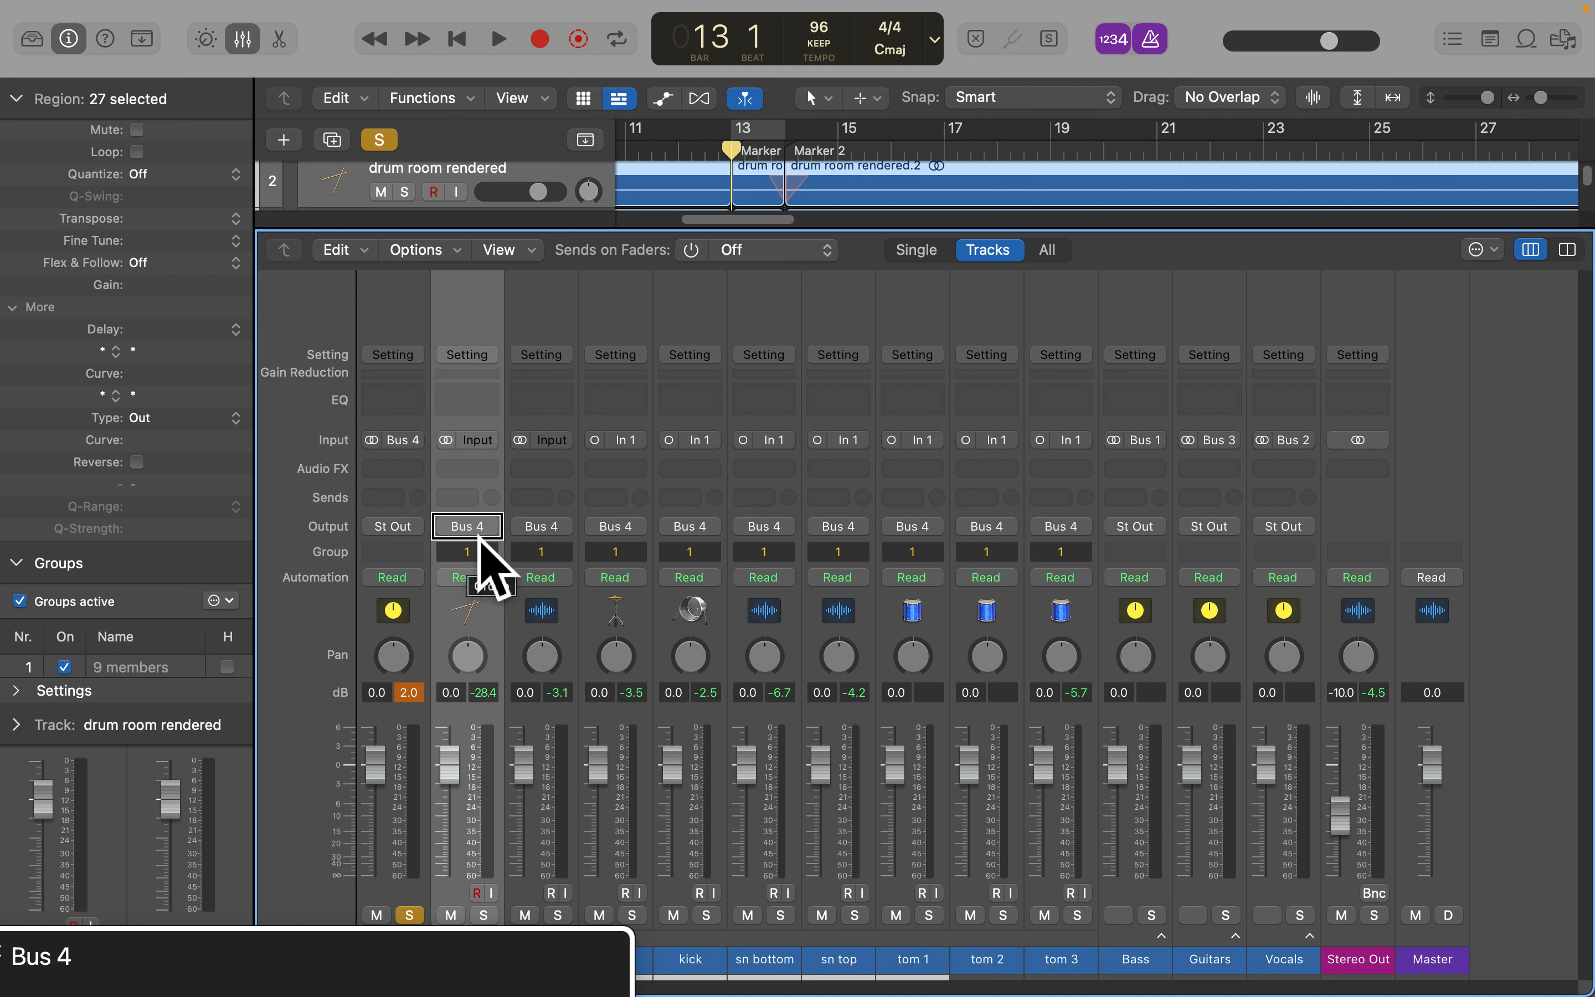
Review the group assignment options of the drum room rendered channel strip and close them without changing the group
left_click(479, 562)
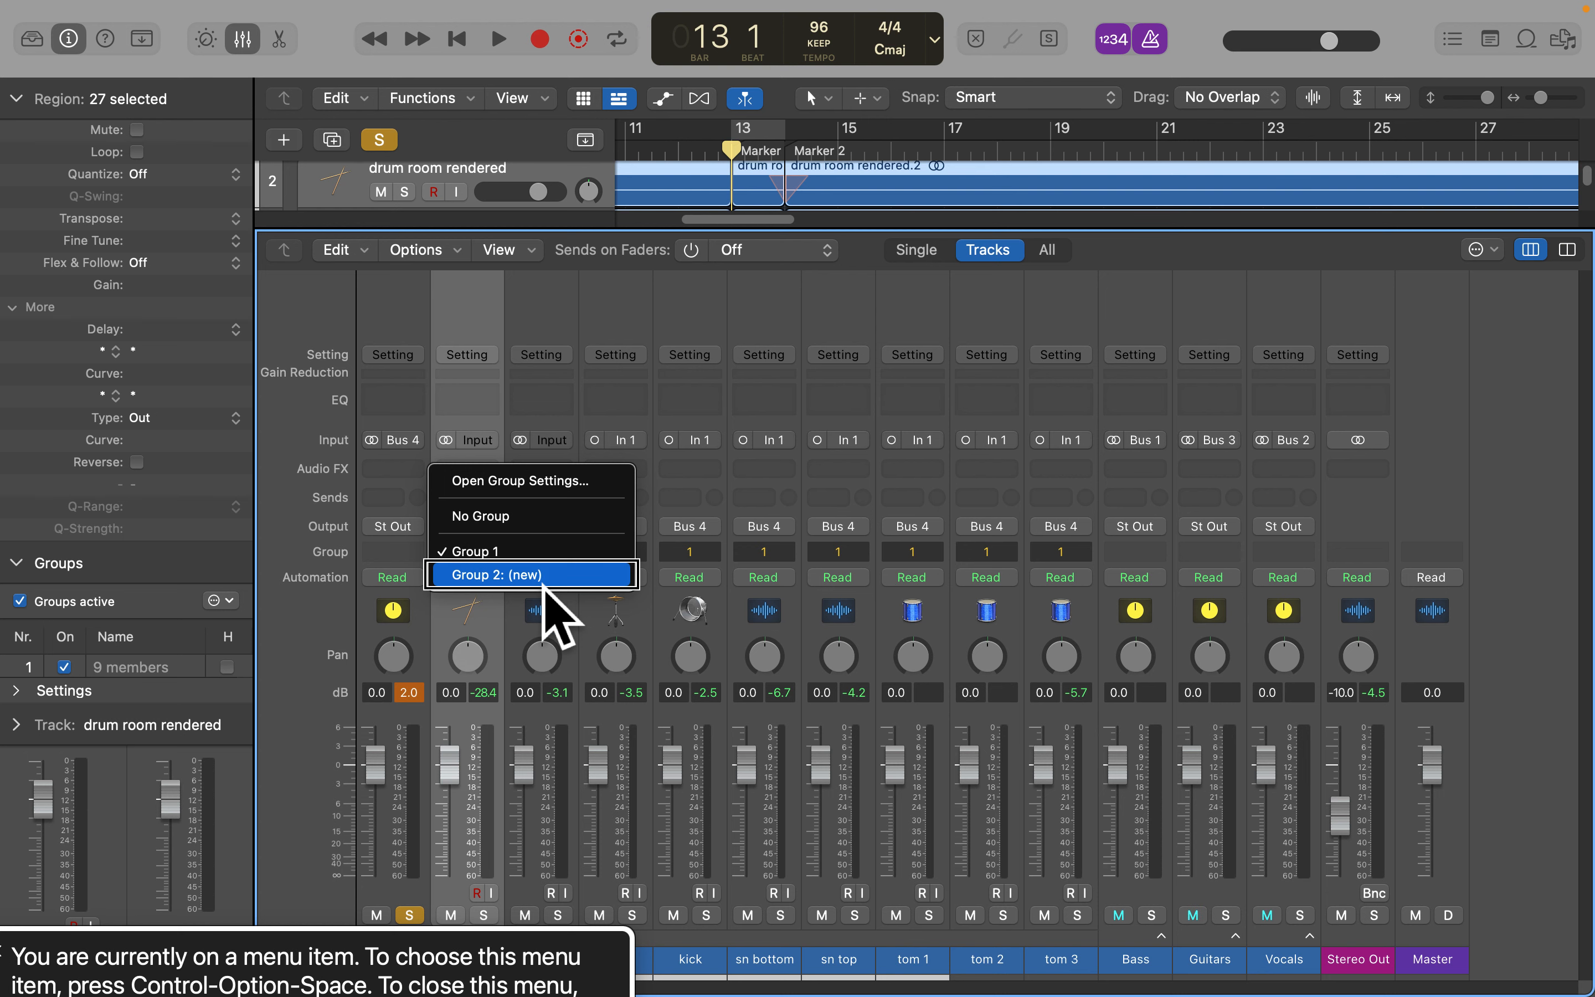
key("Up")
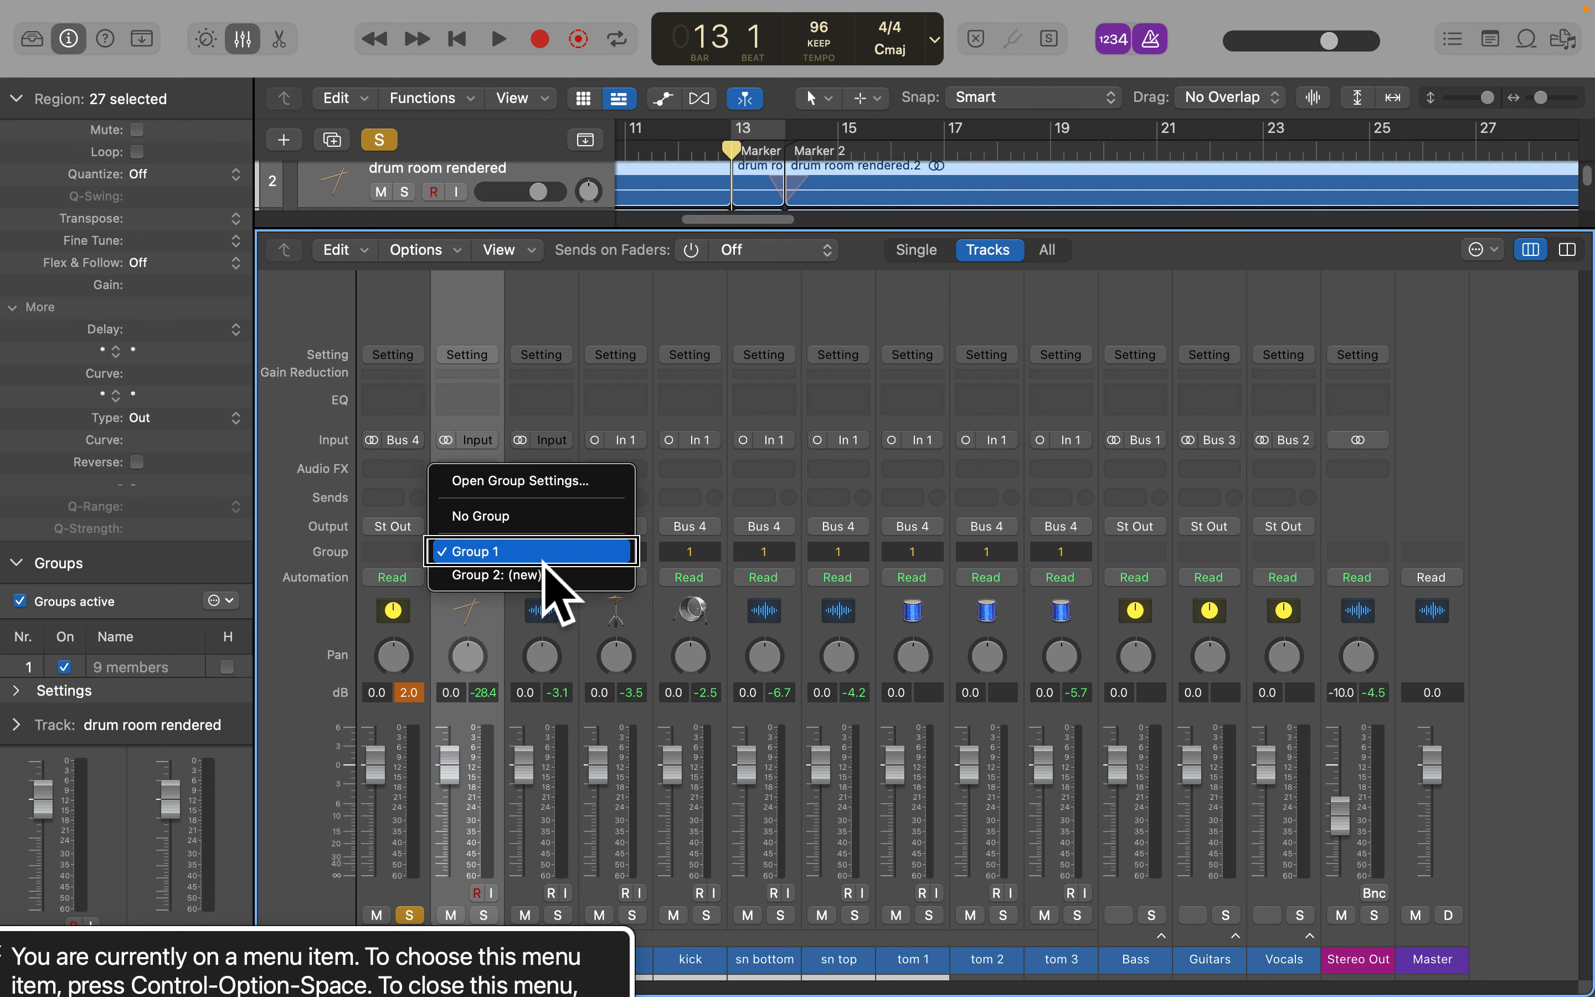
key("Escape")
key("ctrl+alt+Down")
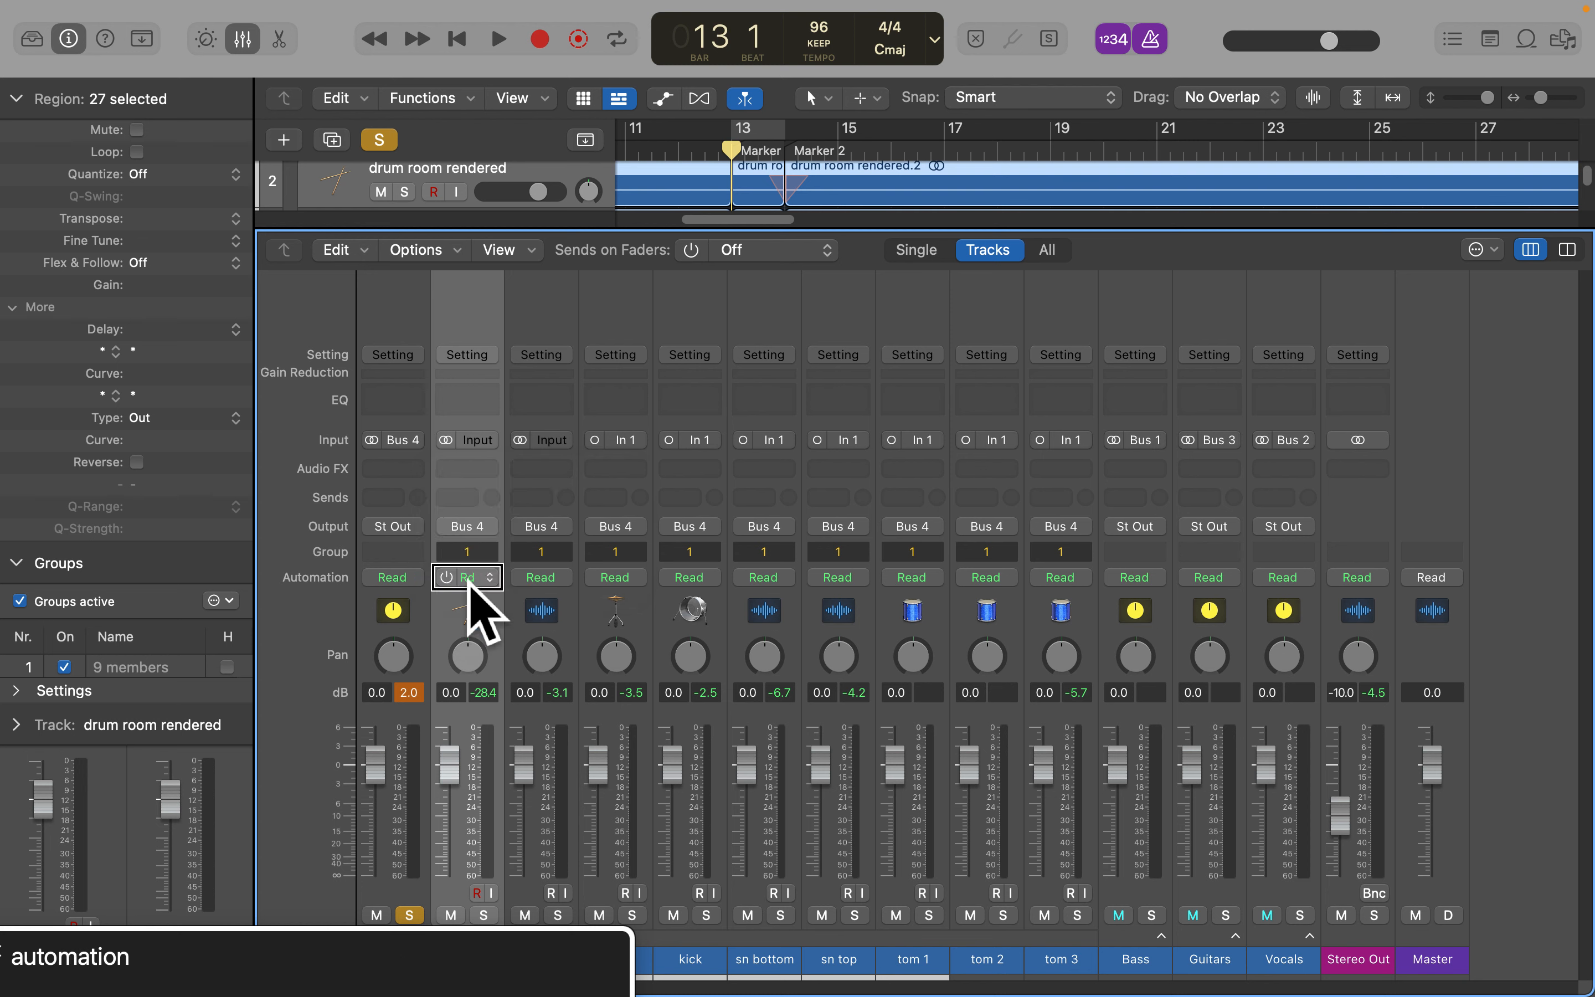
Return to the Drums channel strip and collapse its stack in the mixer
key("ctrl+alt+shift+Up")
key("ctrl+alt+Left")
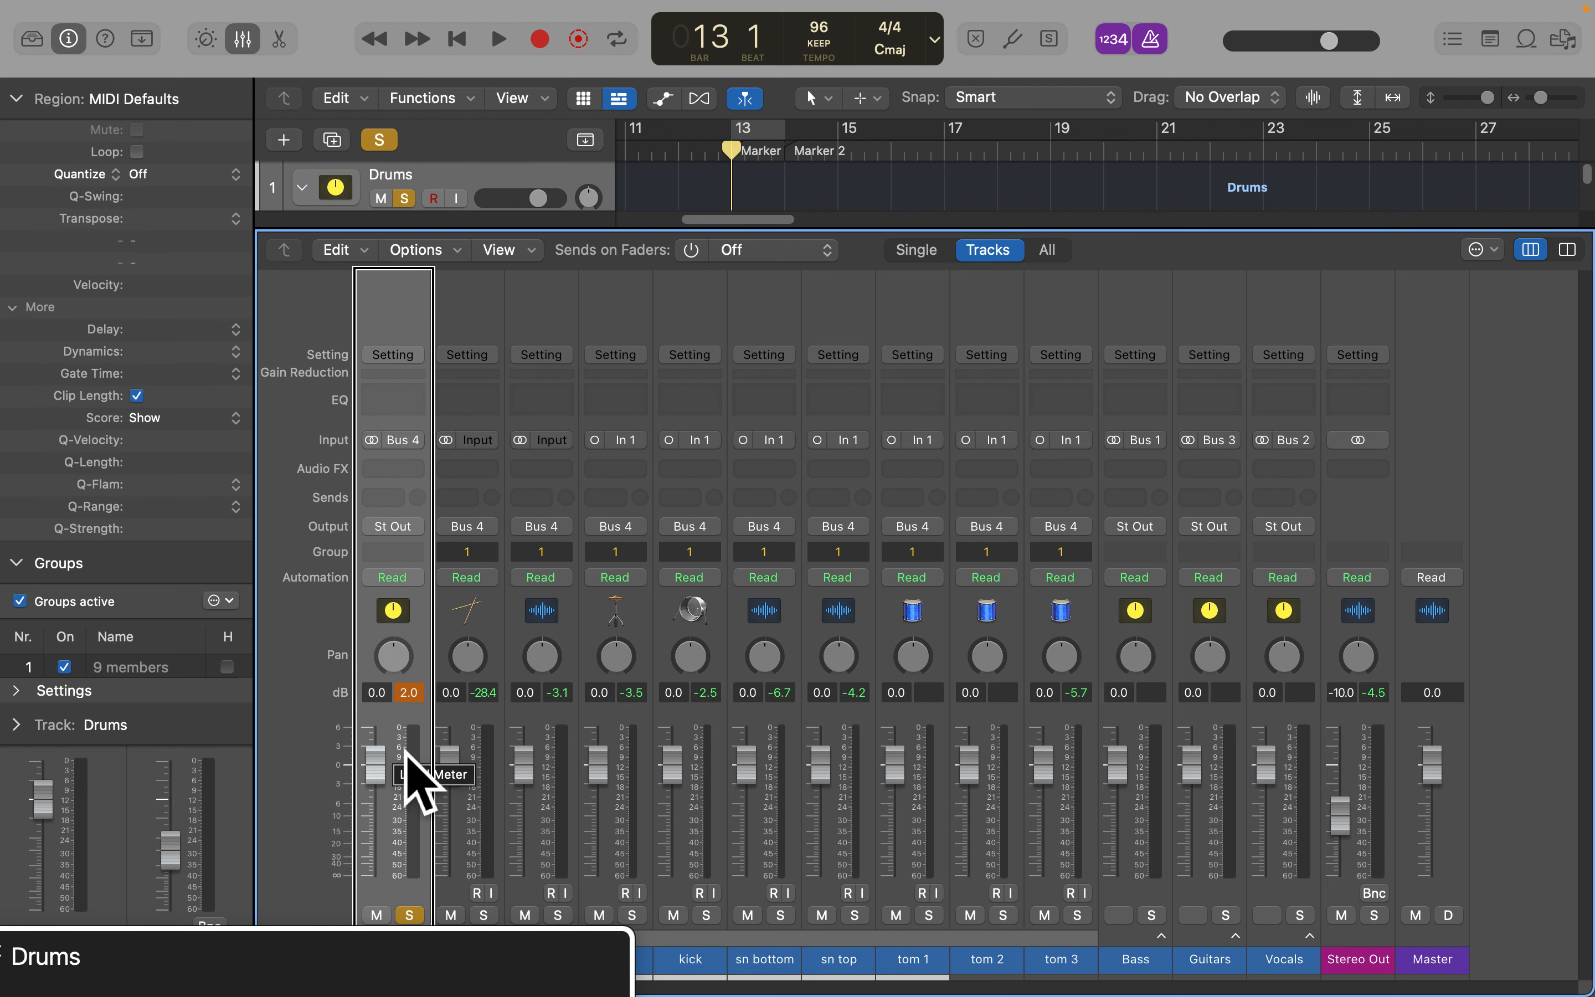
key("ctrl+alt+backslash")
Expand the Vocals stack in the mixer to show its individual channel strips
key("ctrl+alt+Right")
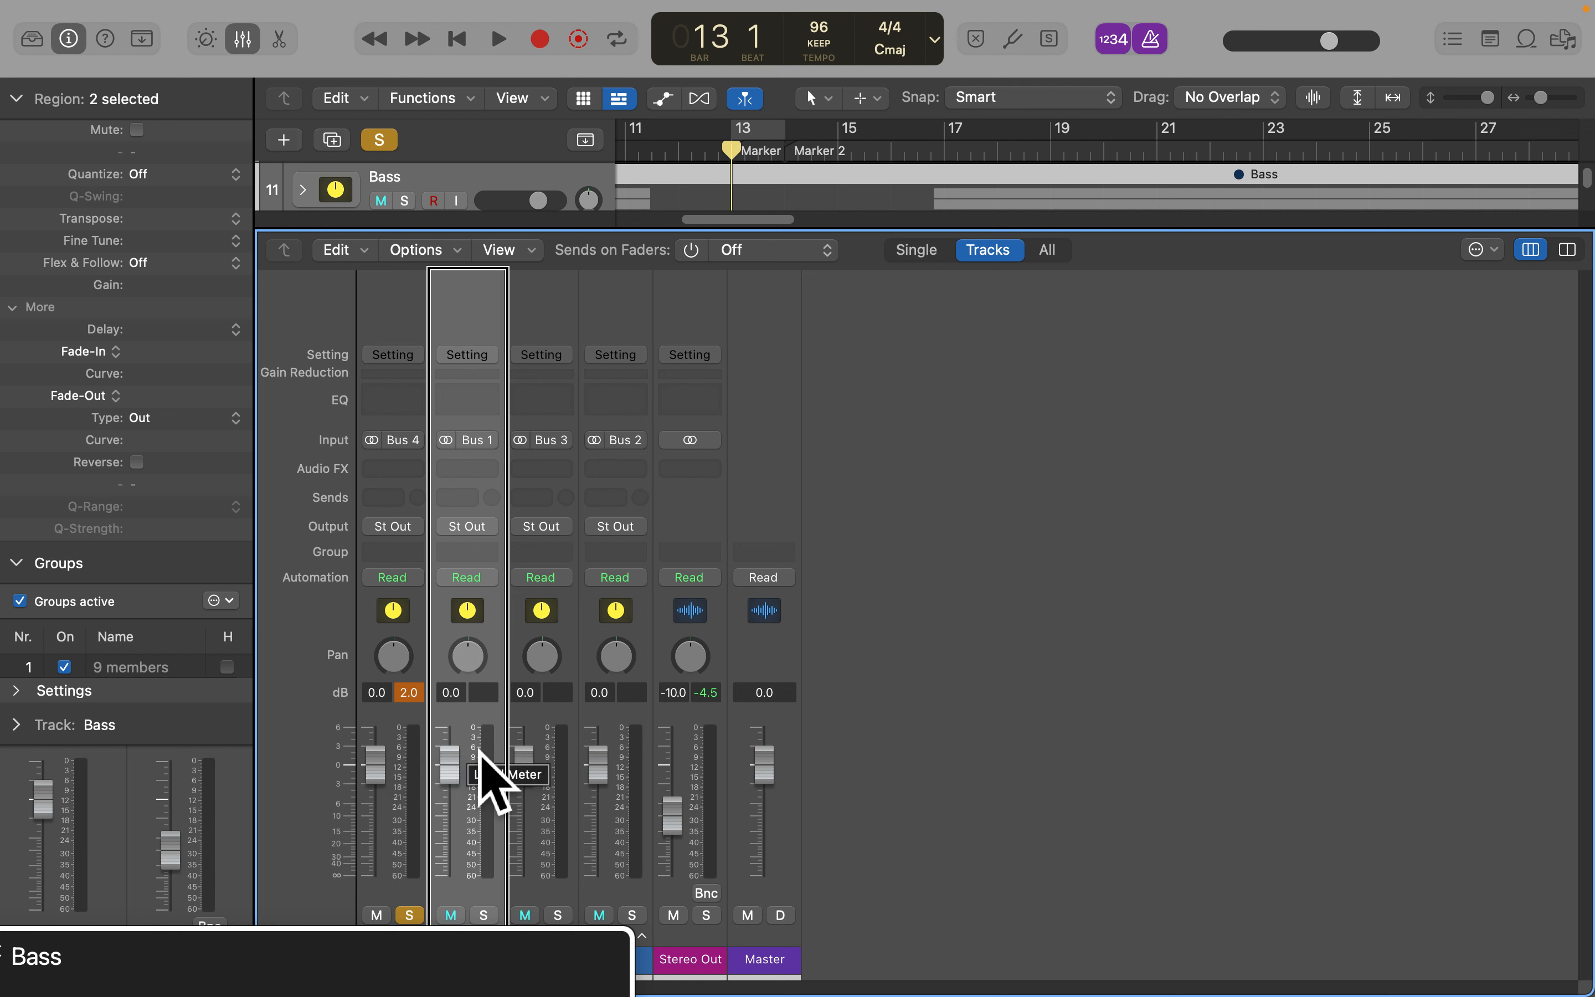
key("ctrl+alt+Right")
key("ctrl+alt+Right")
key("ctrl+alt+Right")
key("ctrl+alt+Left")
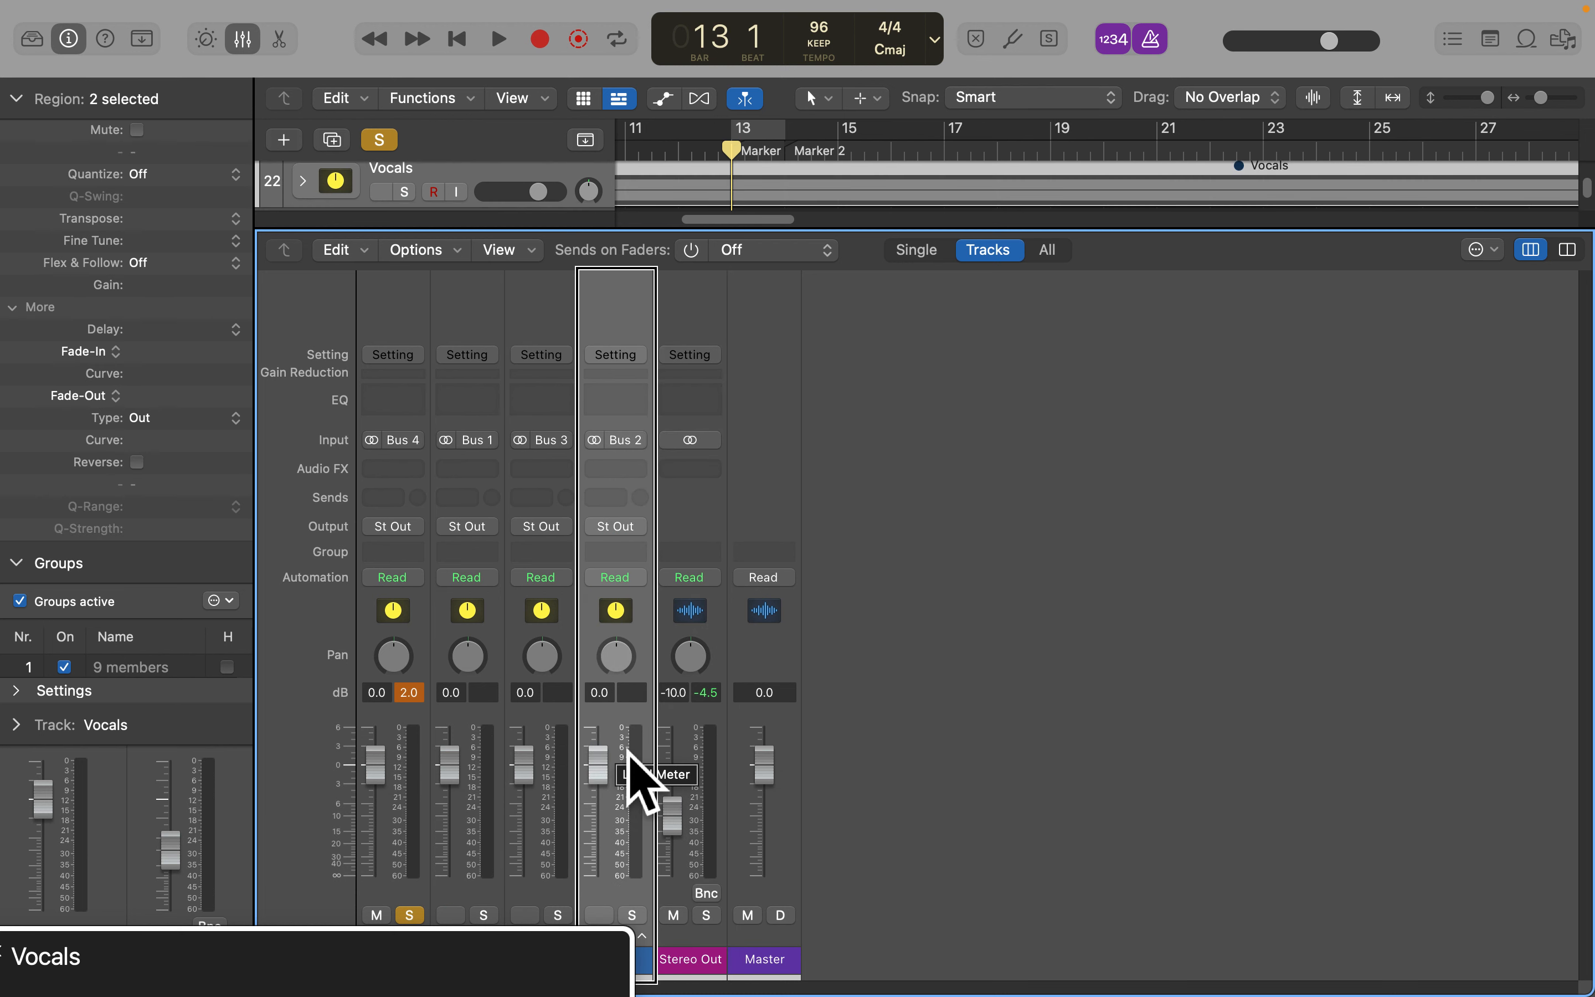
key("ctrl+alt+backslash")
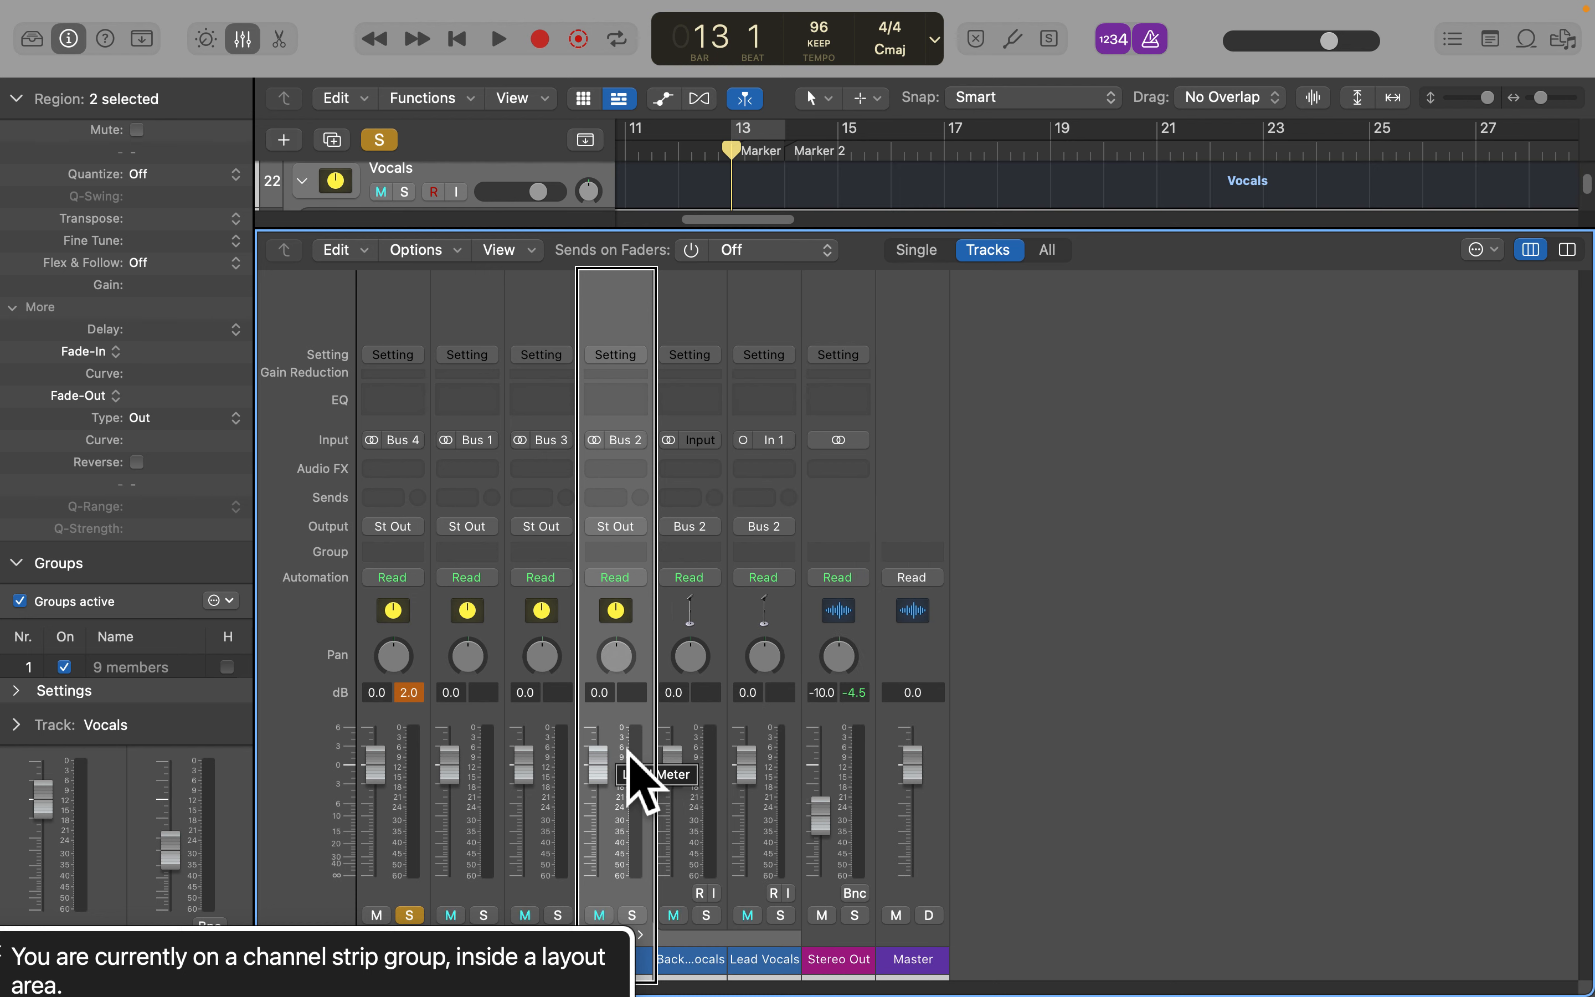
Assign the Backing Vocals channel strip to a new group, Group 2
key("ctrl+alt+Right")
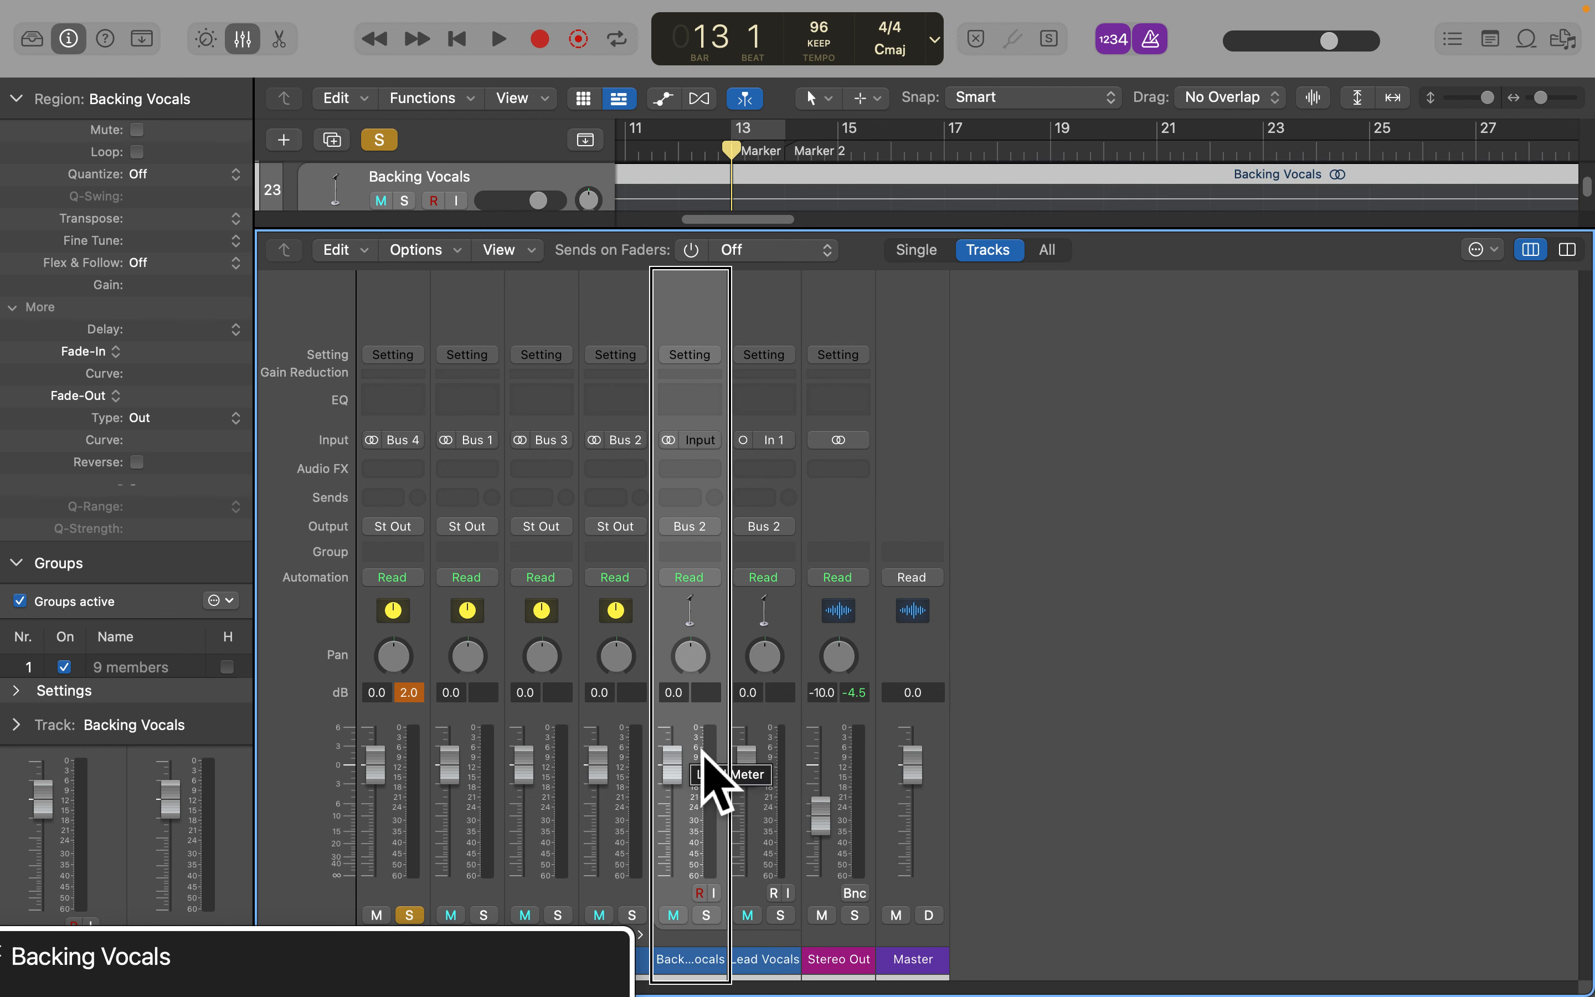
key("ctrl+alt+Right")
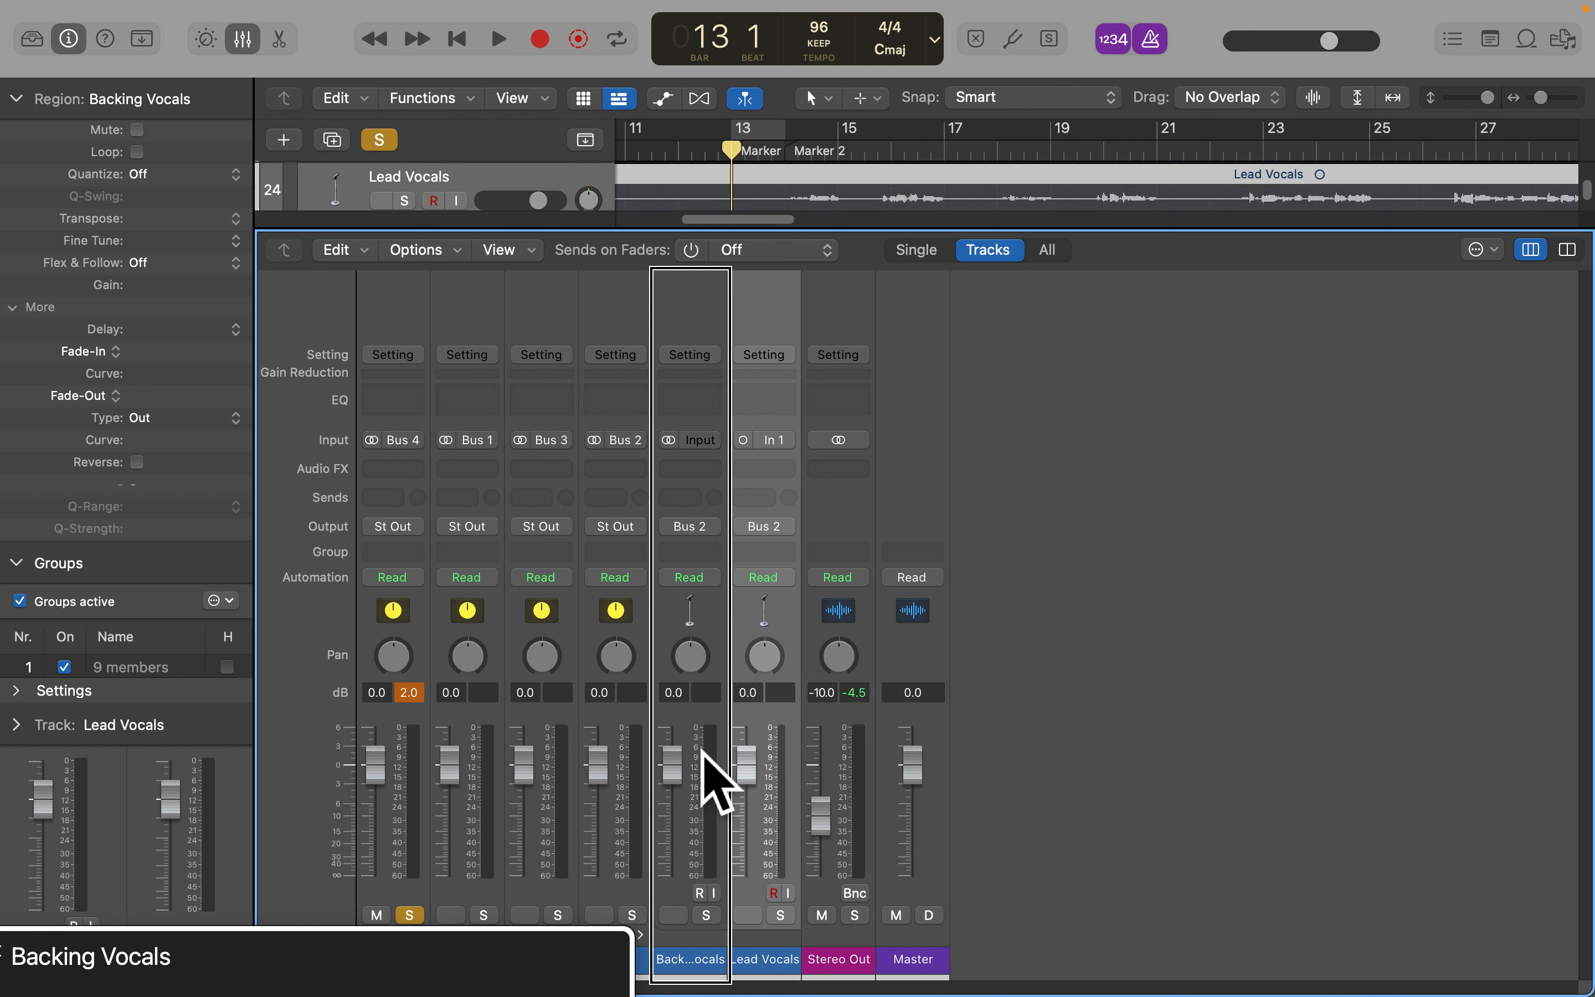
key("ctrl+alt+Left")
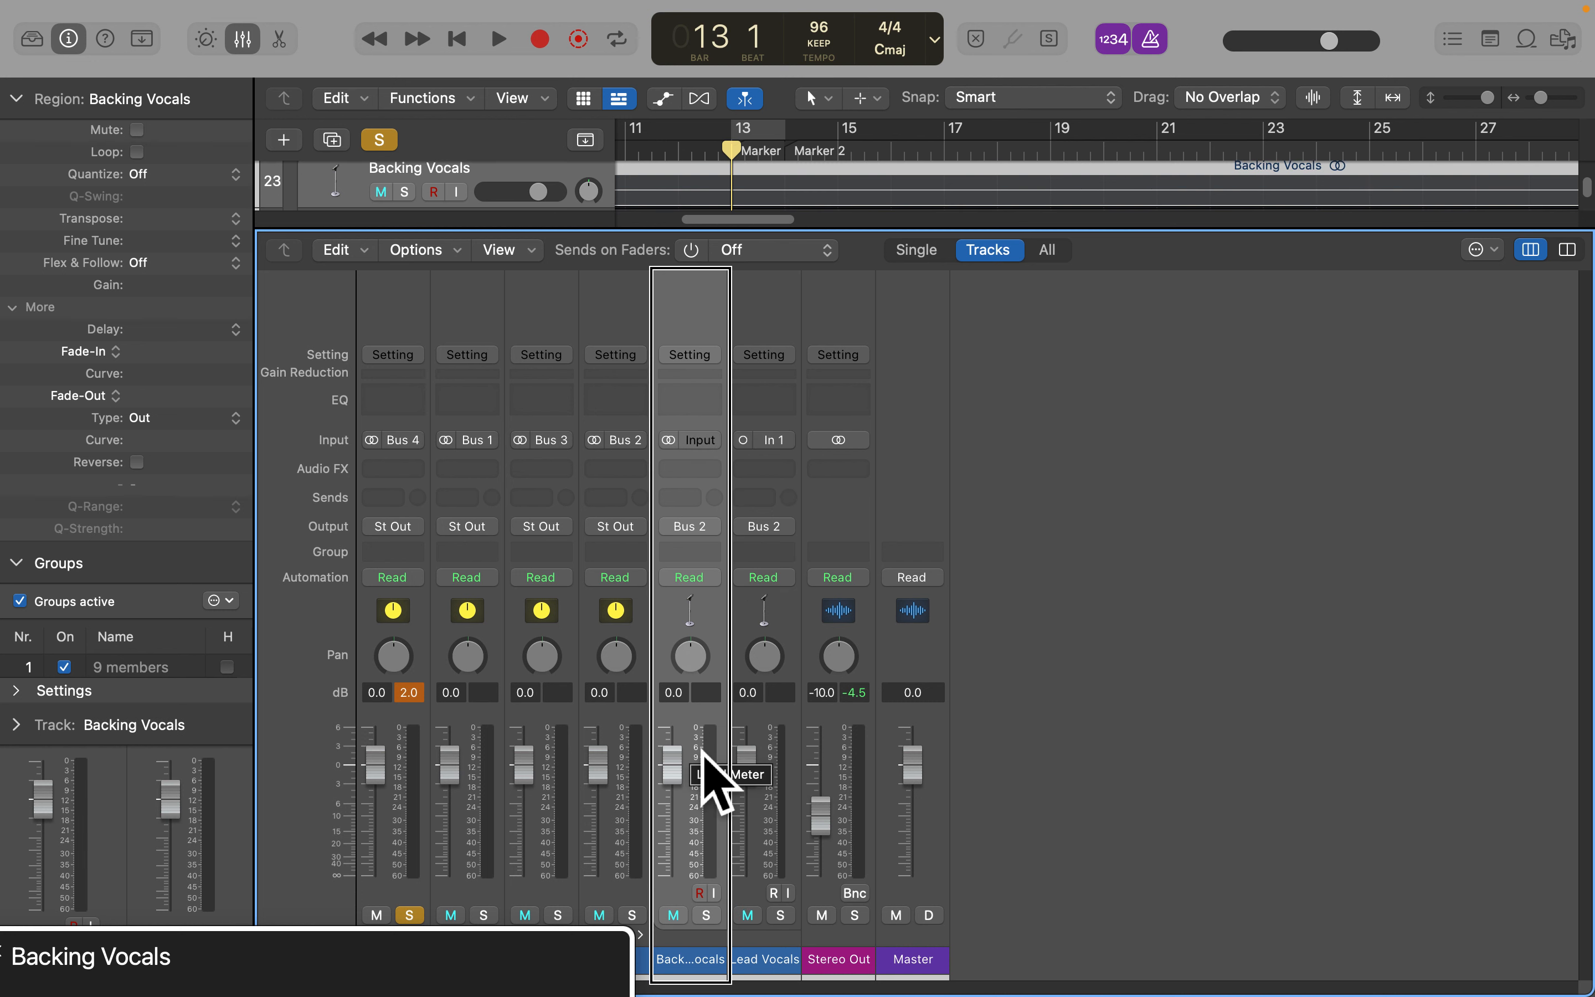
key("ctrl+alt+shift+Down")
key("ctrl+alt+Right")
key("ctrl+alt+Right")
key("ctrl+alt+Right")
key("ctrl+alt+Right")
key("ctrl+alt+Right")
key("ctrl+alt+Right")
key("ctrl+alt+Right")
key("ctrl+alt+Right")
key("ctrl+alt+Right")
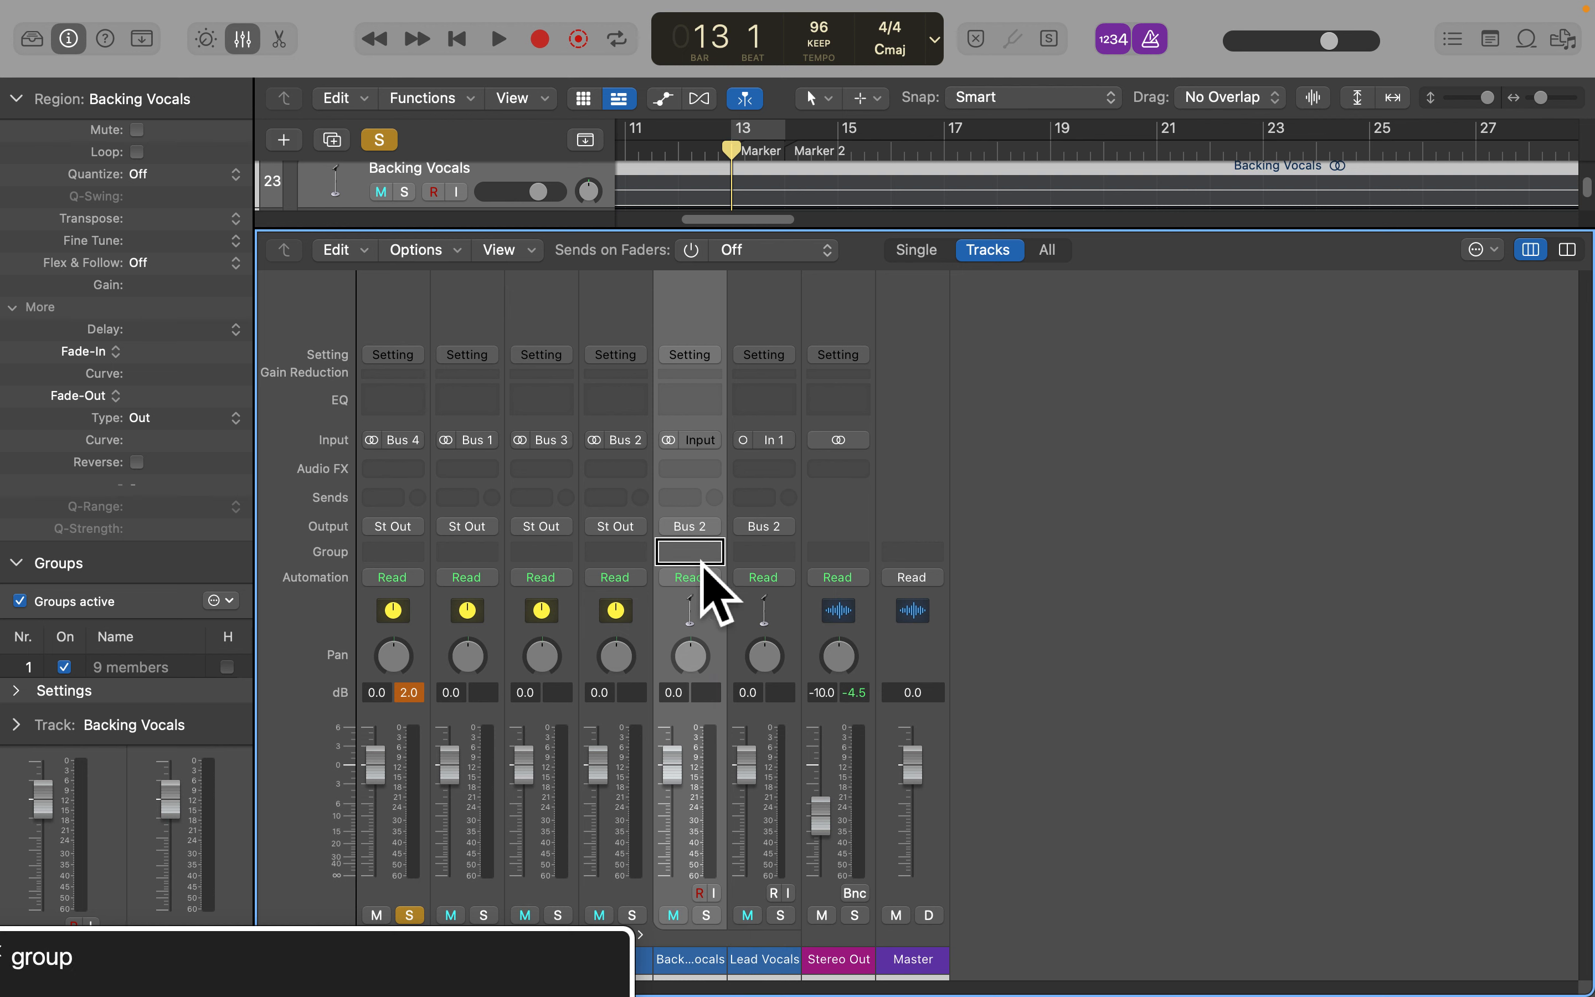
key("ctrl+alt+space")
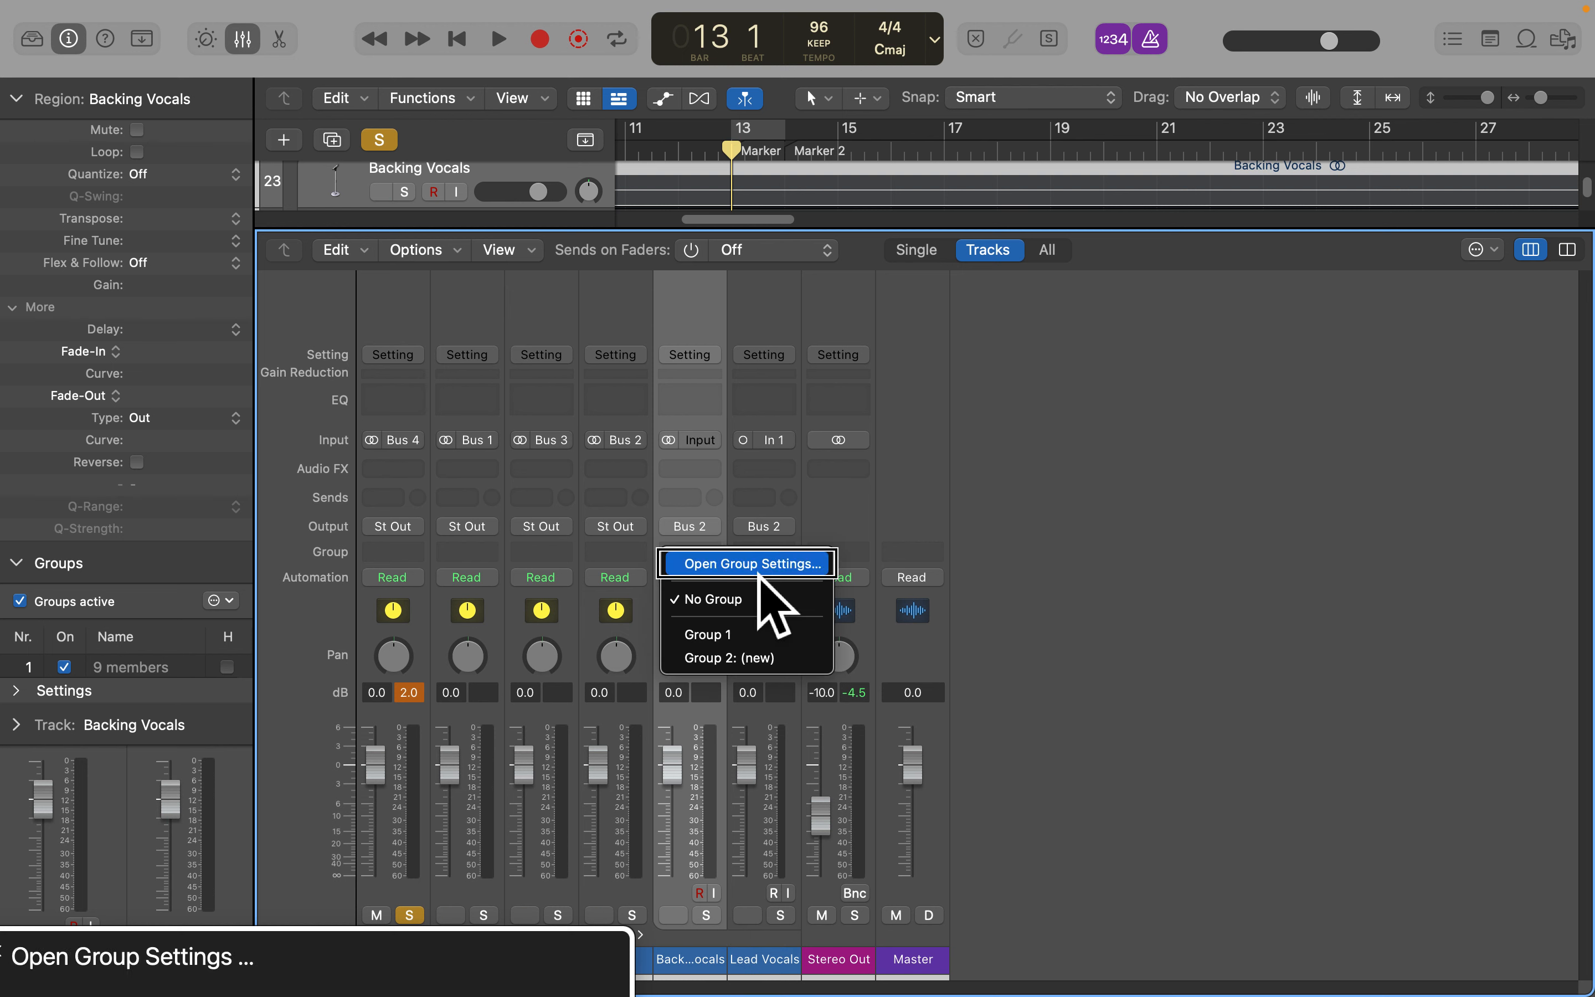
left_click(760, 668)
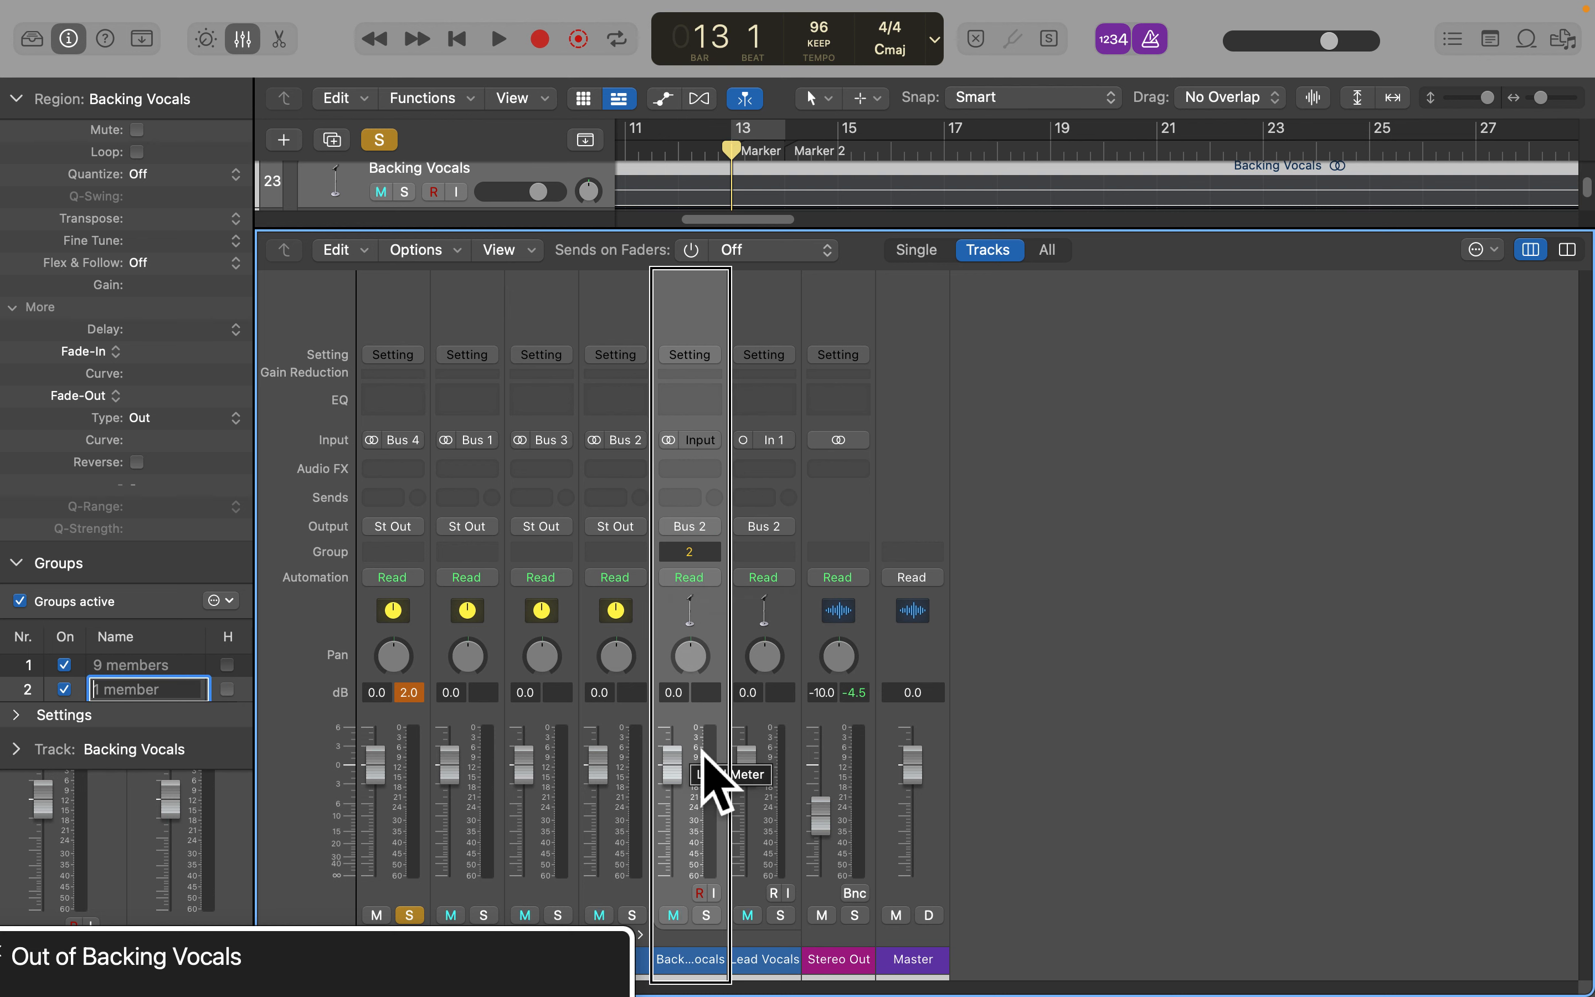
Assign the Lead Vocals channel strip to the existing Group 2
left_click(776, 765)
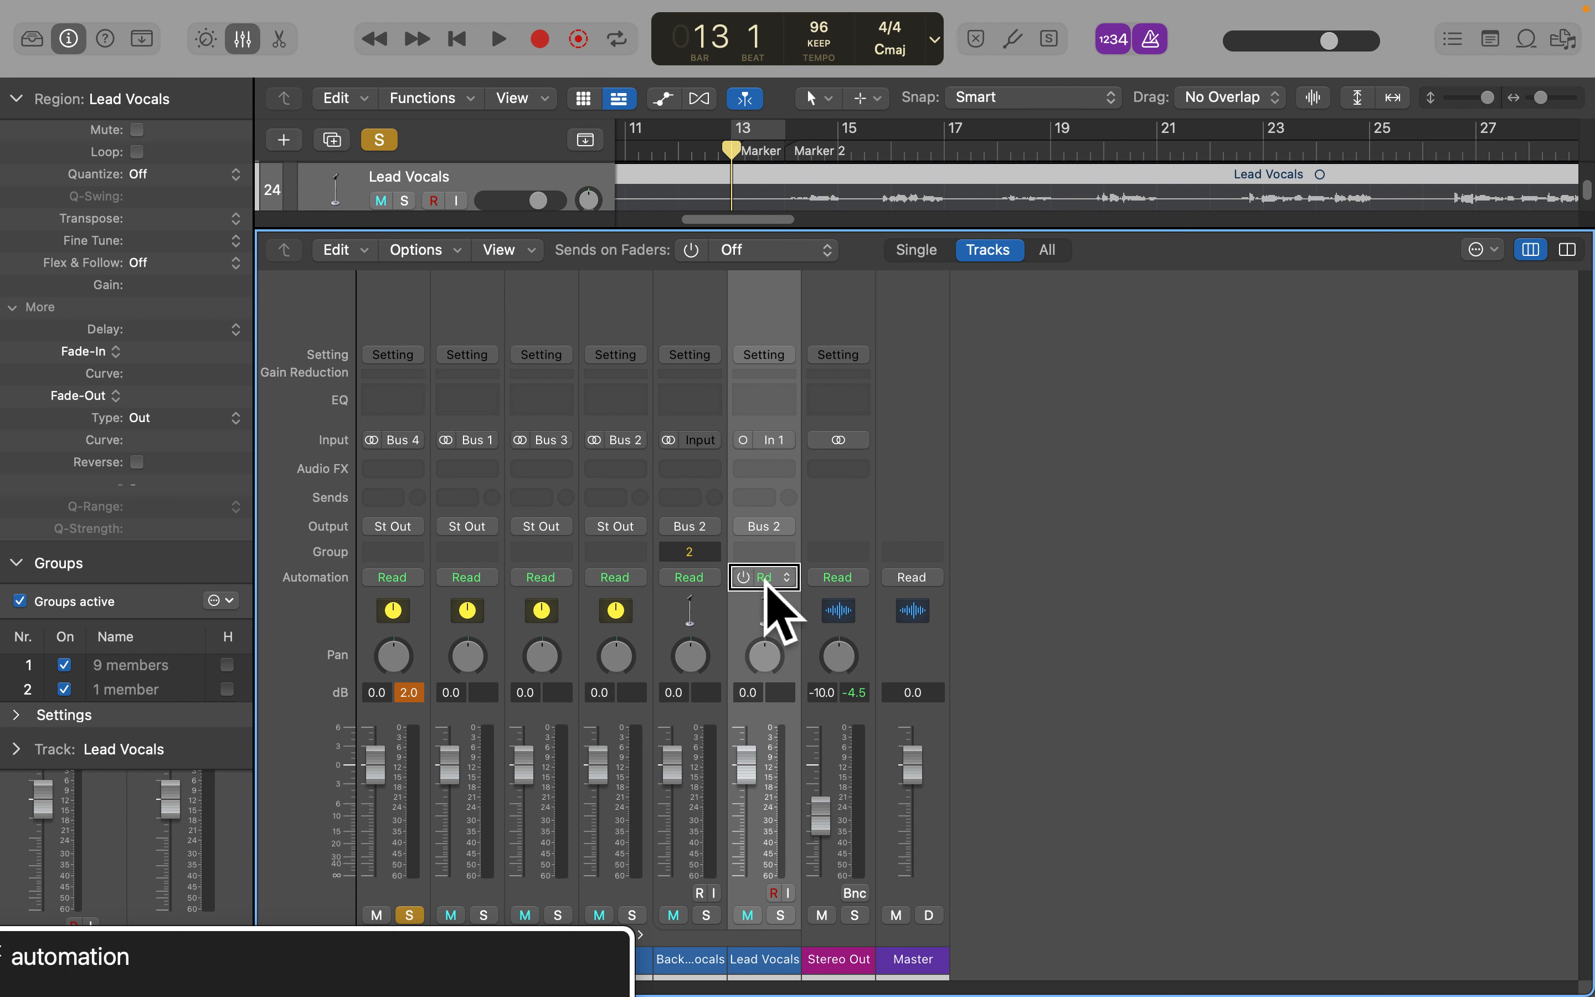
left_click(768, 553)
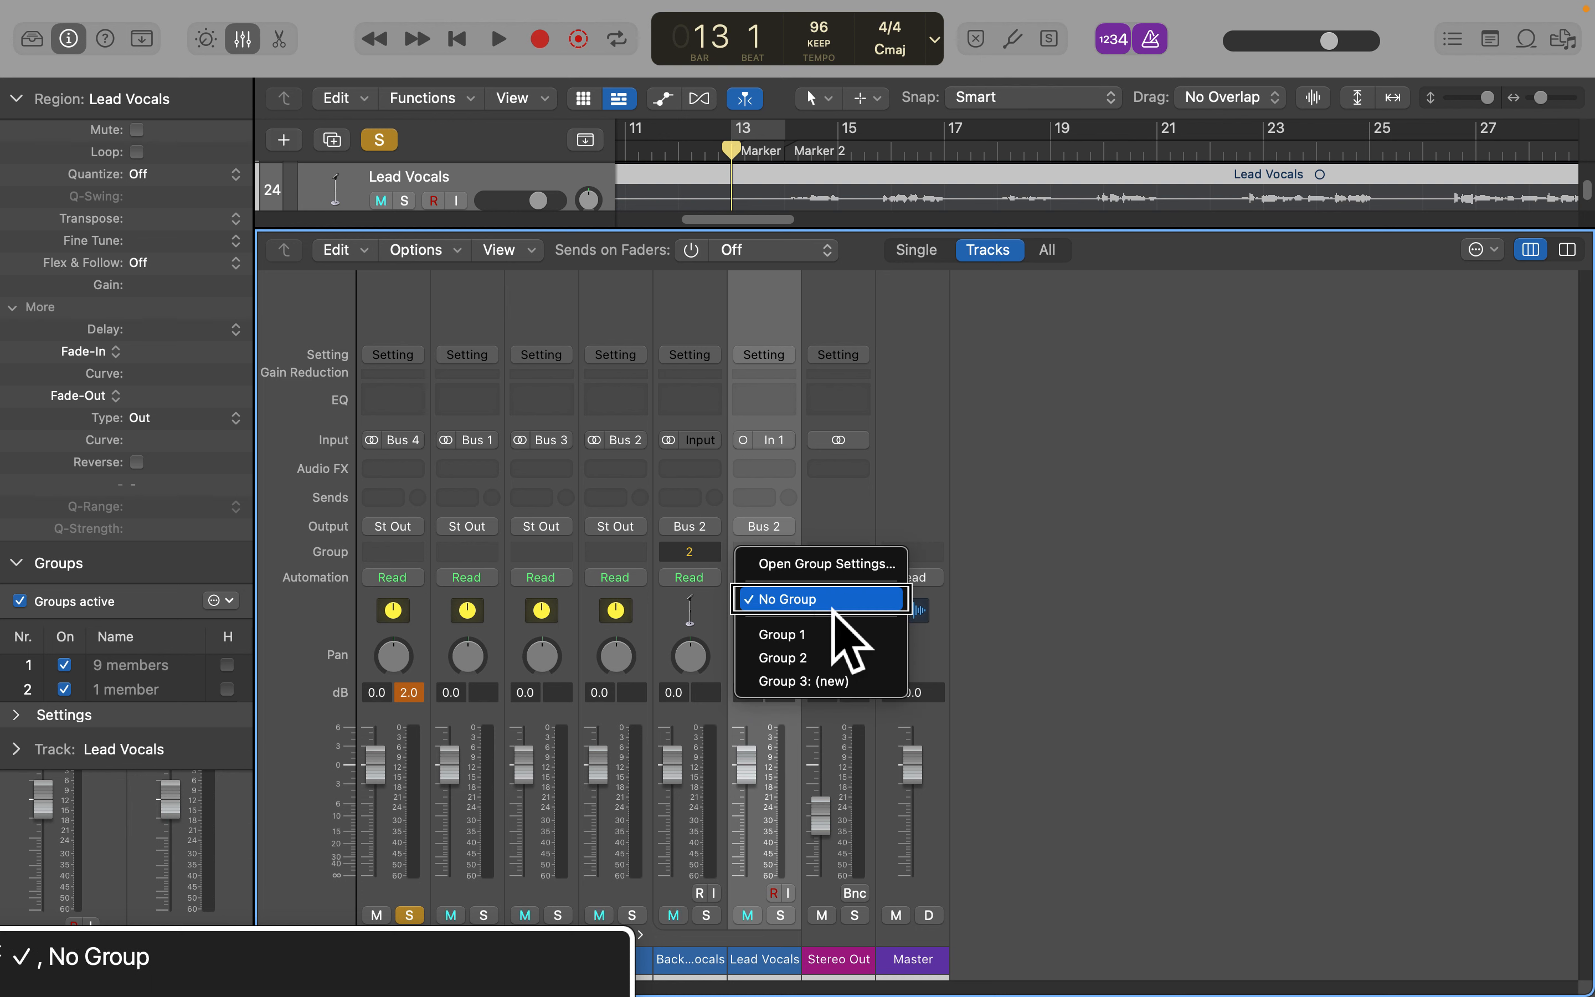
left_click(825, 658)
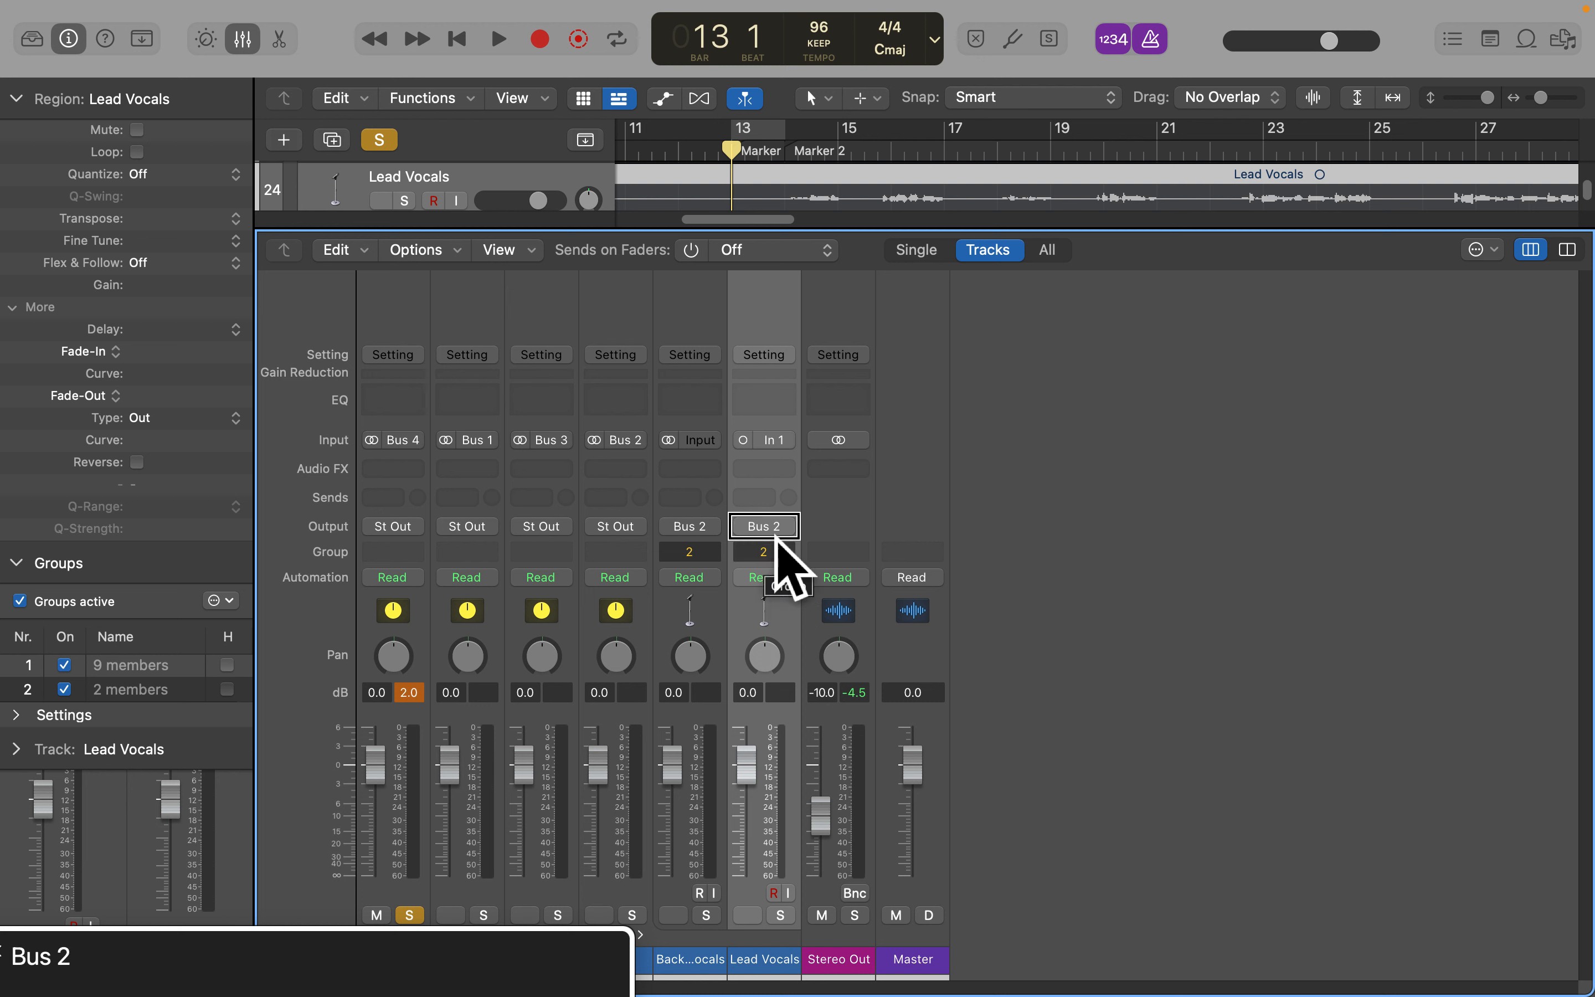
Open the group settings from the Lead Vocals channel strip and review the group management commands without choosing one
left_click(773, 560)
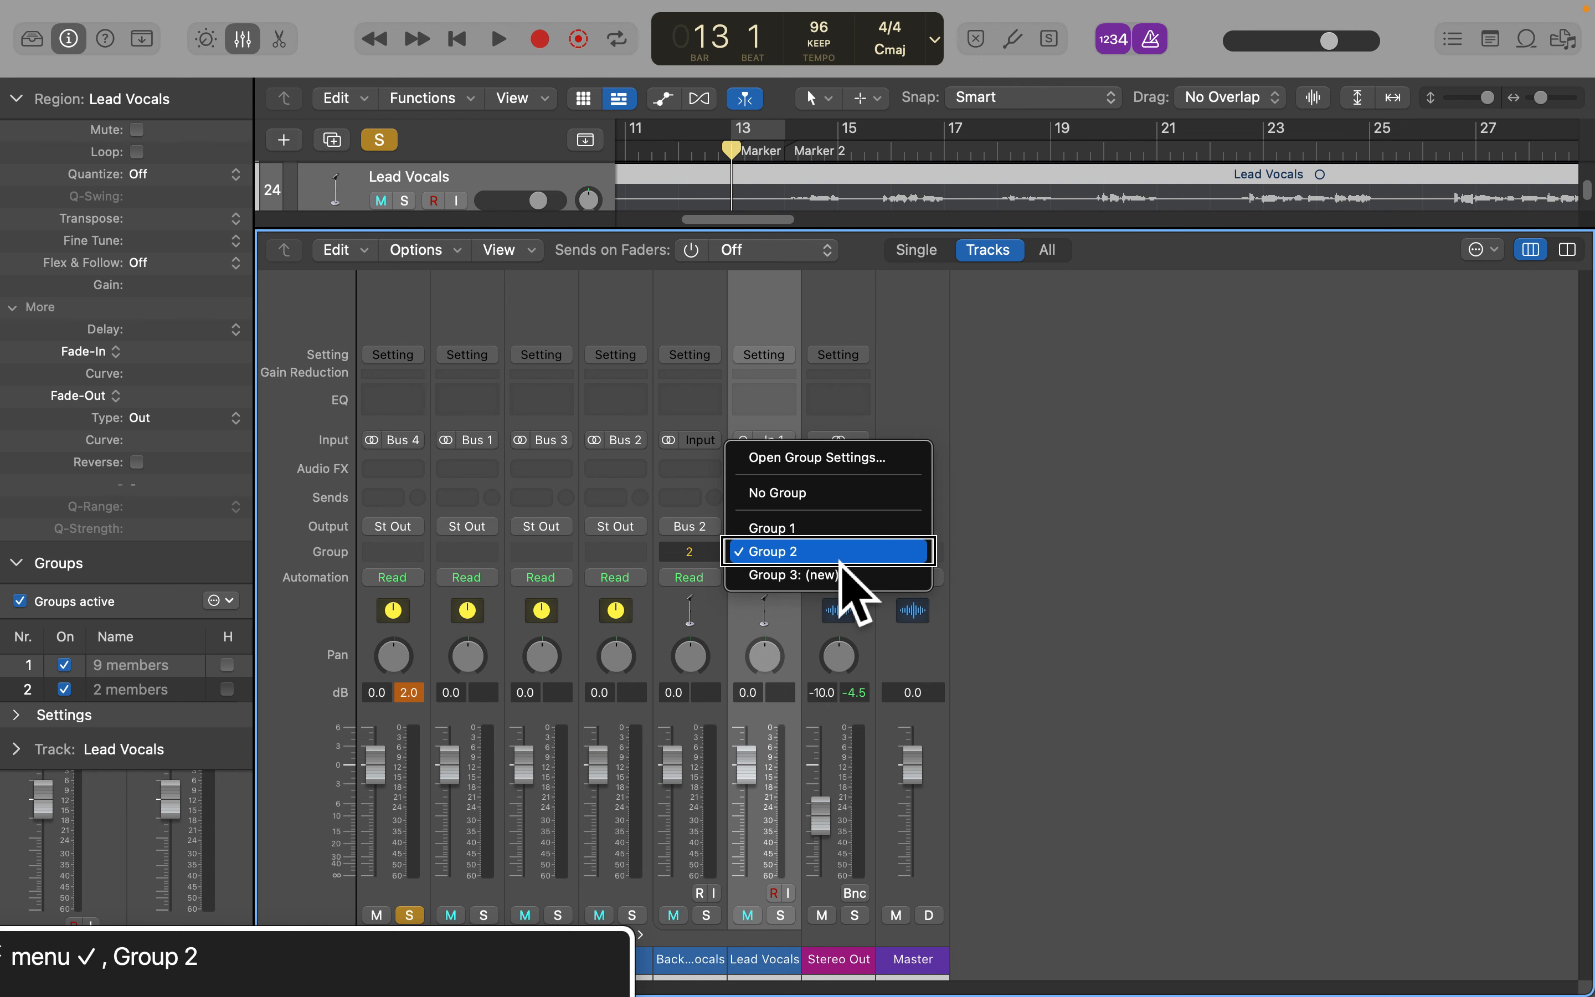
left_click(843, 465)
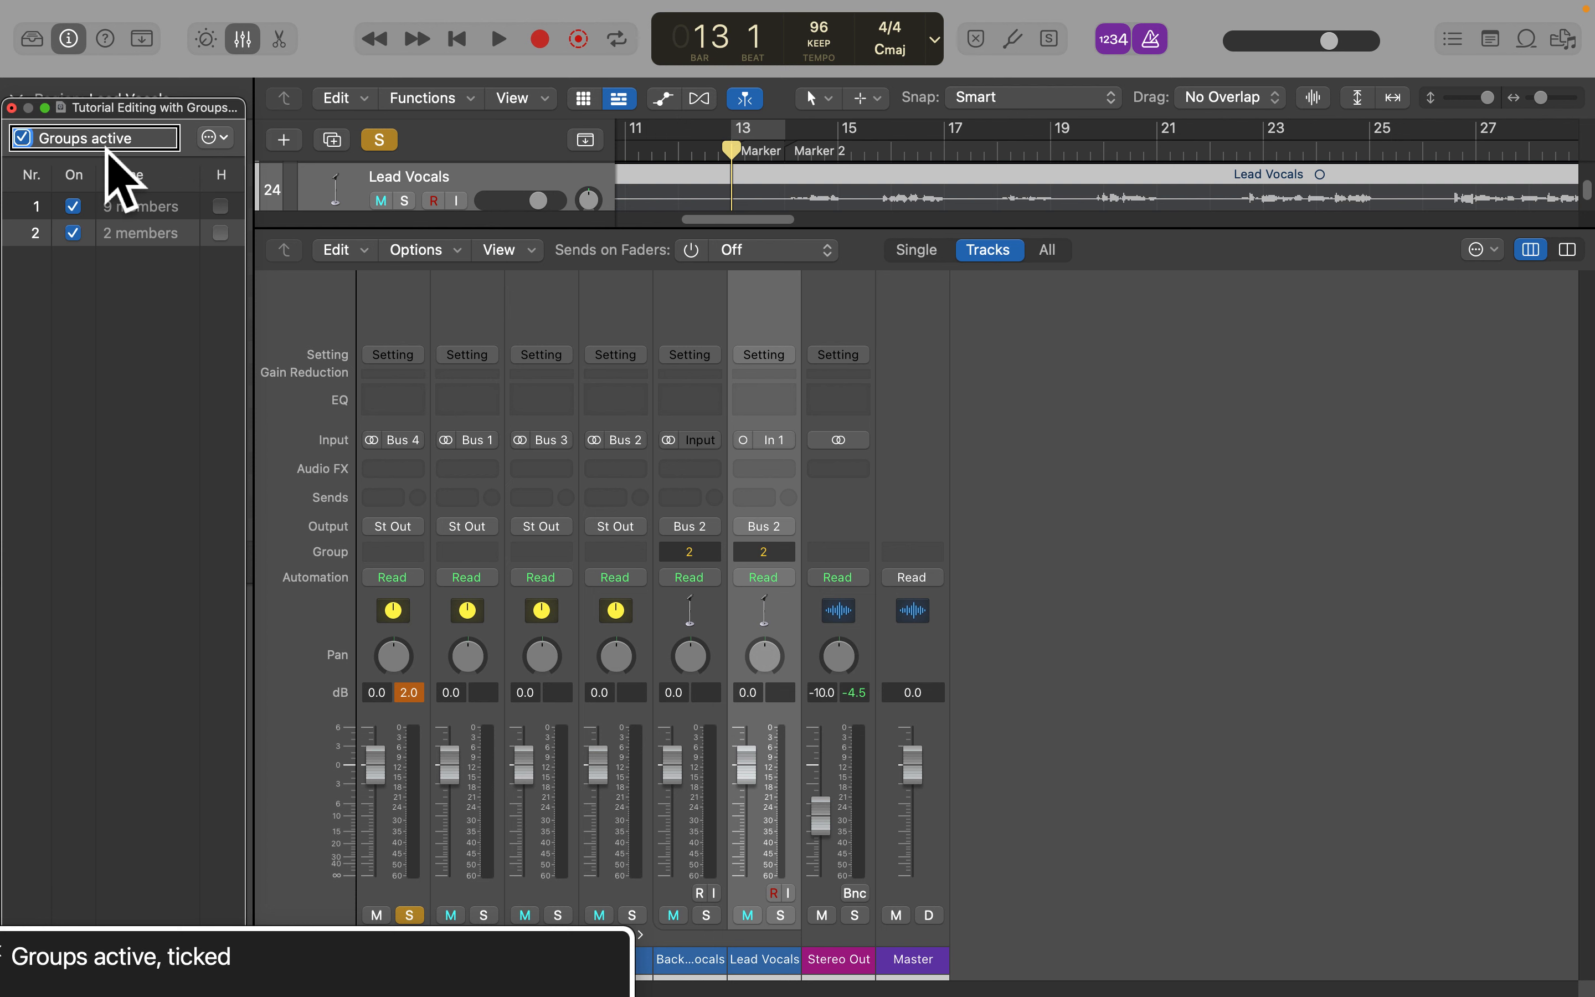
left_click(222, 139)
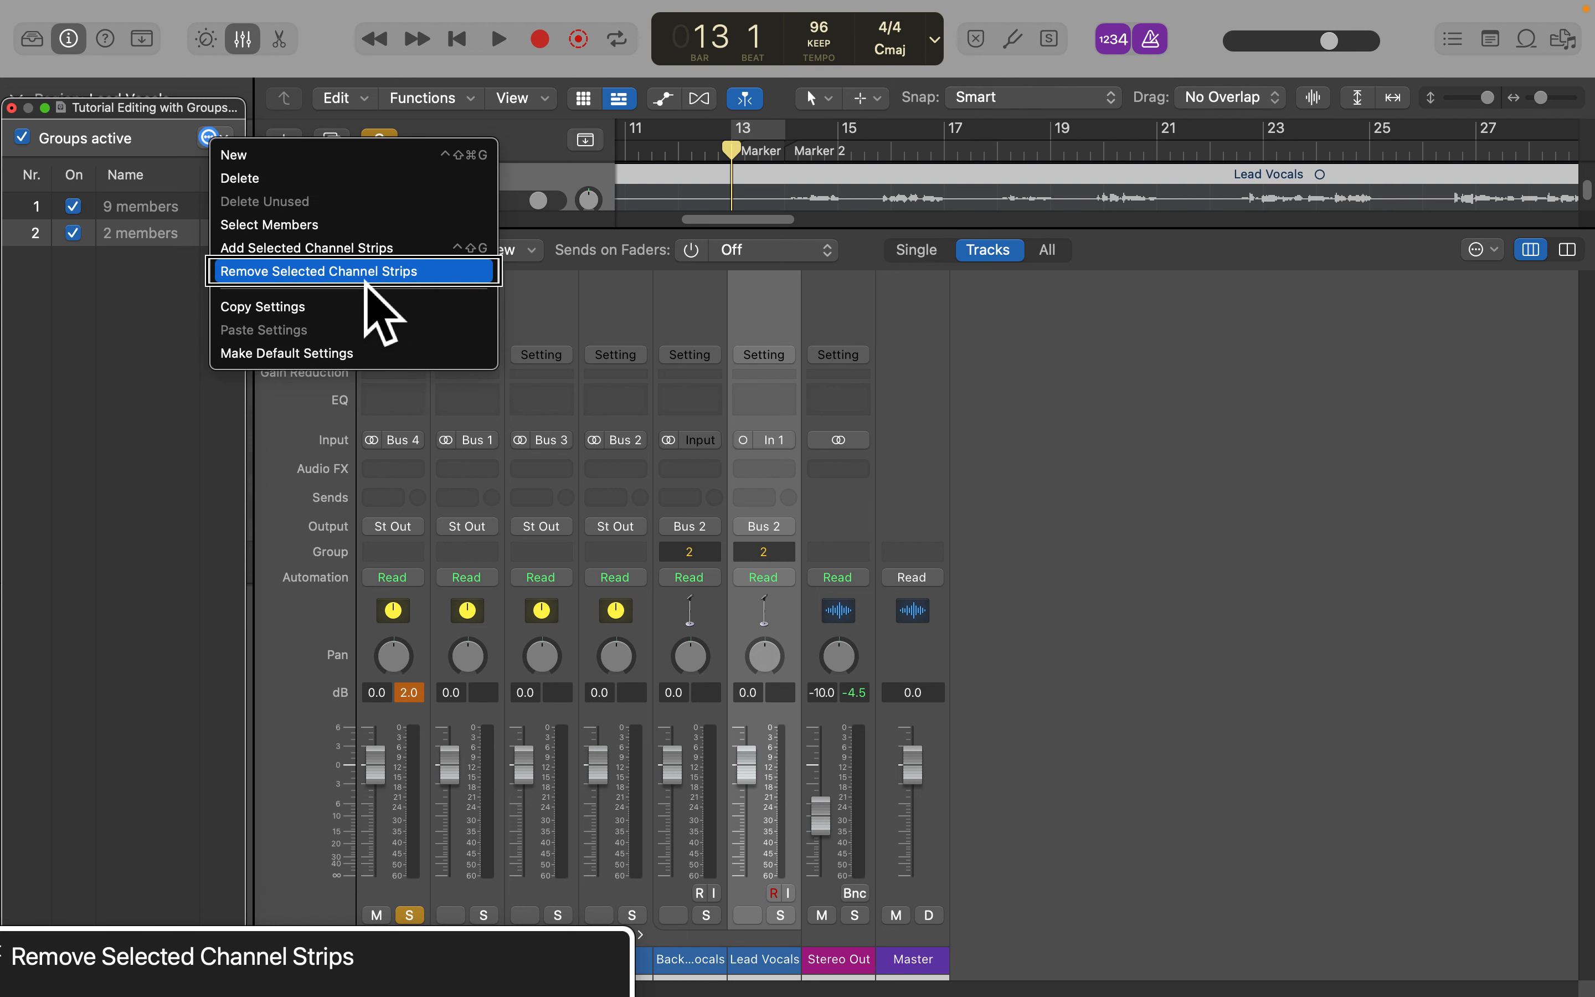
key("Escape")
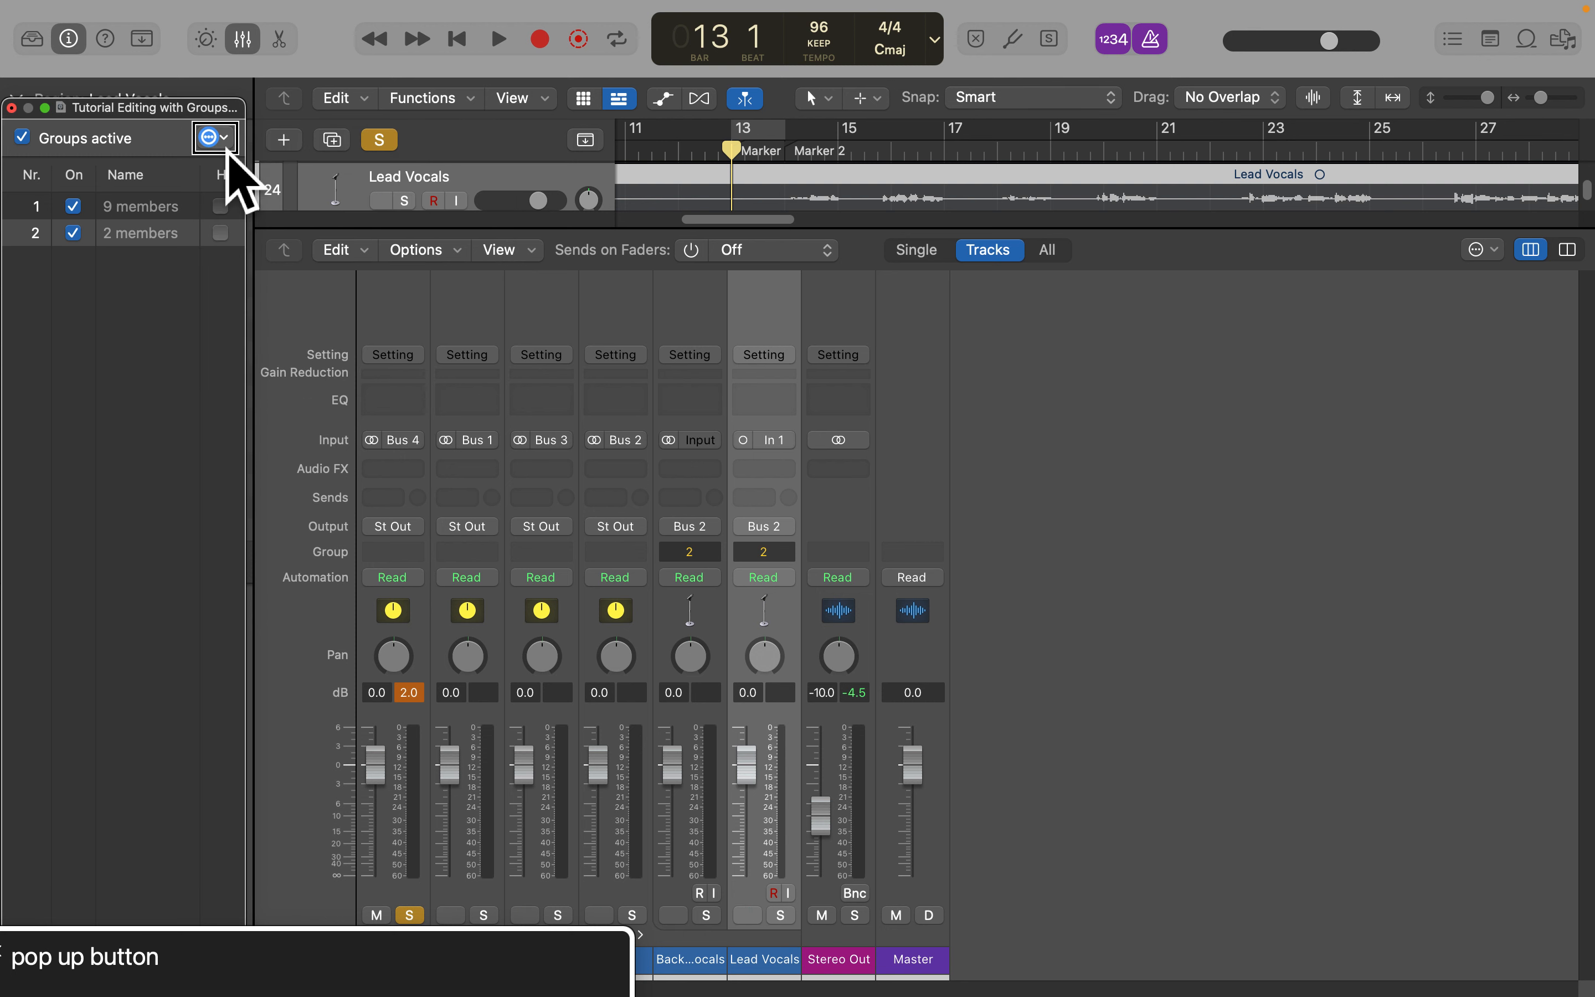
Turn off group 1 in the group settings list
key("ctrl+alt+Right")
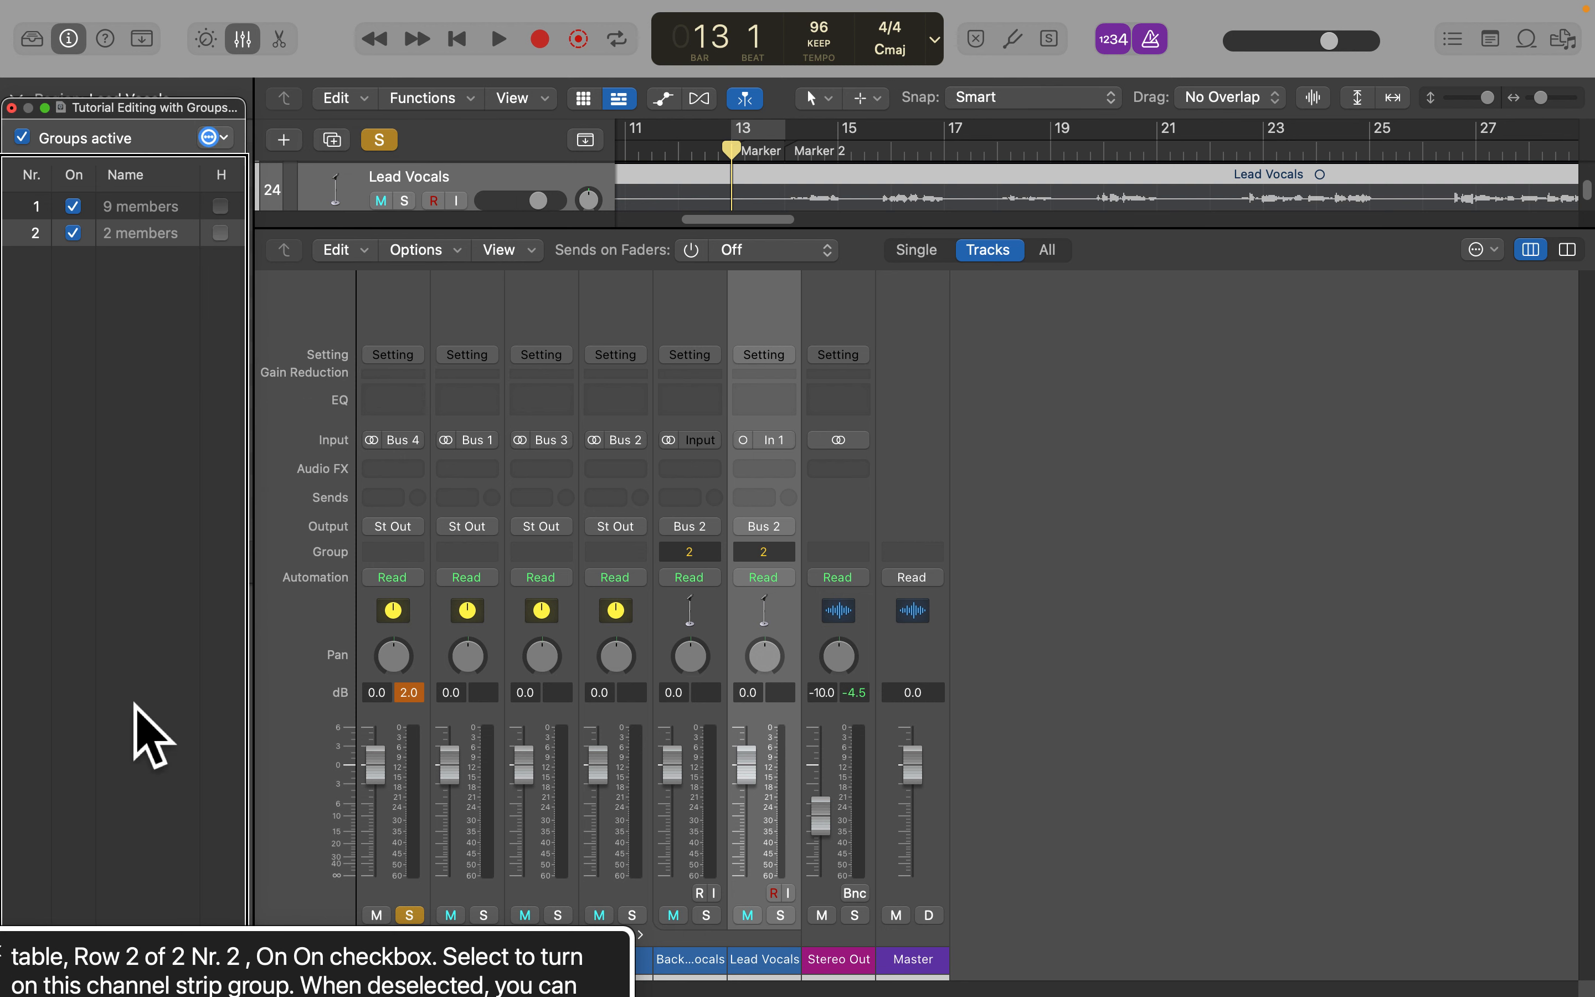
key("ctrl+alt+shift+Down")
key("ctrl+alt+Up")
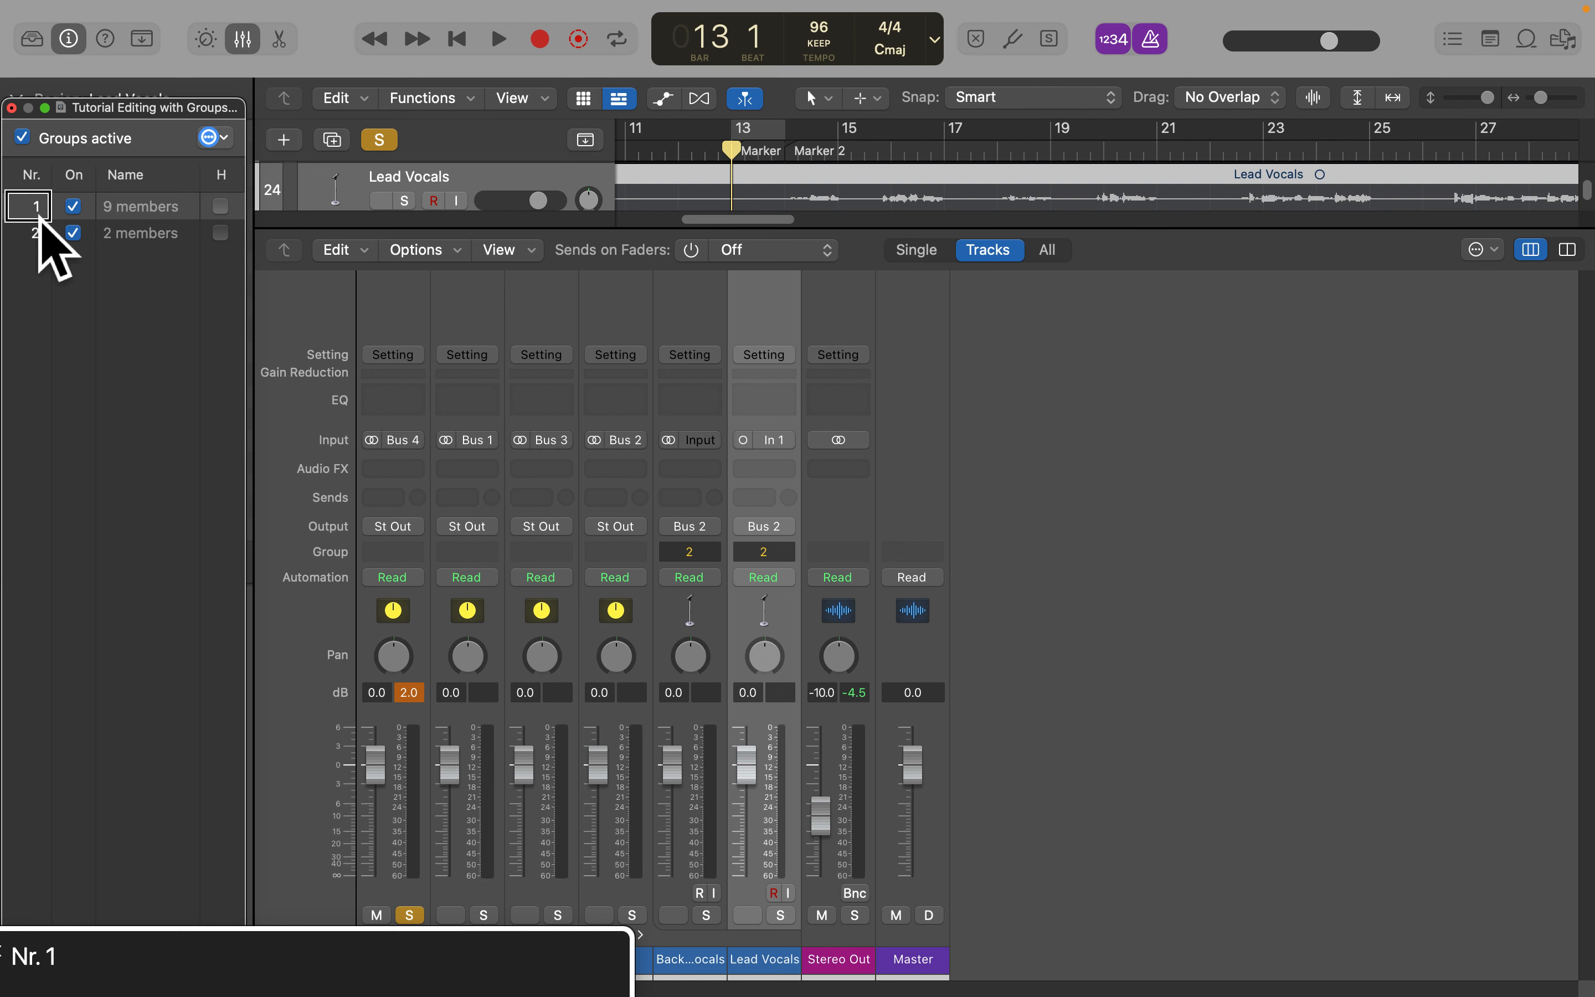
key("ctrl+alt+Down")
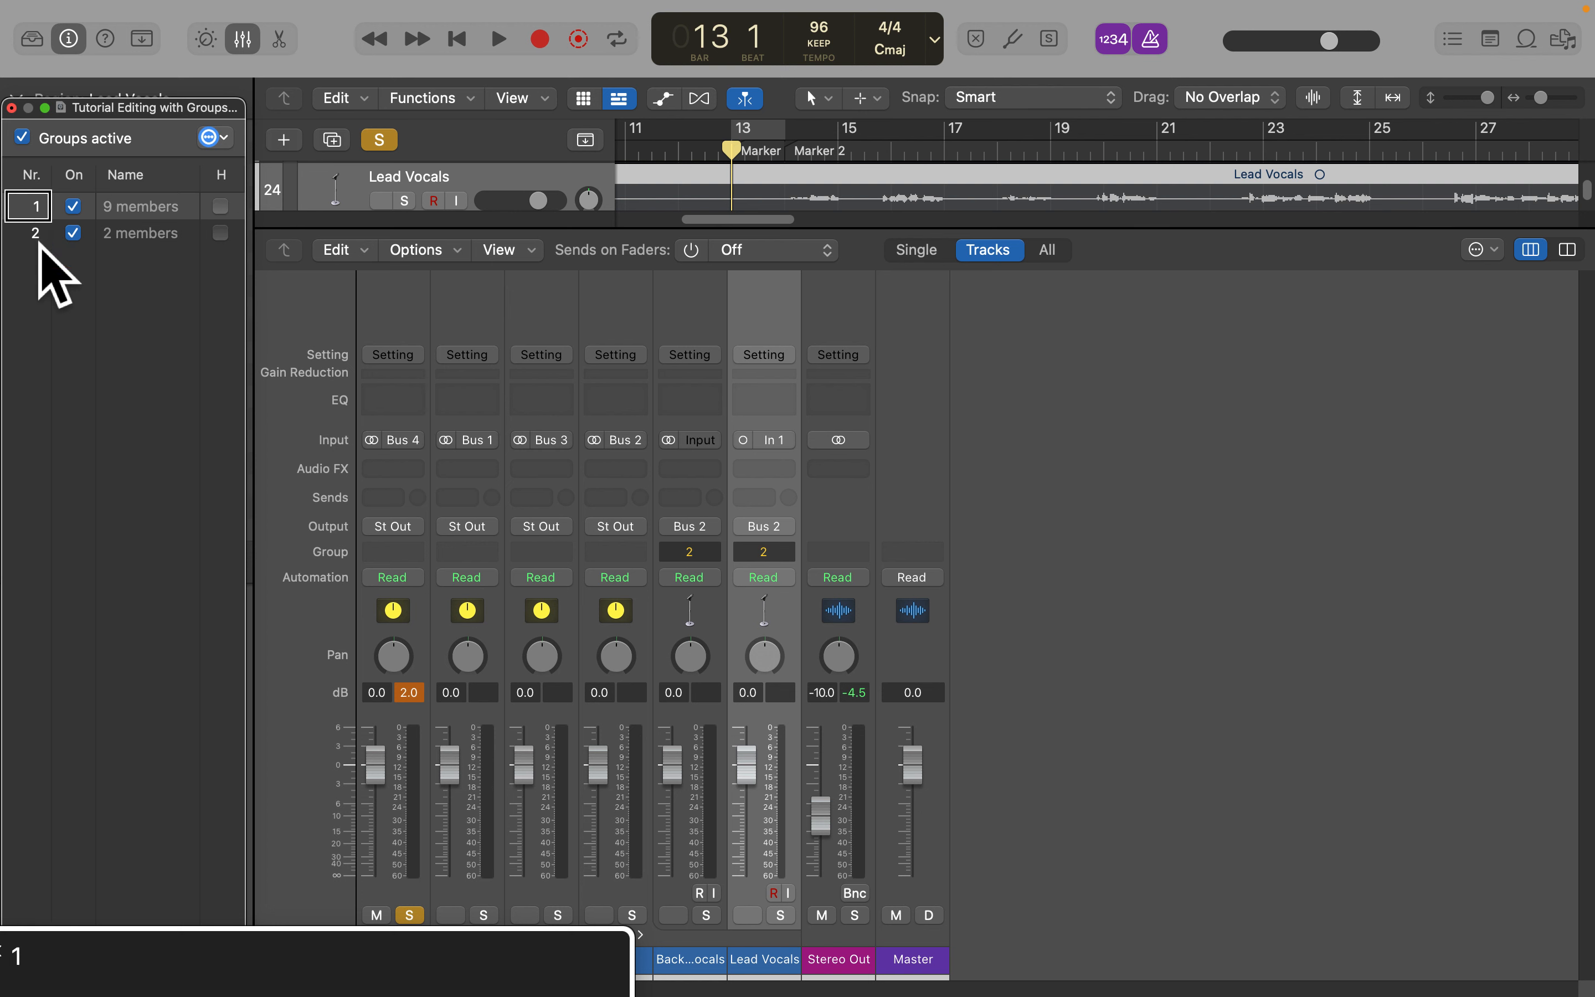
key("ctrl+alt+Up")
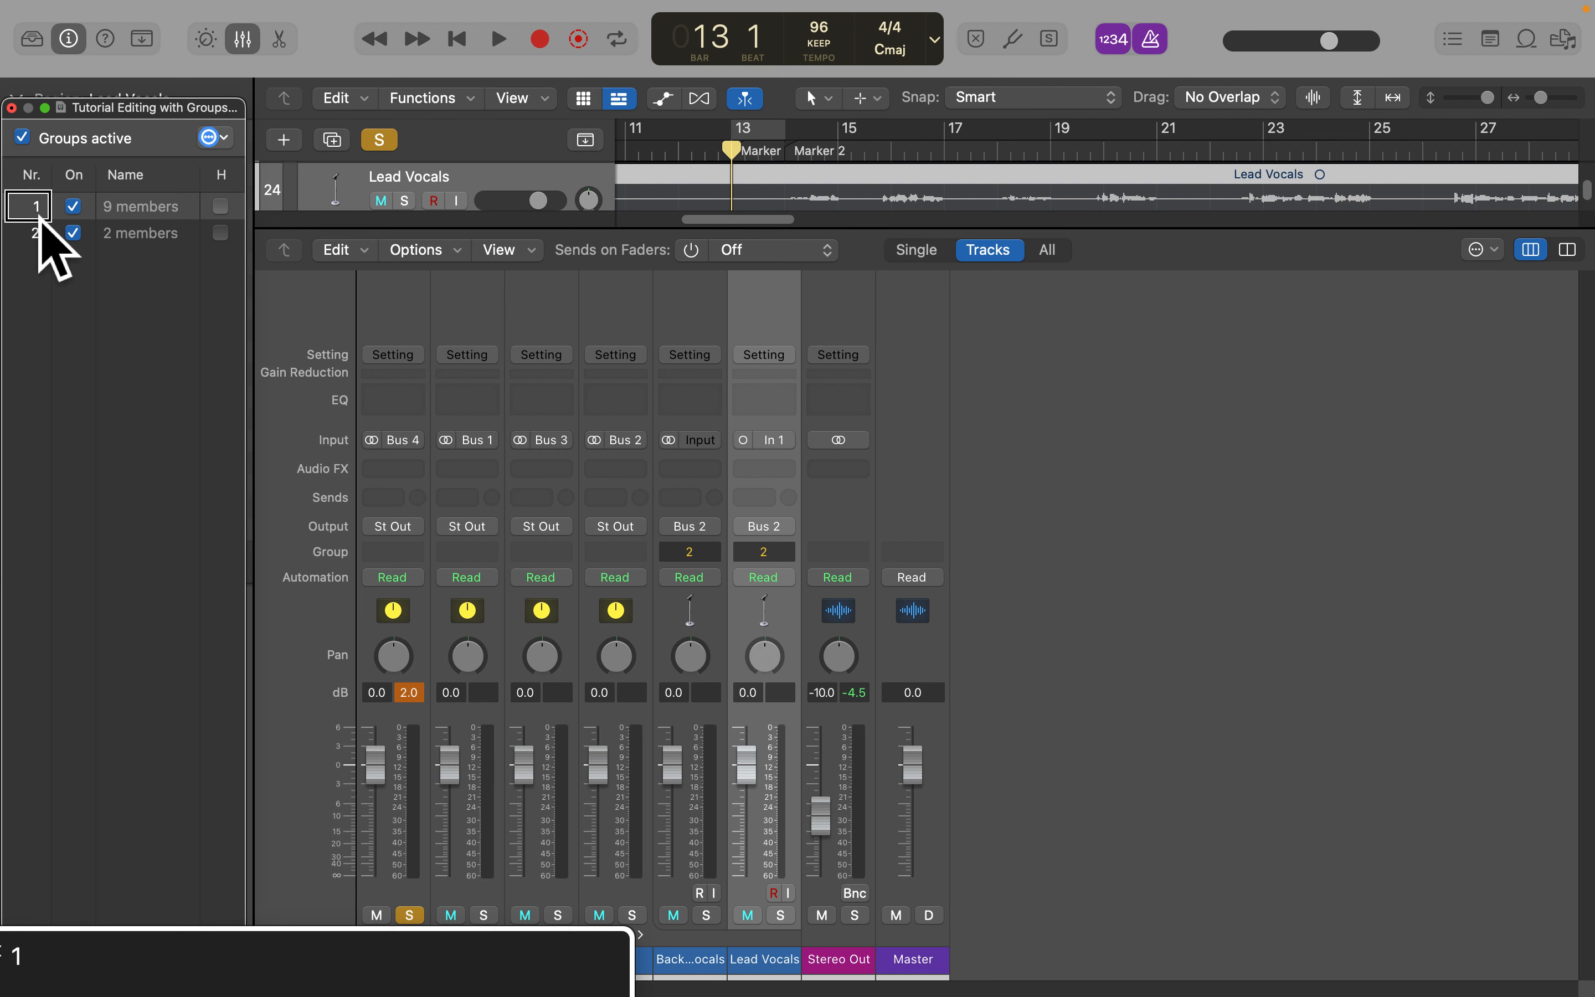
key("ctrl+alt+Right")
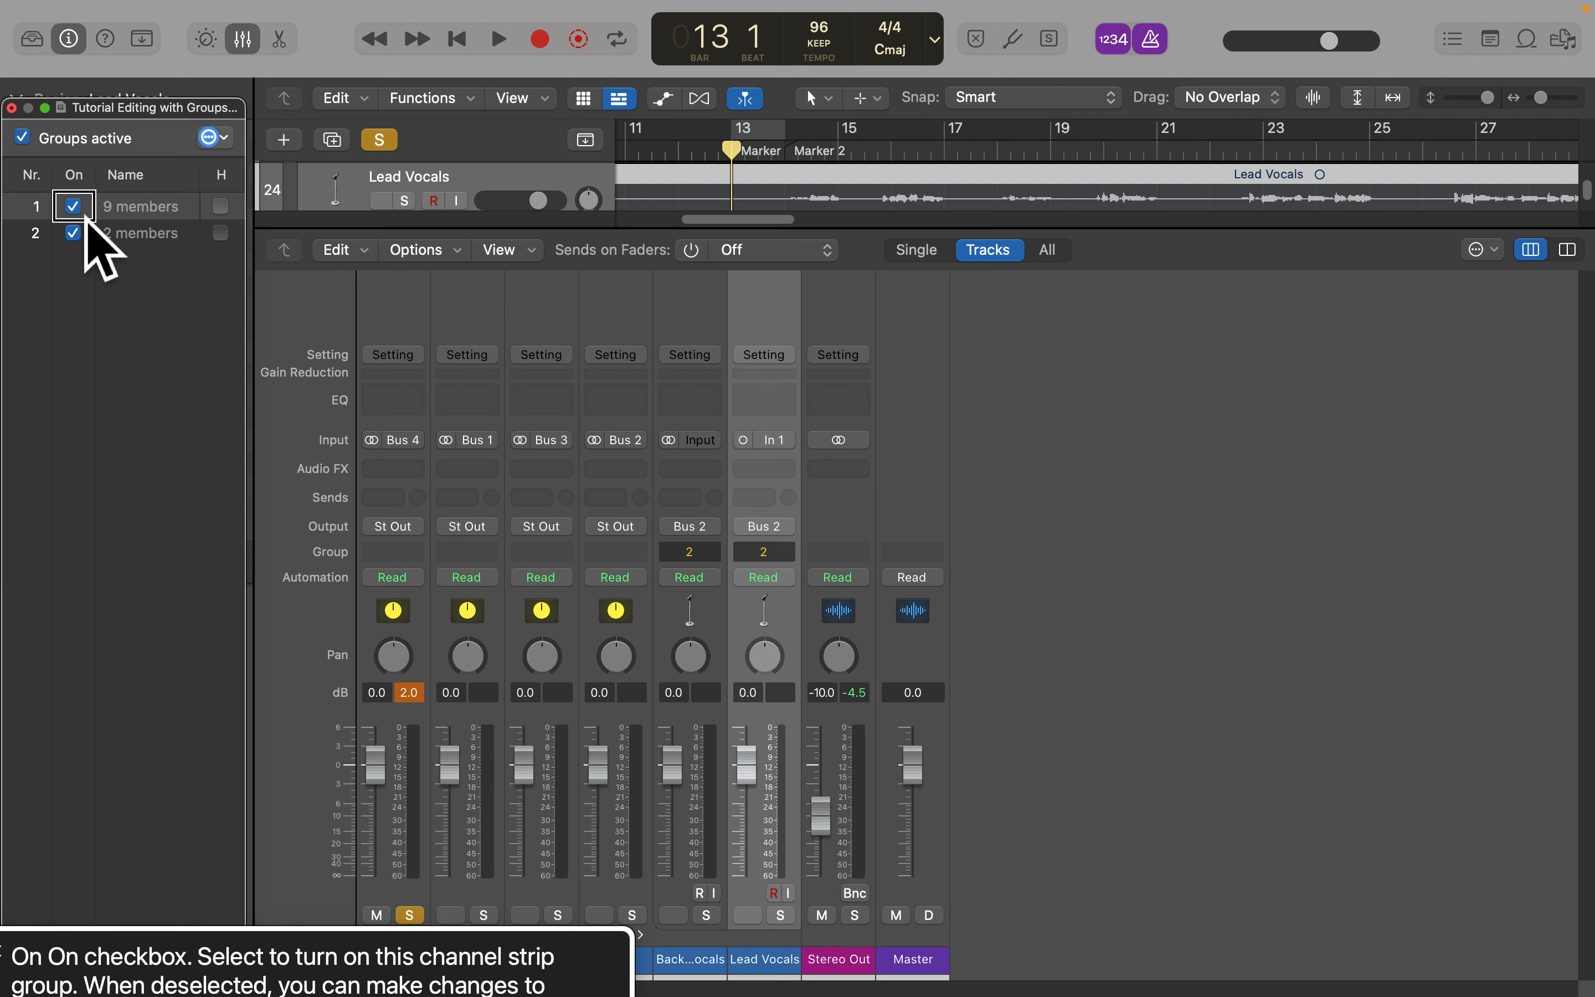
left_click(83, 216)
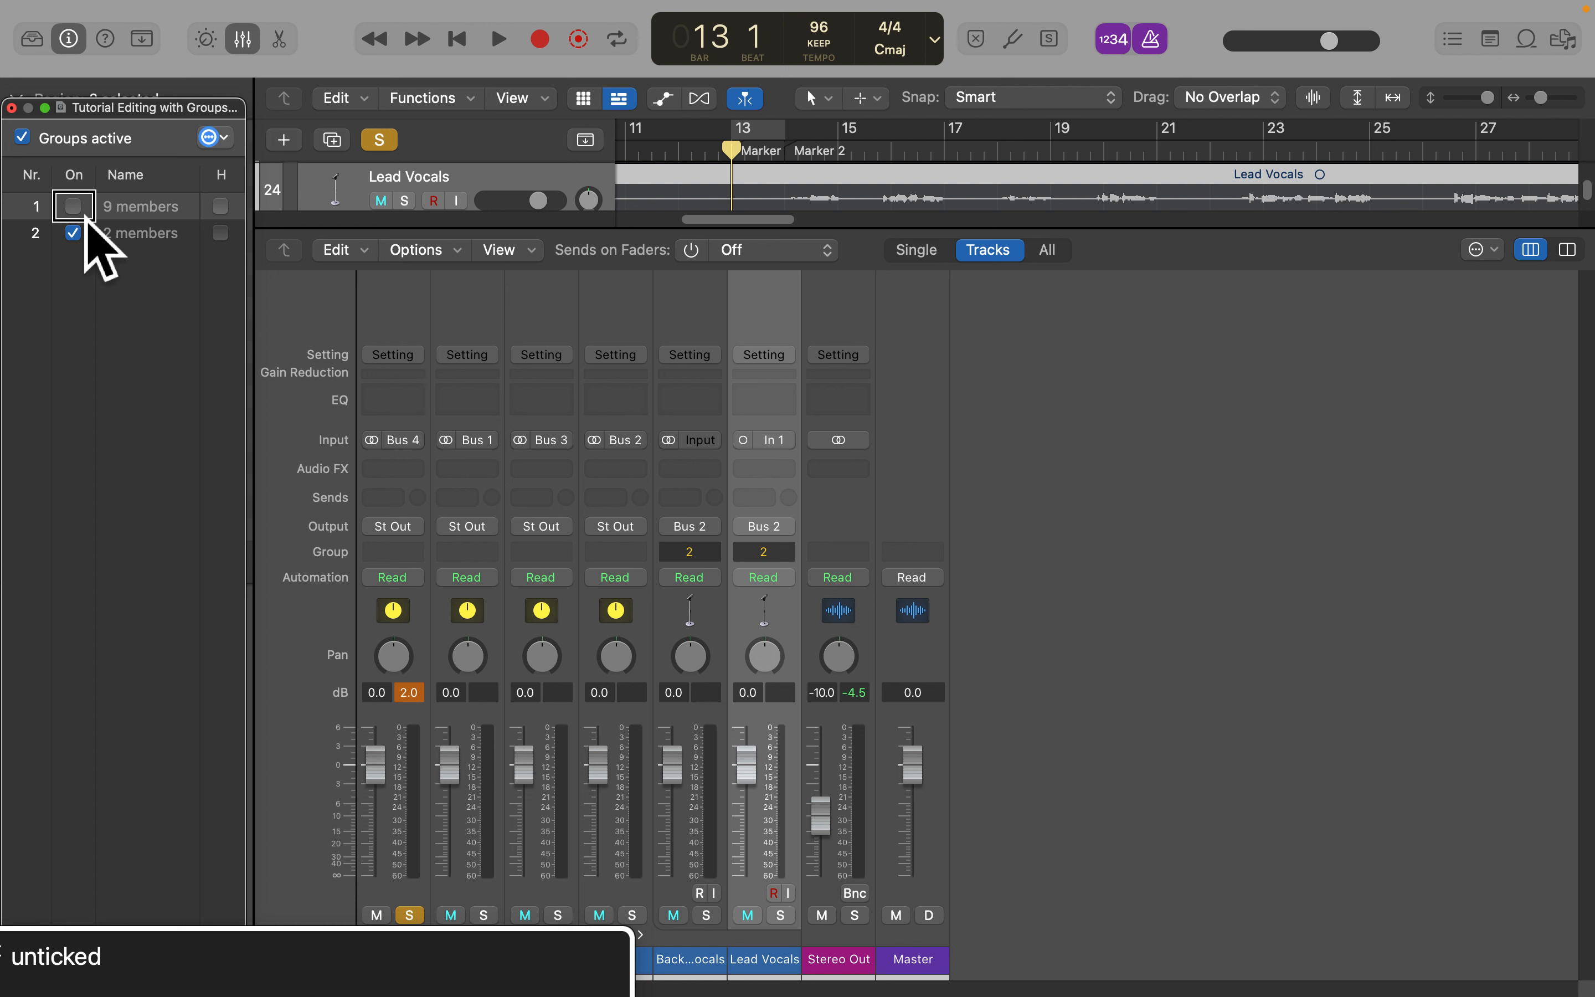
Hide the member channel strips of group 2 using its hide setting in the groups list
left_click(160, 215)
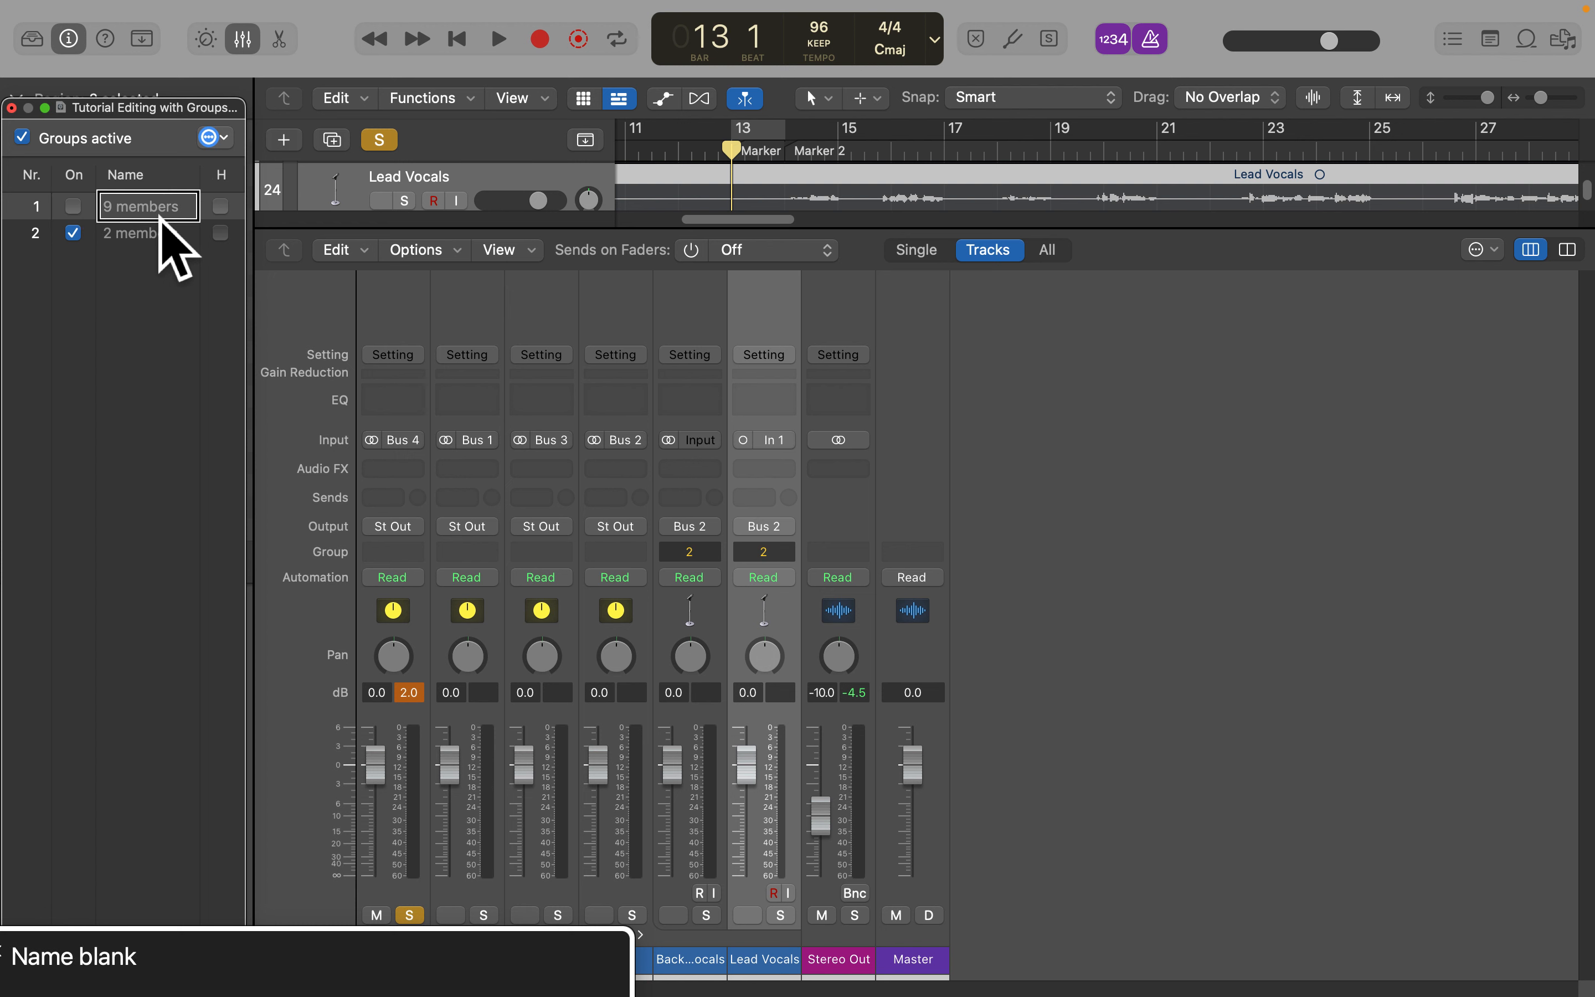
left_click(161, 242)
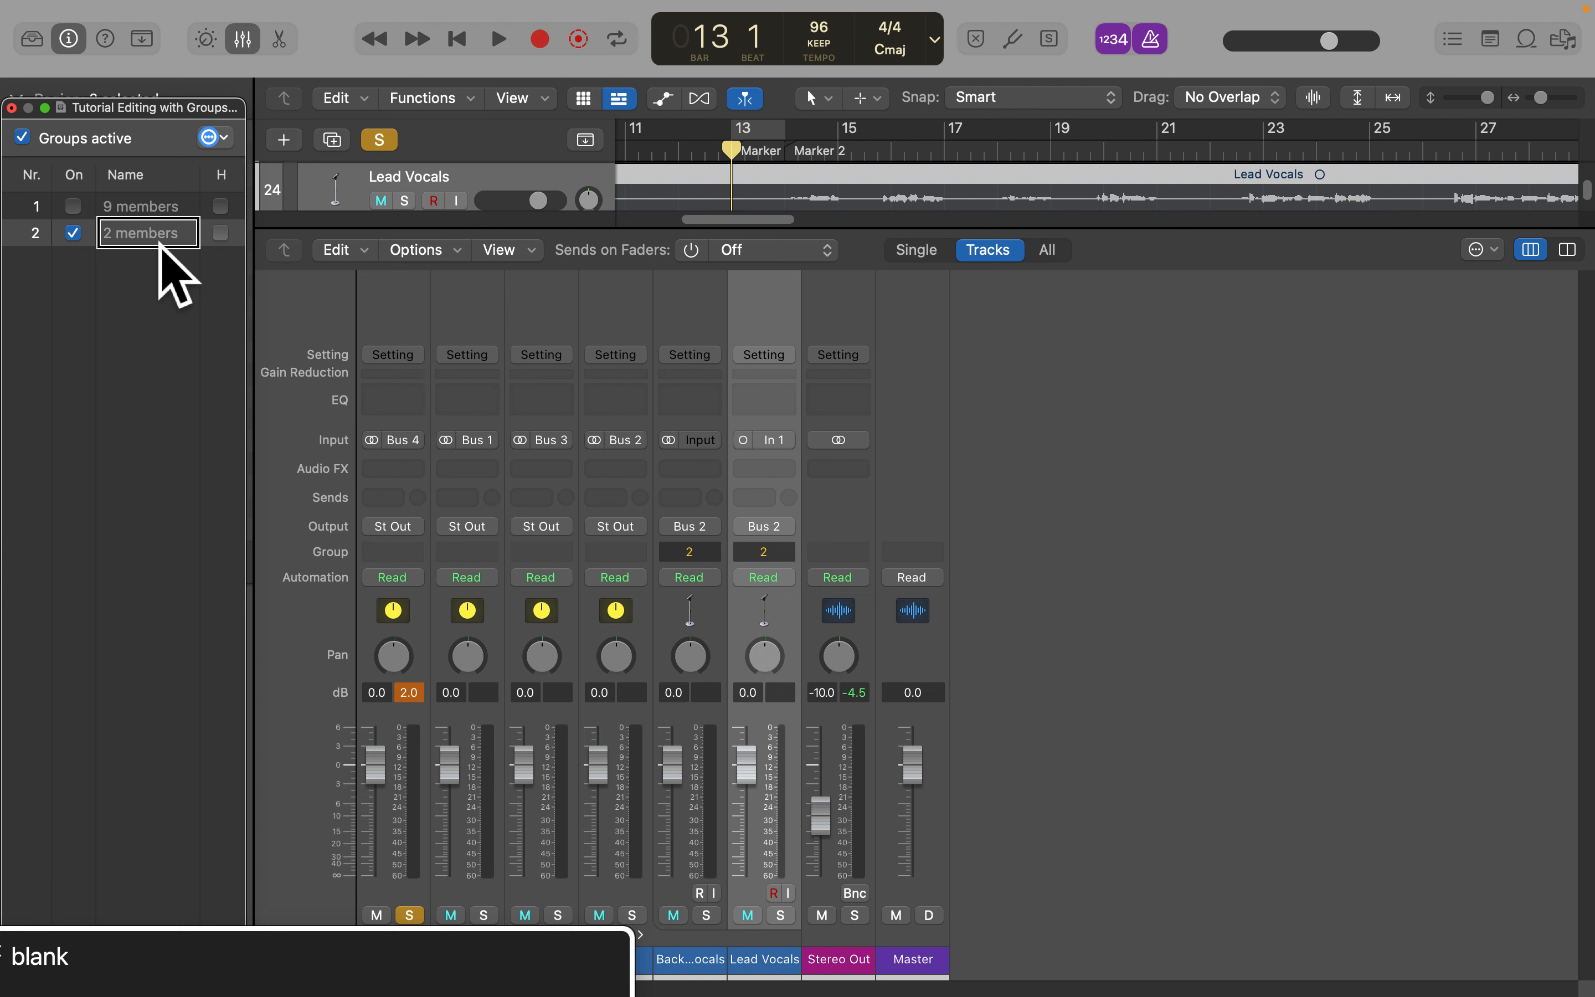
left_click(160, 215)
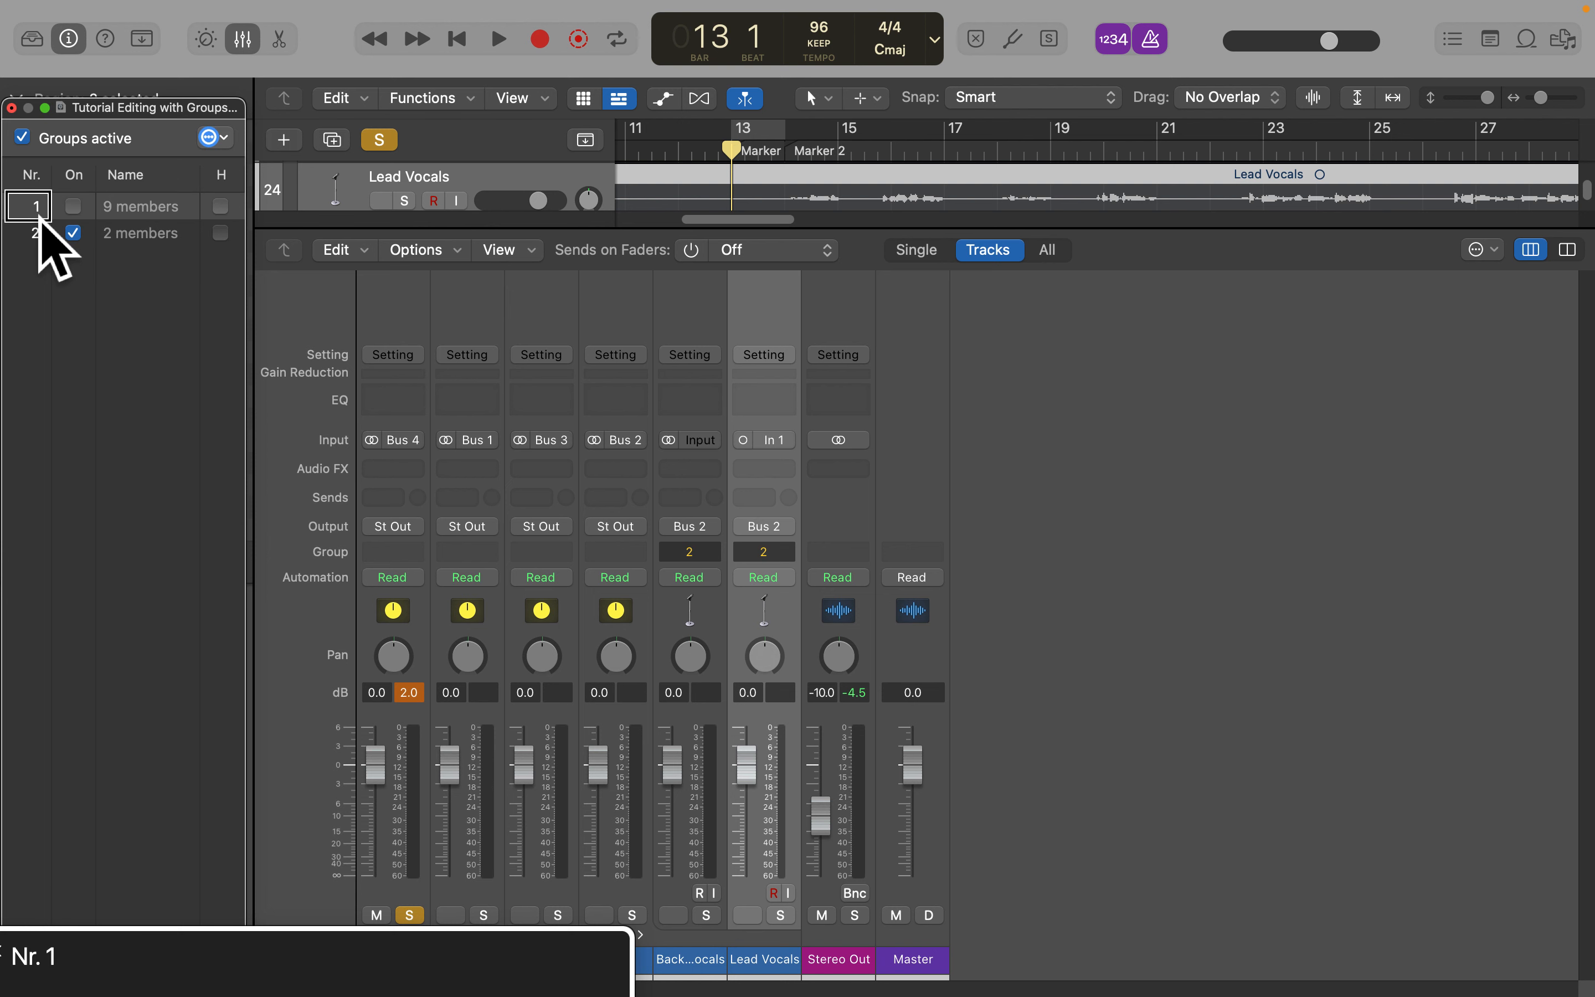
left_click(38, 242)
key("ctrl+shift+2")
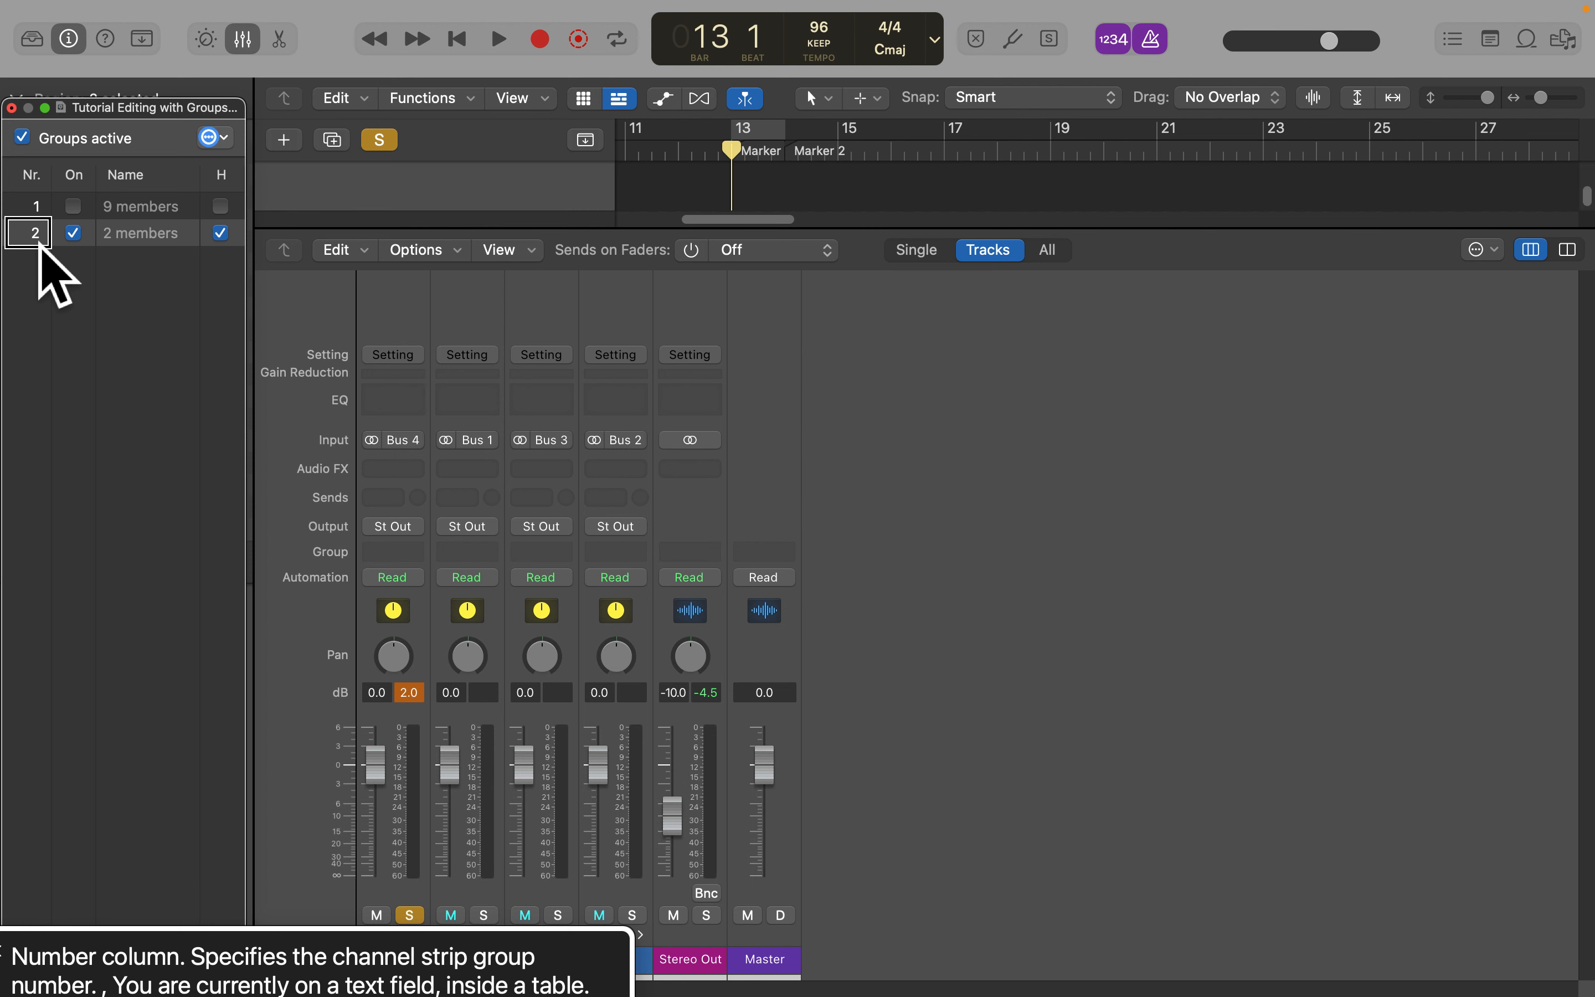
Toggle the On settings of groups 1 and 2, ending with group 1 off and group 2 on
key("ctrl+alt+Left")
key("ctrl+alt+Right")
key("ctrl+alt+Left")
key("ctrl+alt+Left")
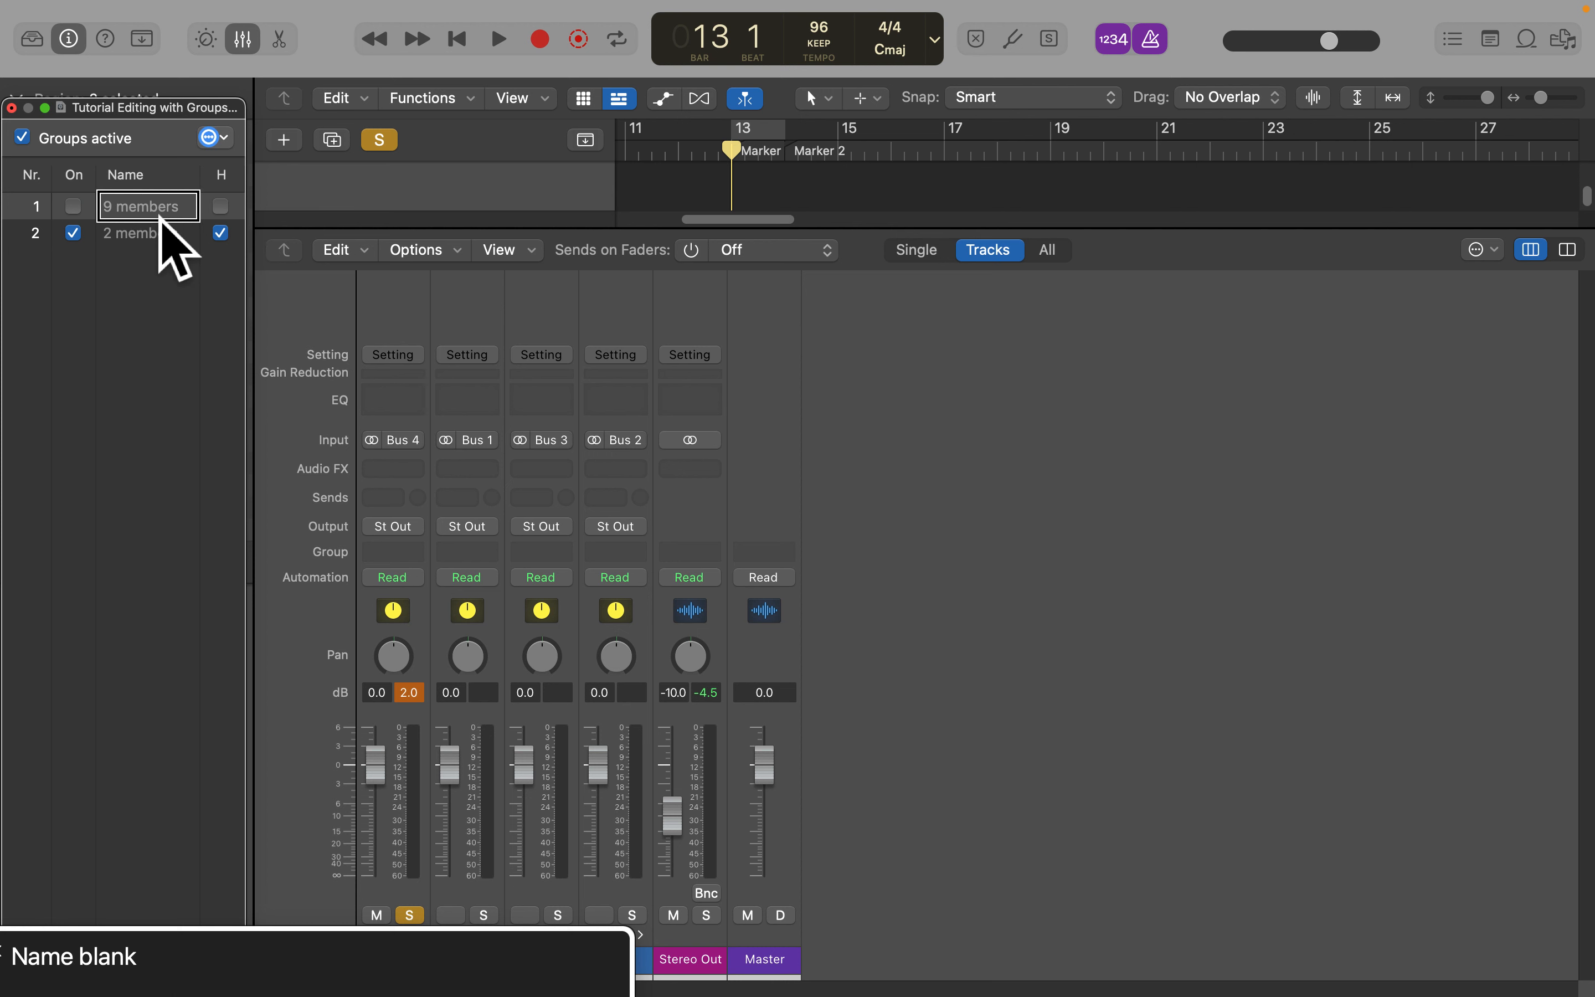
key("ctrl+alt+Right")
key("ctrl+alt+Left")
key("ctrl+alt+Left")
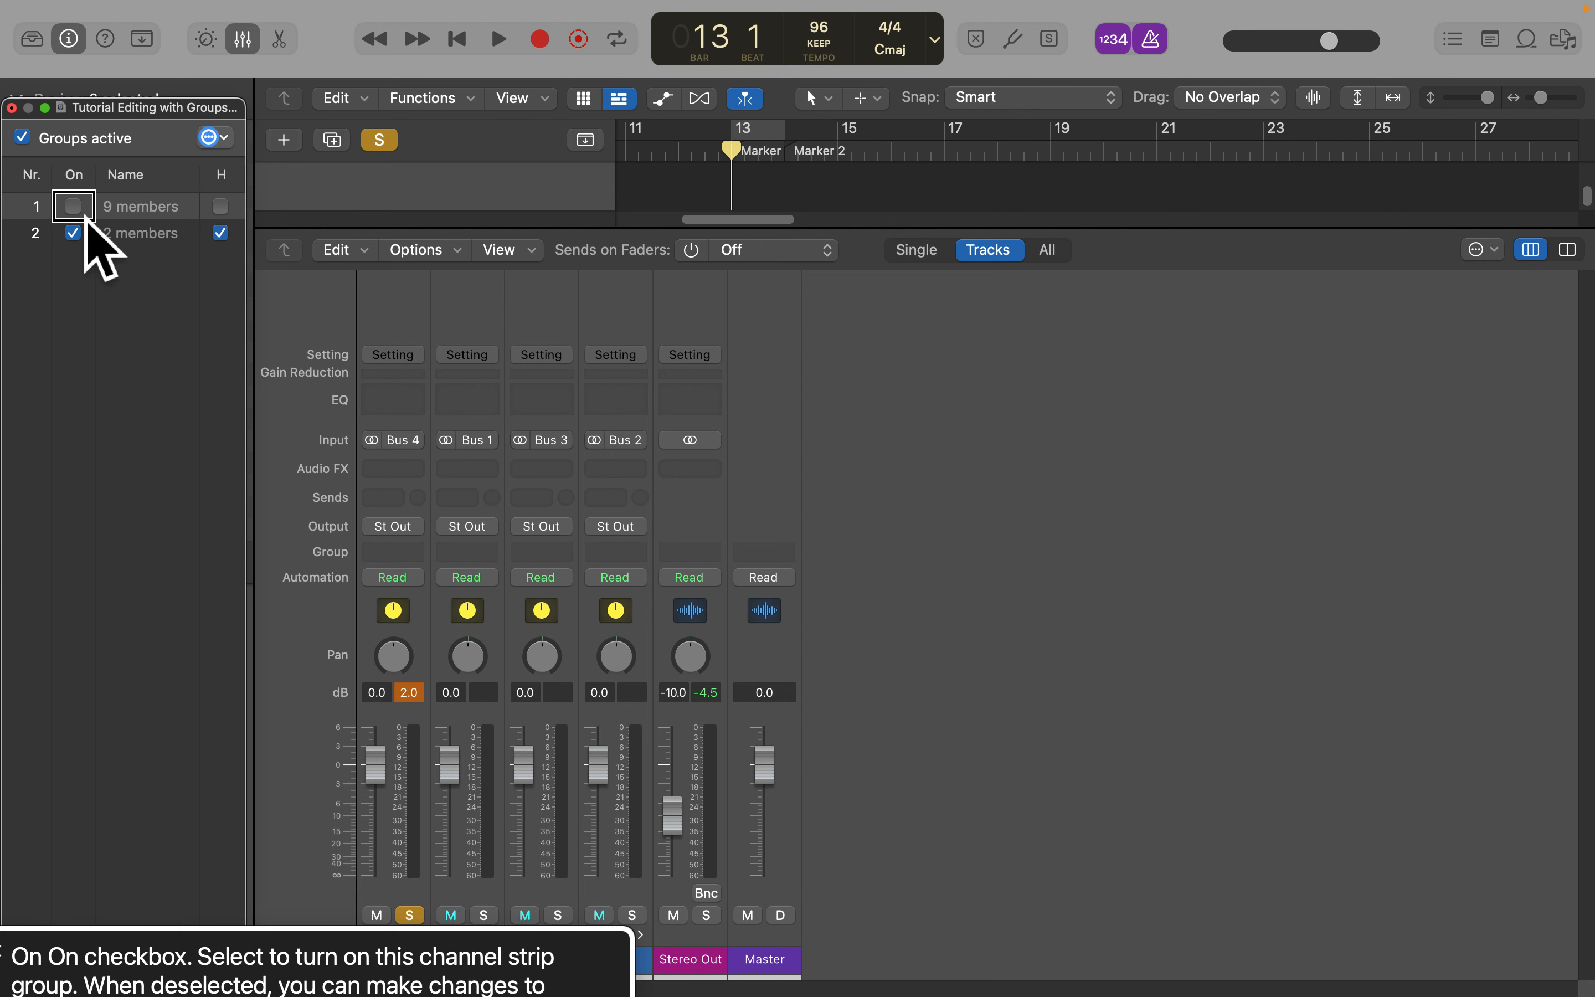
key("ctrl+alt+Down")
key("ctrl+alt+space")
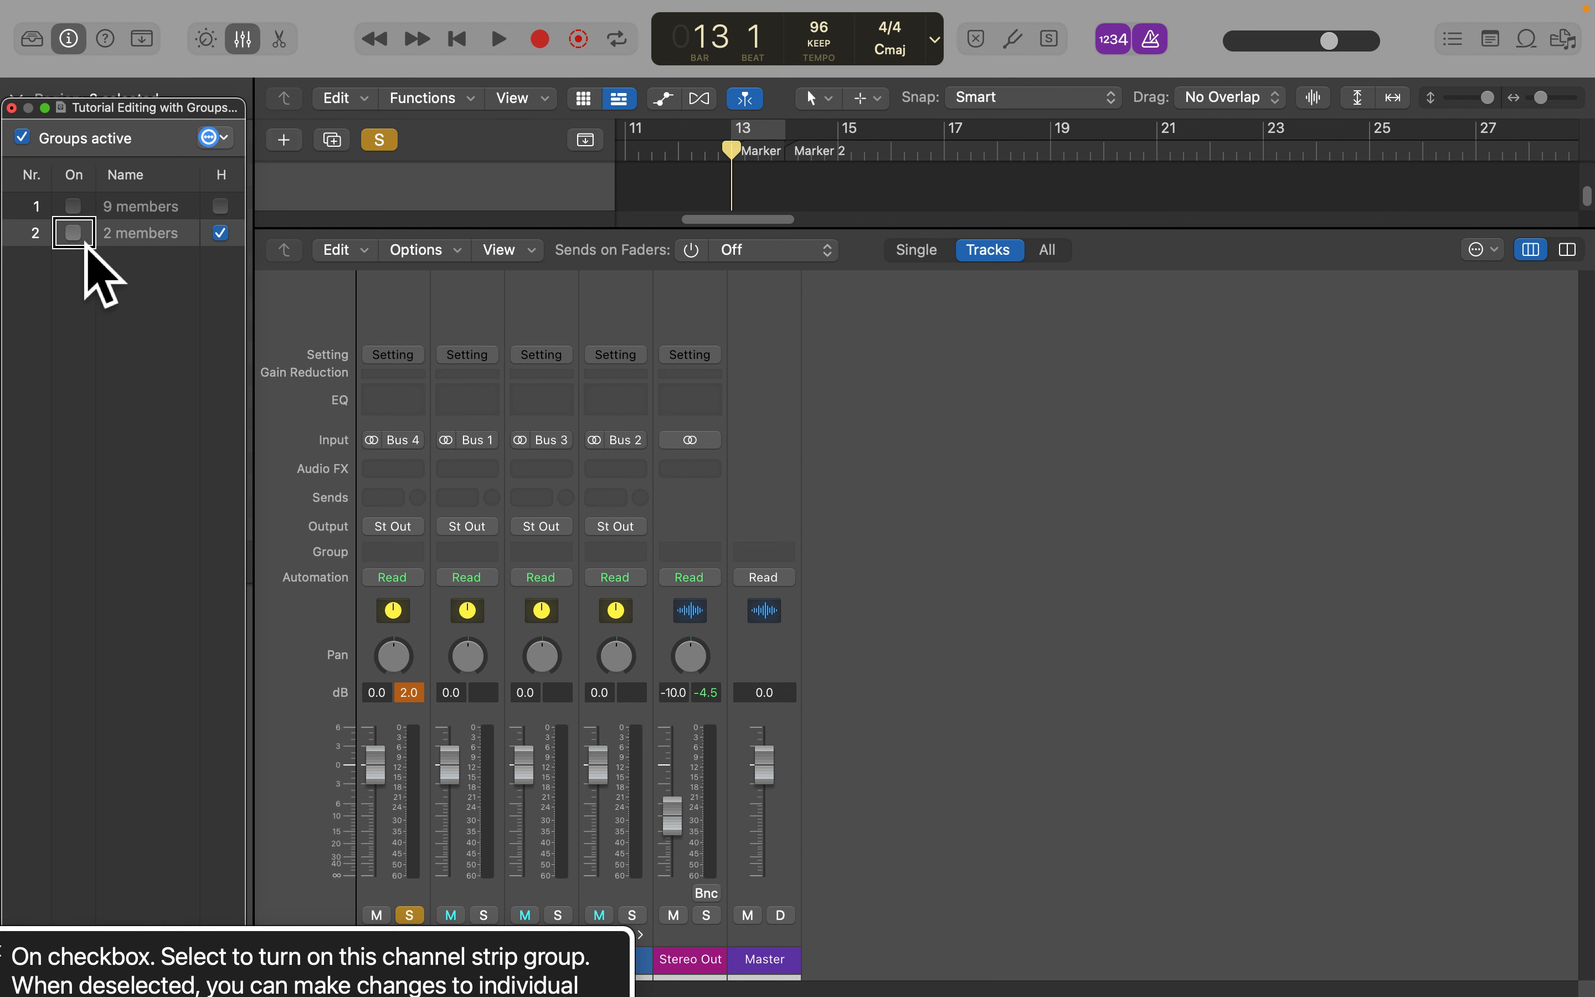
key("ctrl+alt+Up")
key("ctrl+alt+space")
key("ctrl+alt+space")
key("ctrl+alt+Down")
key("ctrl+alt+space")
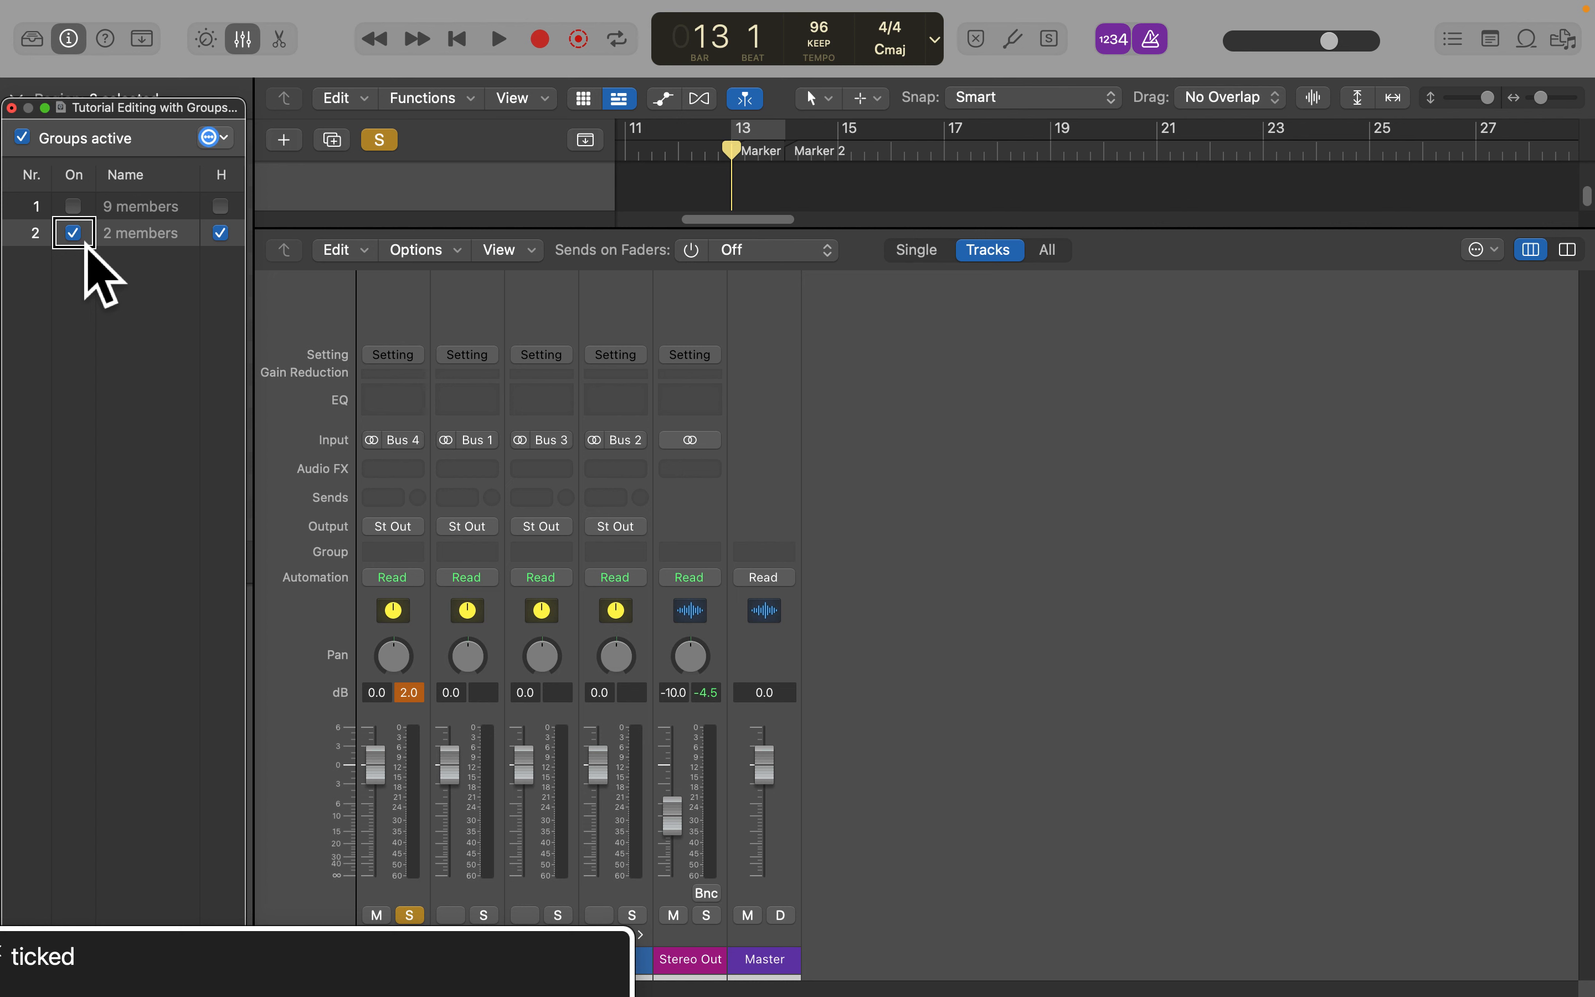
Rename group 2 as "VOcals" in the groups list
key("ctrl+alt+Right")
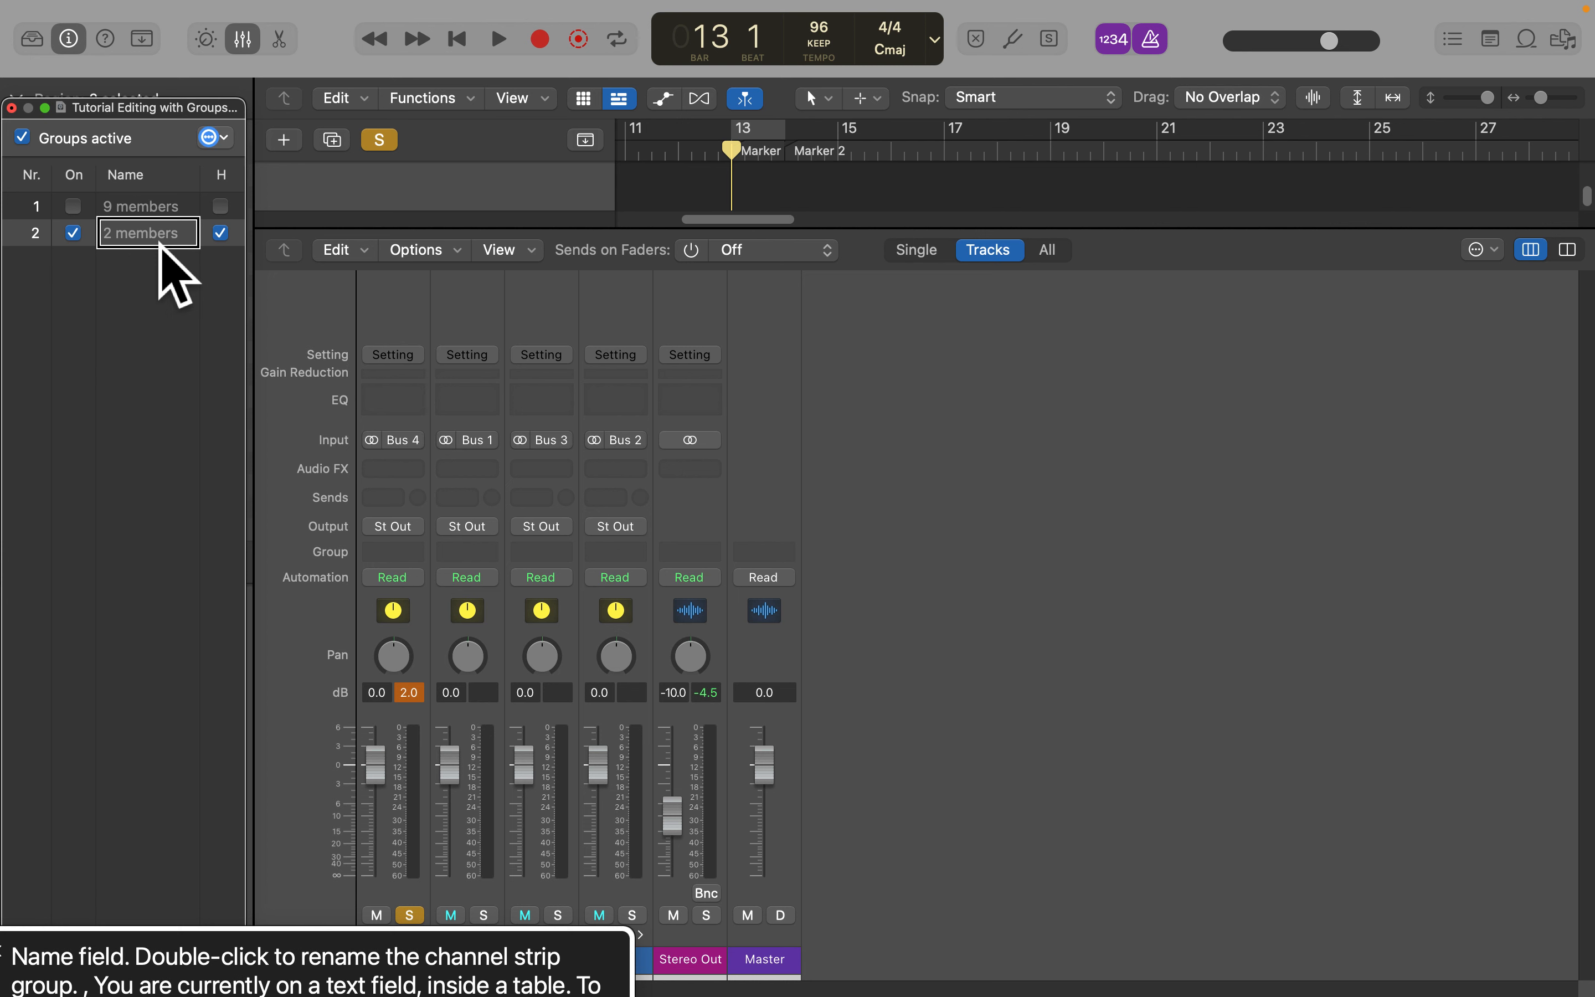
key("ctrl+alt+space")
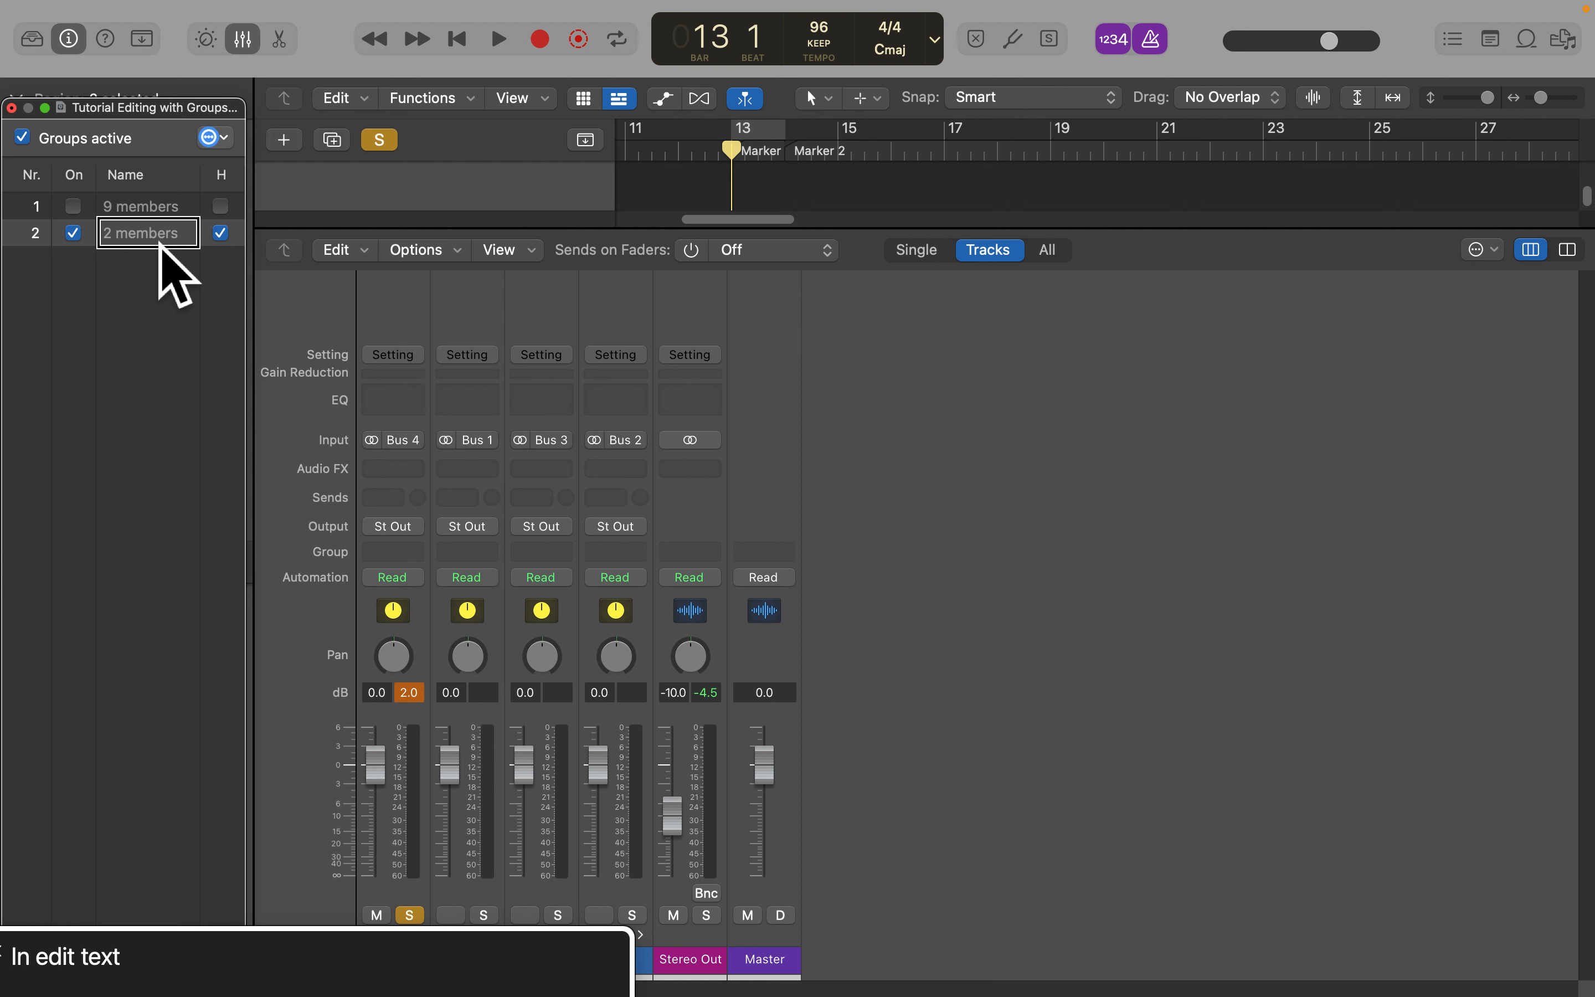
double_click(159, 243)
type("VOcals")
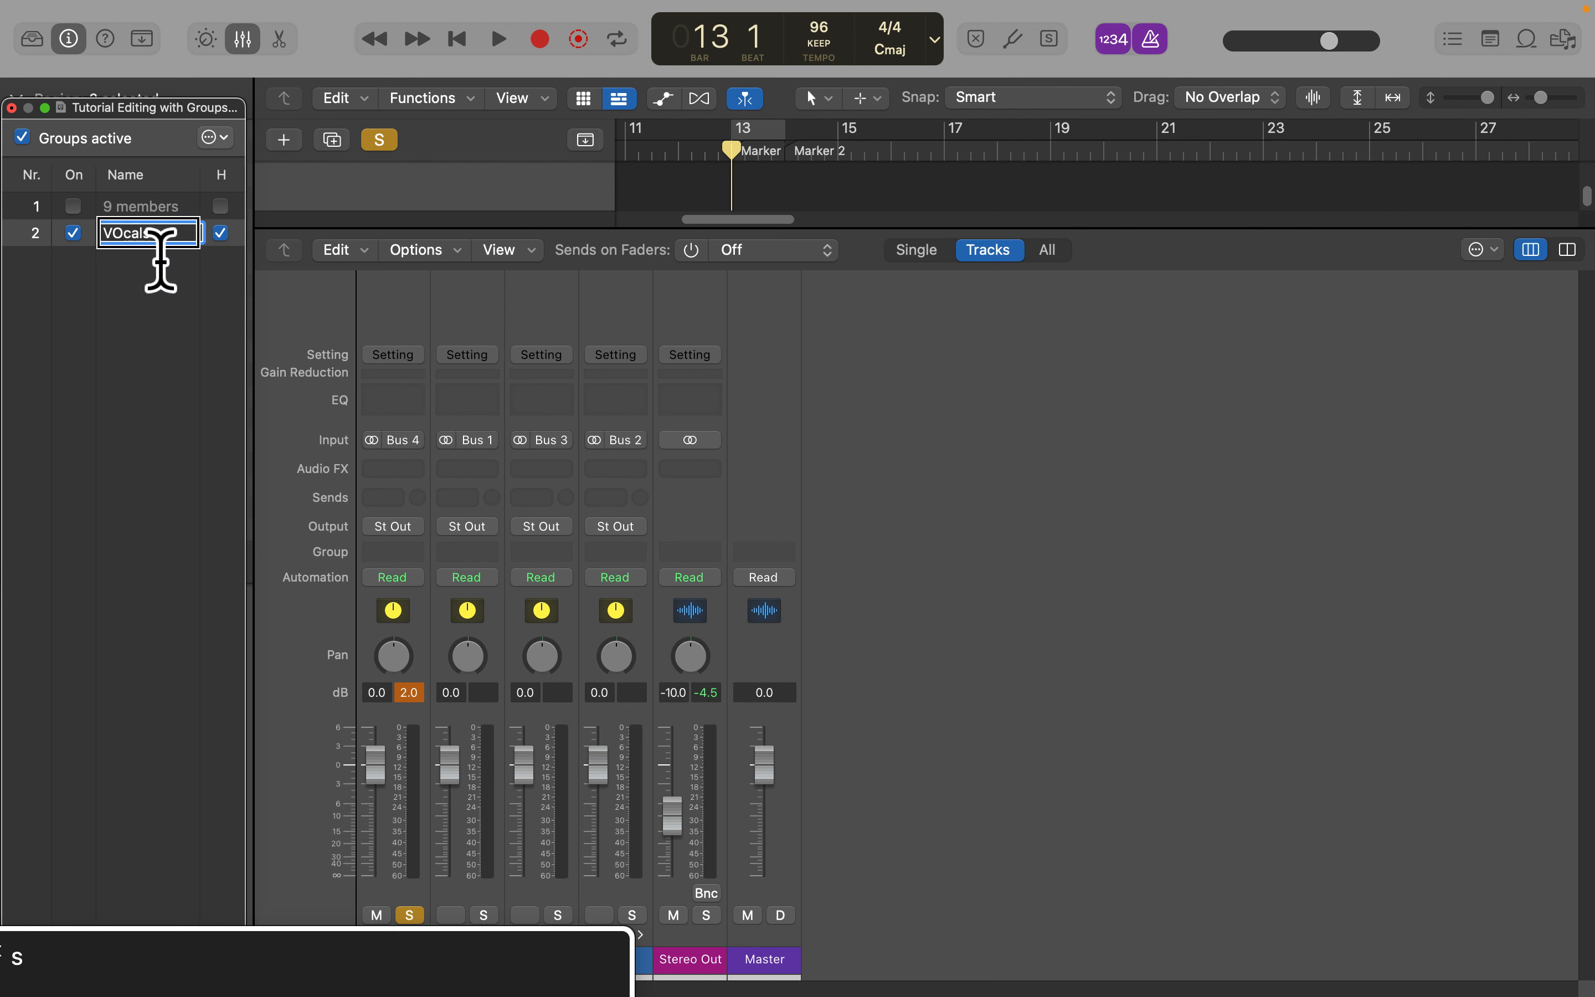
key("Return")
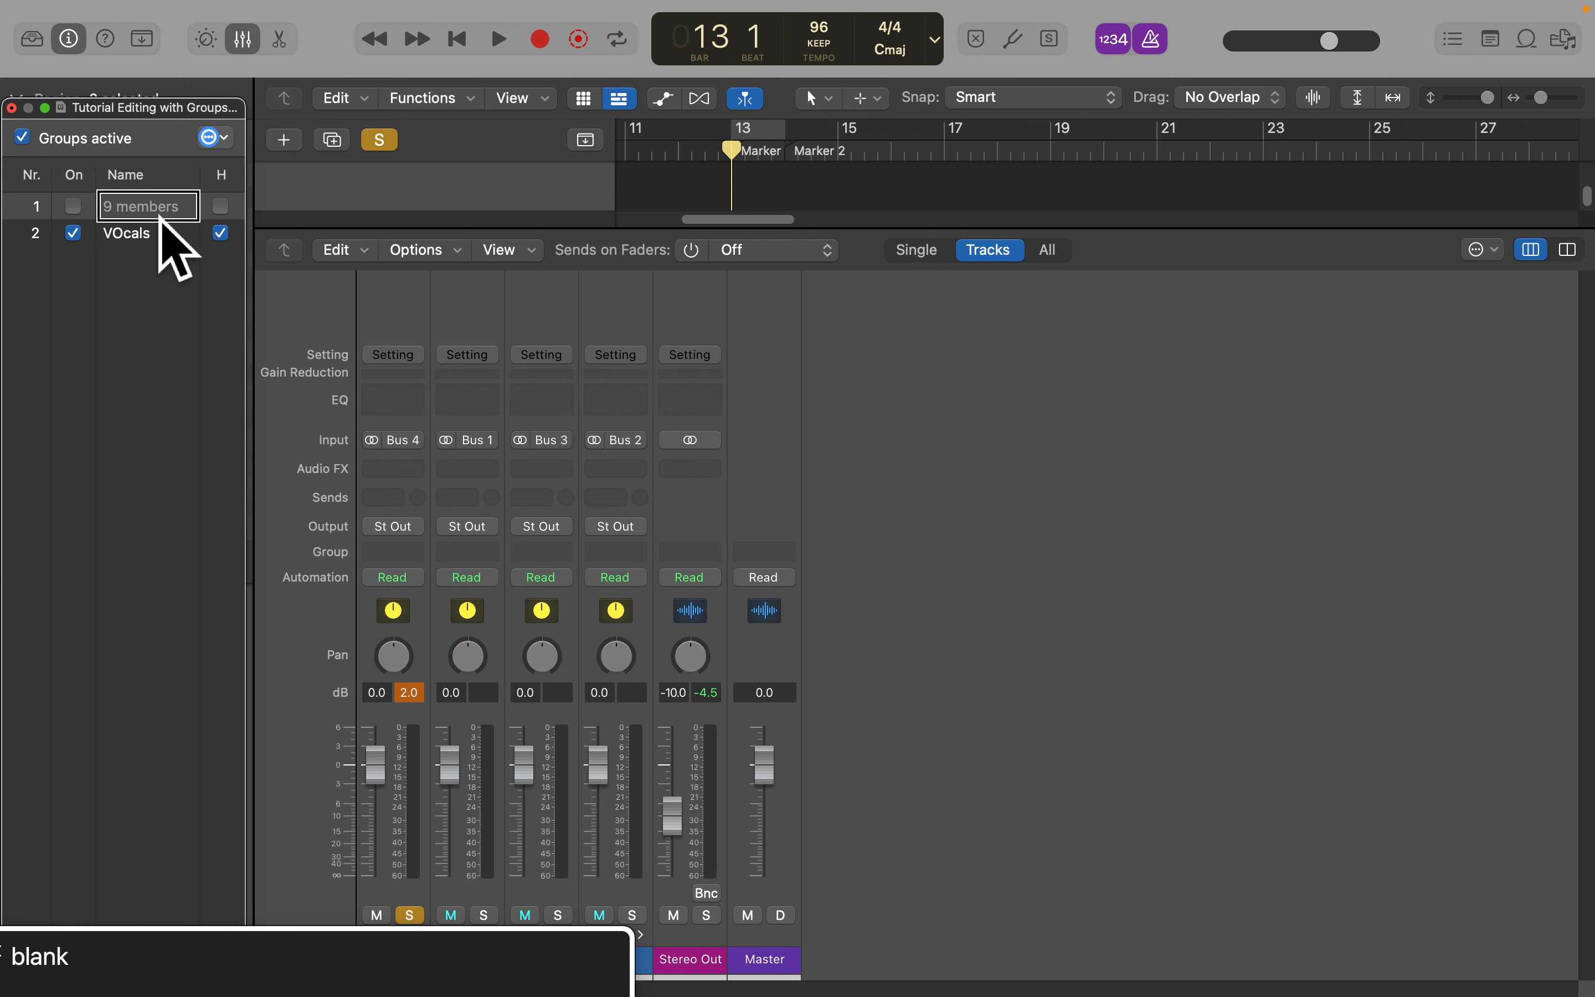
left_click(138, 239)
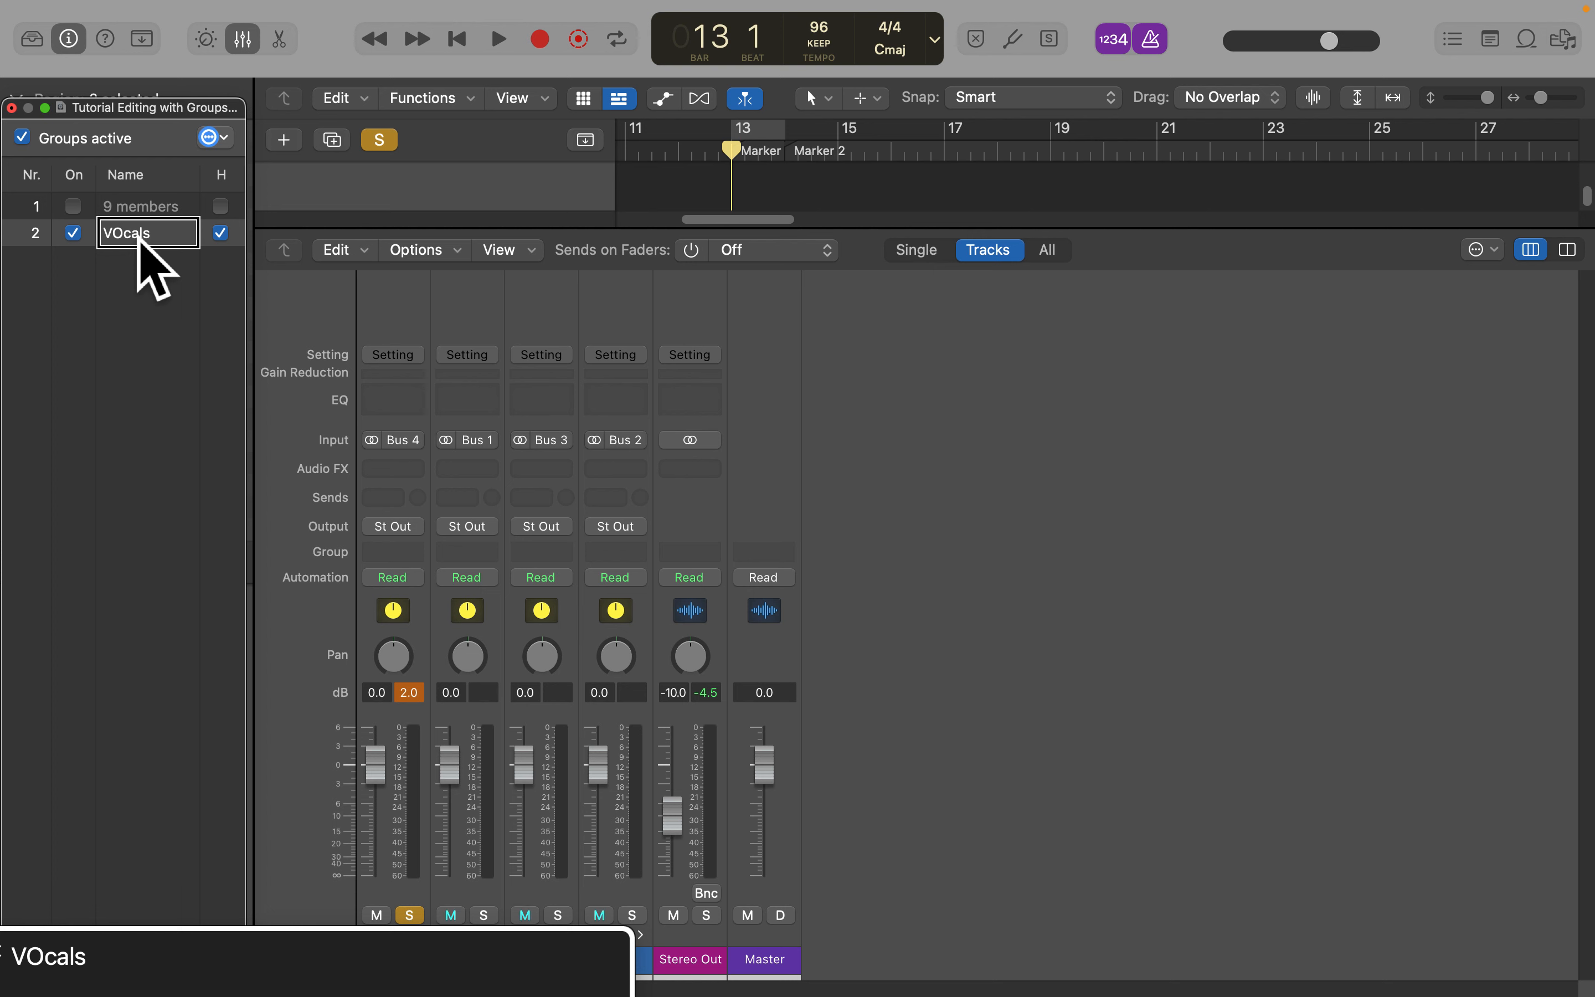
Return to the mixer, check the channel strips with the vocal group hidden, and collapse the Vocals stack
left_click(928, 752)
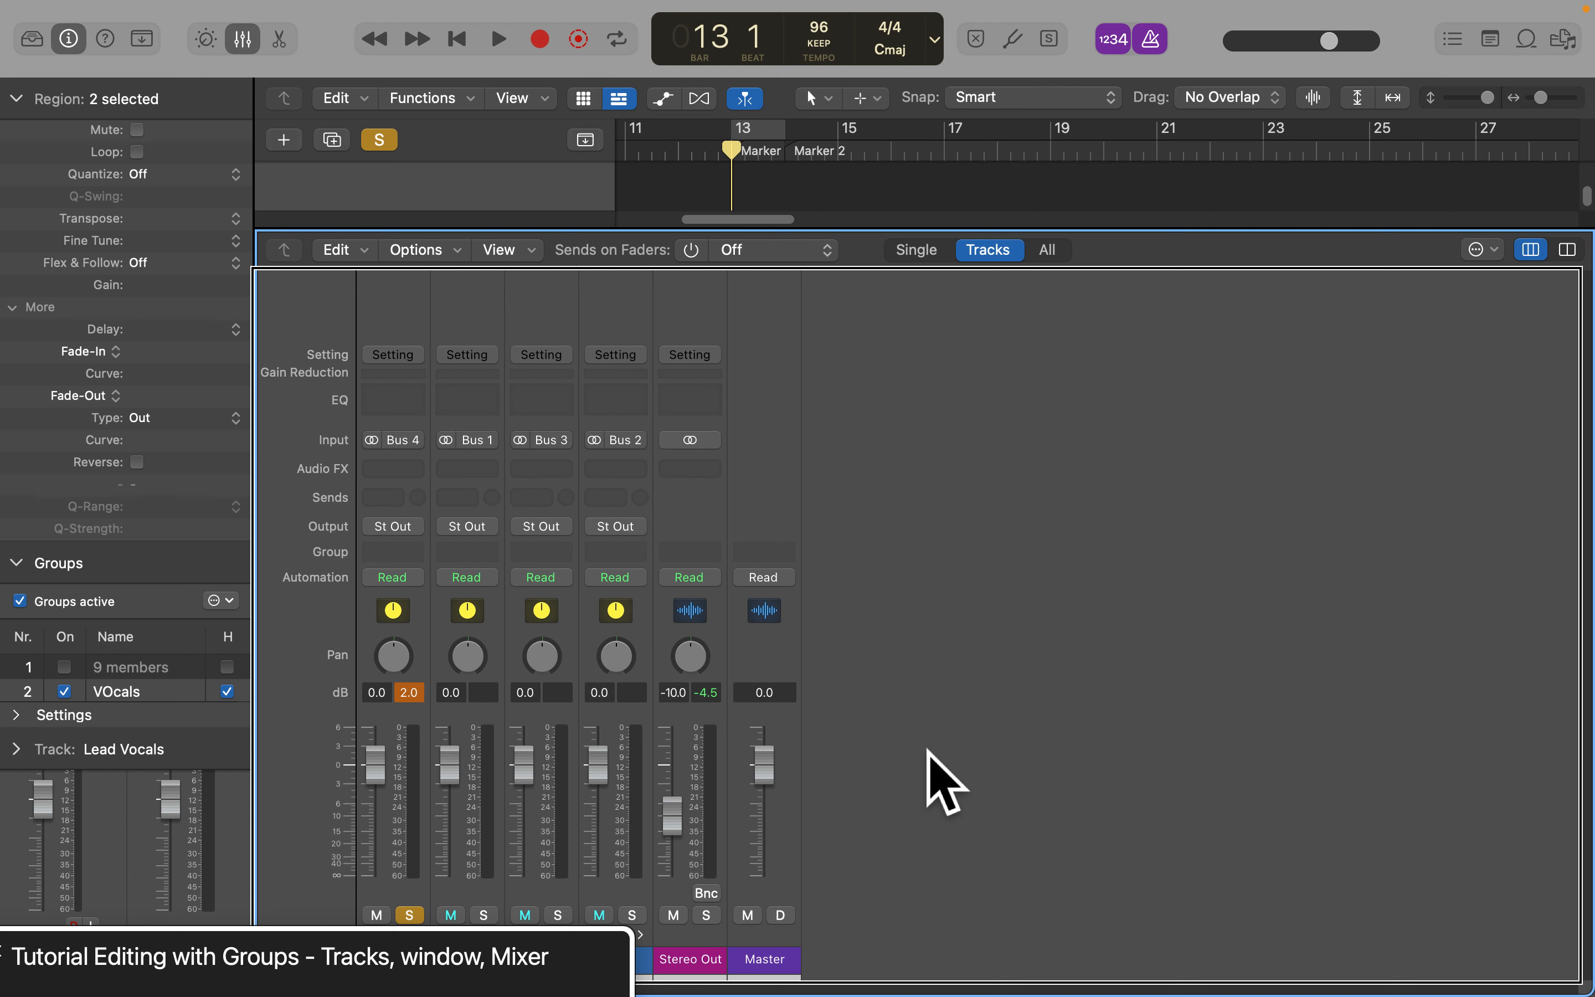
left_click(481, 751)
left_click(406, 752)
left_click(480, 751)
left_click(555, 758)
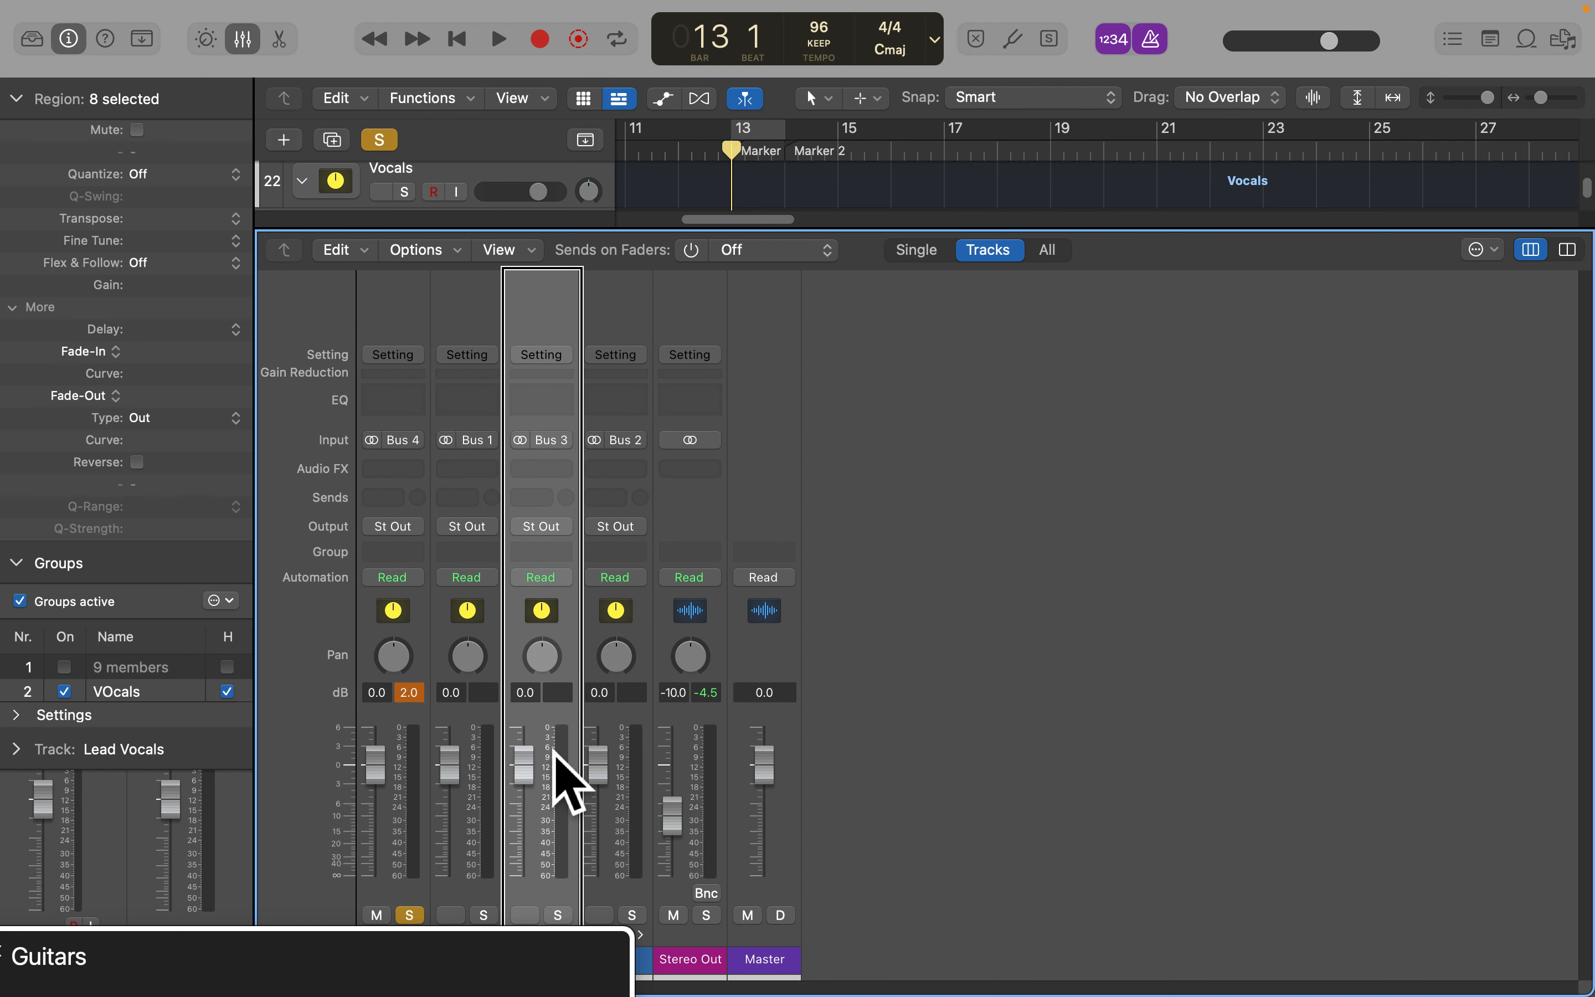
left_click(630, 758)
left_click(704, 762)
left_click(630, 755)
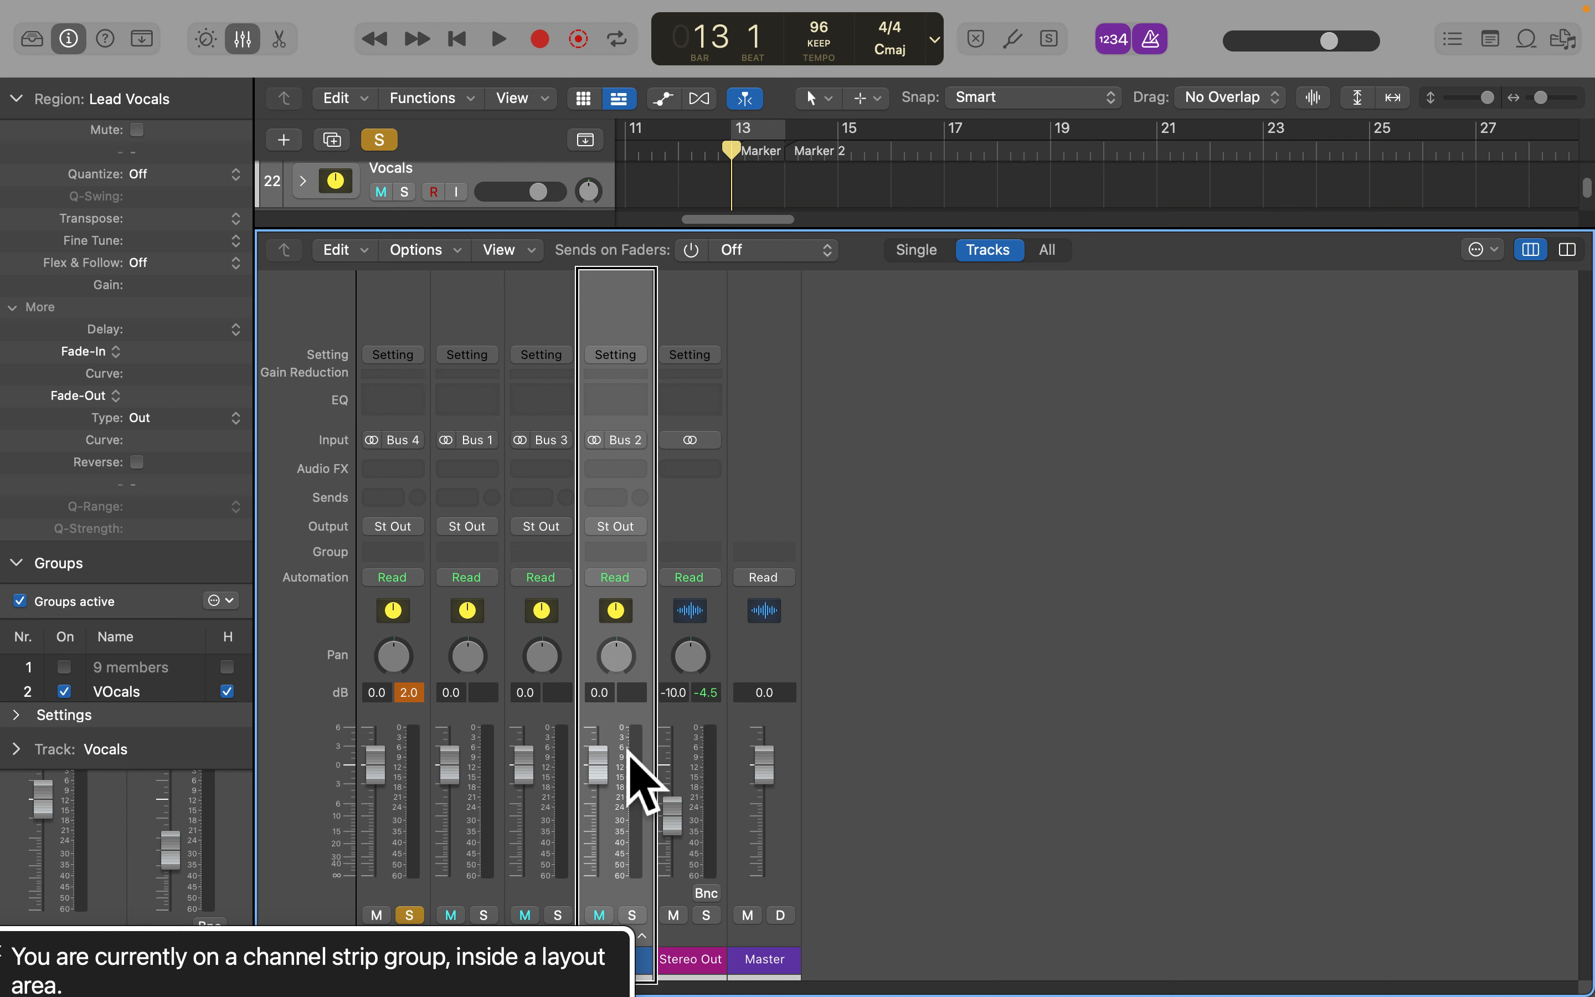
Expand the Vocals stack and check the mixer channel strips on either side of it with the vocal group hidden
left_click(704, 759)
left_click(629, 755)
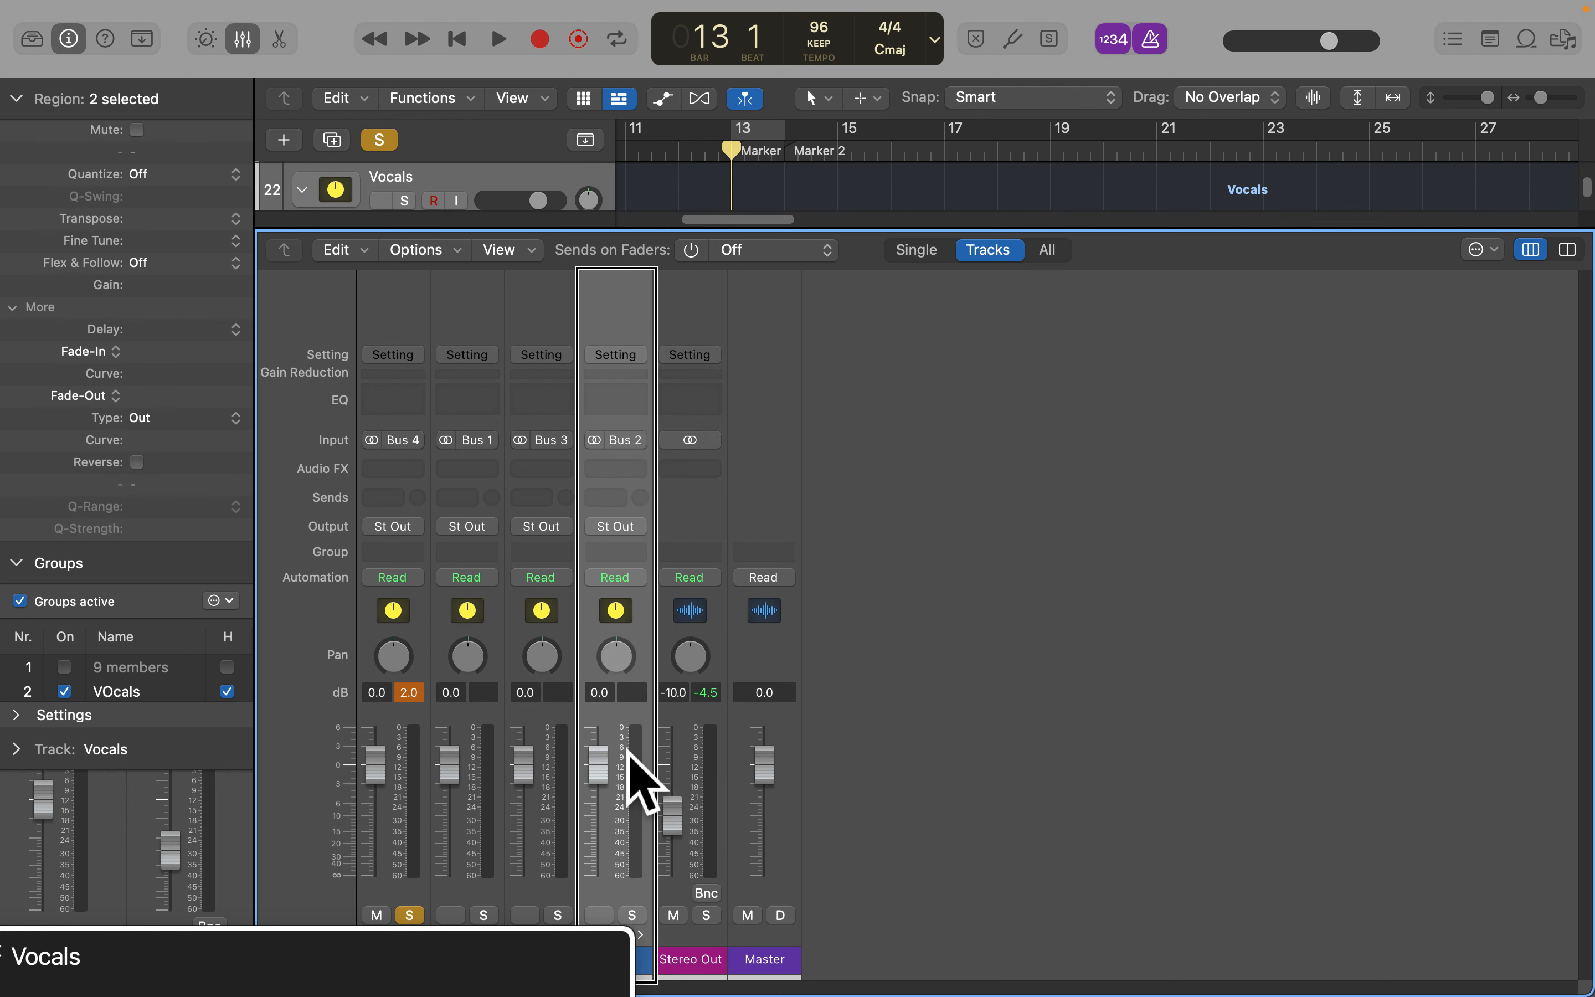
left_click(704, 756)
left_click(775, 640)
left_click(406, 753)
left_click(481, 755)
left_click(557, 755)
left_click(631, 753)
left_click(705, 754)
left_click(630, 755)
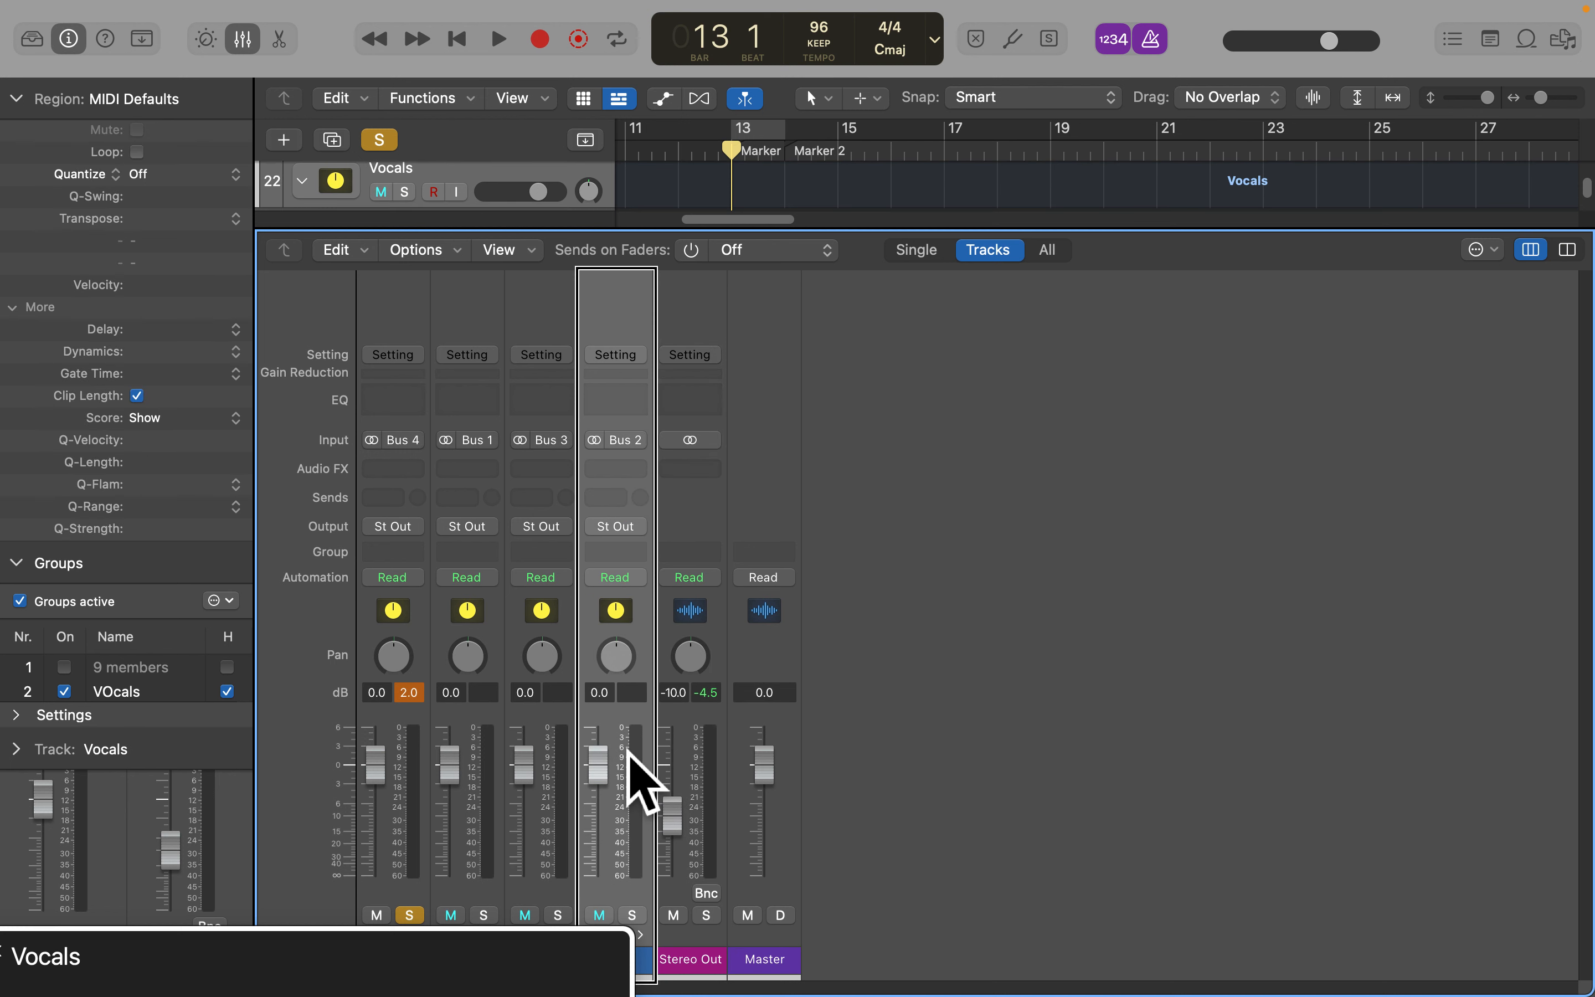
Collapse the Vocals stack from its mixer channel strip and step through the strip's controls to the automation mode
left_click(705, 759)
key("ctrl+alt+Left")
key("ctrl+alt+shift+Down")
key("ctrl+alt+Right")
key("ctrl+alt+Right")
key("ctrl+alt+Right")
key("ctrl+alt+Right")
key("ctrl+alt+Right")
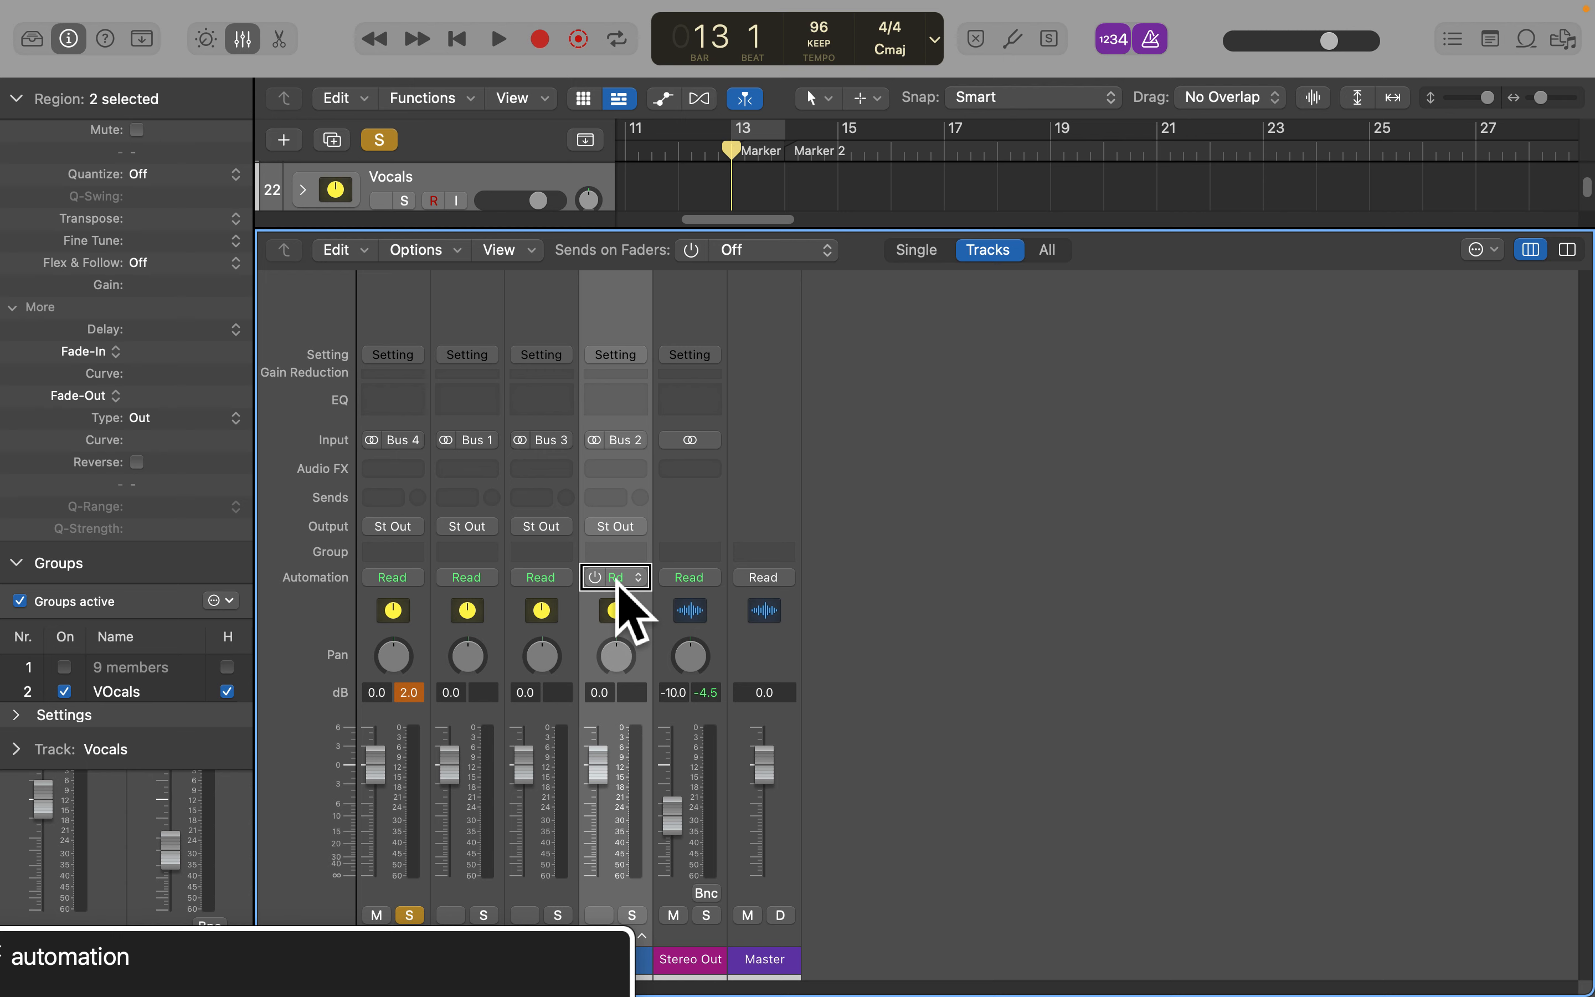
key("super+w")
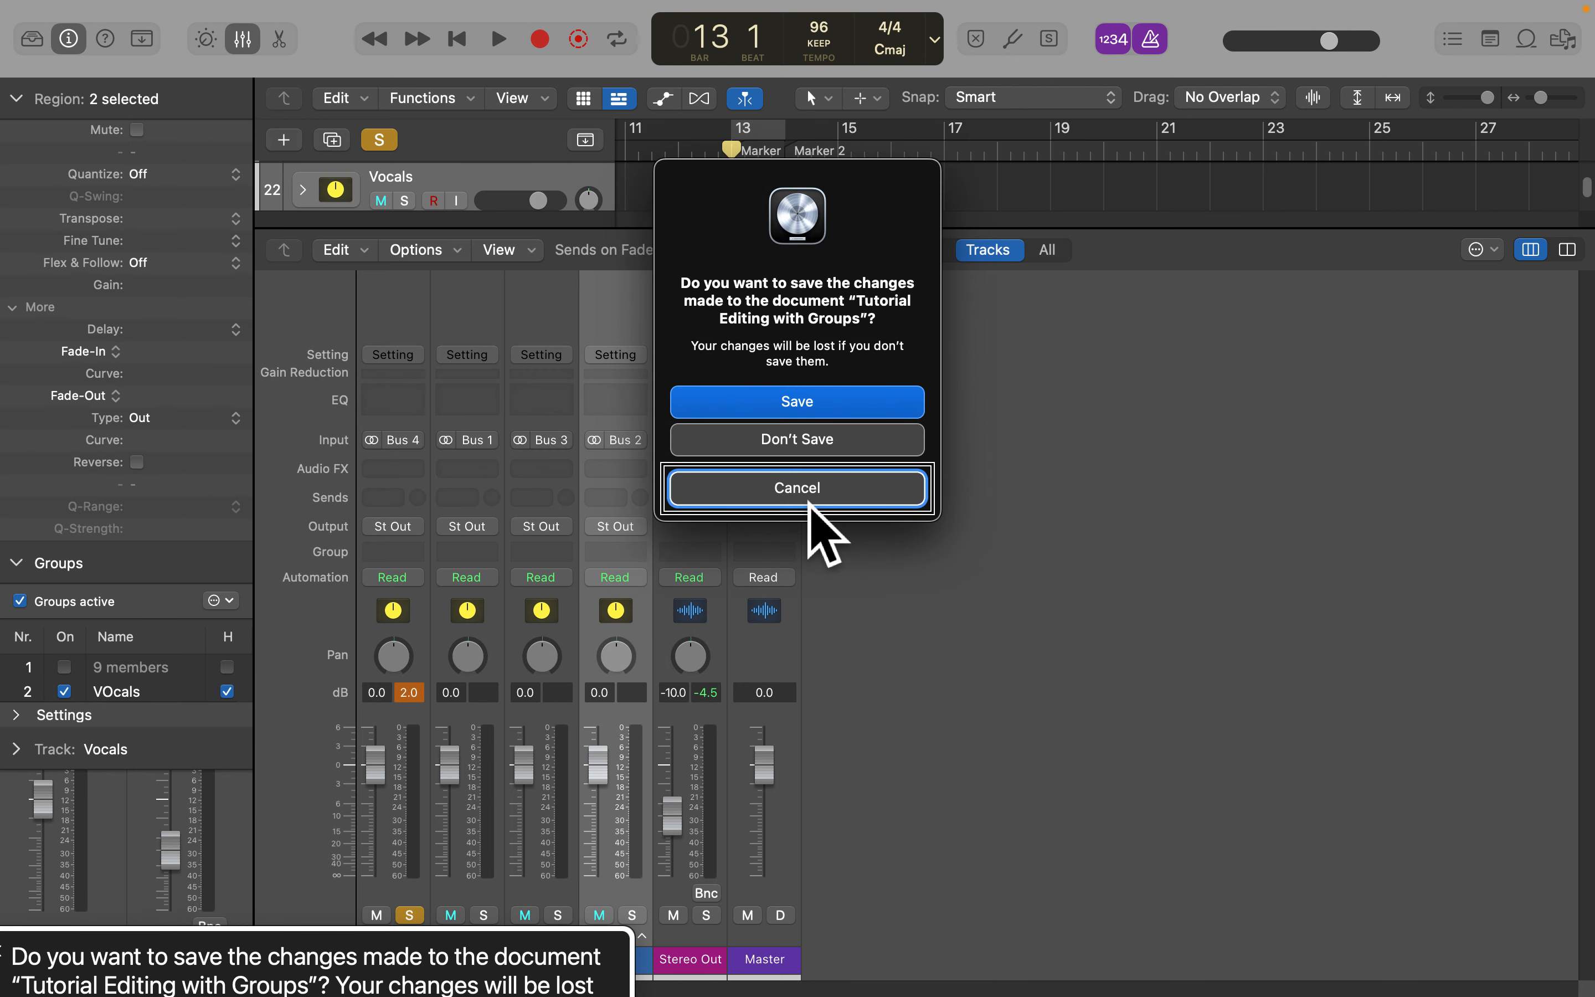
key("Escape")
key("ctrl+alt+Right")
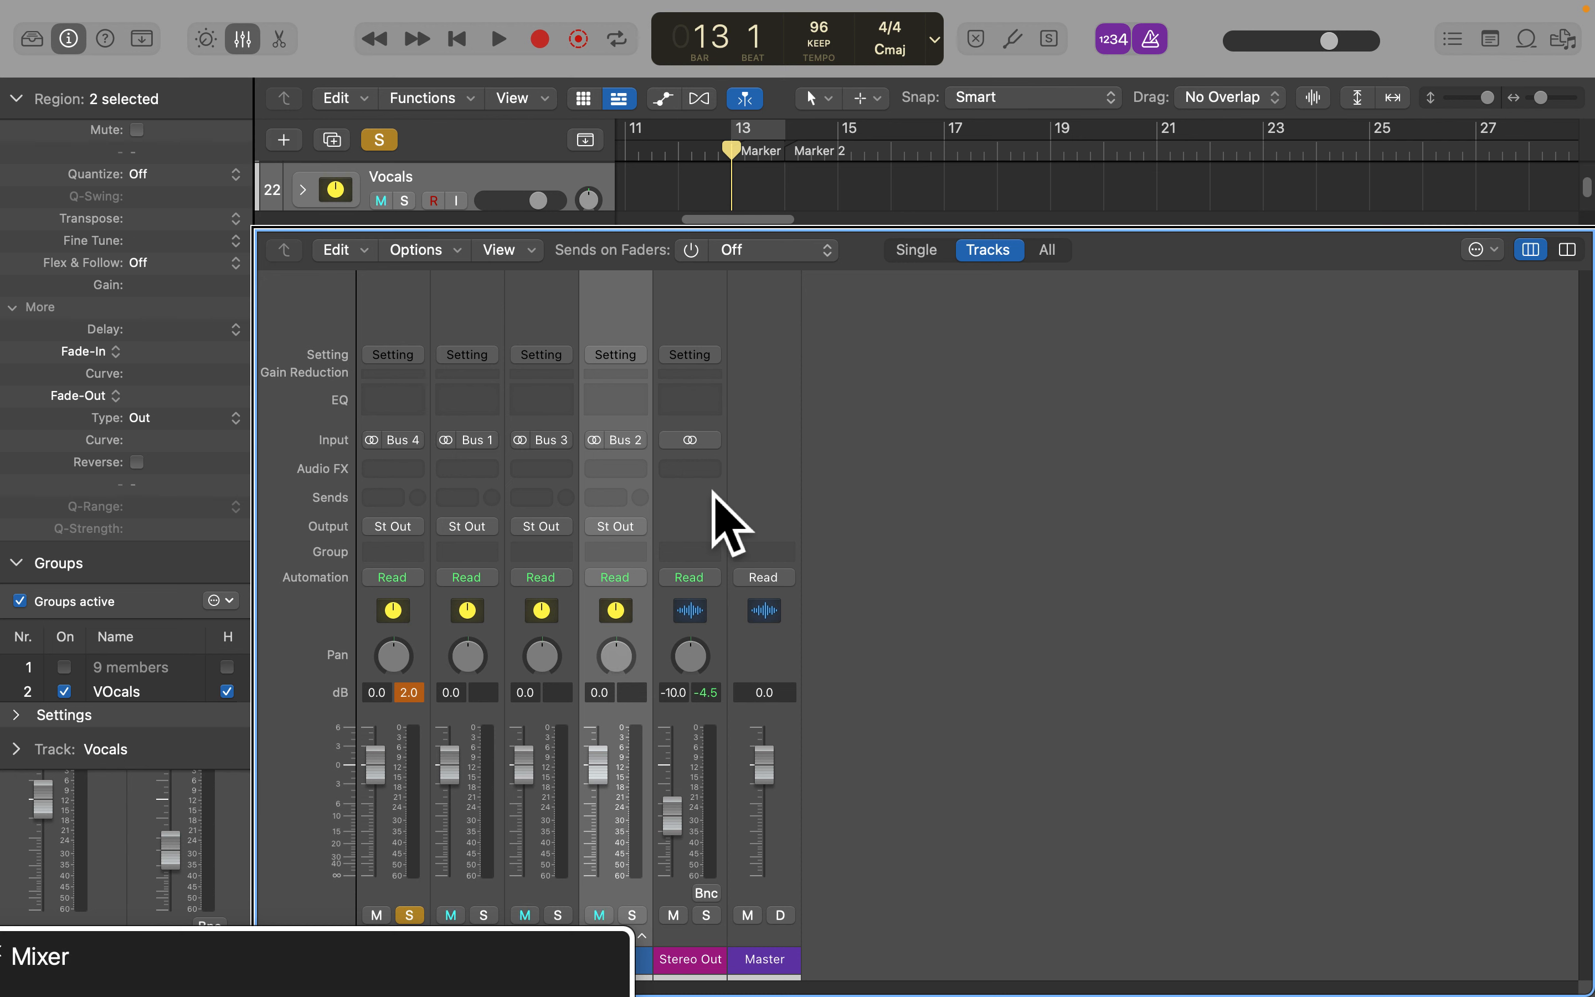
Return to the mixer, expand the Vocals stack again and check which strip follows it
left_click(714, 132)
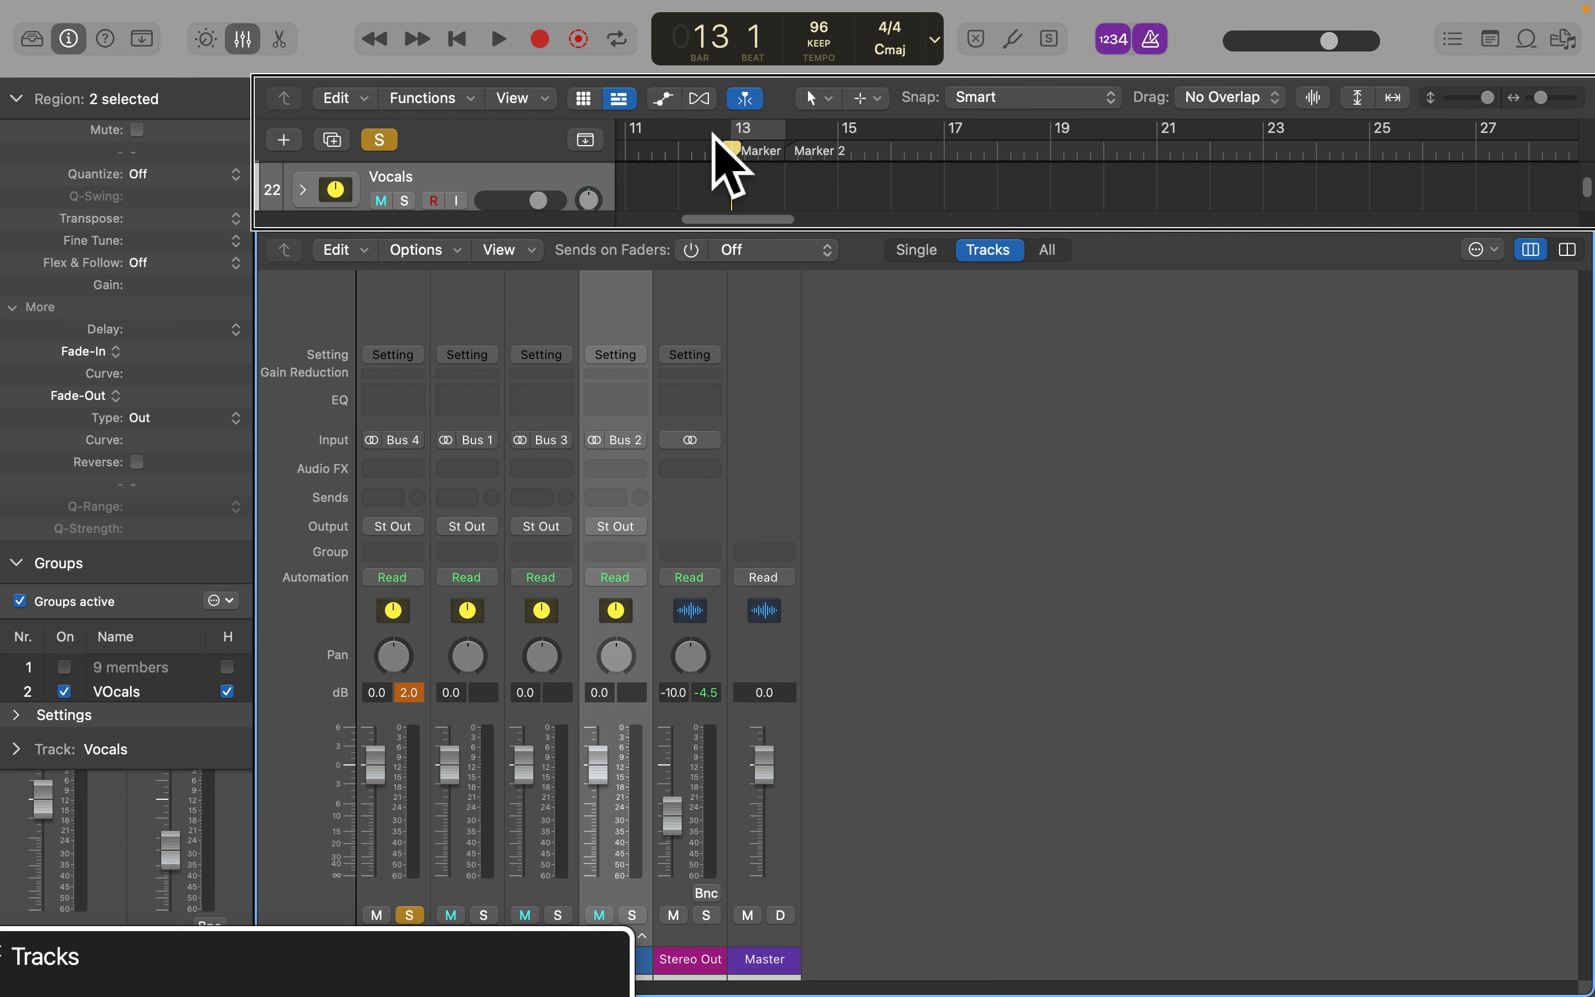
left_click(712, 776)
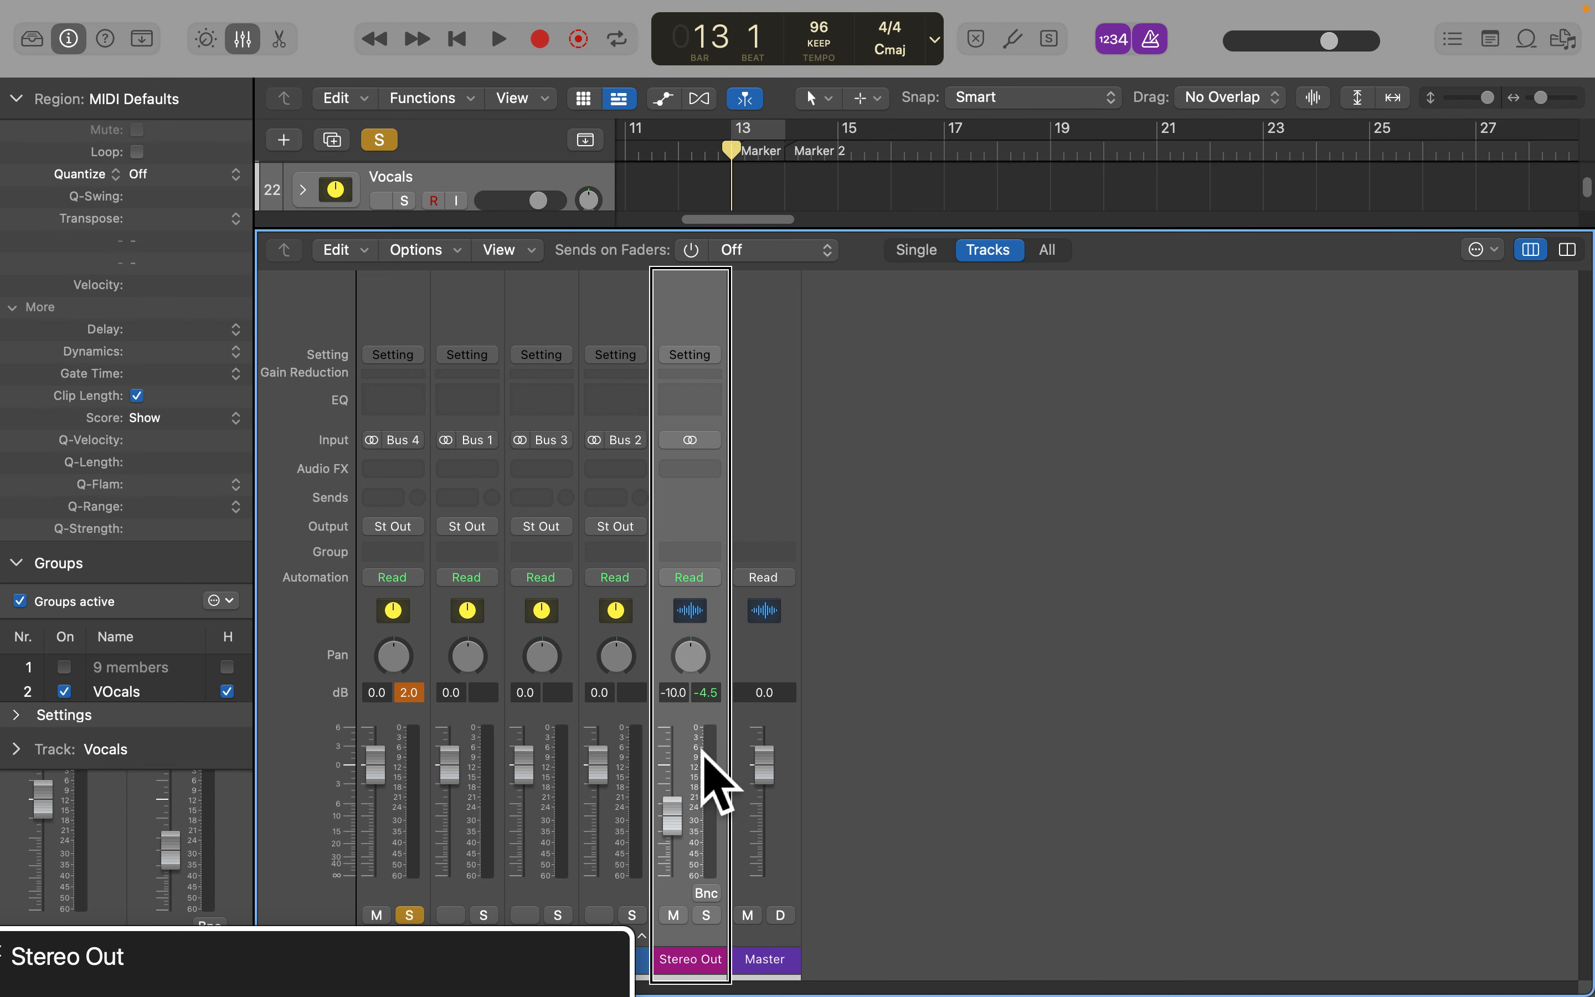
left_click(628, 754)
left_click(704, 757)
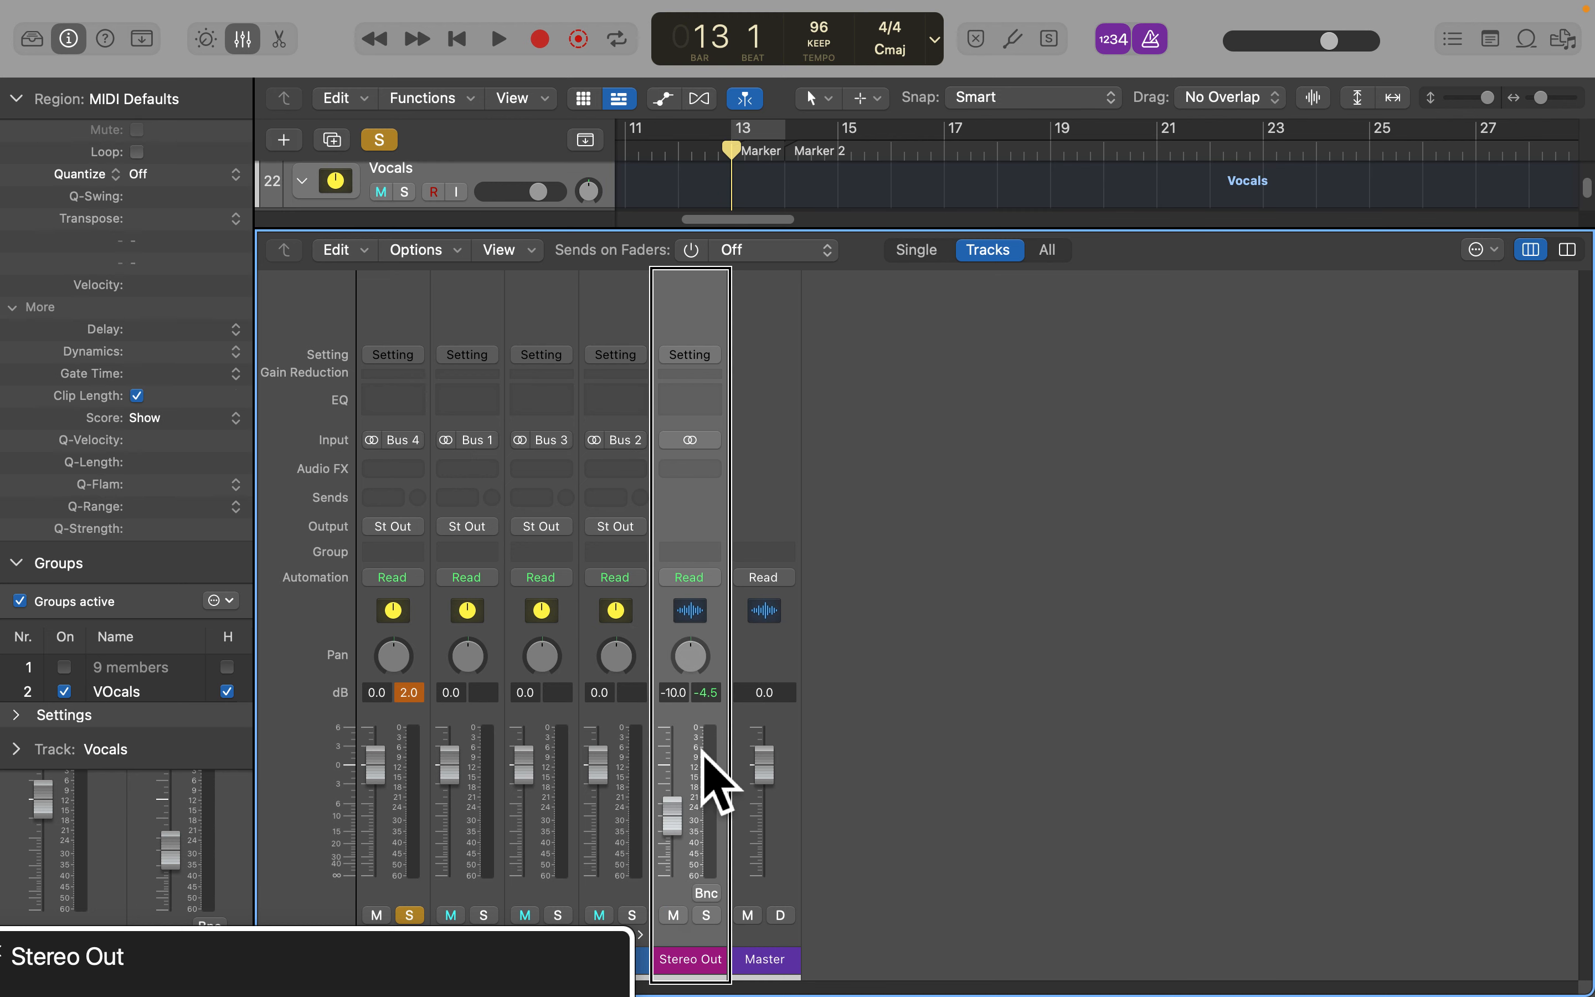
Play the song from bar 13 and turn off the solo of the Drums stack in the tracks area
left_click(555, 755)
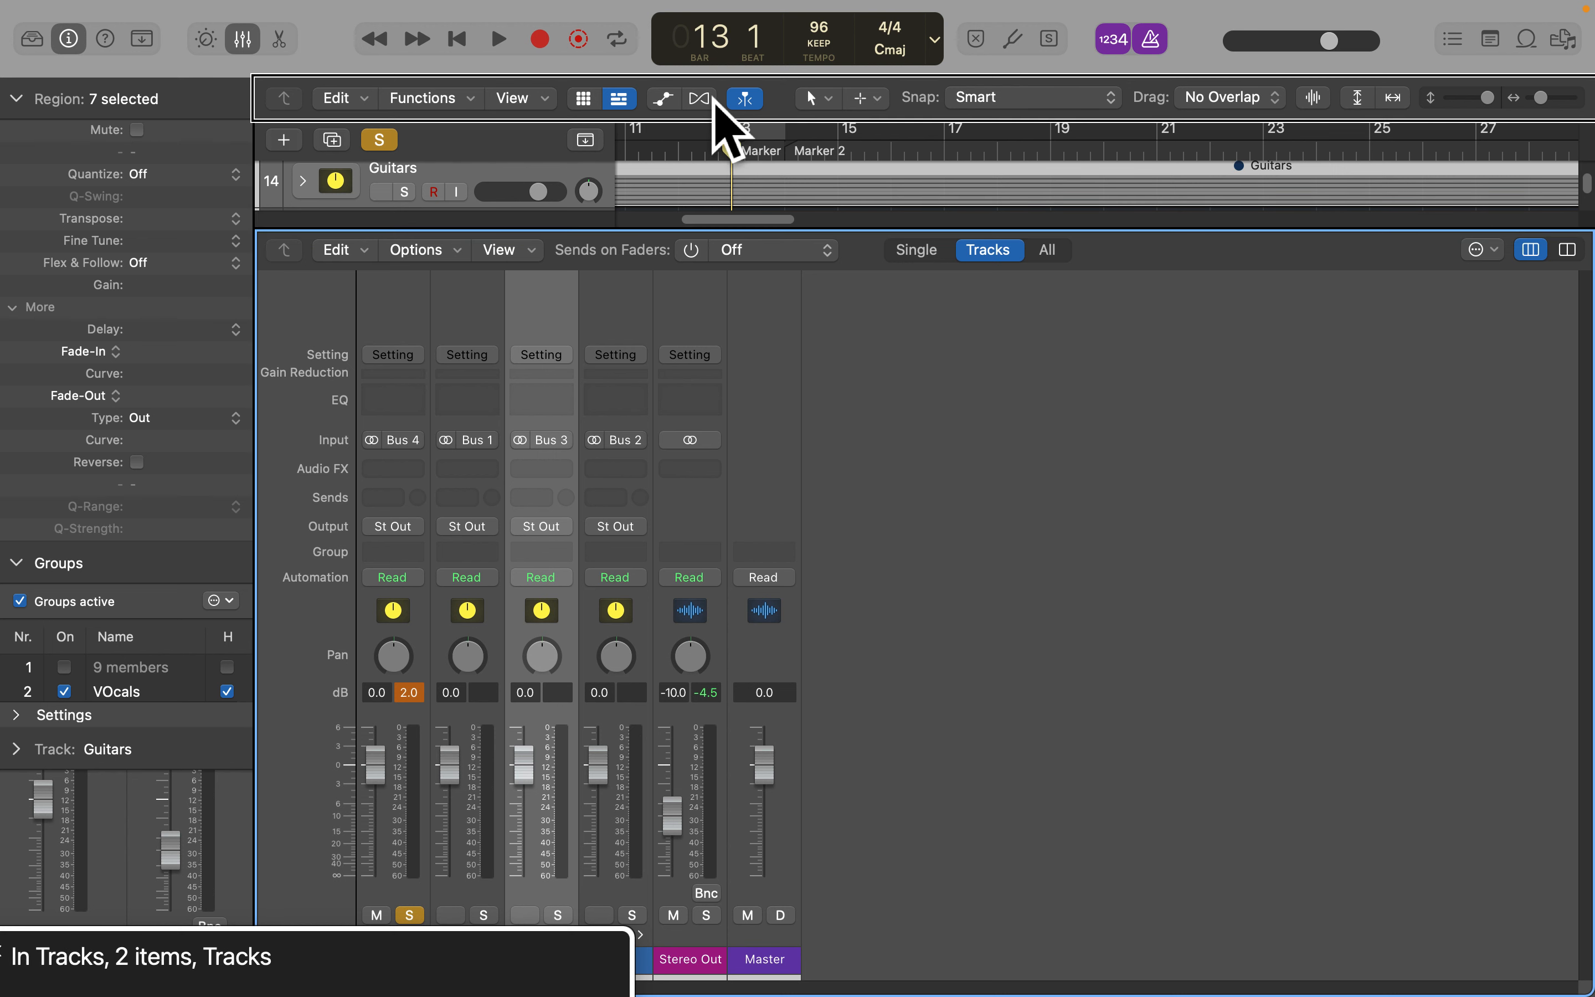
key("Down")
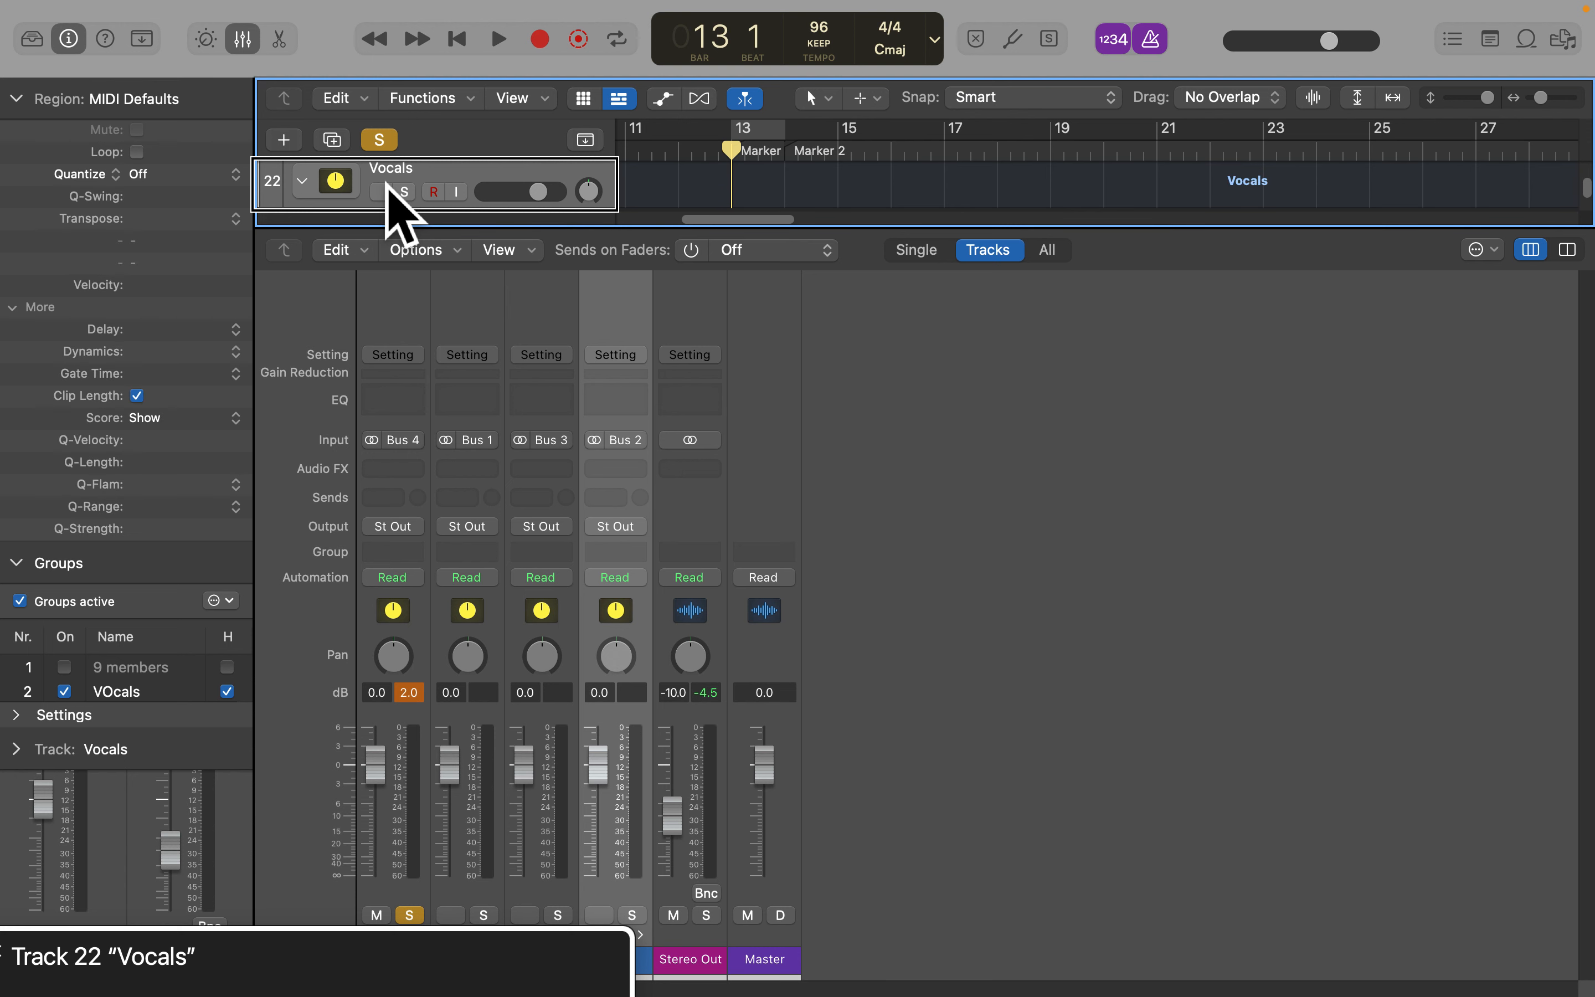
key("super+z")
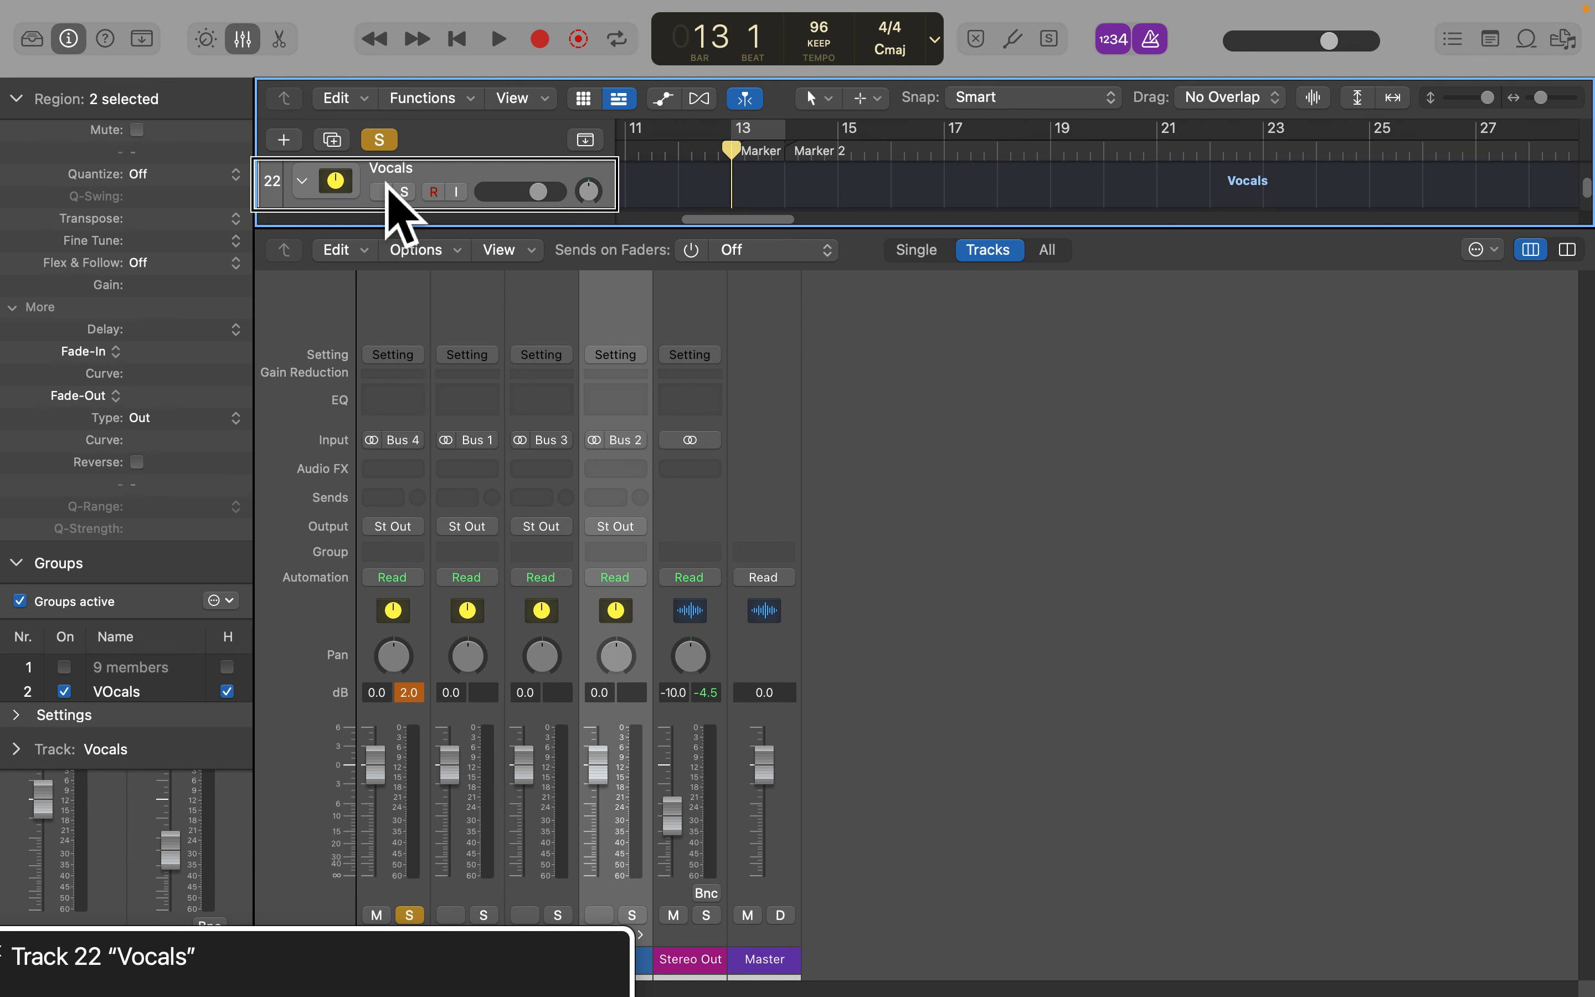
key("Up")
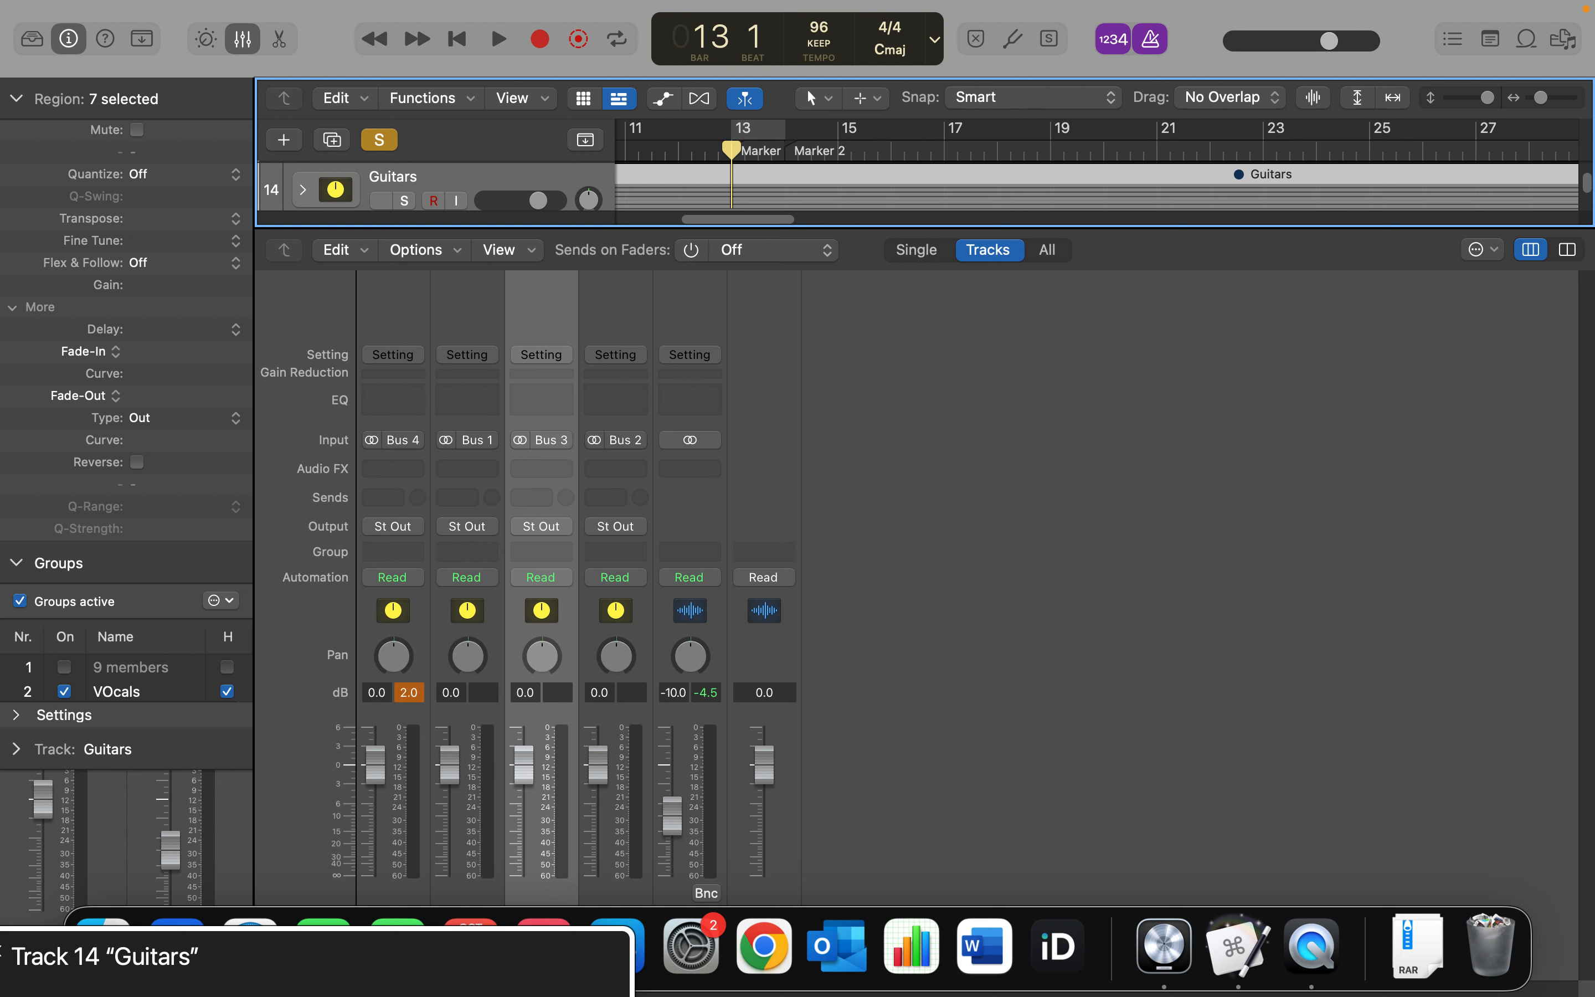
key("Up")
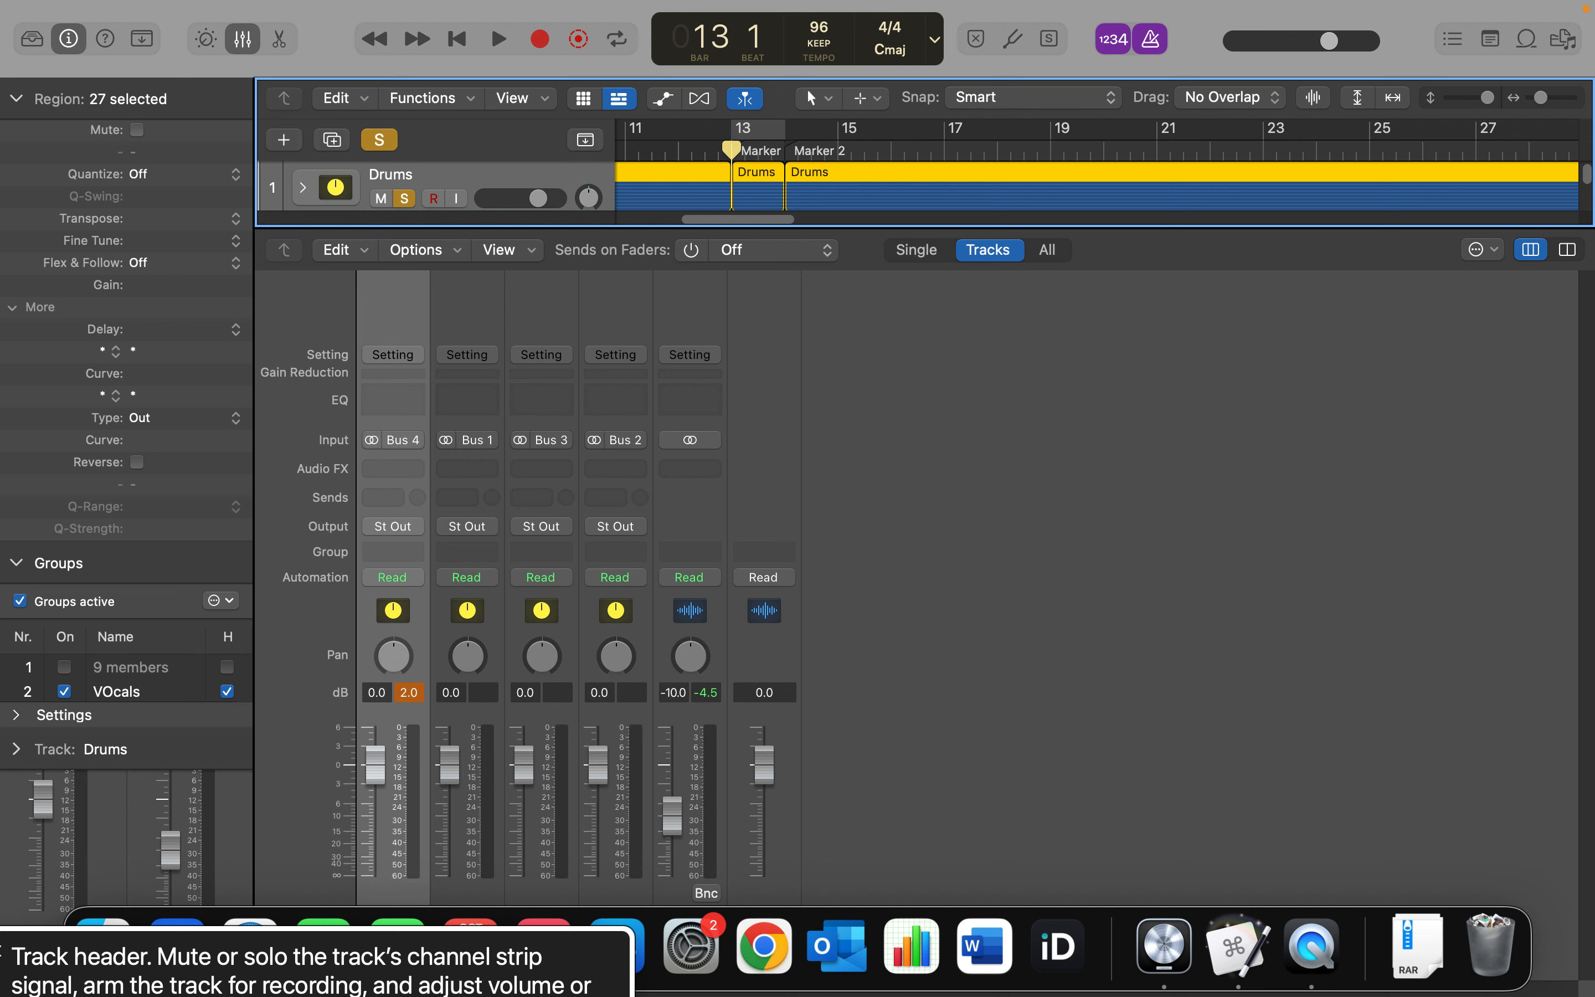
key("space")
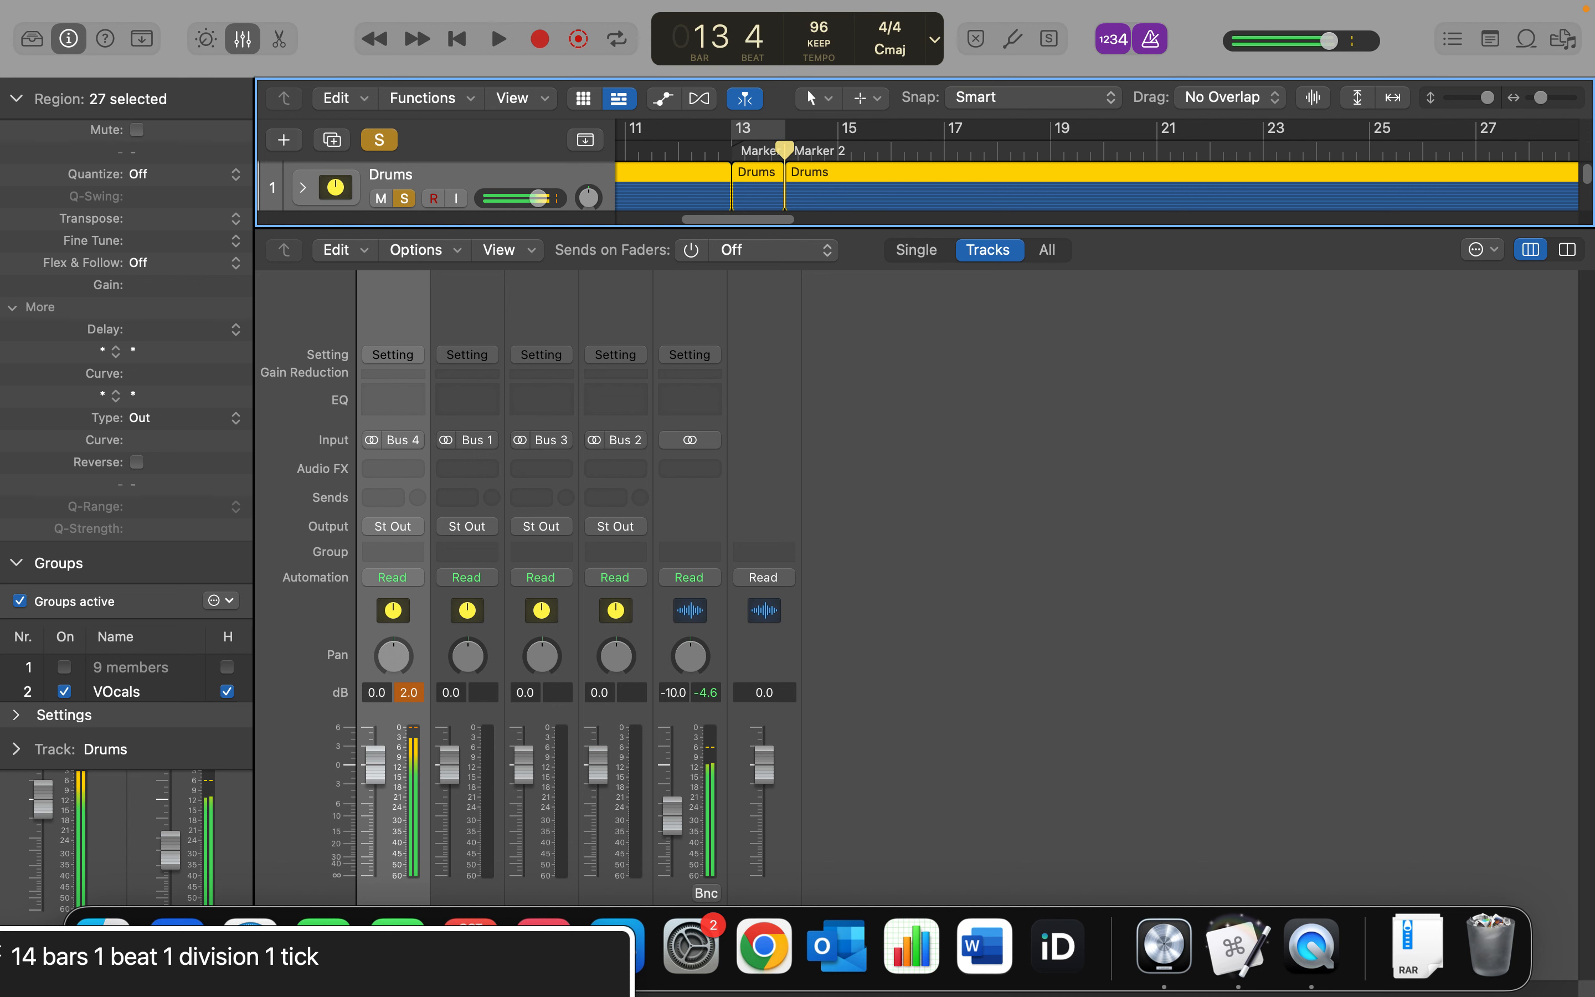
key("comma")
key("comma")
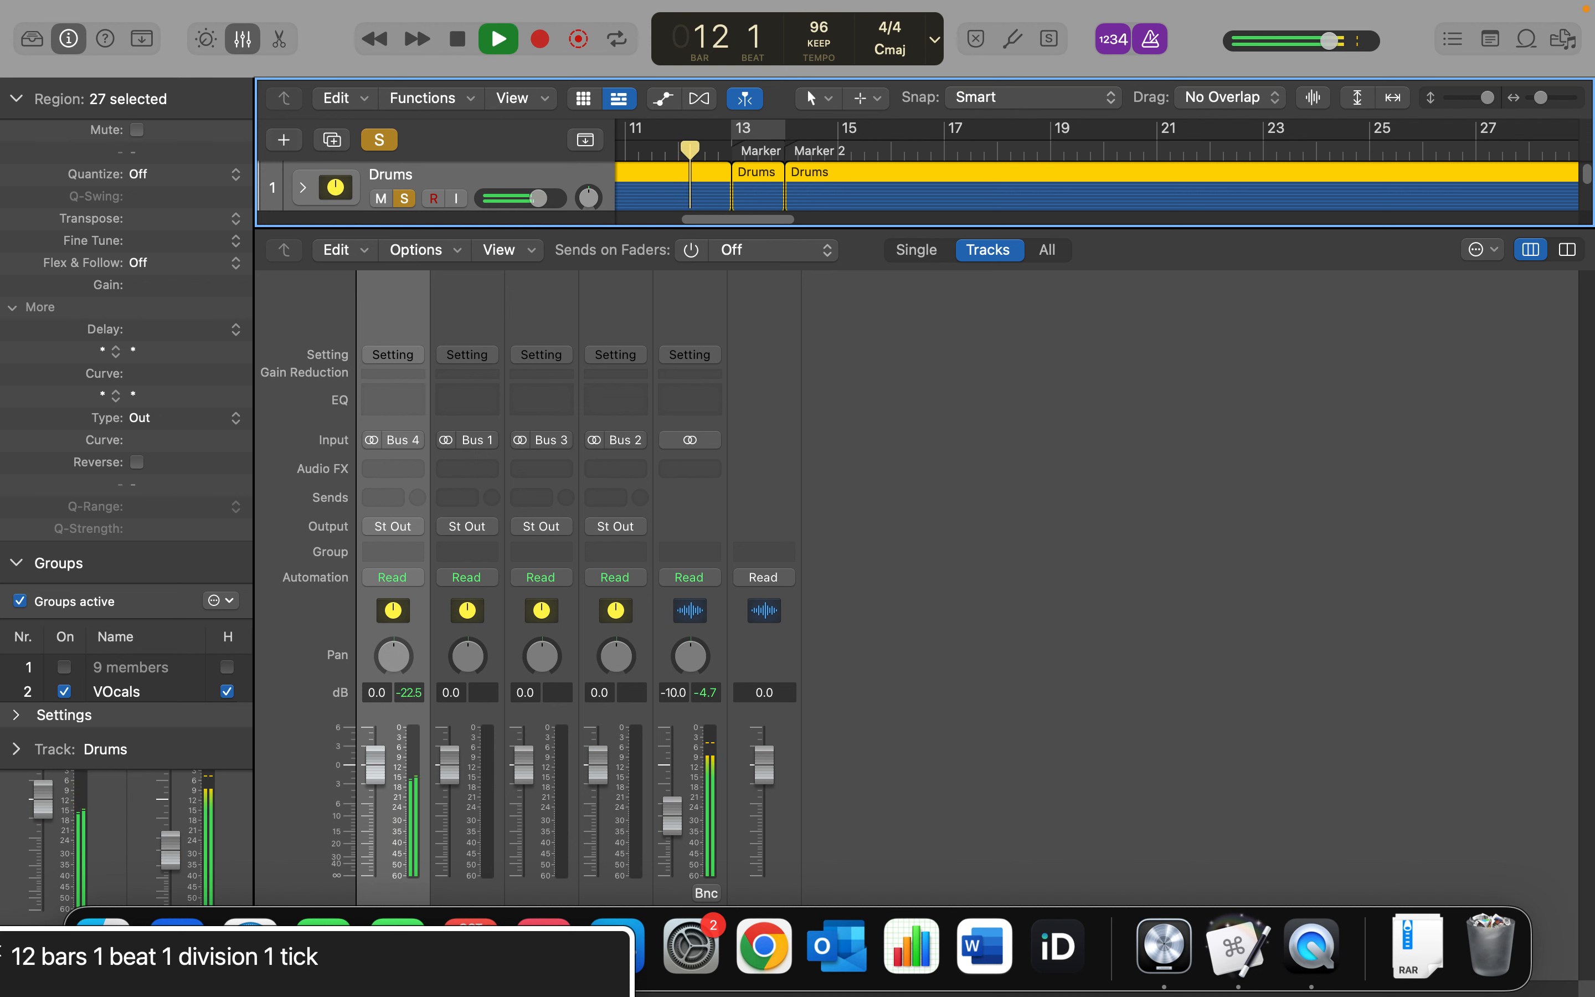
key("period")
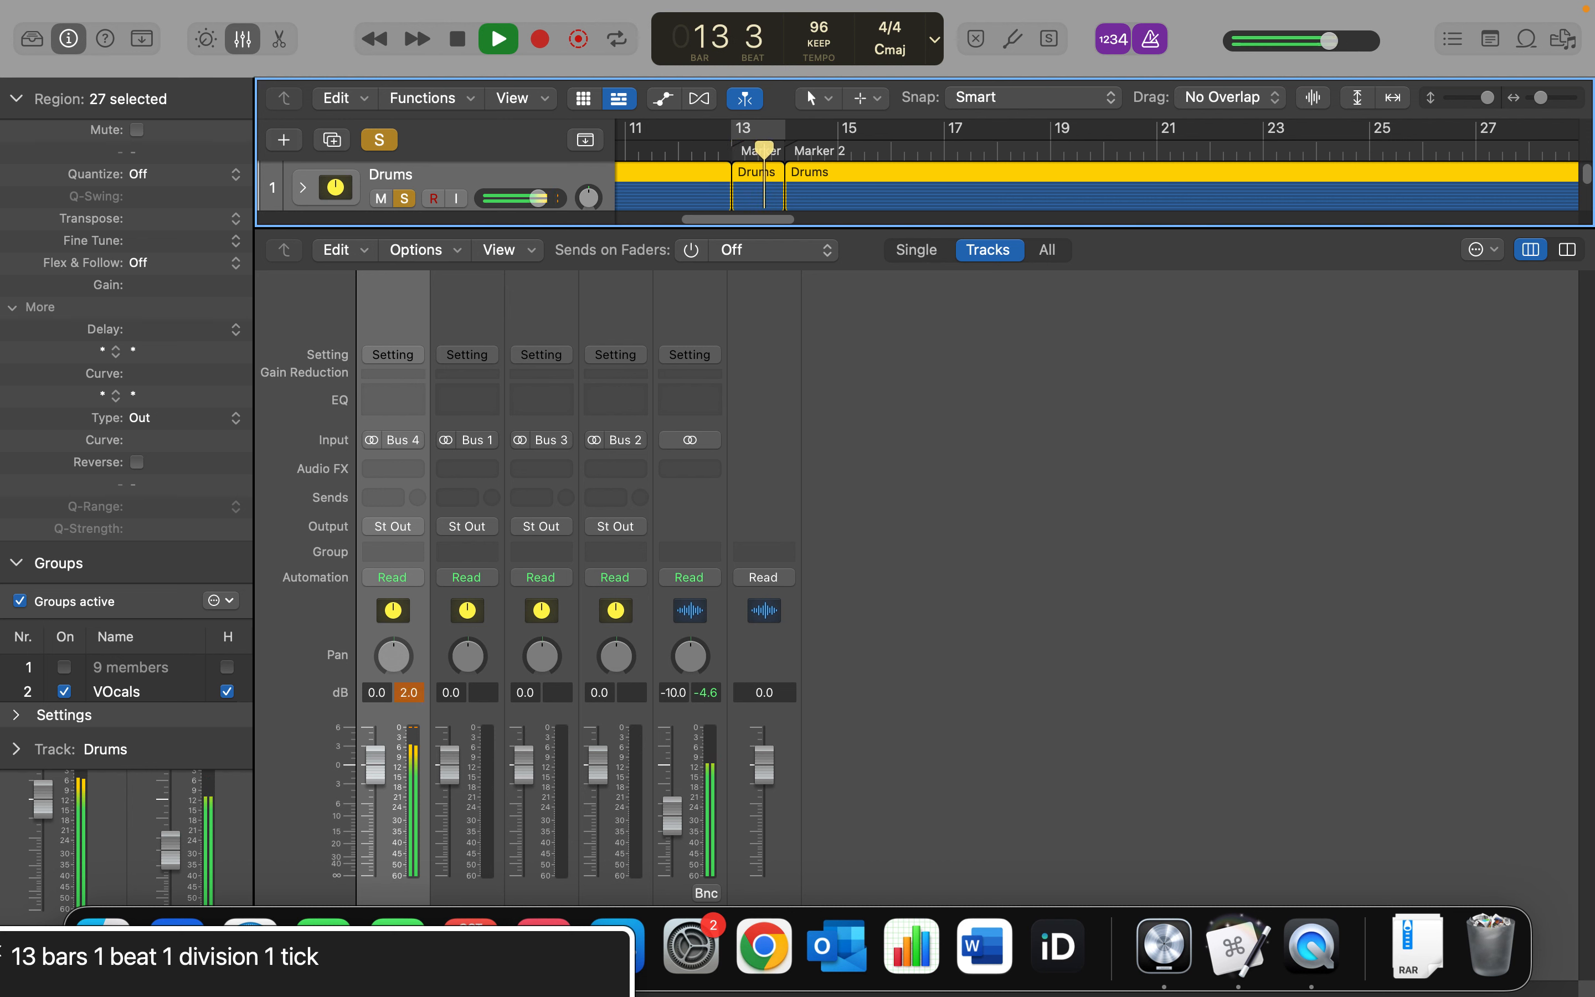
key("s")
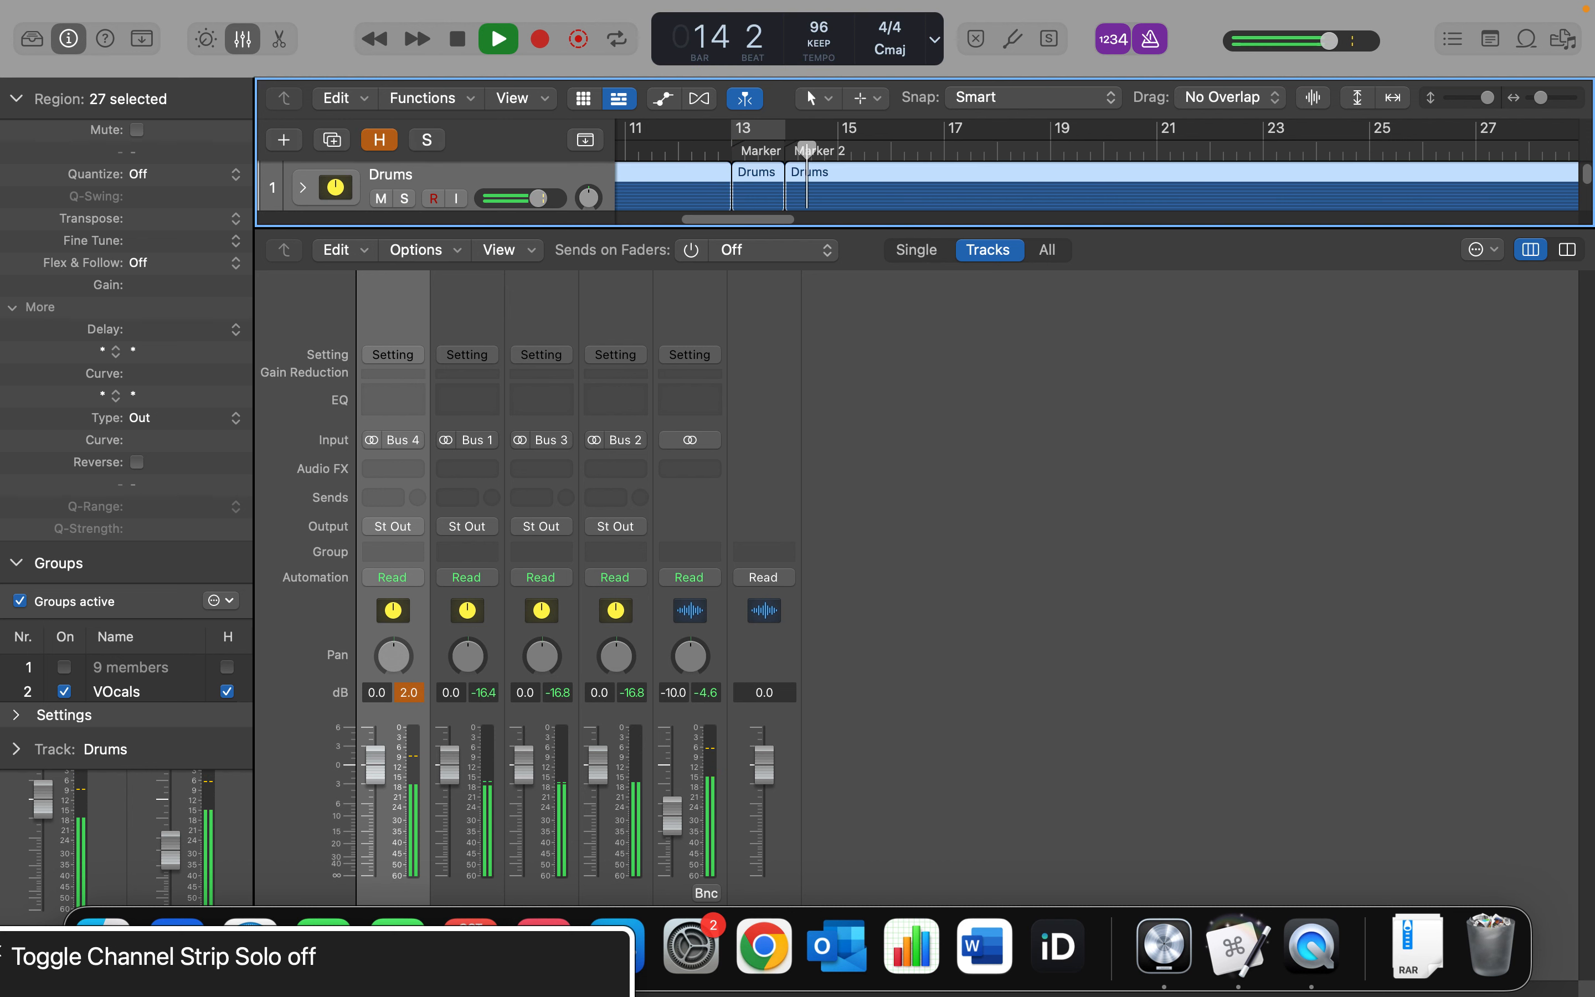
Collapse the Vocals stack in the tracks area during playback and stop the song
key("Down")
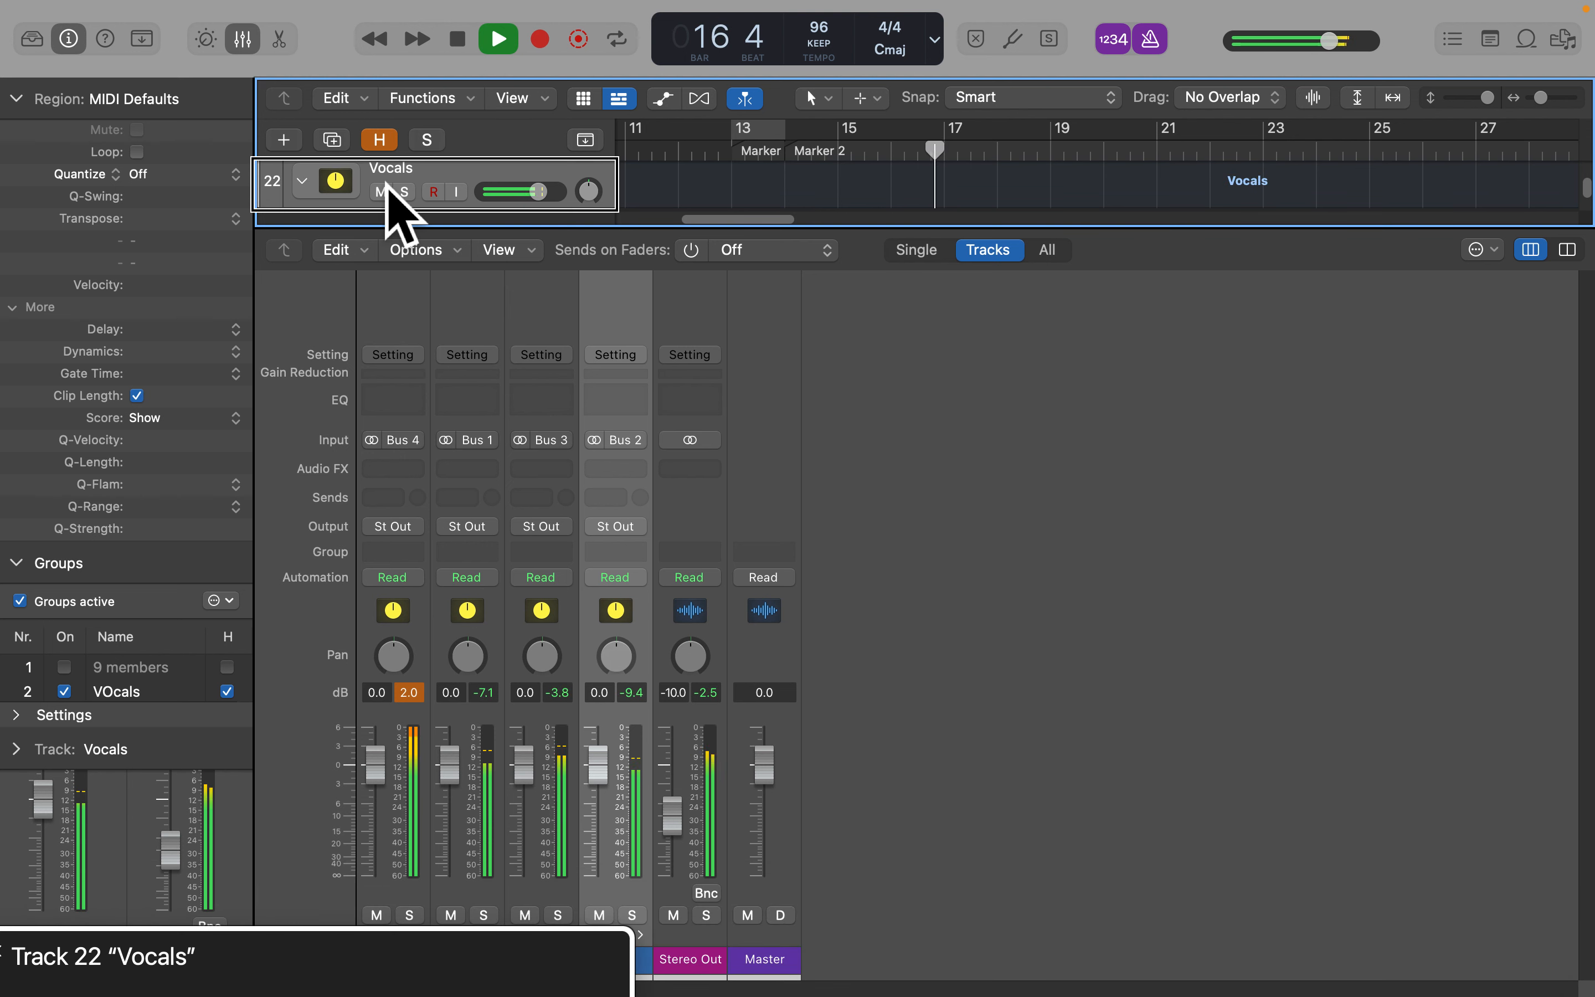
key("Up")
key("Down")
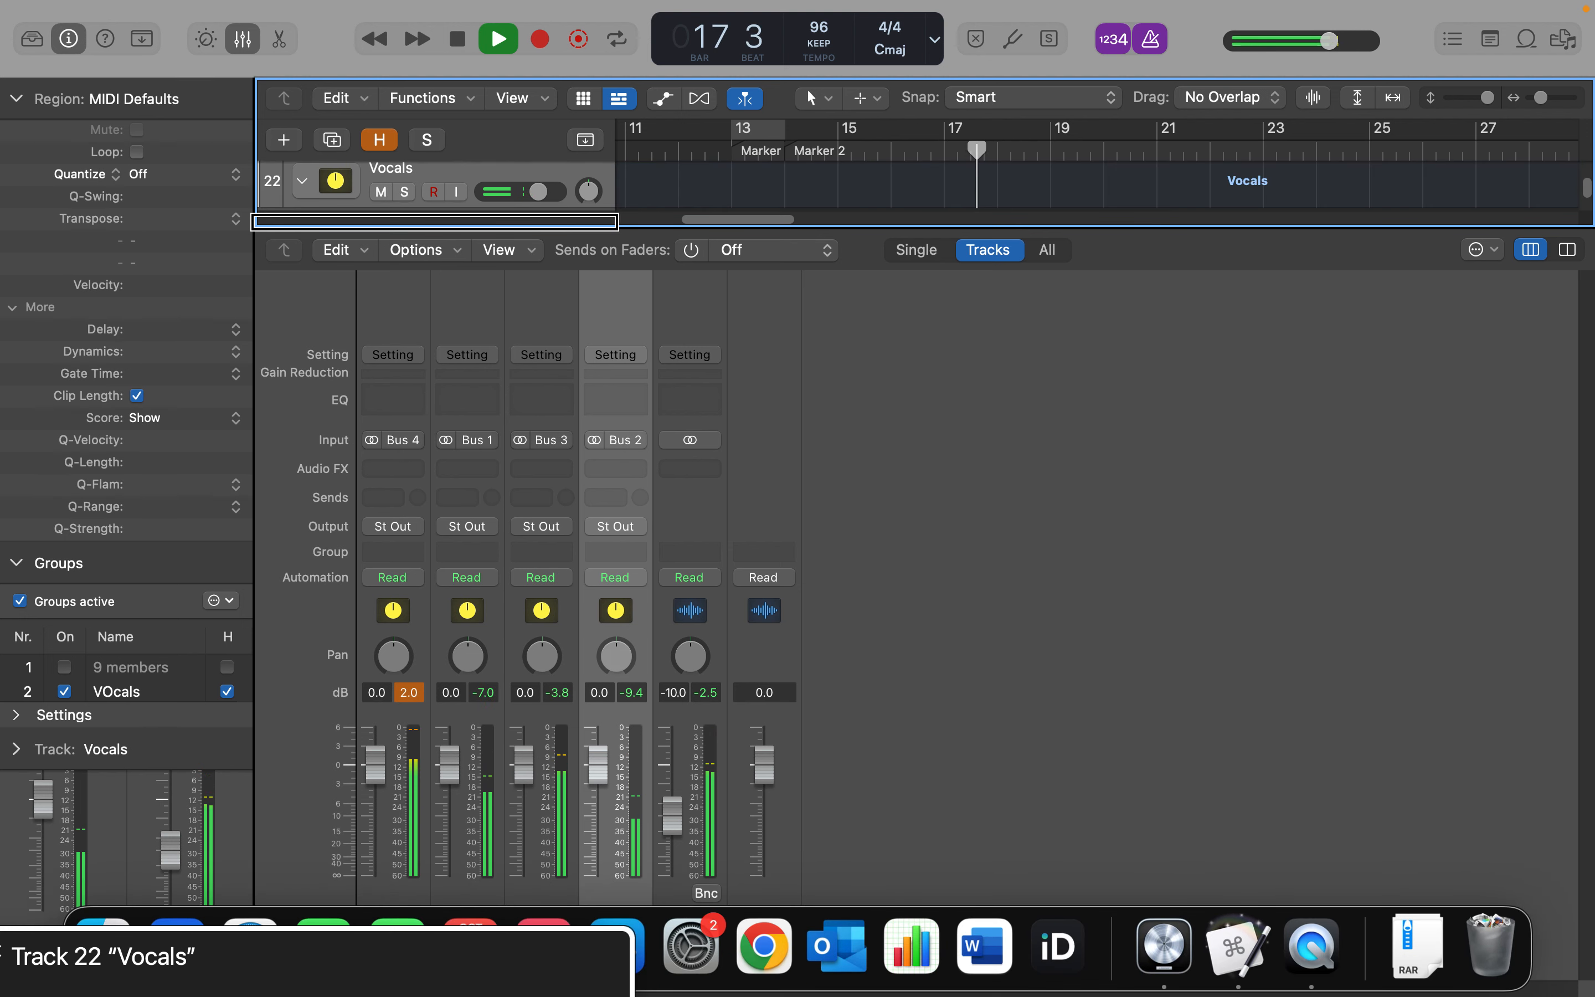
key("Up")
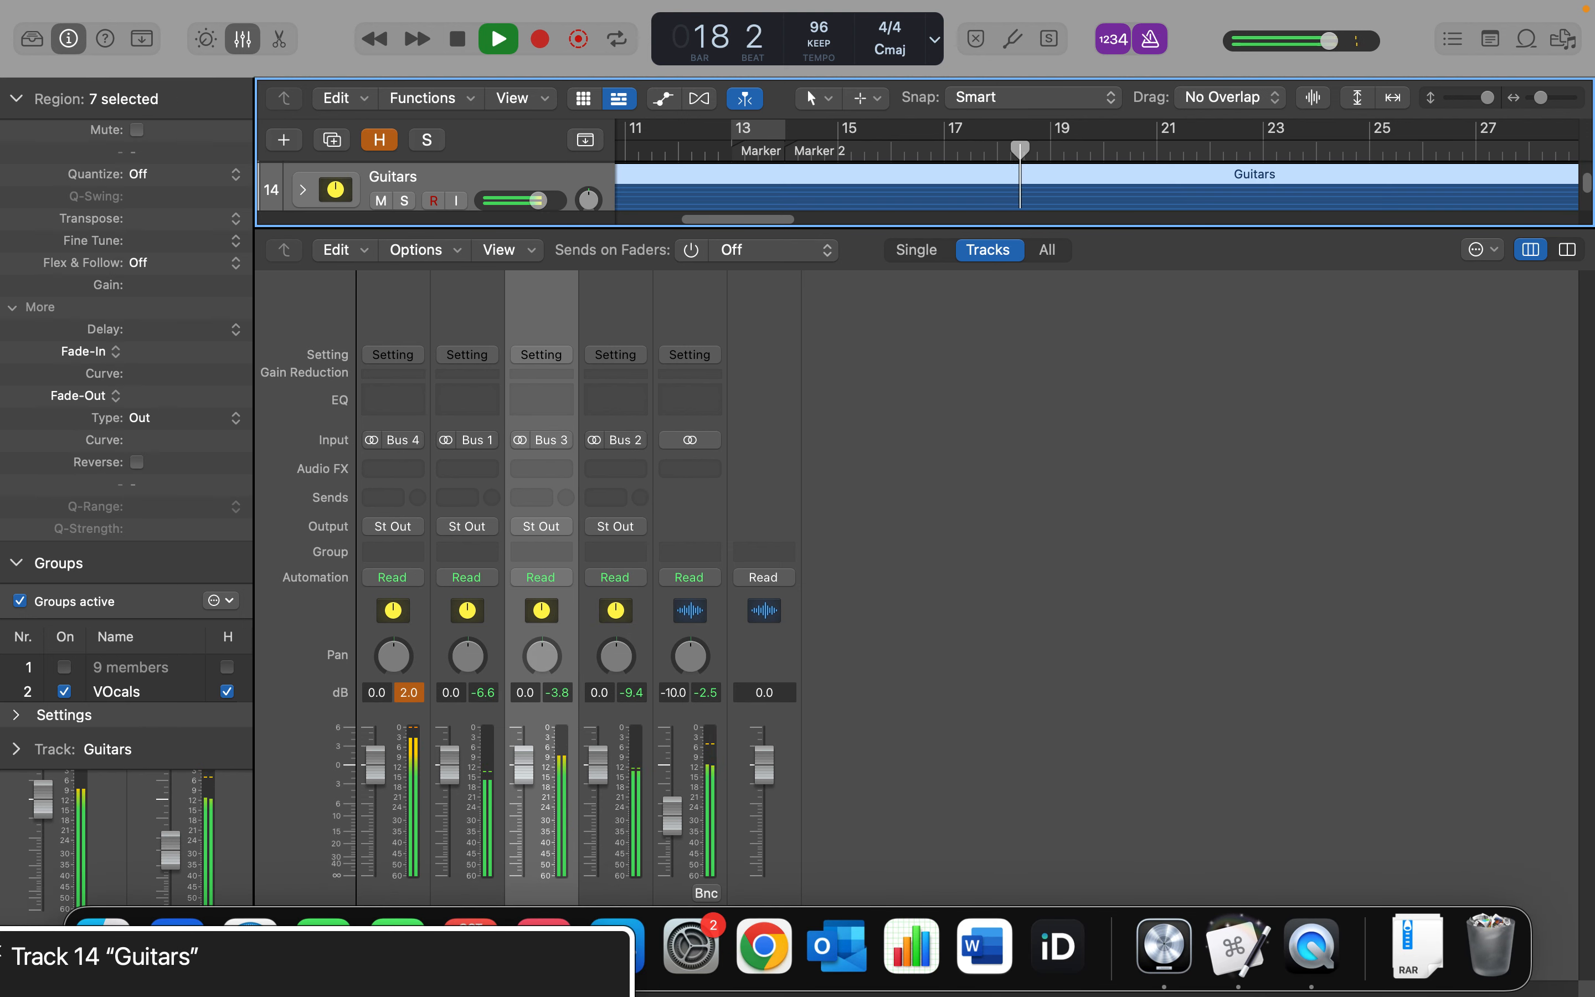
key("Down")
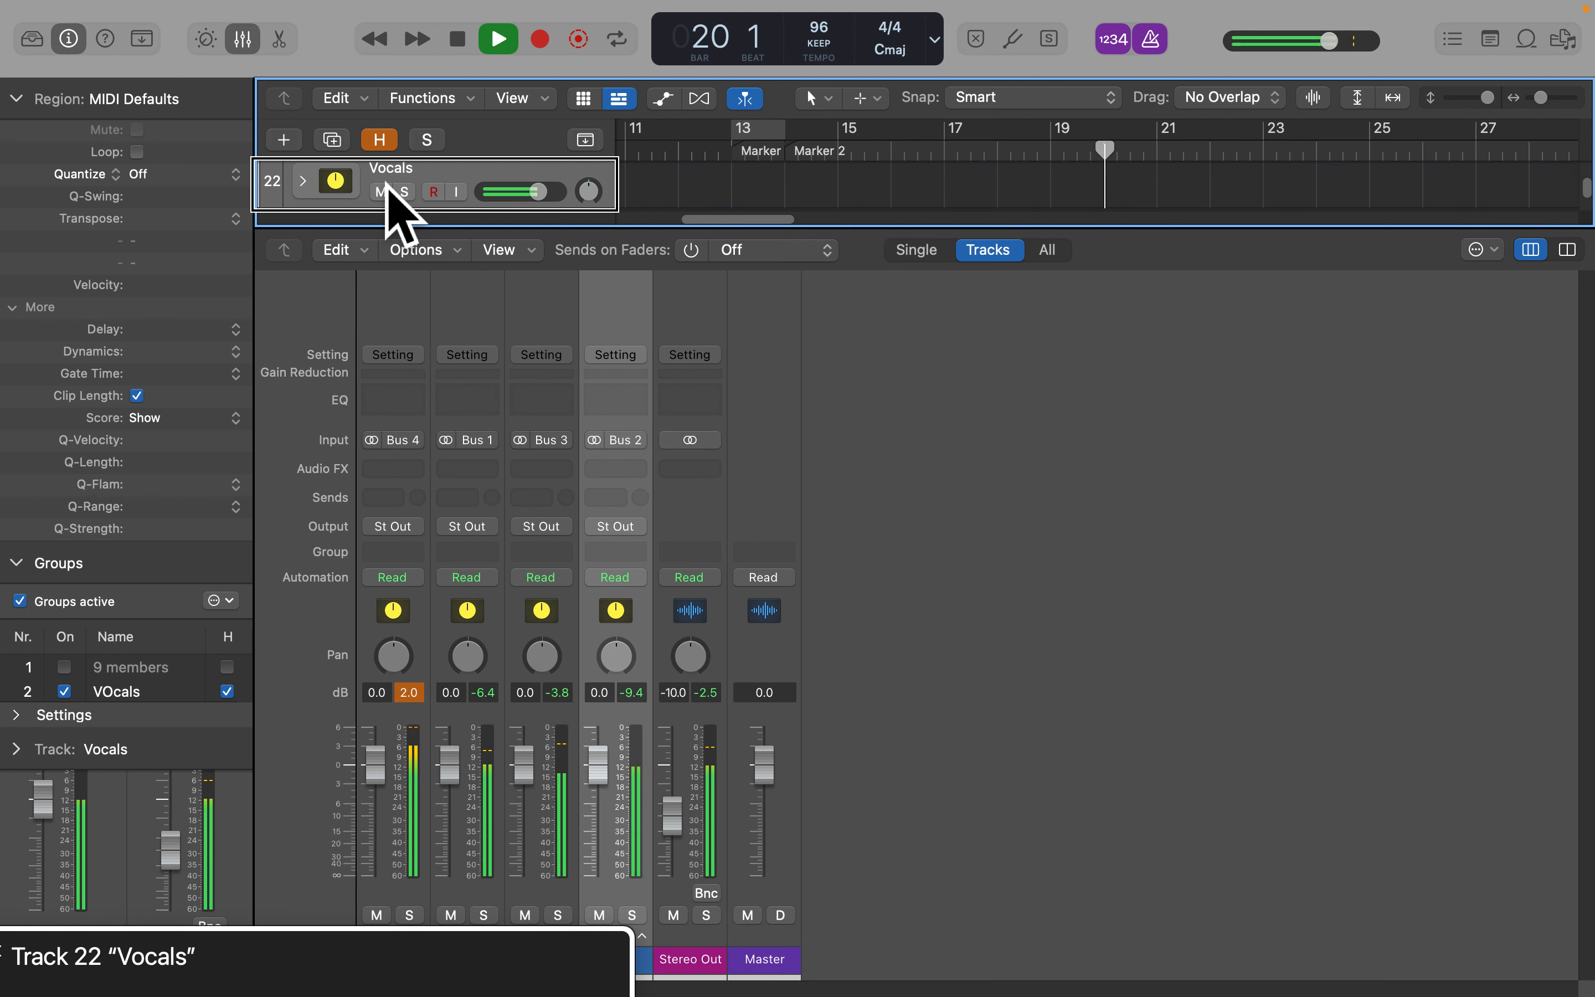
key("space")
key("ctrl+alt+shift+Up")
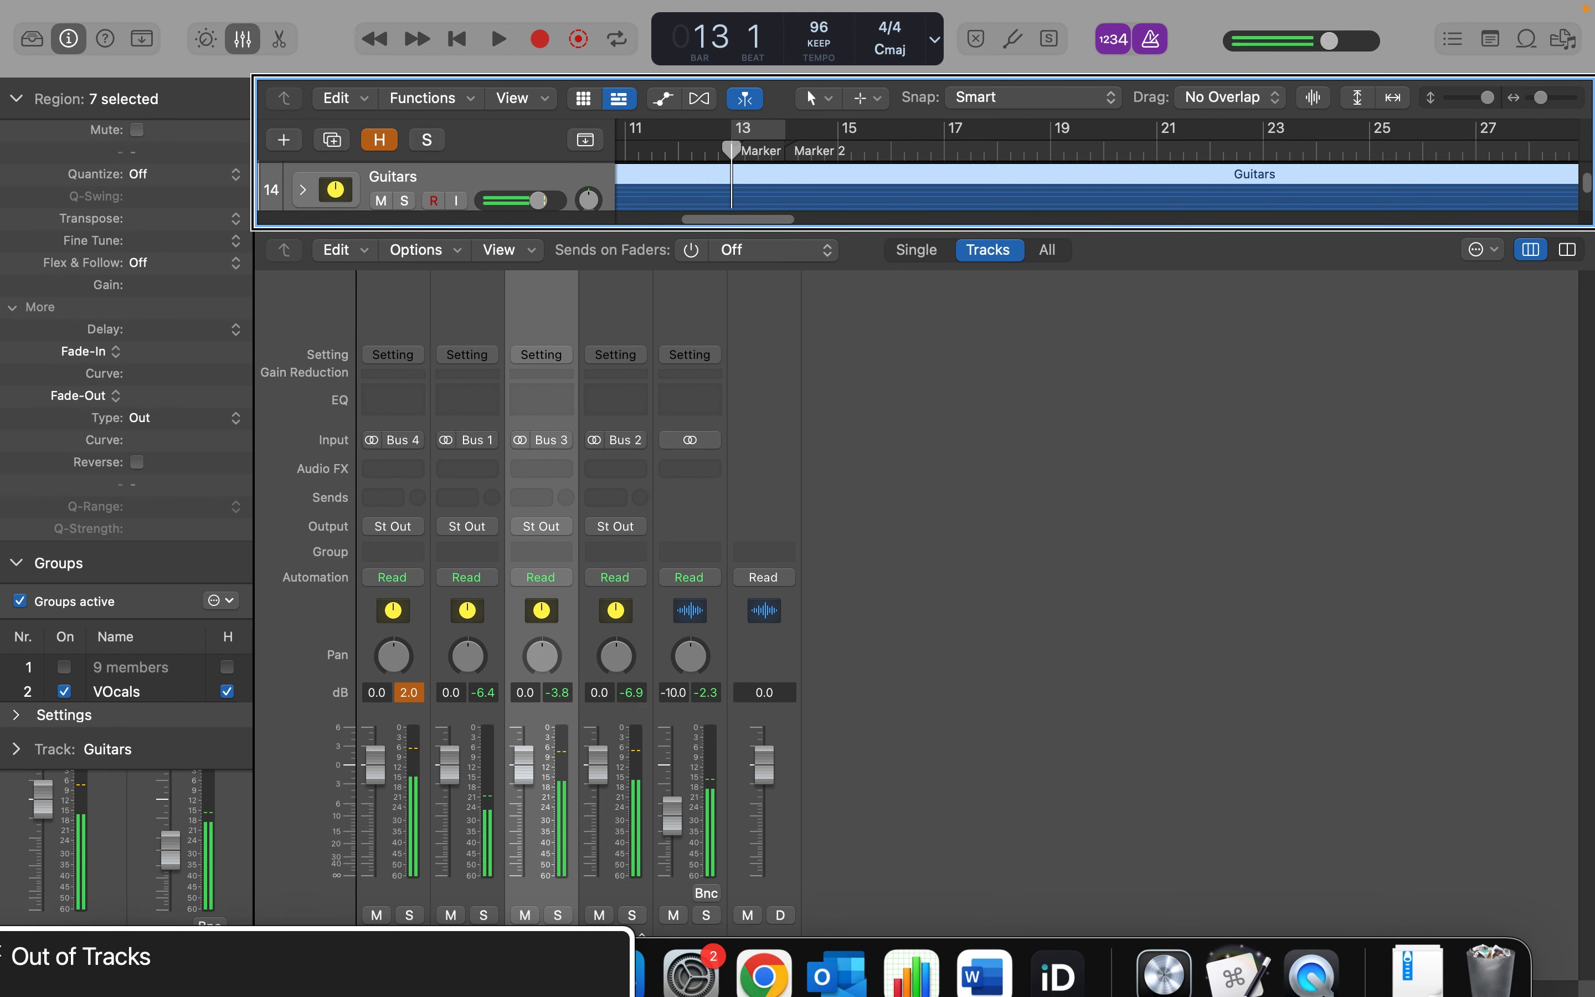
Locate the Vocals channel strip beside Stereo Out in the mixer and expand its stack
key("ctrl+alt+Right")
key("ctrl+alt+shift+Down")
key("ctrl+alt+shift+Down")
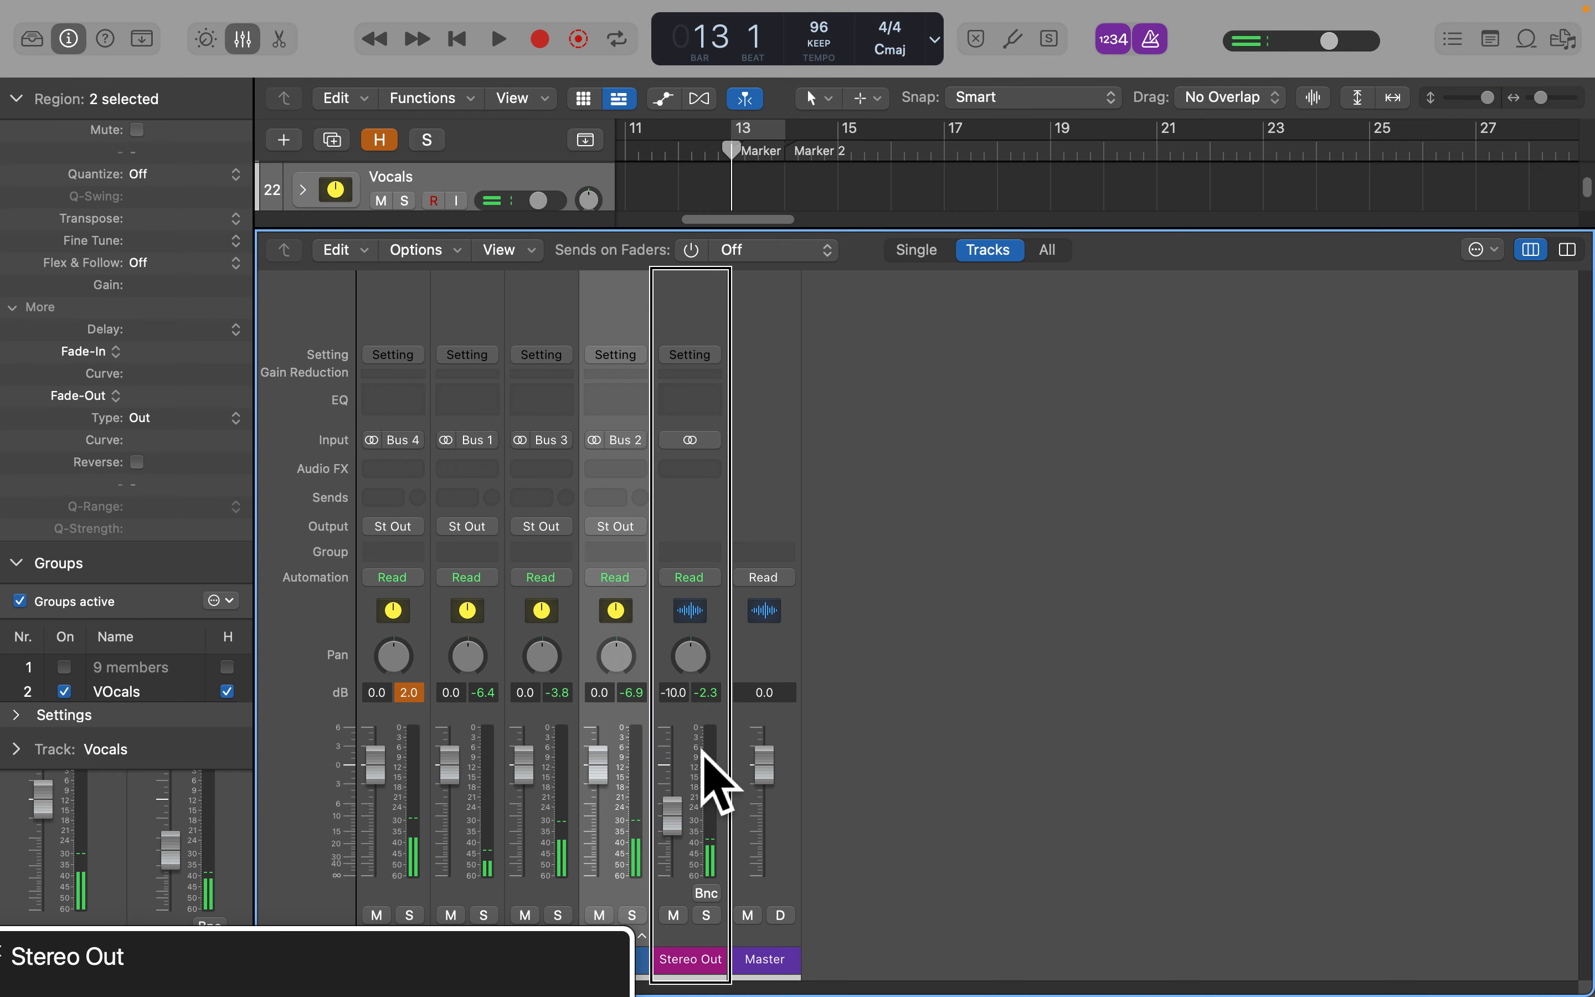
key("ctrl+alt+shift+Down")
key("ctrl+alt+Right")
key("ctrl+alt+Right")
key("ctrl+alt+Right")
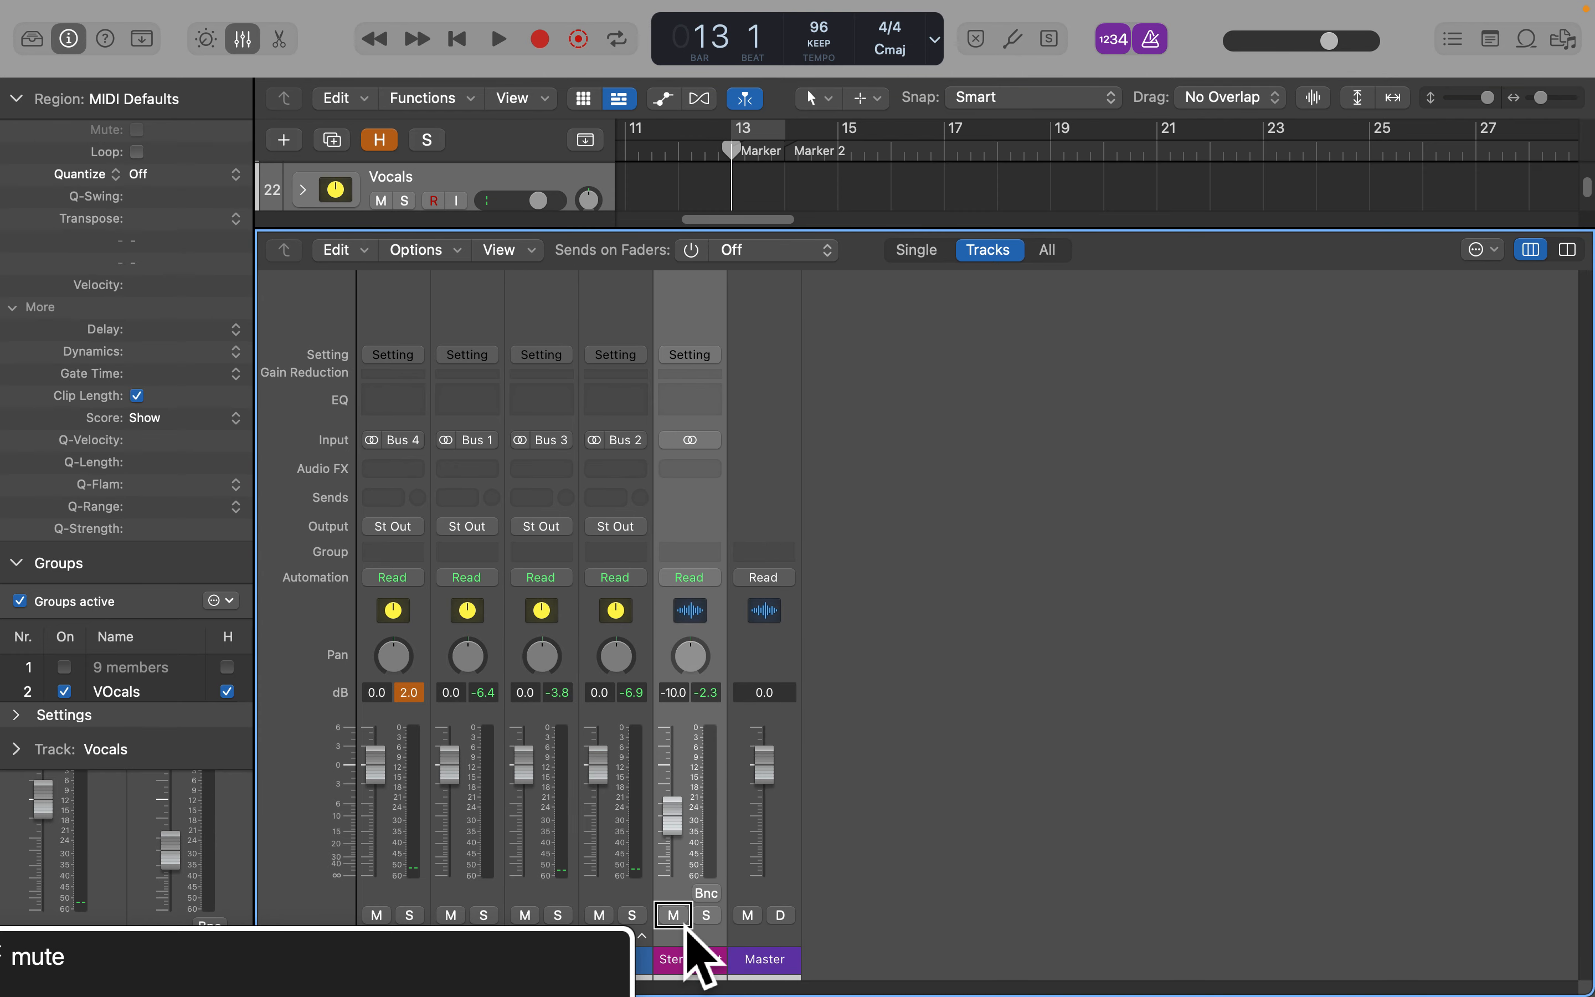
key("ctrl+alt+shift+Up")
key("ctrl+alt+Left")
key("ctrl+alt+shift+Down")
key("ctrl+alt+Right")
key("ctrl+alt+space")
key("ctrl+alt+shift+Up")
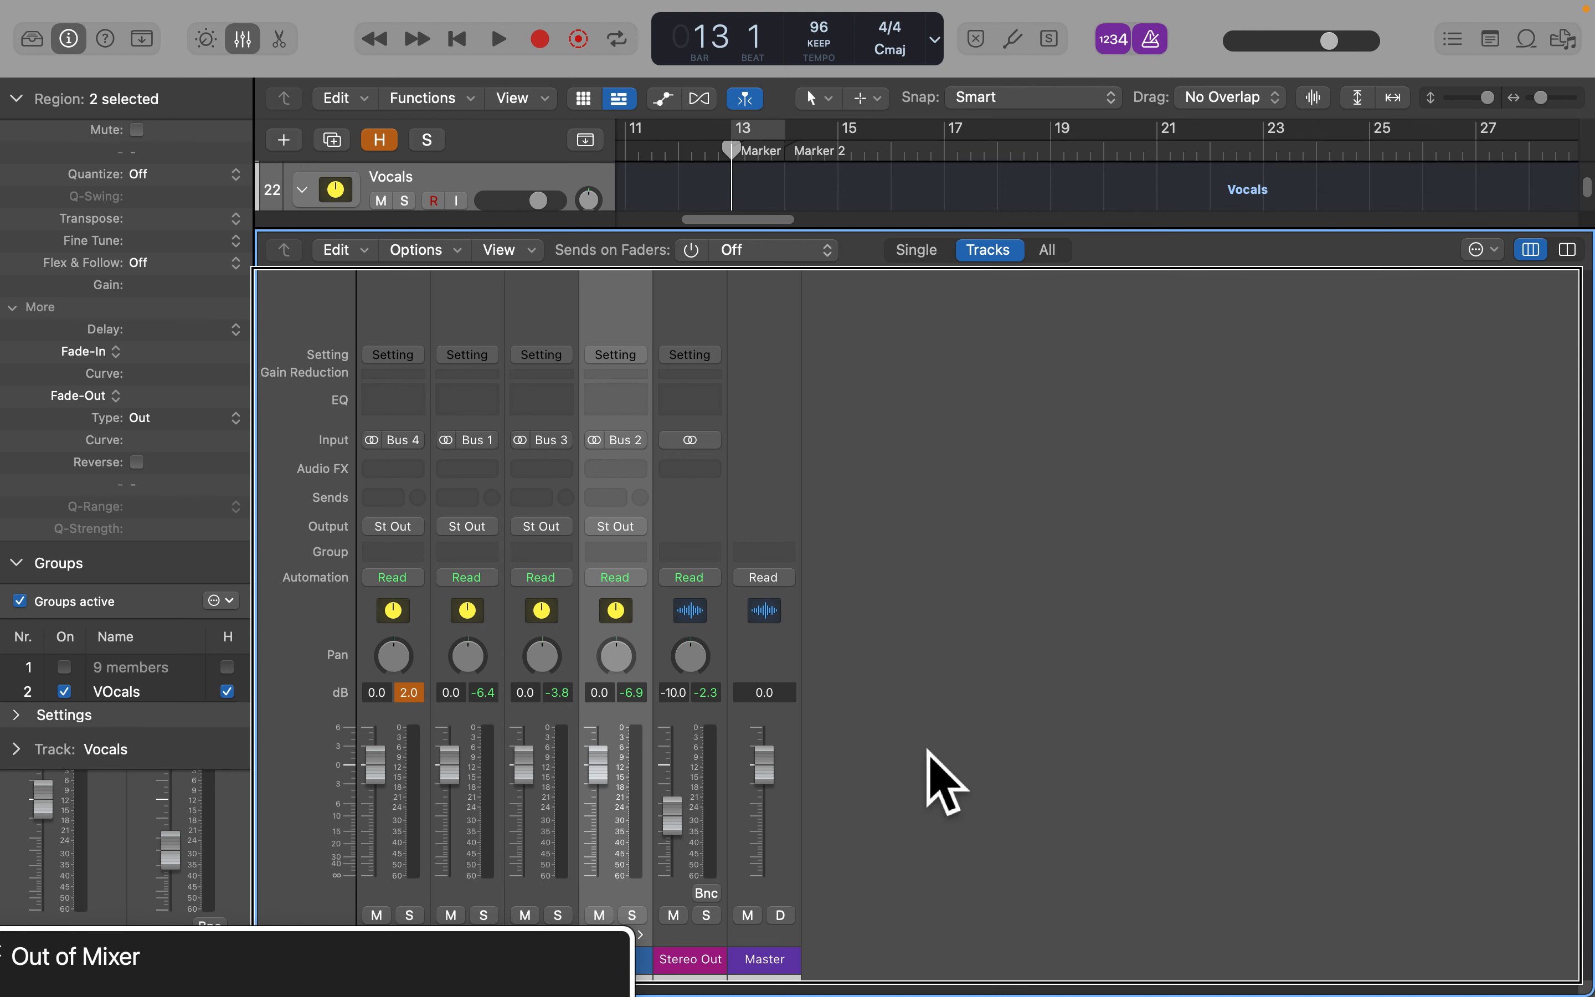
Check the mixer strips beside the expanded Vocals stack, then collapse the stack again
key("ctrl+alt+shift+Down")
key("ctrl+alt+Right")
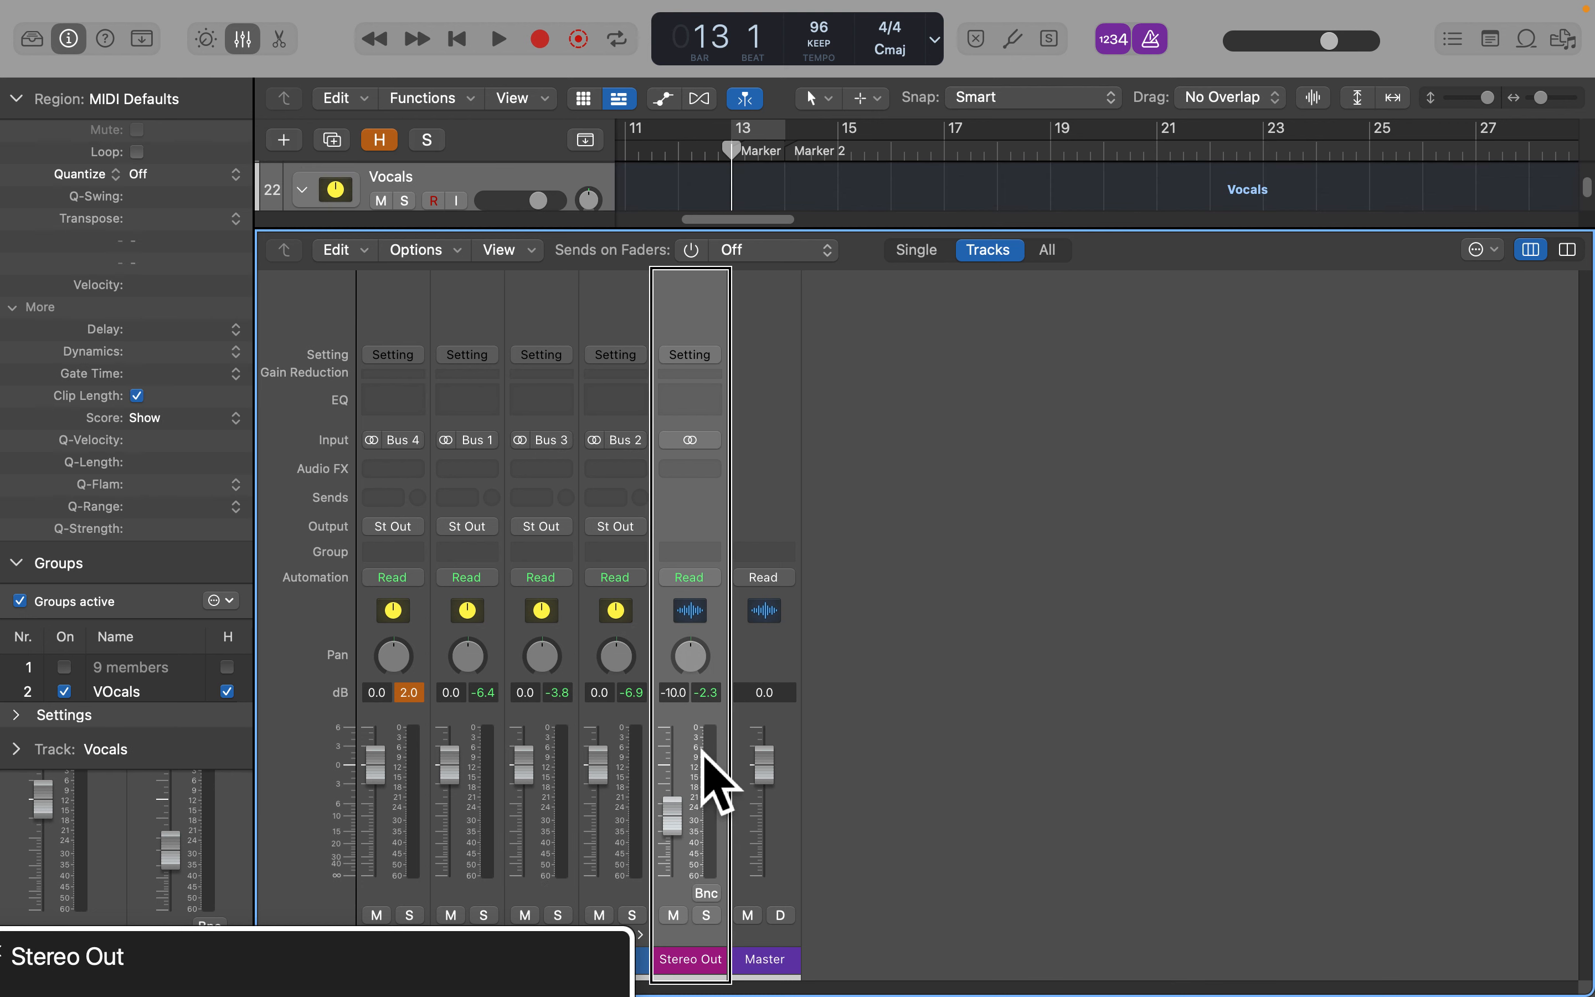
key("ctrl+alt+Left")
key("ctrl+alt+Left")
key("ctrl+alt+Right")
key("ctrl+alt+shift+Down")
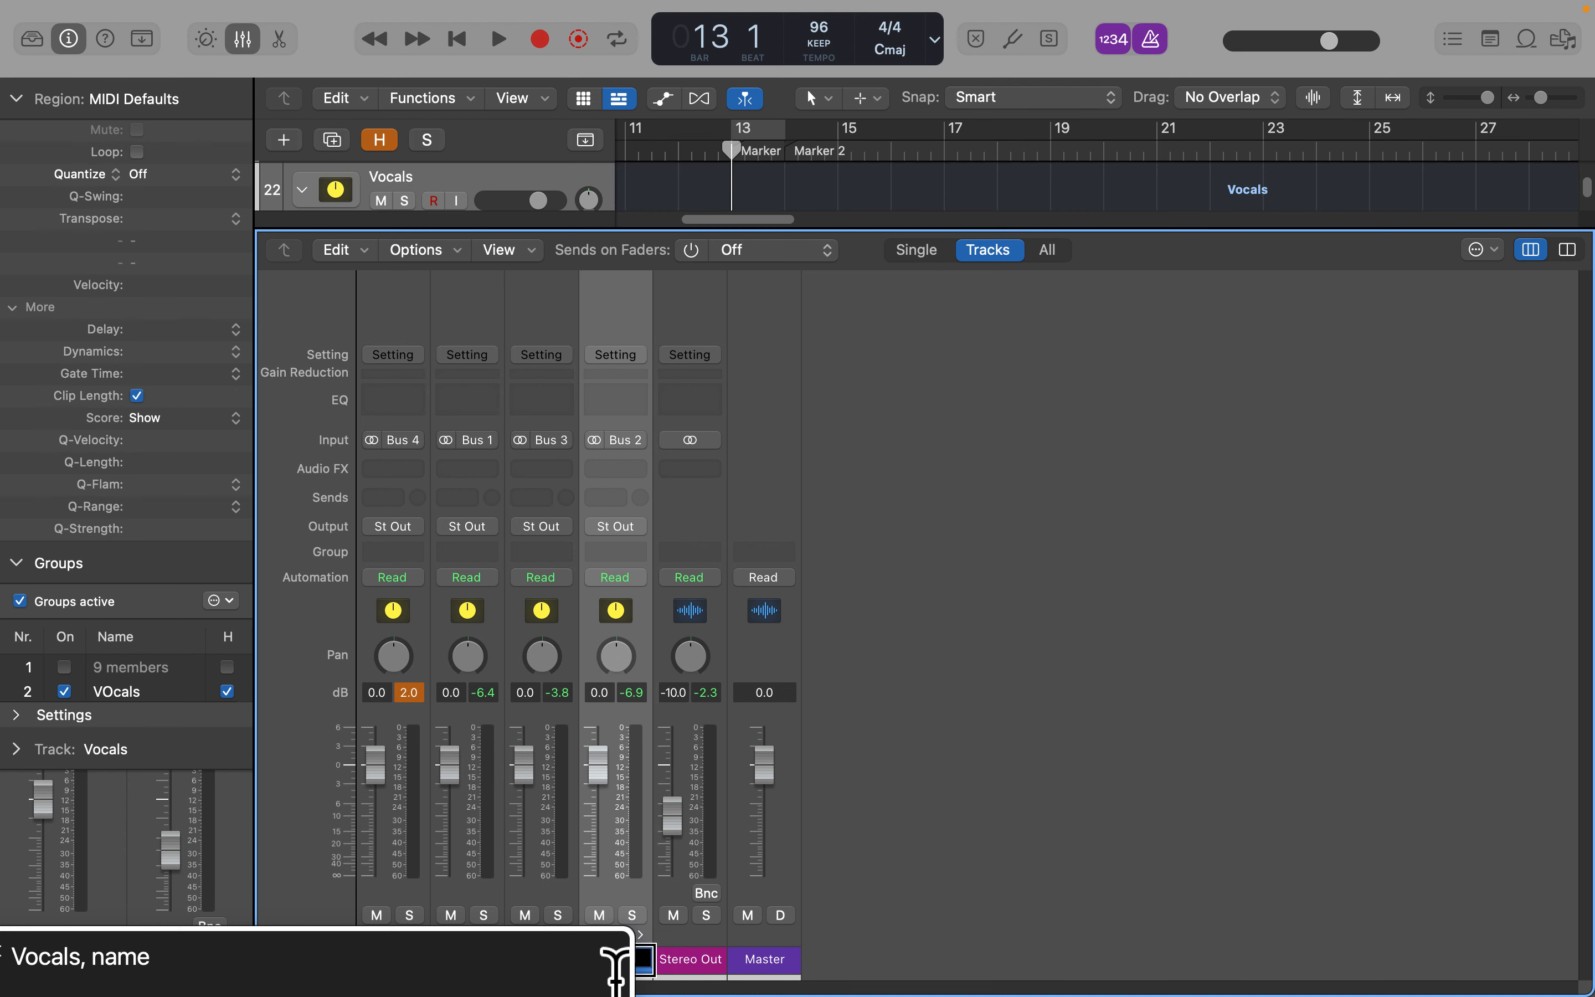
key("ctrl+alt+Right")
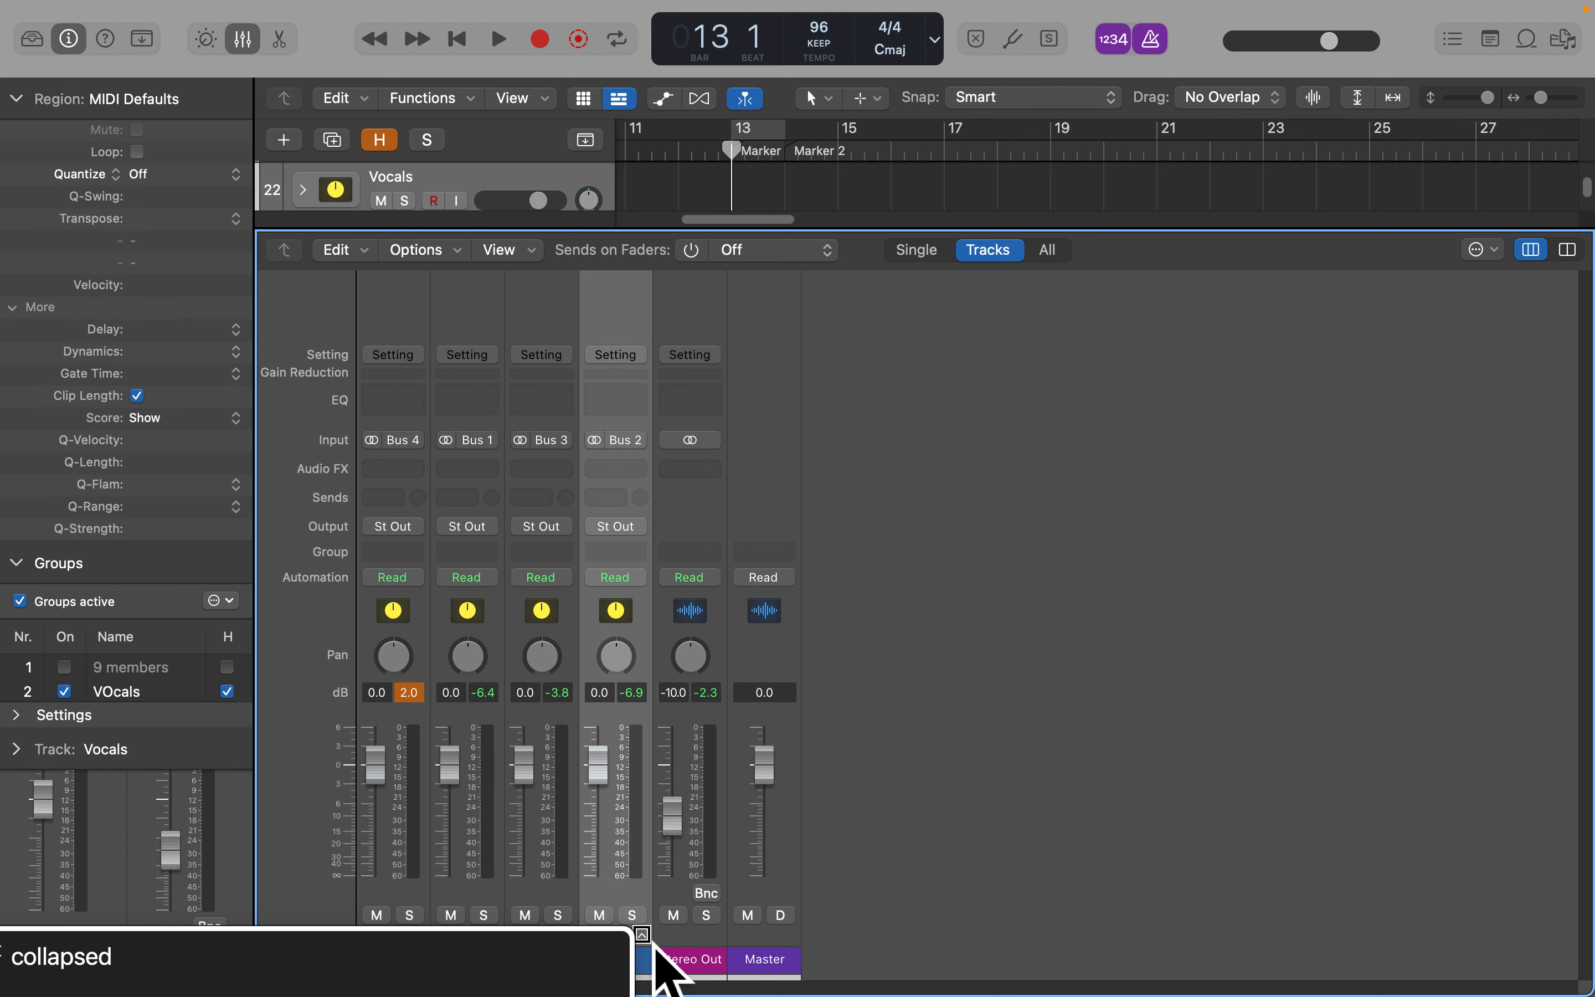
Examine the mixer's channel strips from Guitars through Master with the vocal group hidden
key("ctrl+alt+shift+Up")
key("ctrl+alt+shift+Up")
key("ctrl+alt+shift+Down")
key("ctrl+alt+Left")
key("ctrl+alt+Left")
key("ctrl+alt+Right")
key("ctrl+alt+Right")
key("ctrl+alt+Right")
key("ctrl+alt+Right")
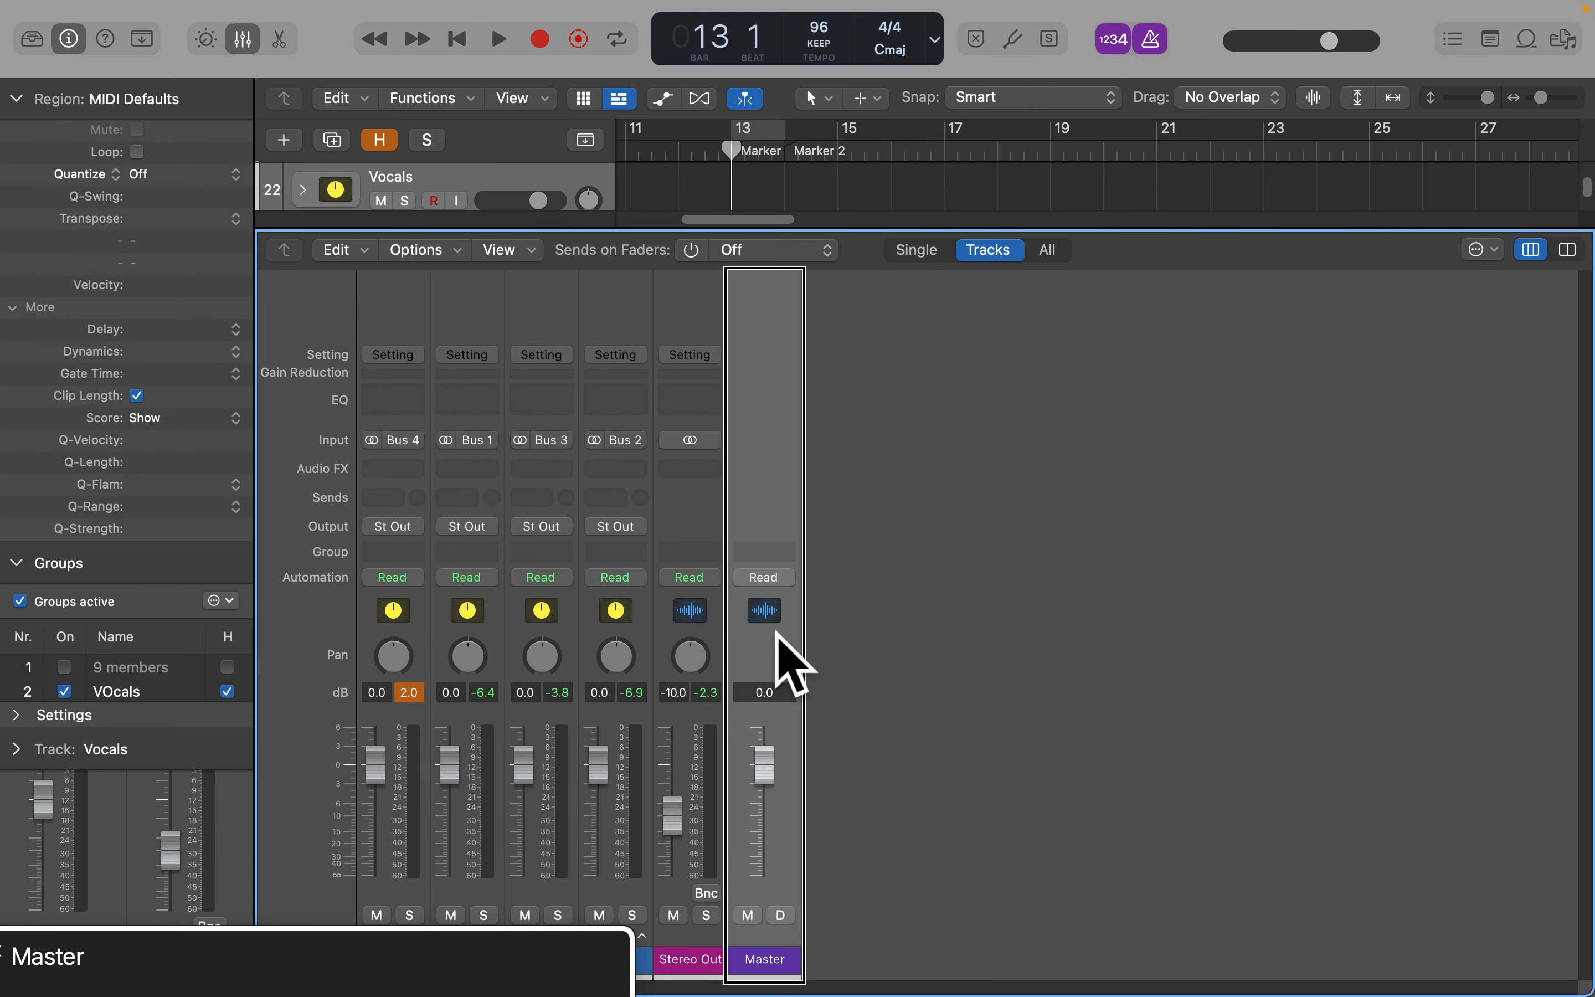
key("ctrl+alt+Left")
key("ctrl+alt+Left")
key("ctrl+alt+Left")
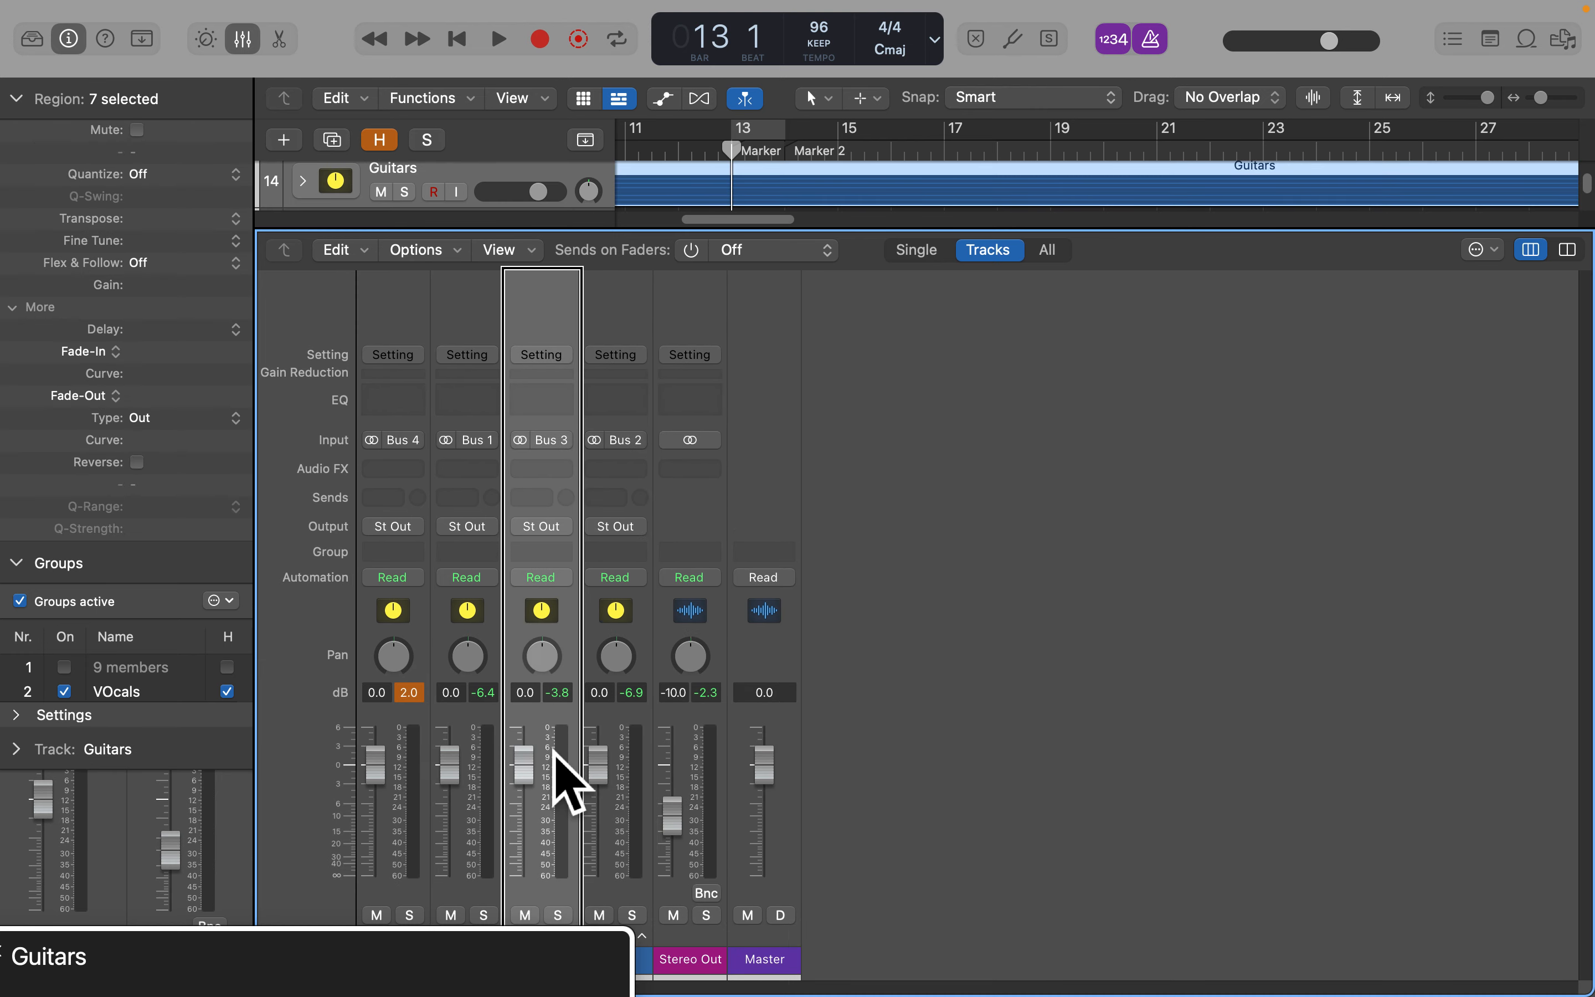
Switch the mixer to show all channel strips and check the strips from Vocals to Master
key("shift+x")
key("ctrl+alt+Right")
key("ctrl+alt+Right")
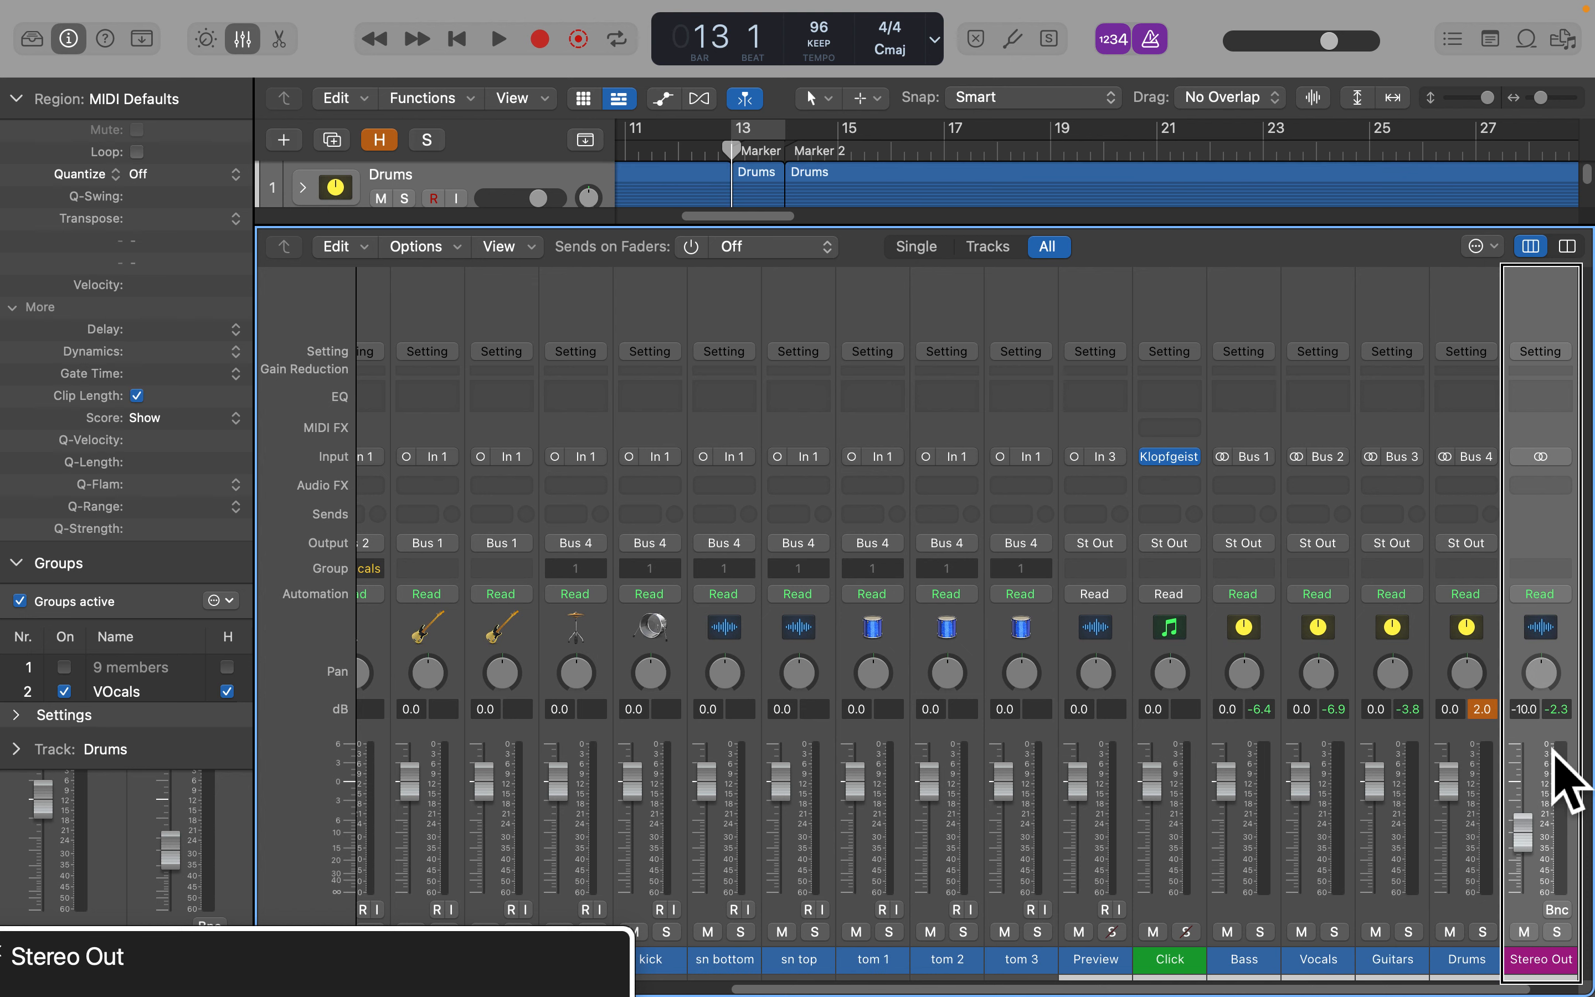
key("ctrl+alt+Left")
key("ctrl+alt+Left")
key("ctrl+alt+Left")
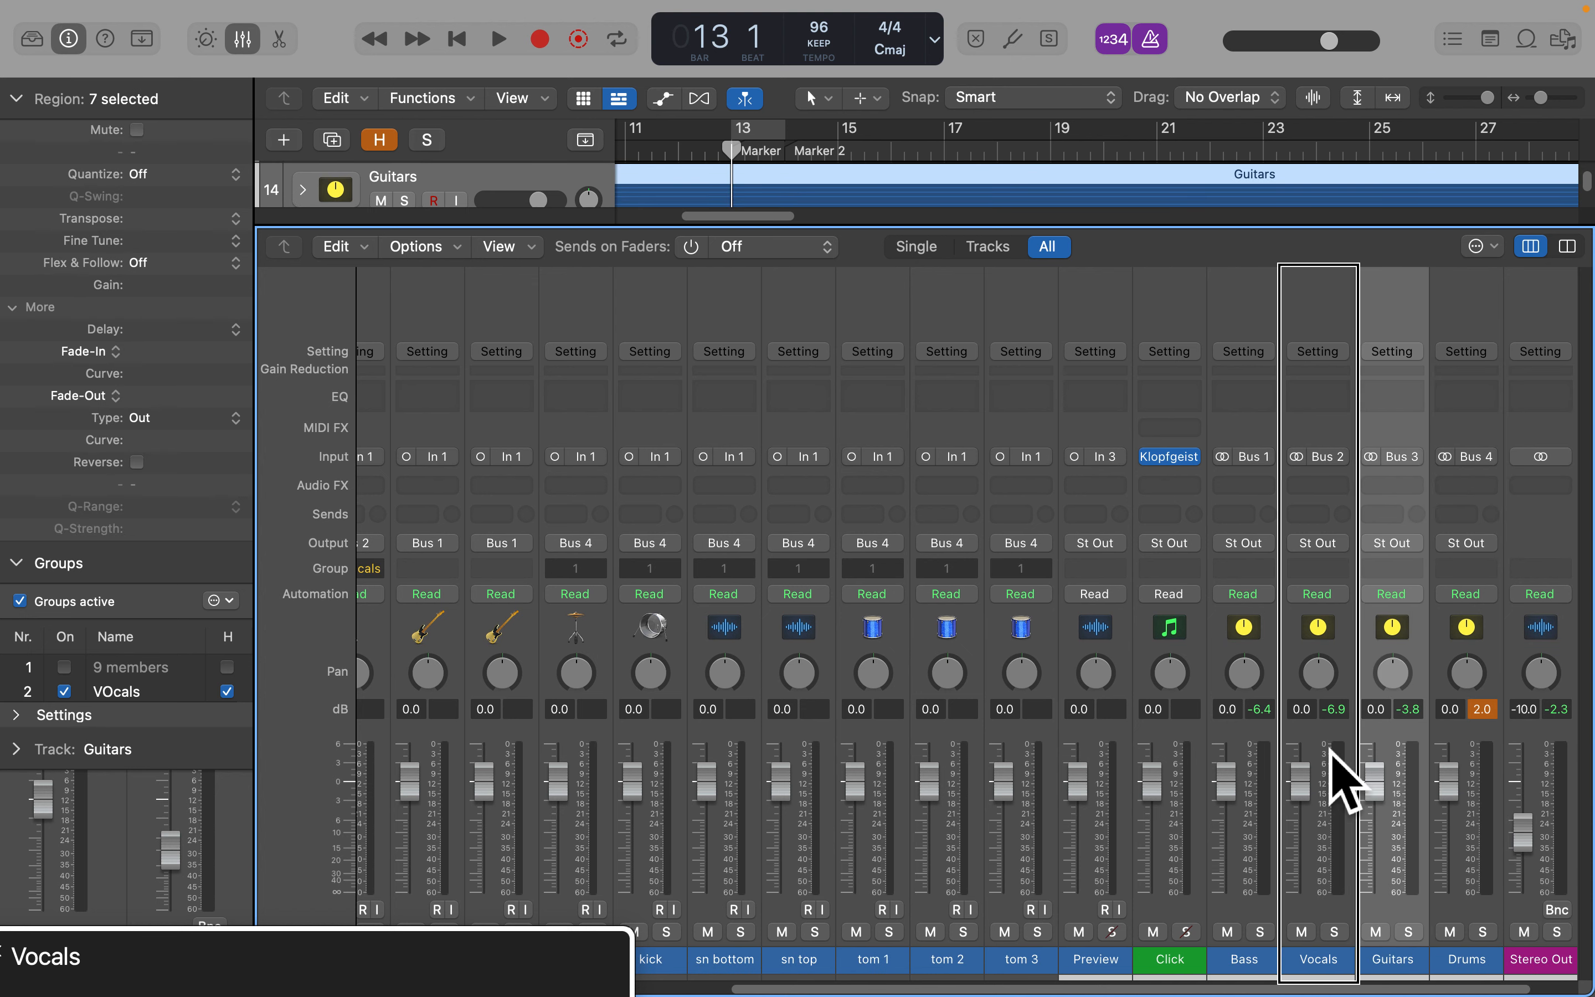
key("ctrl+alt+Right")
key("ctrl+alt+Right")
key("ctrl+alt+Right")
key("ctrl+alt+Right")
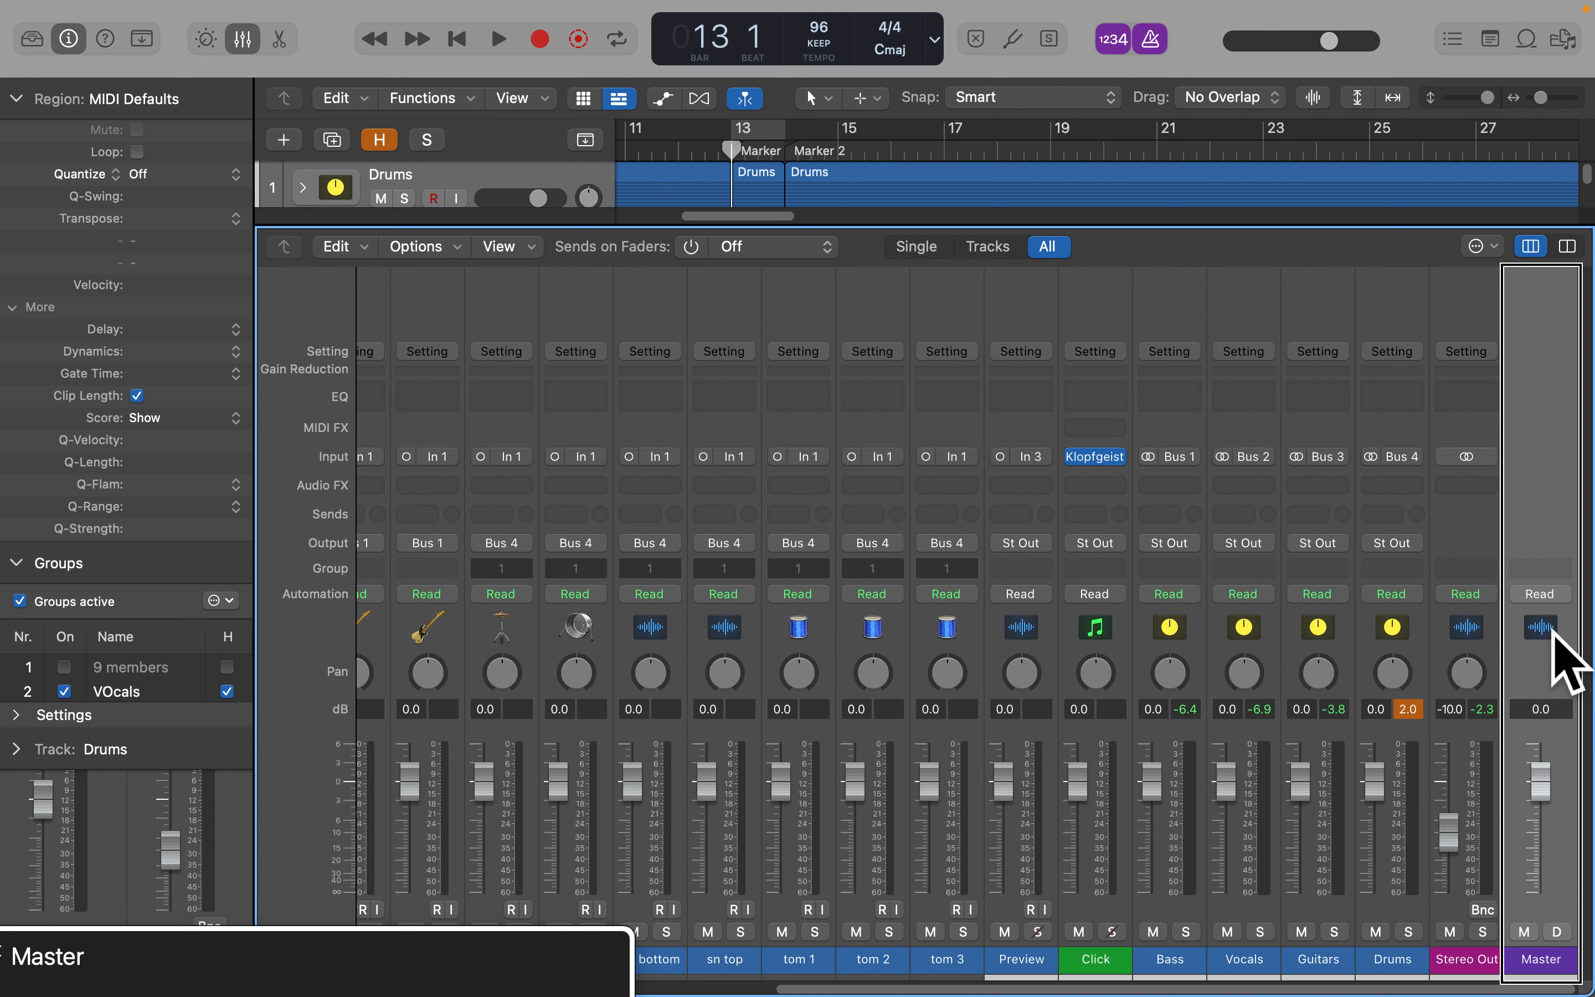